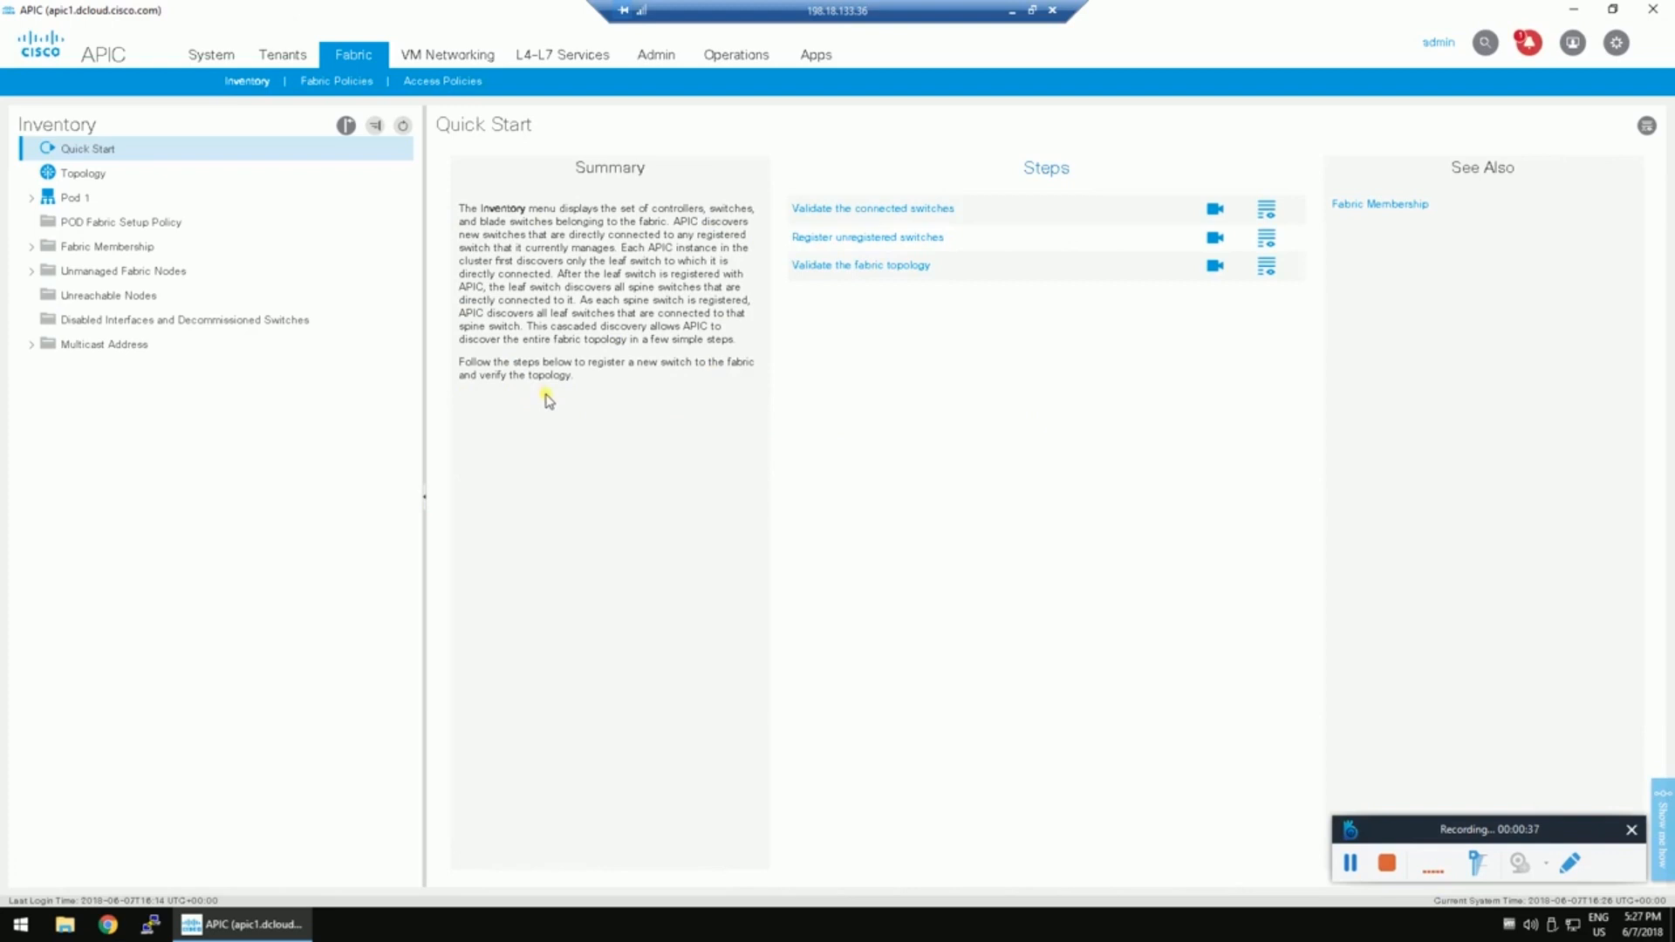
# Open Pod 1's POD Fabric Setup Policy, listing pod 1 with TEP pool 10.0.0.0/16.
pyautogui.click(77, 198)
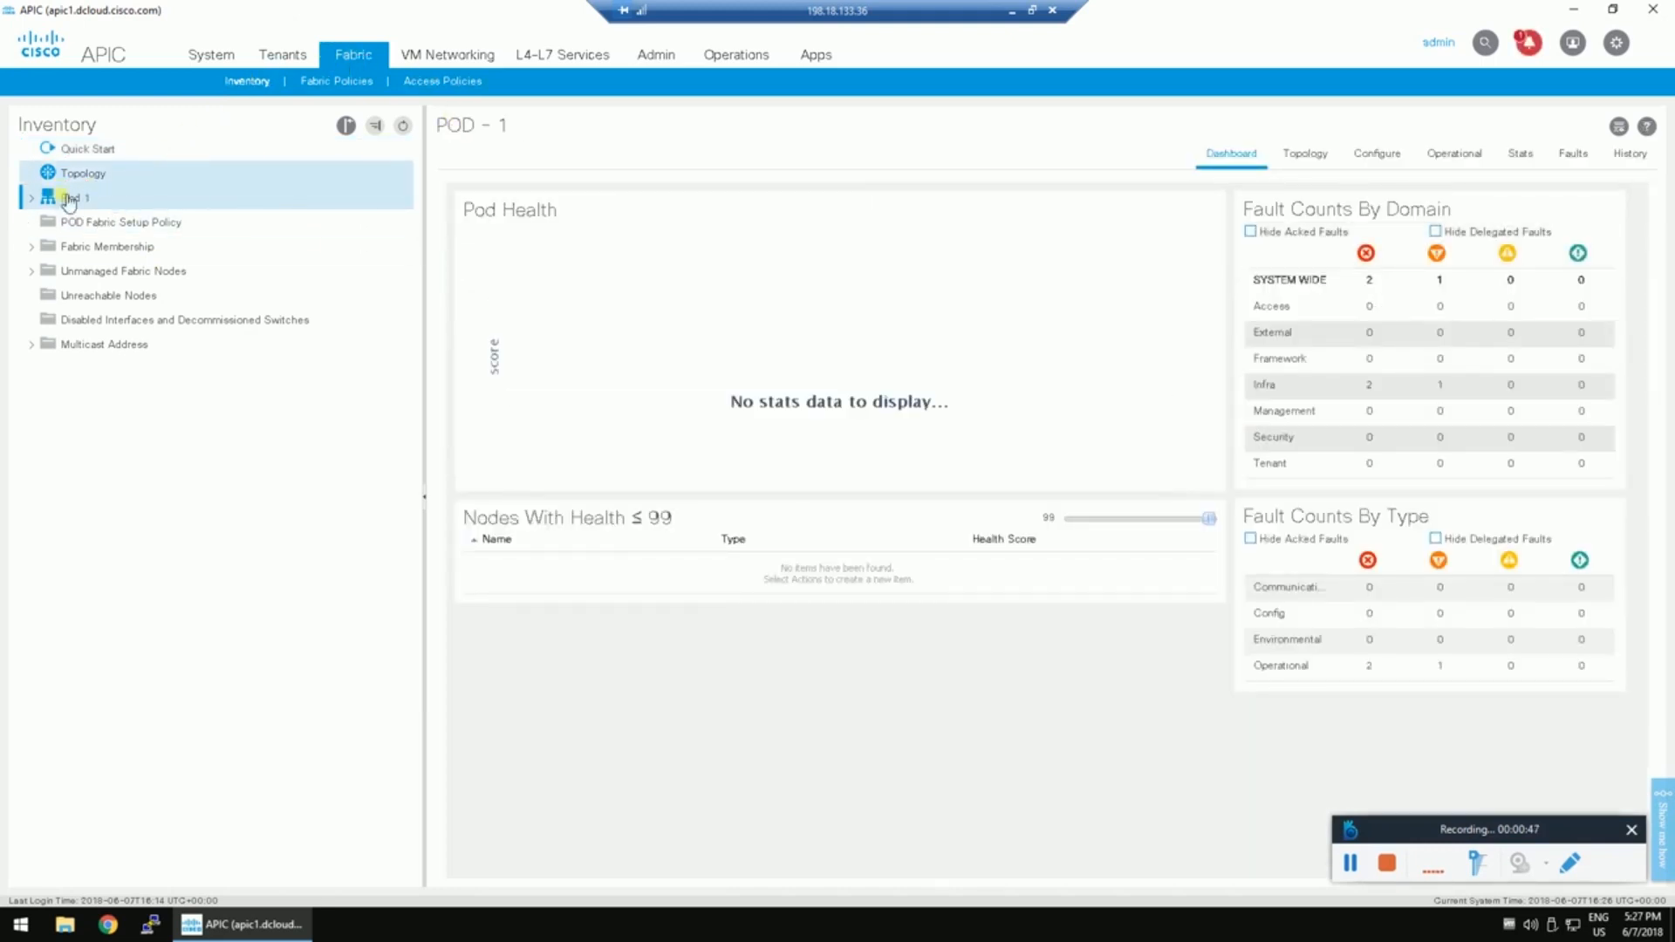
pyautogui.click(80, 225)
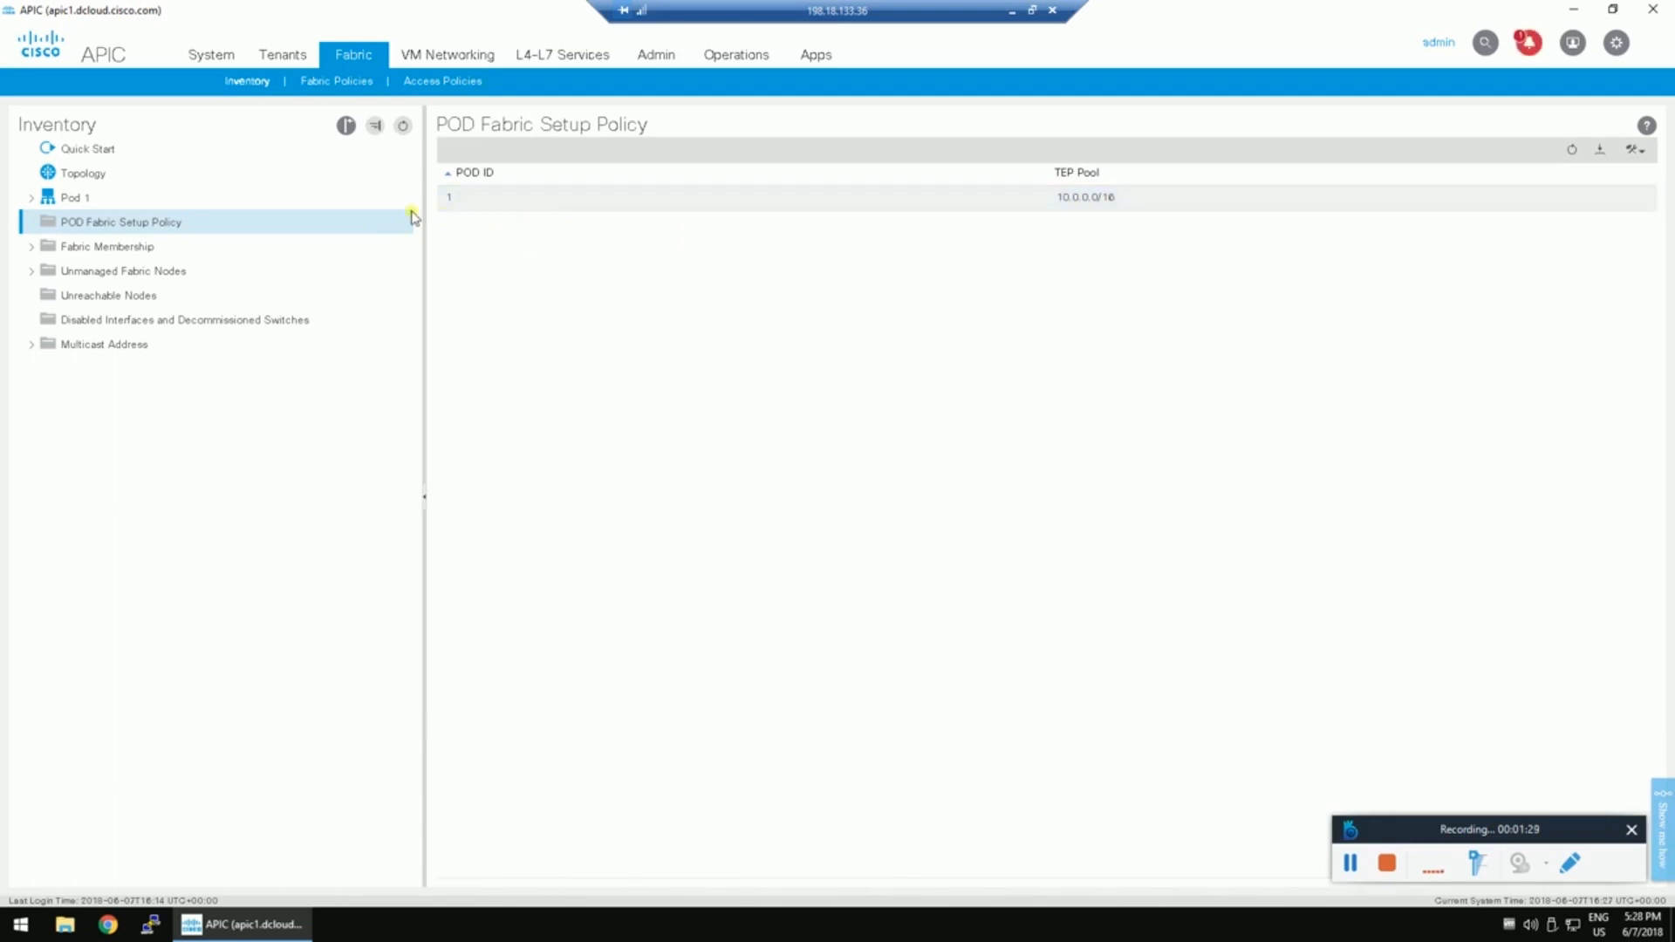
# Set up pod ID 2 with TEP pool 10.1.0.0/16 and submit it.
pyautogui.rightClick(137, 221)
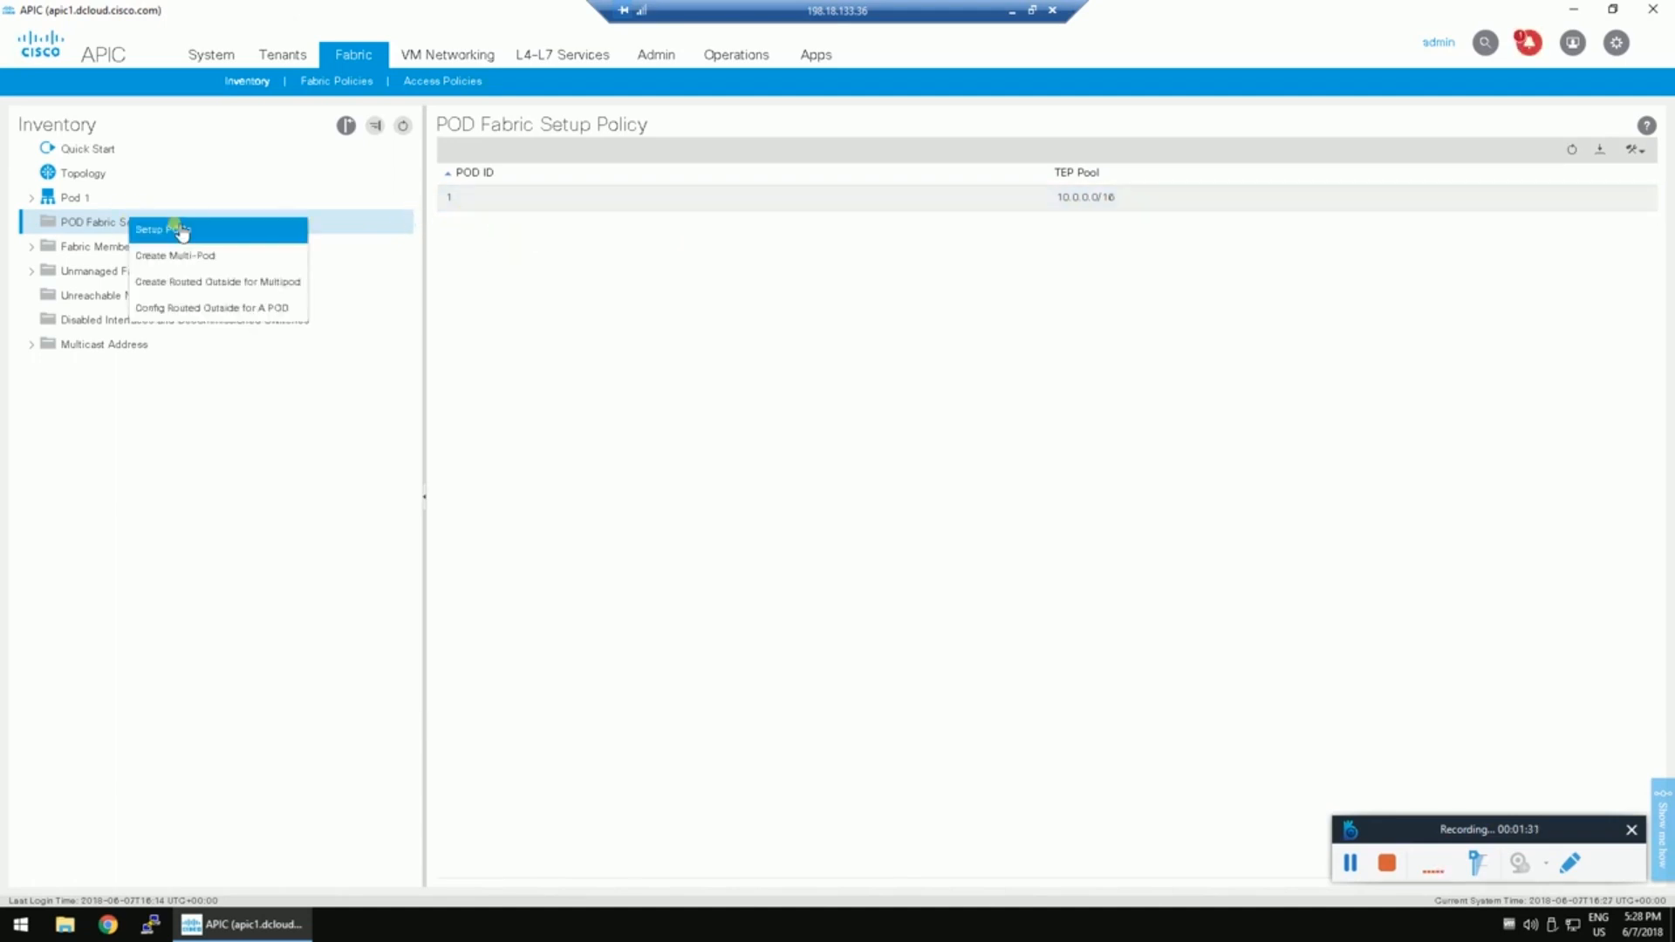
pyautogui.click(144, 230)
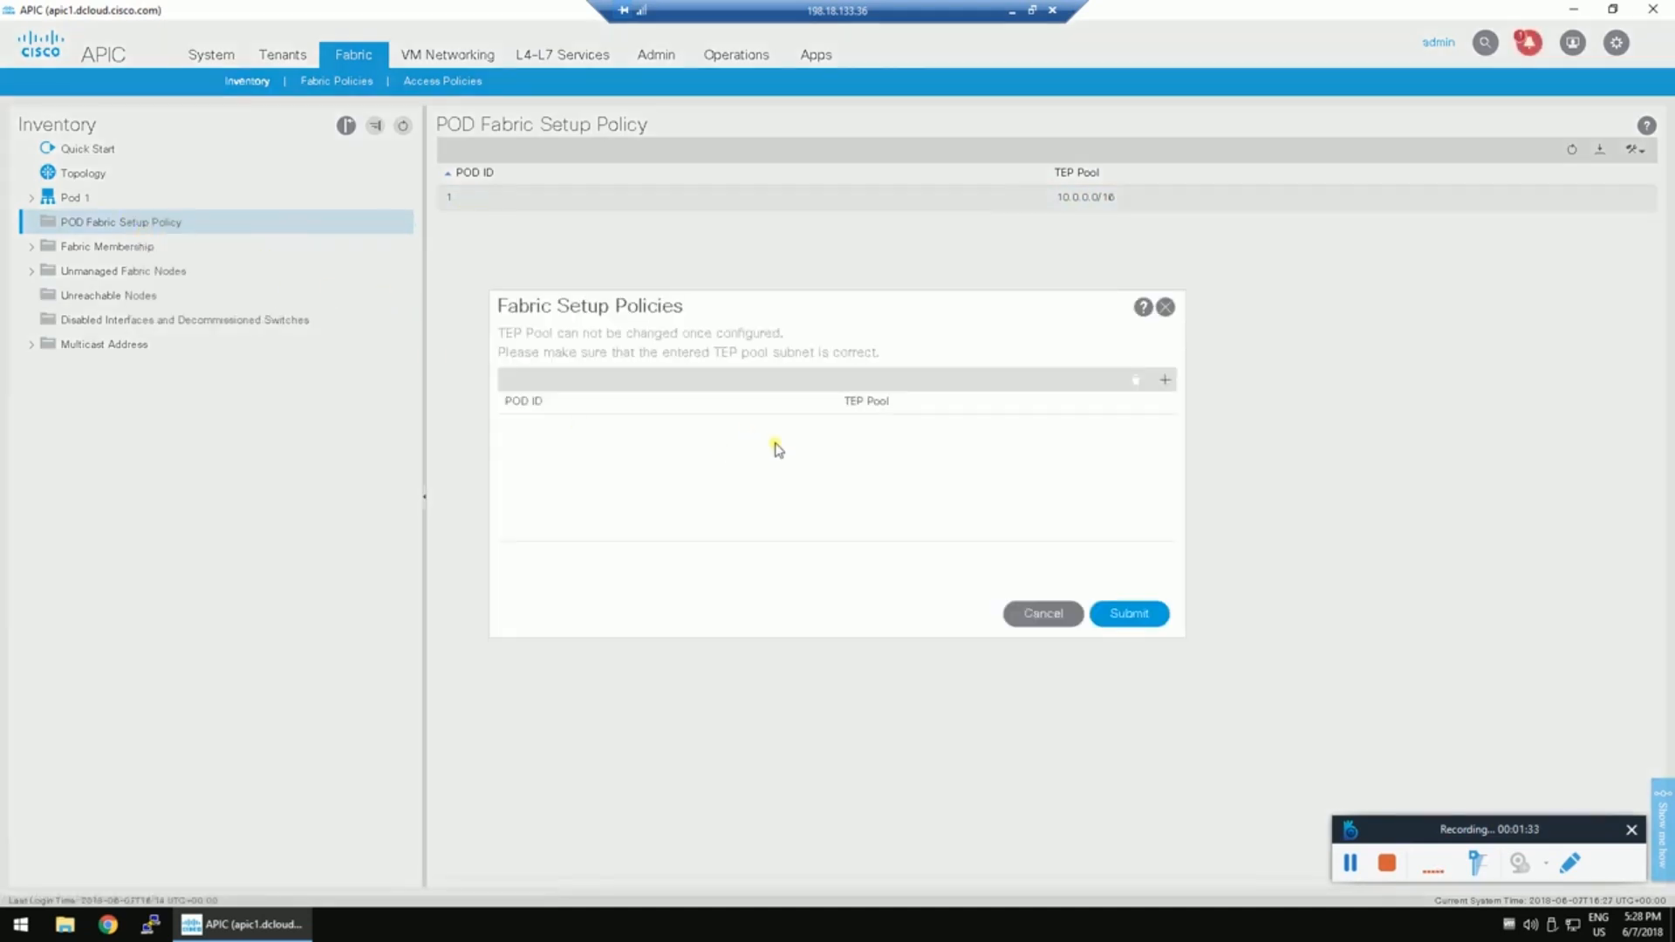
pyautogui.click(1165, 381)
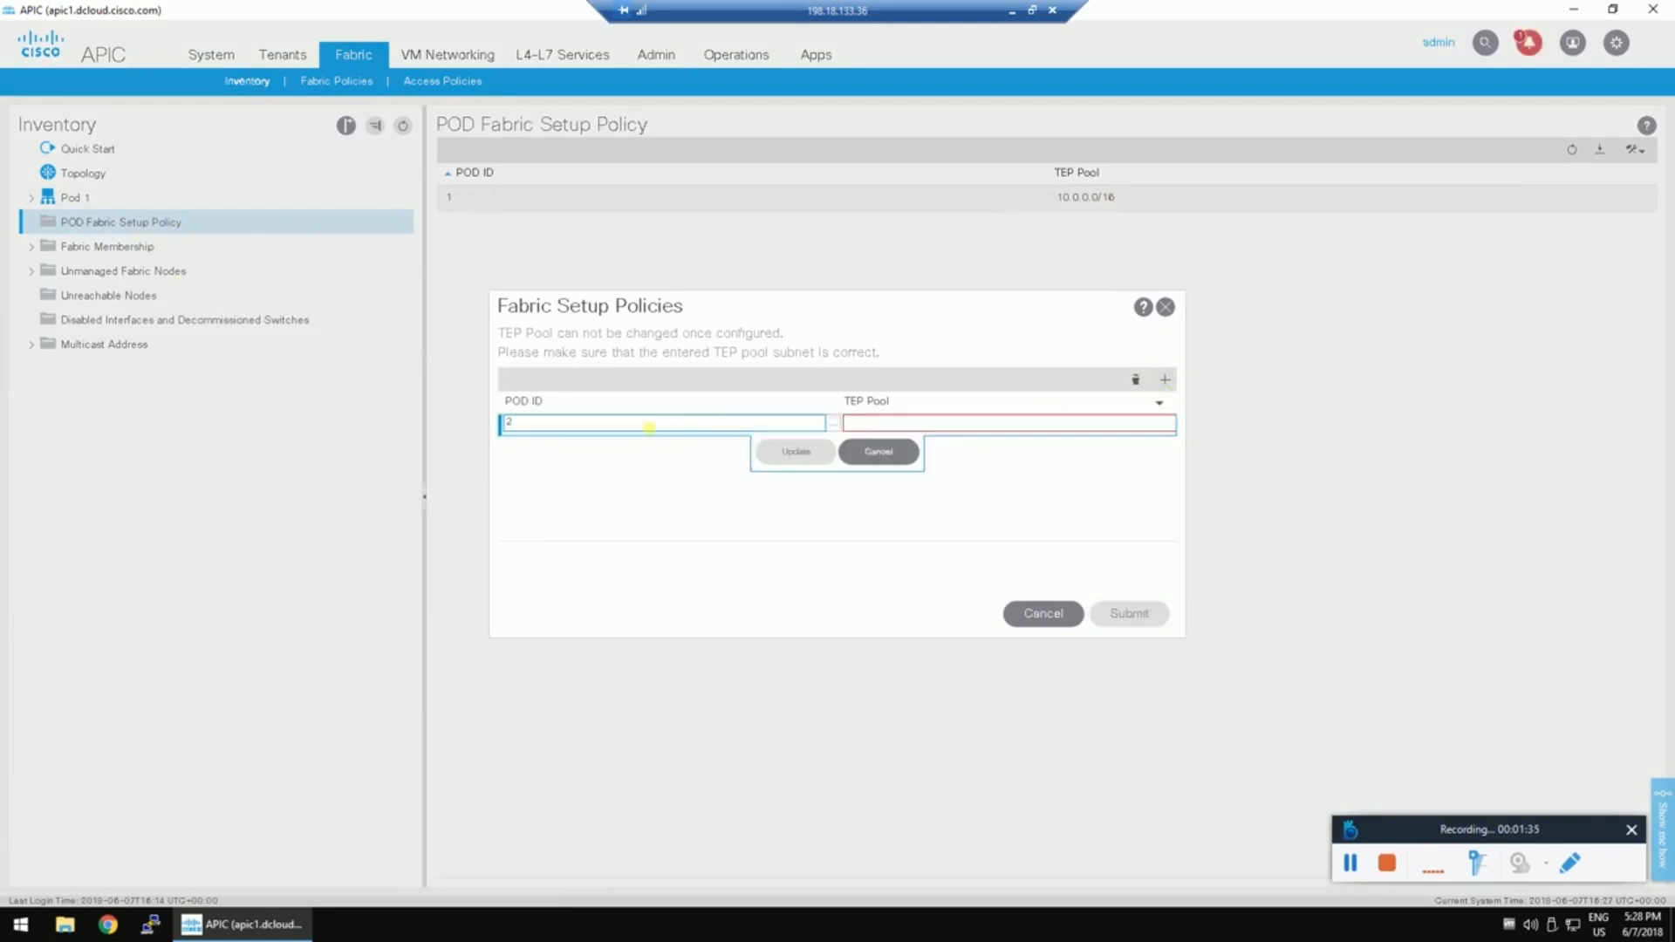
pyautogui.click(963, 423)
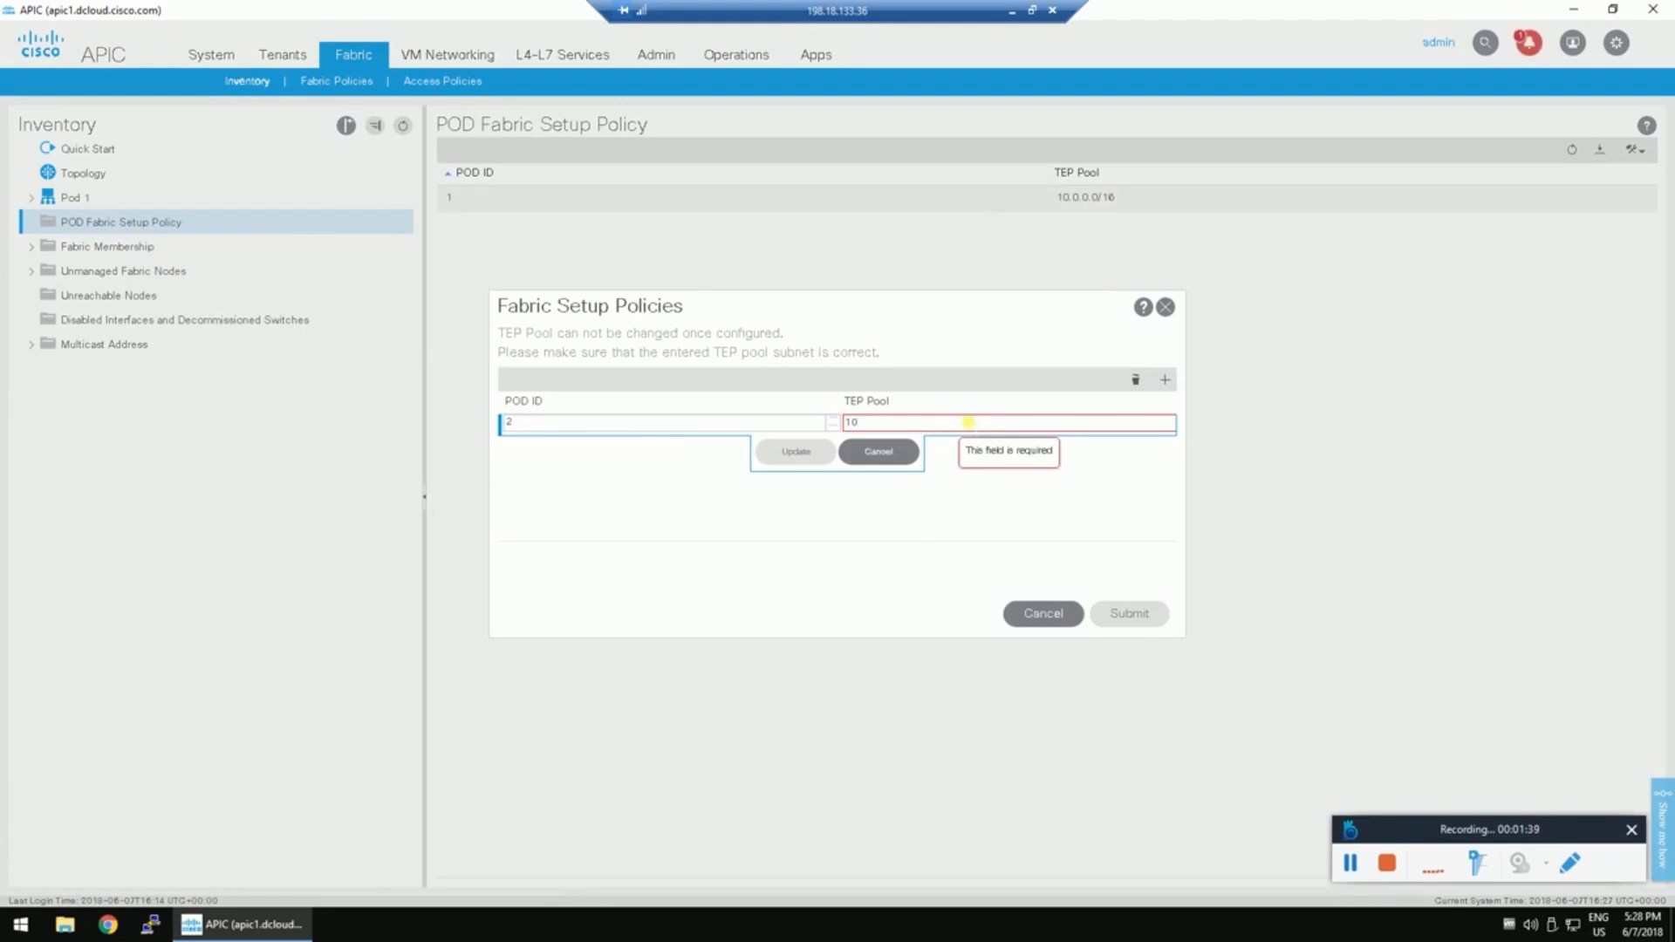
pyautogui.write('10.1.0.0/16')
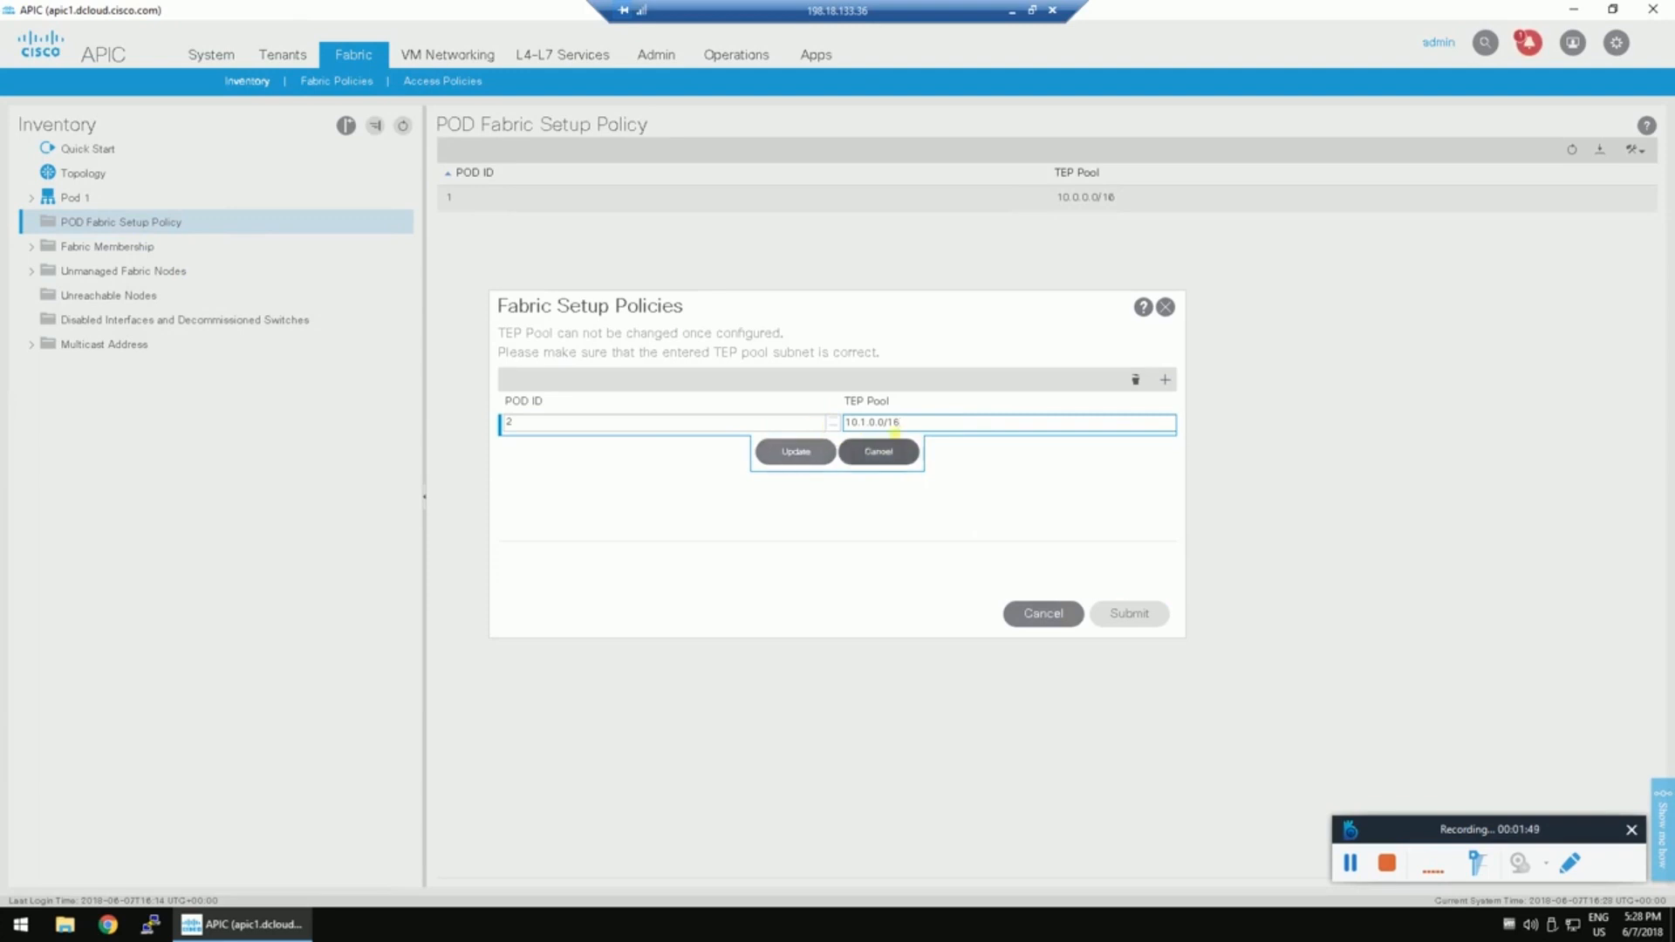
pyautogui.moveTo(910, 425); pyautogui.dragTo(850, 423)
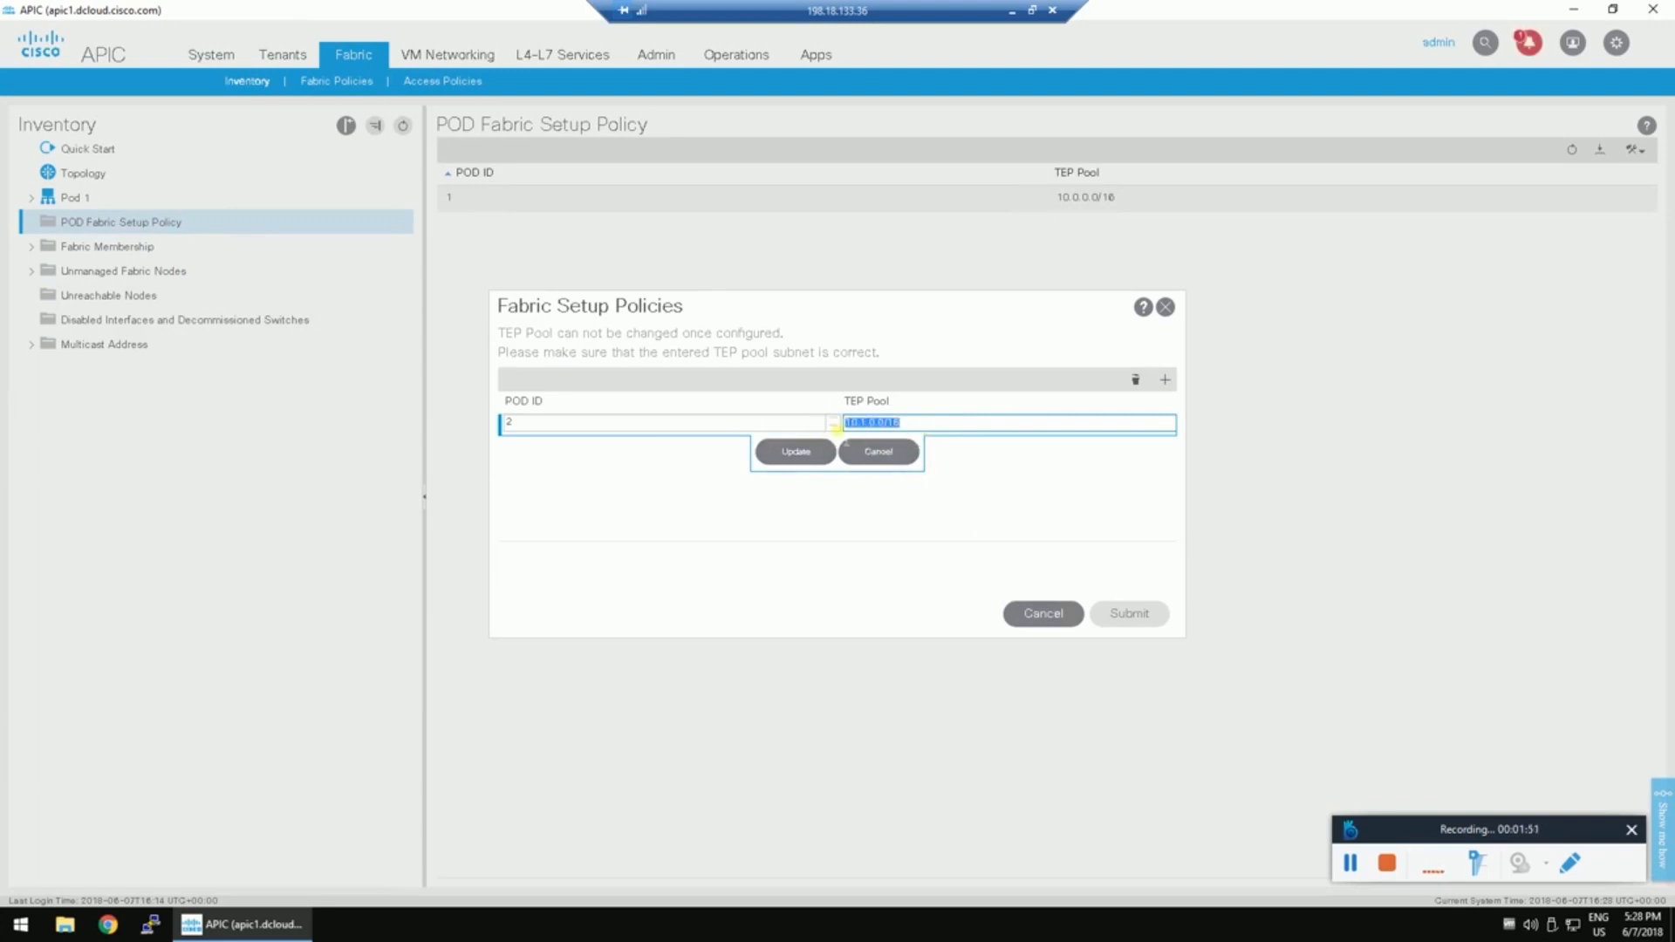
pyautogui.click(809, 452)
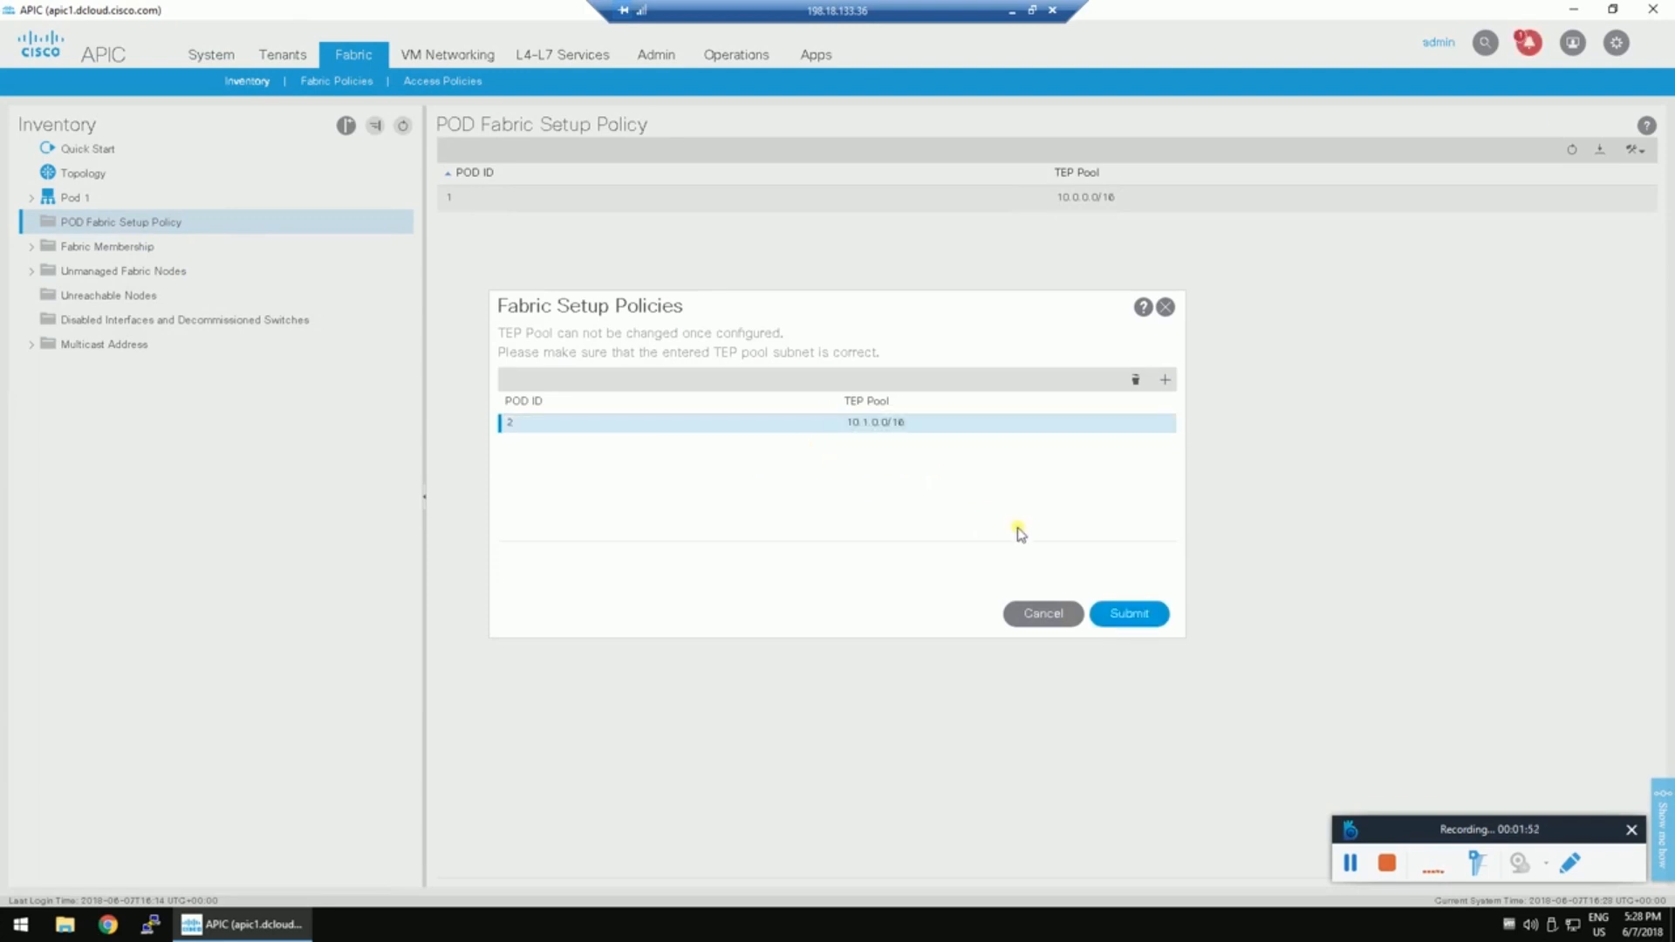
pyautogui.click(1129, 614)
# Start a Multi-Pod configuration from the POD Fabric Setup Policy.
pyautogui.click(120, 224)
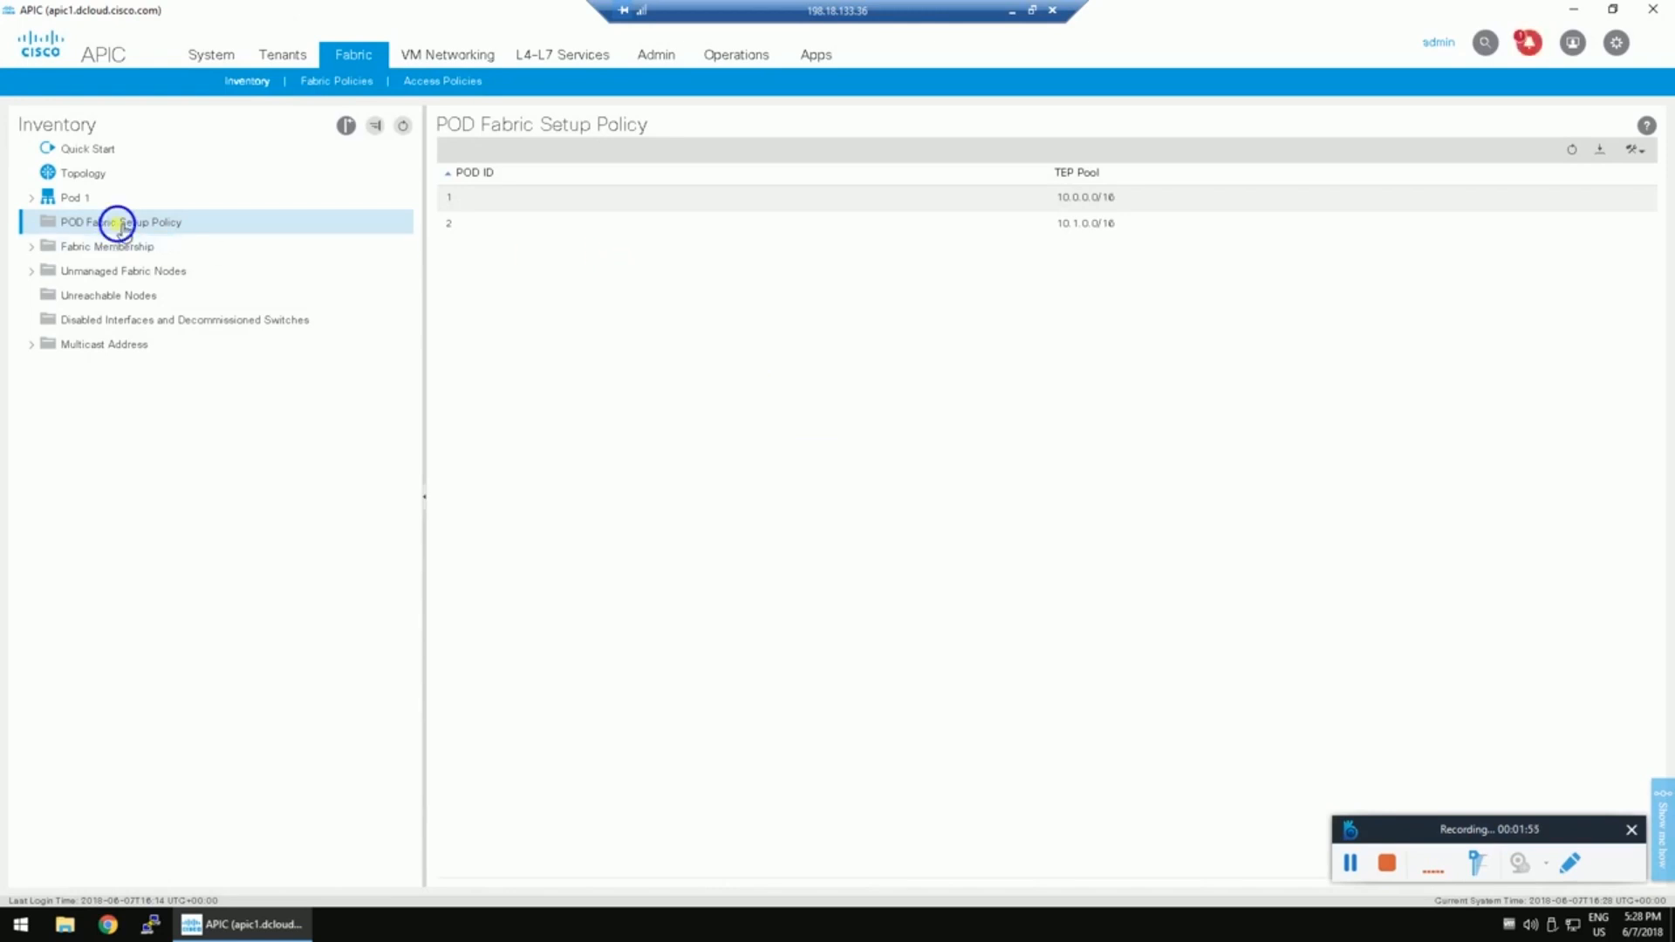
pyautogui.rightClick(119, 224)
pyautogui.click(175, 269)
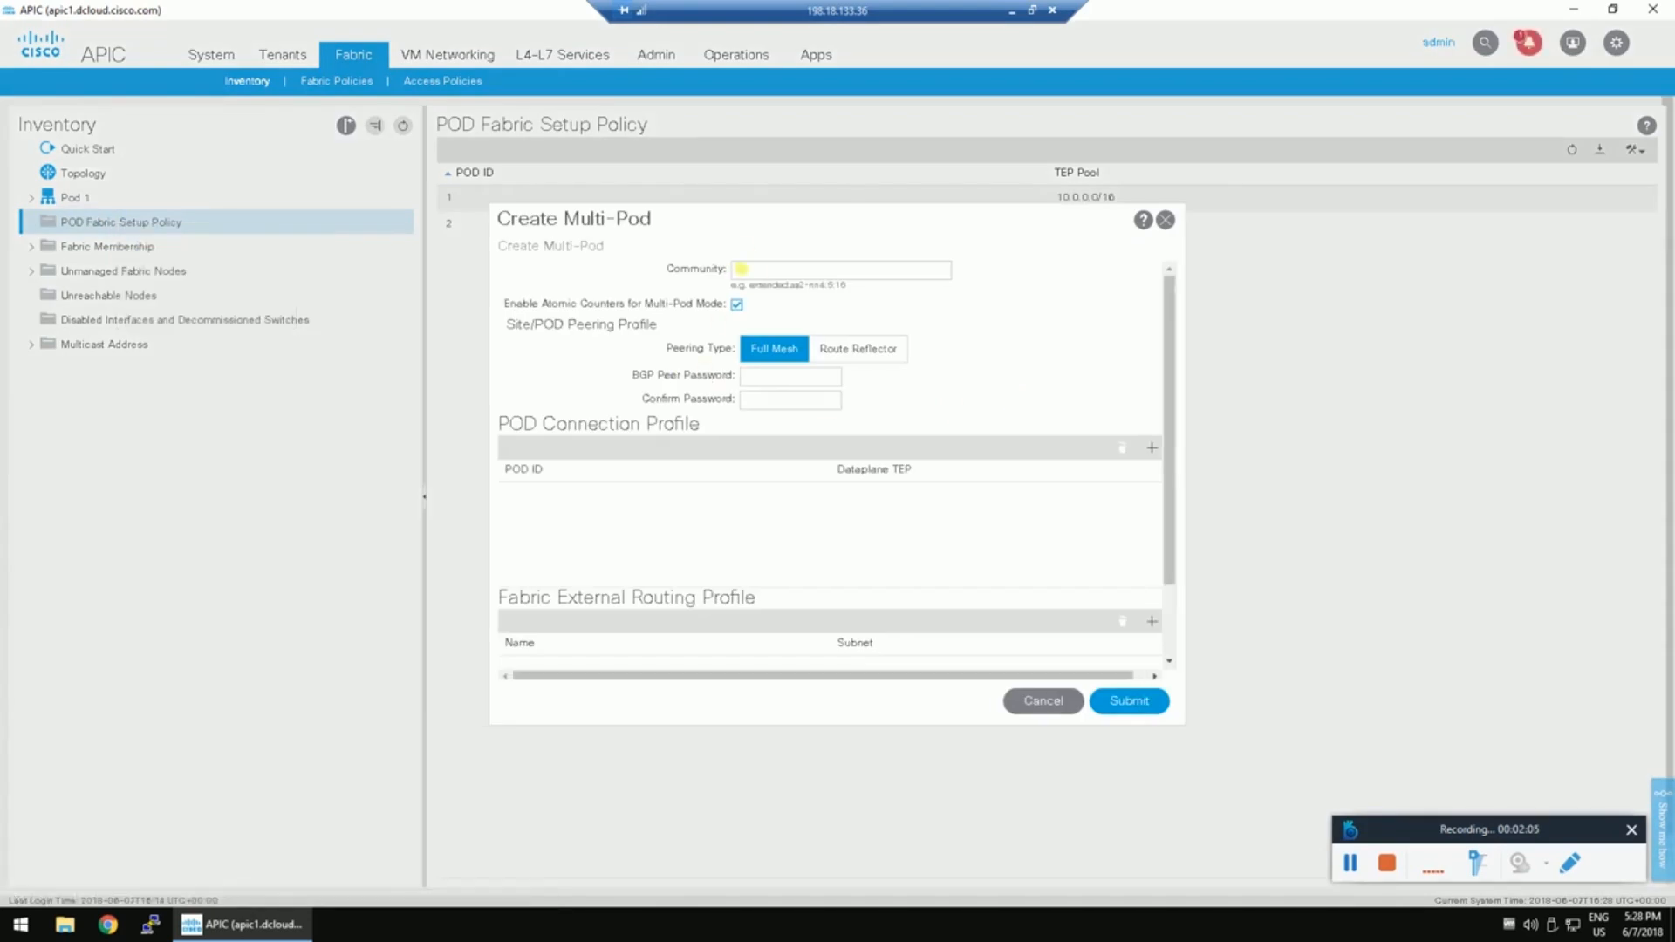
# Enter the extended community value in the Create Multi-Pod form.
pyautogui.click(770, 272)
pyautogui.click(735, 286)
pyautogui.click(739, 271)
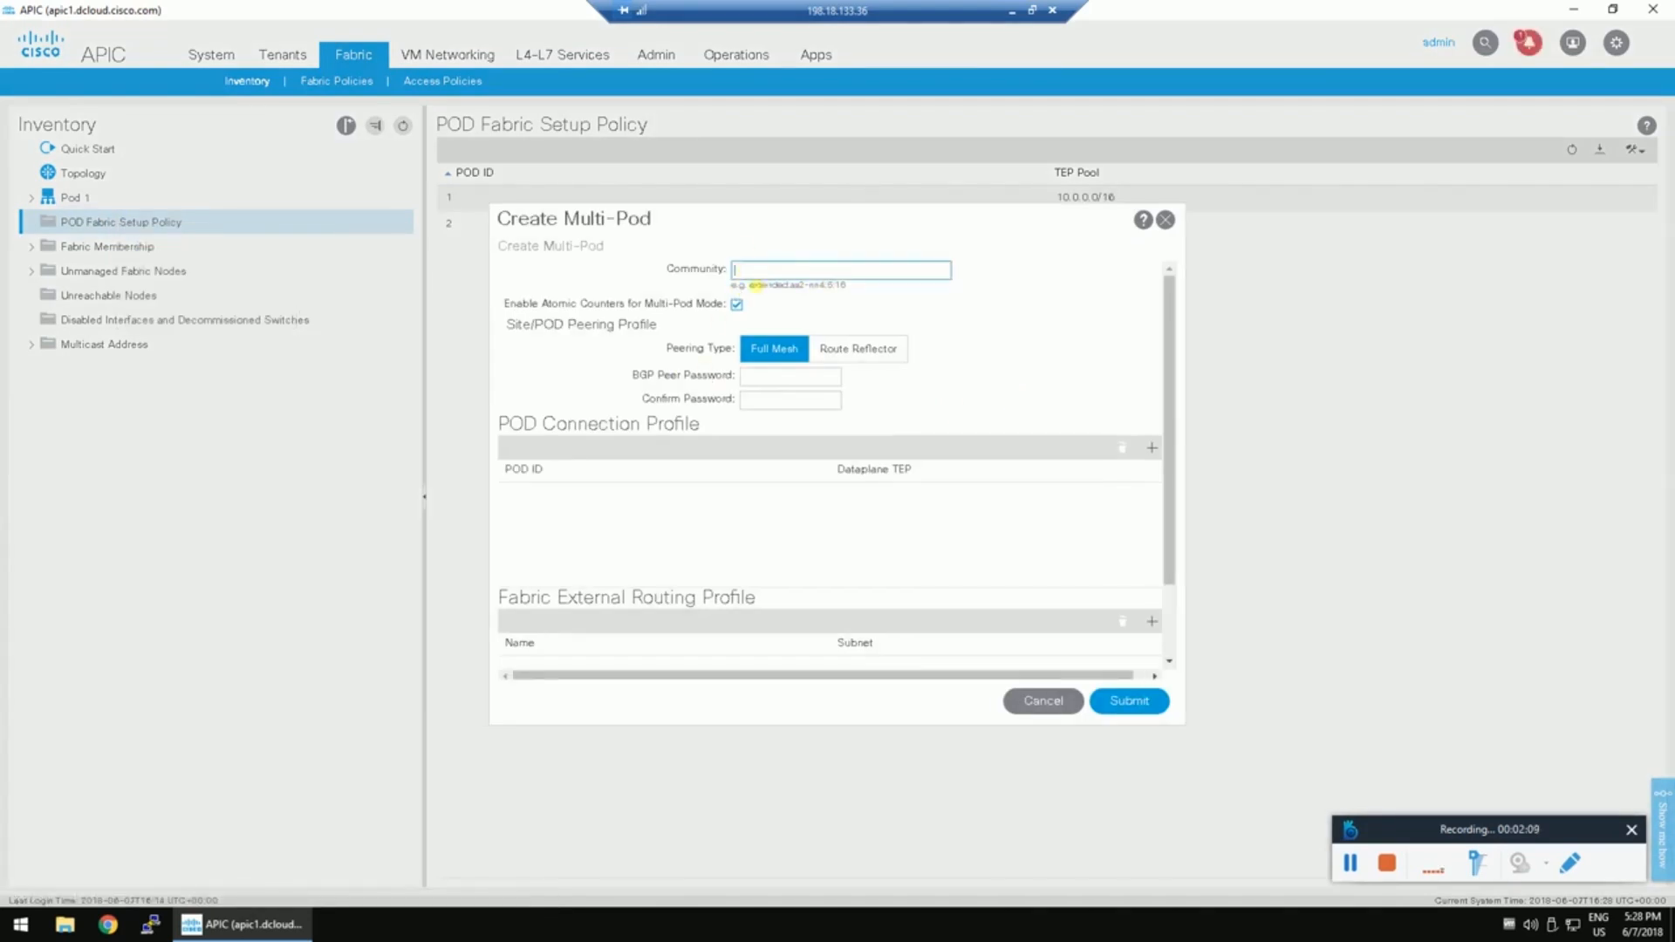
pyautogui.moveTo(743, 286); pyautogui.dragTo(852, 289)
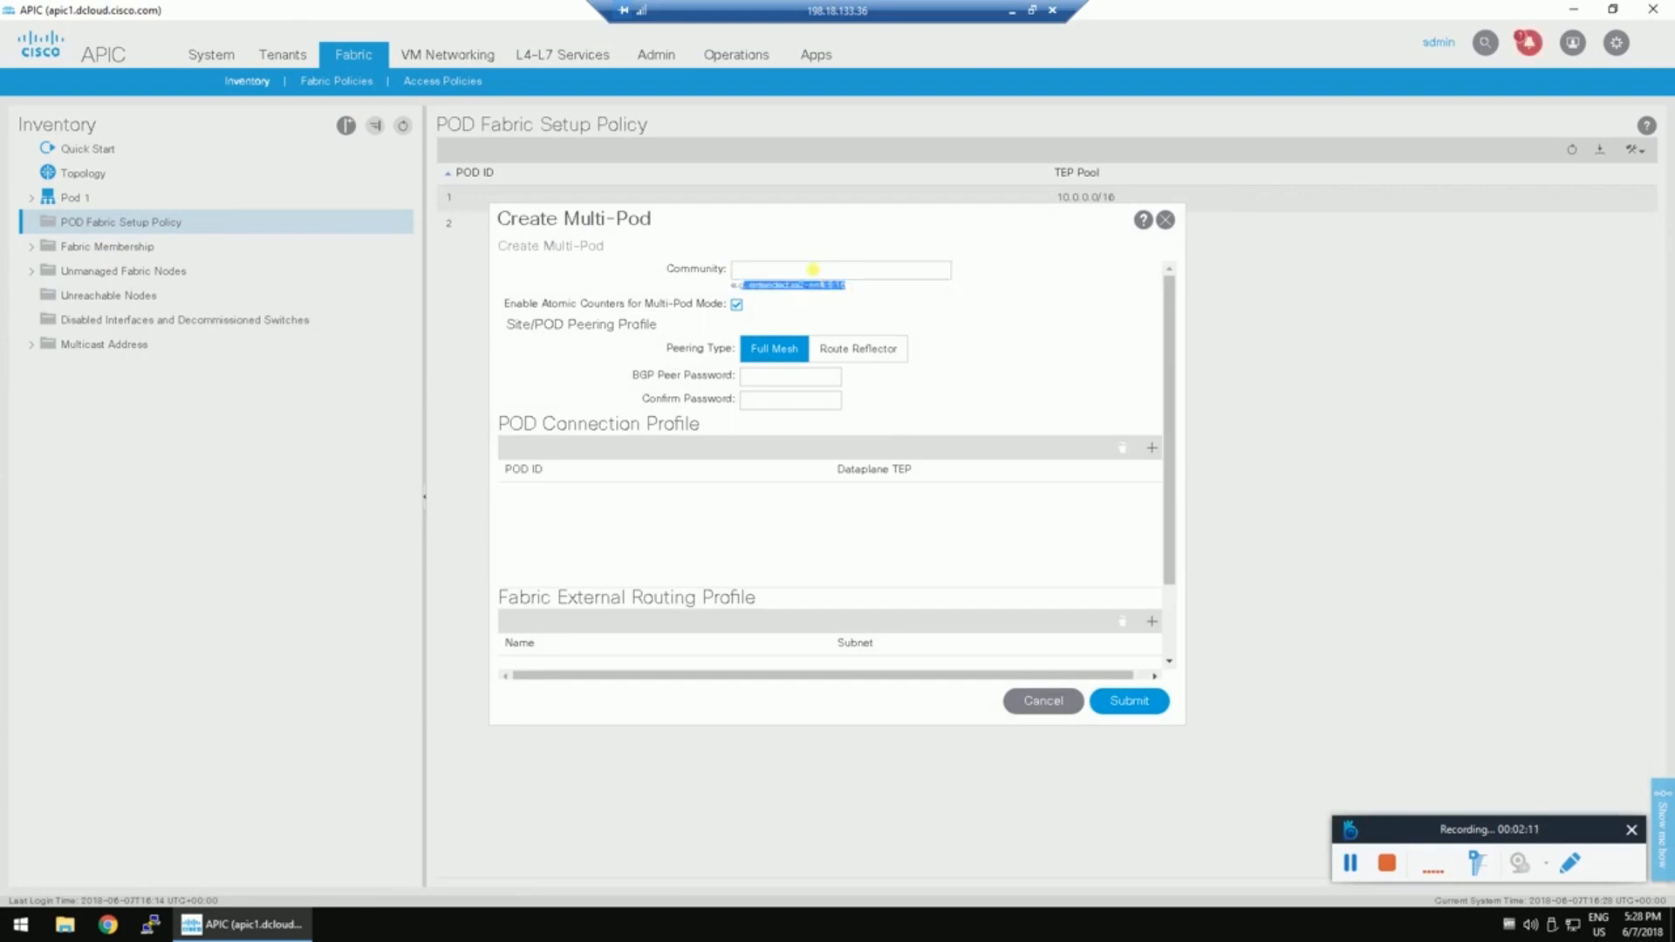
pyautogui.click(812, 270)
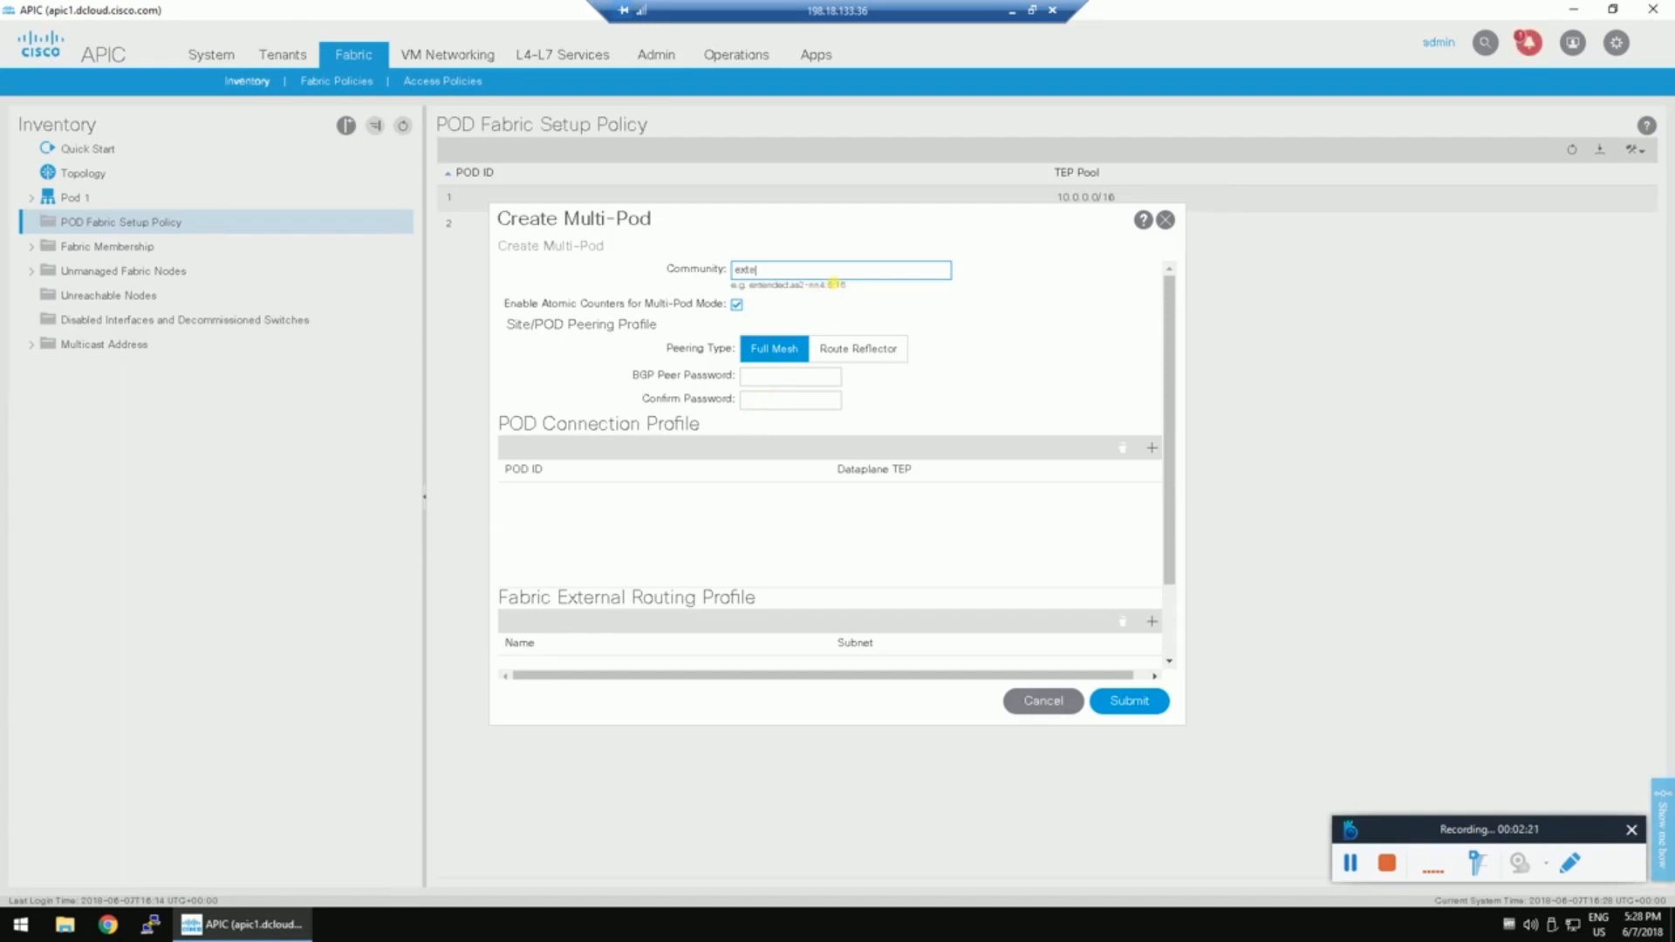
pyautogui.moveTo(845, 286); pyautogui.dragTo(748, 288)
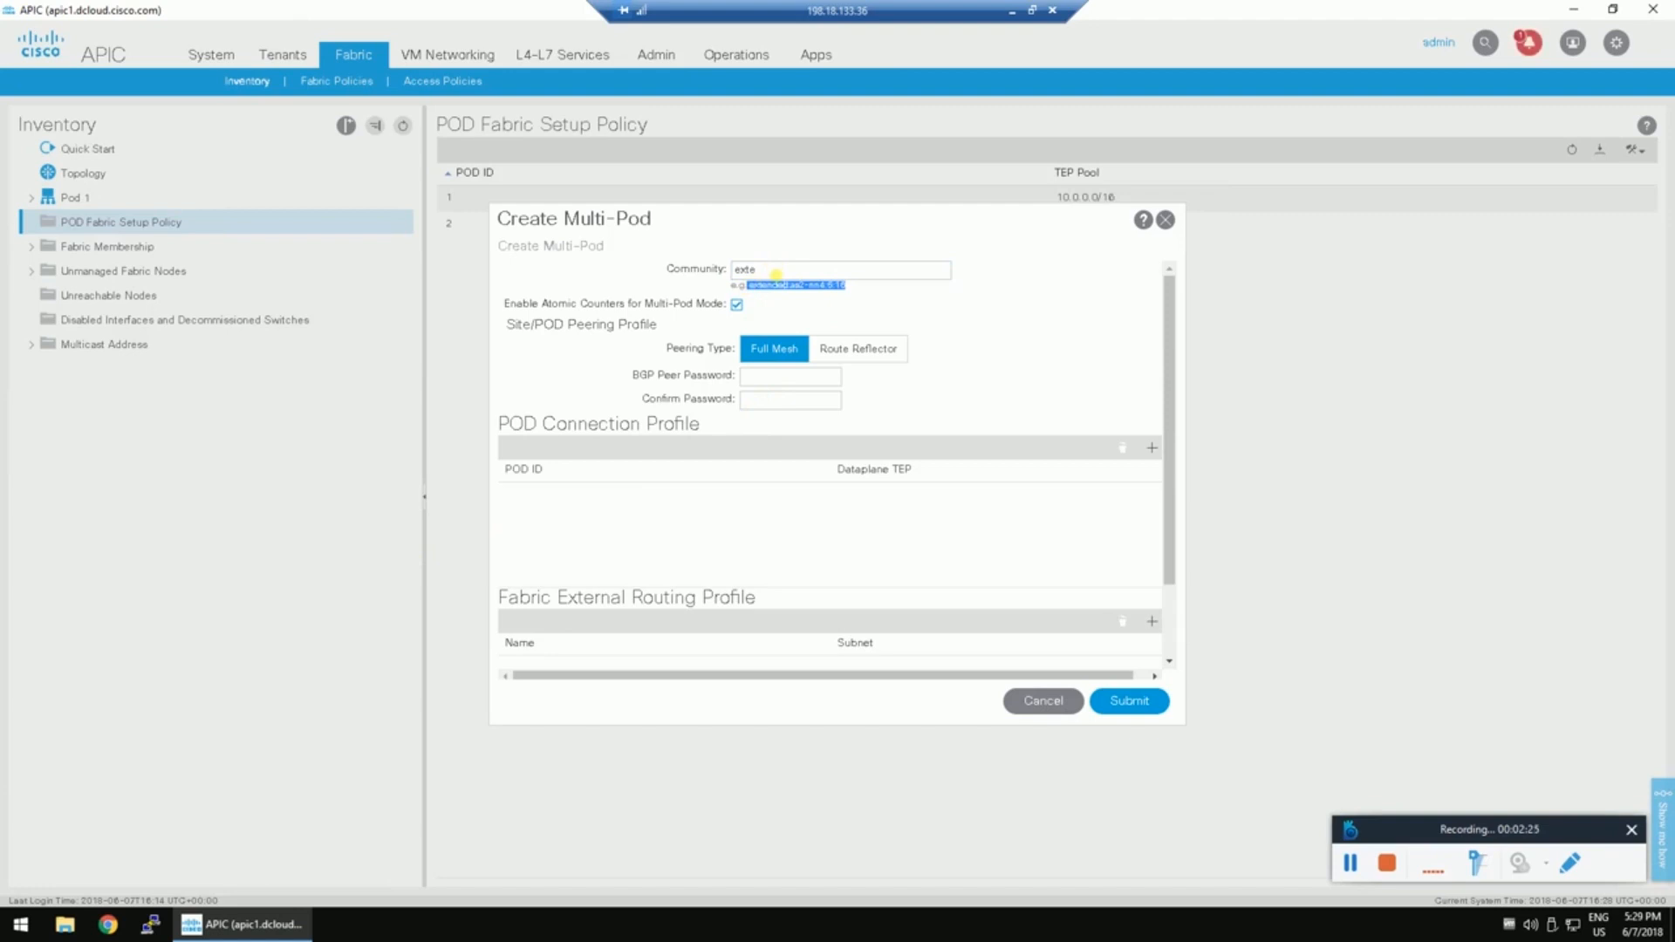
pyautogui.click(783, 272)
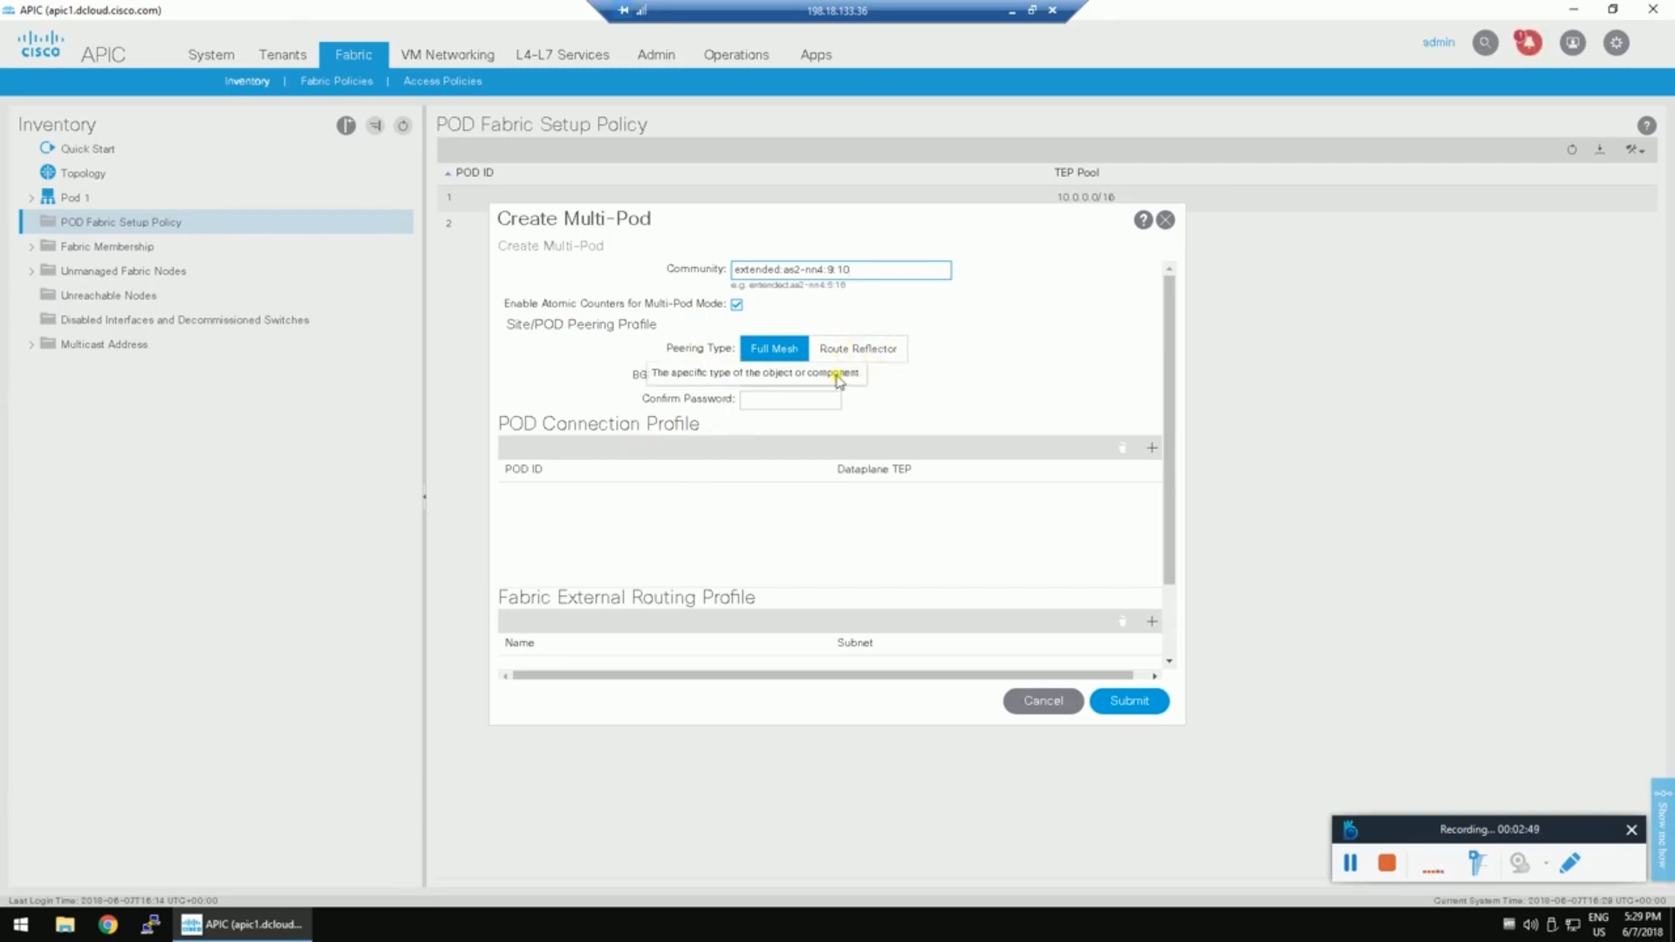
# Add a new row under the POD Connection Profile.
pyautogui.scroll(-1, 1059, 392)
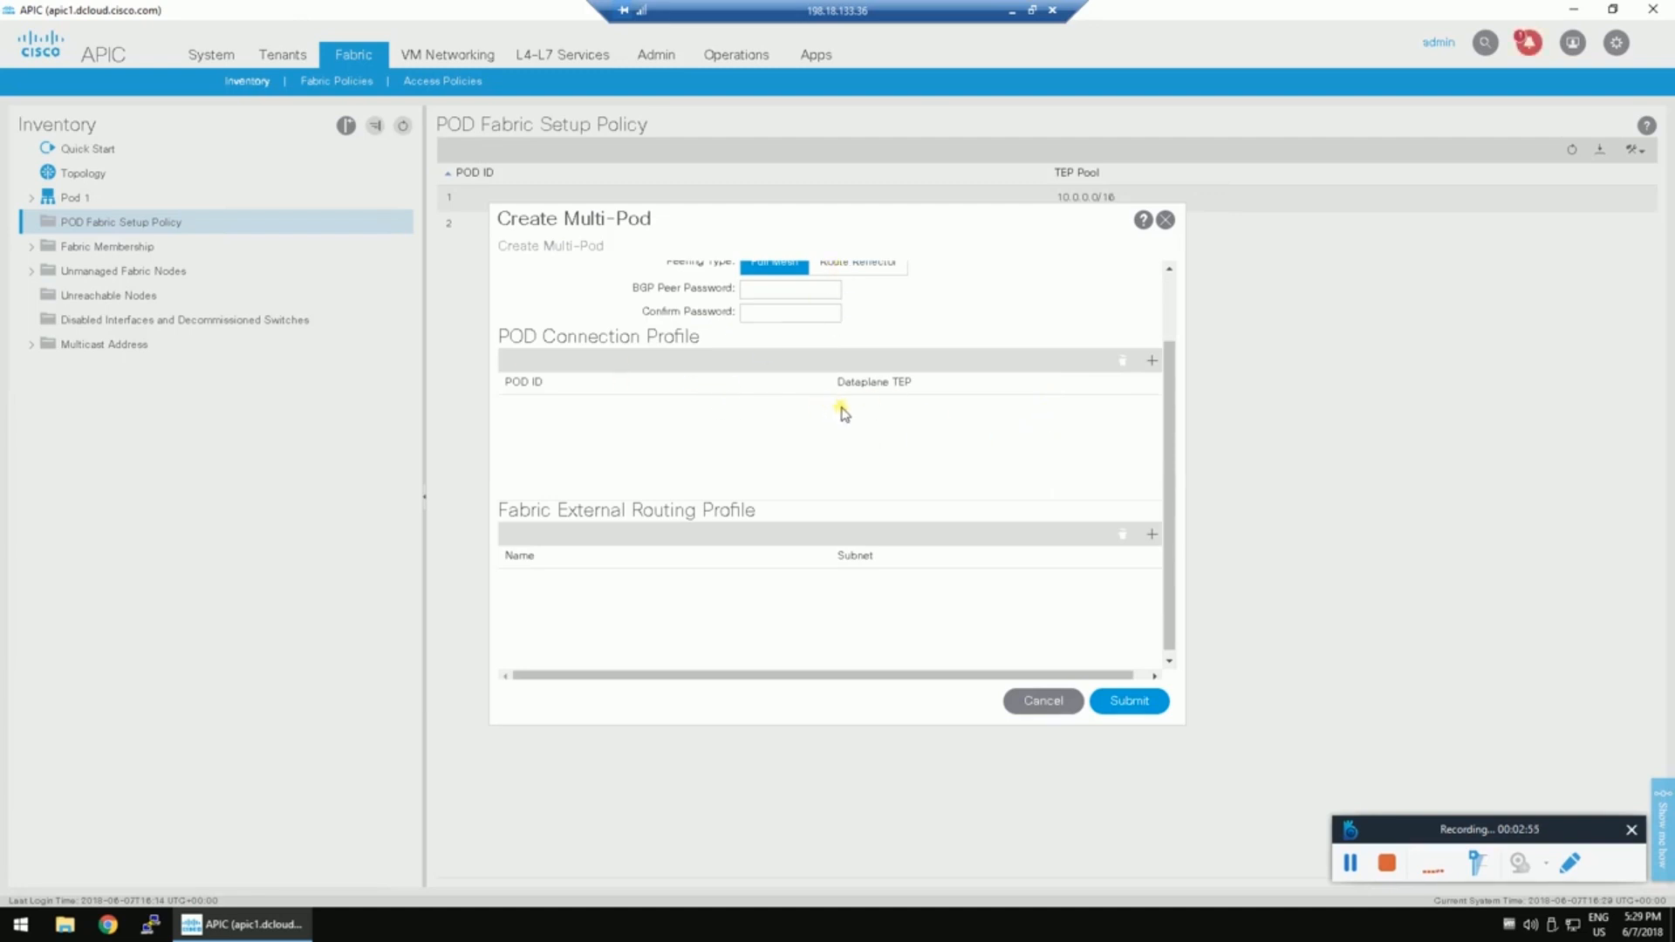
pyautogui.scroll(-1, 916, 417)
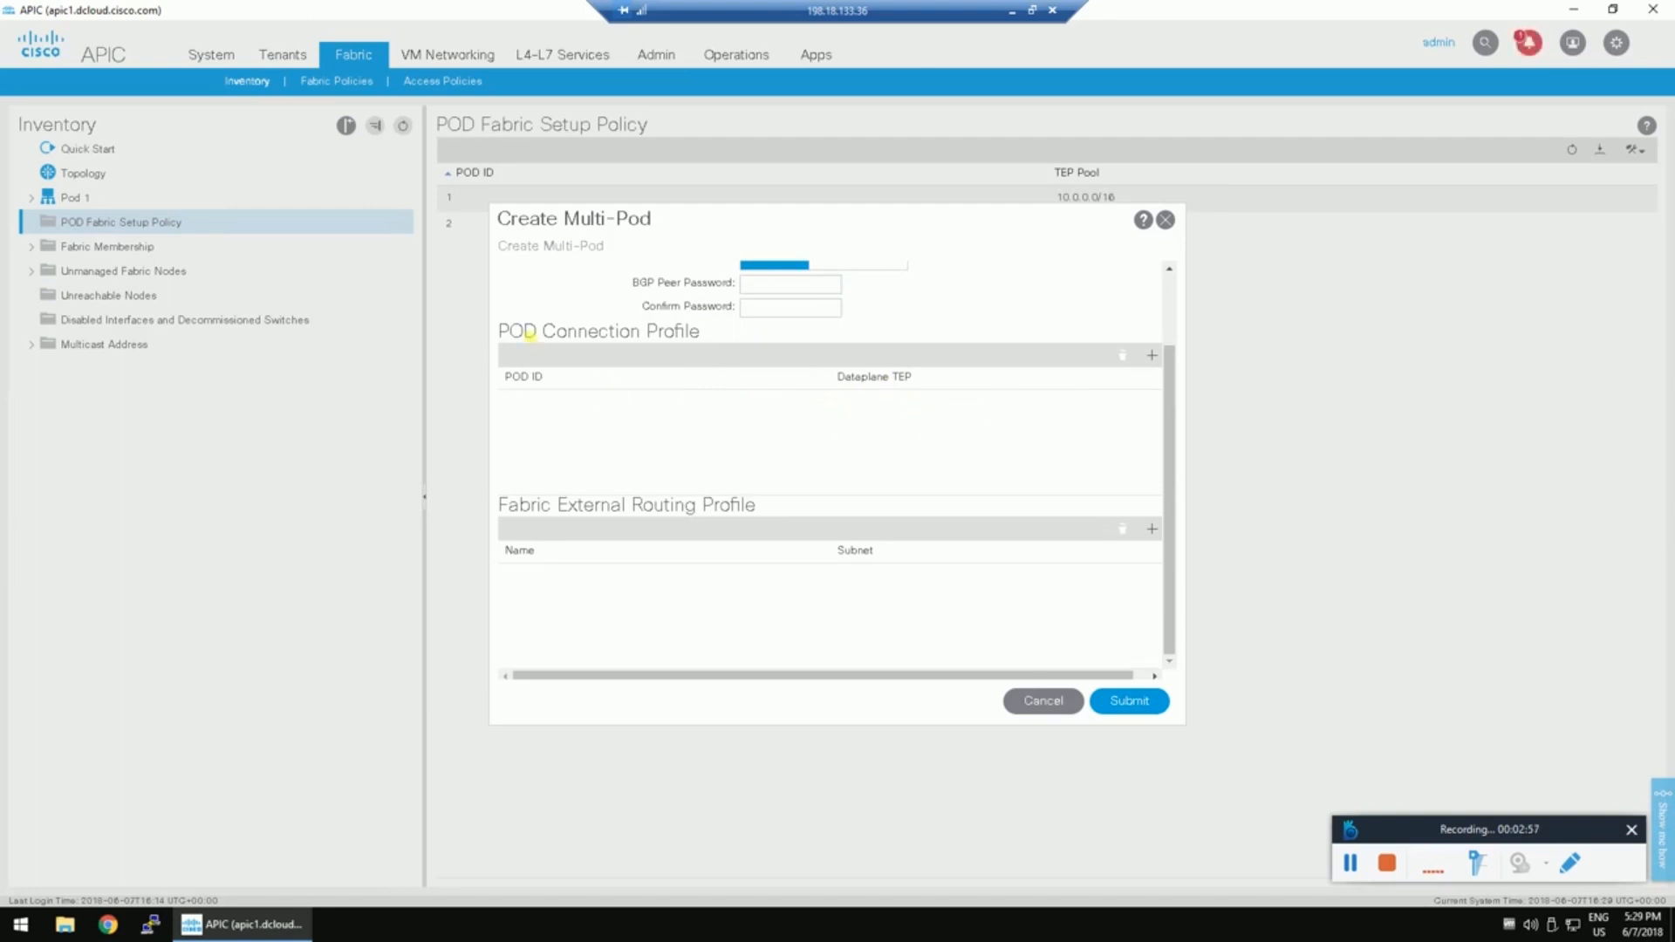
pyautogui.click(1153, 355)
# Add pod connections: pod 1 with dataplane TEP 11.11.11.11/32, pod 2 with 22.22.22.22/32.
pyautogui.click(556, 397)
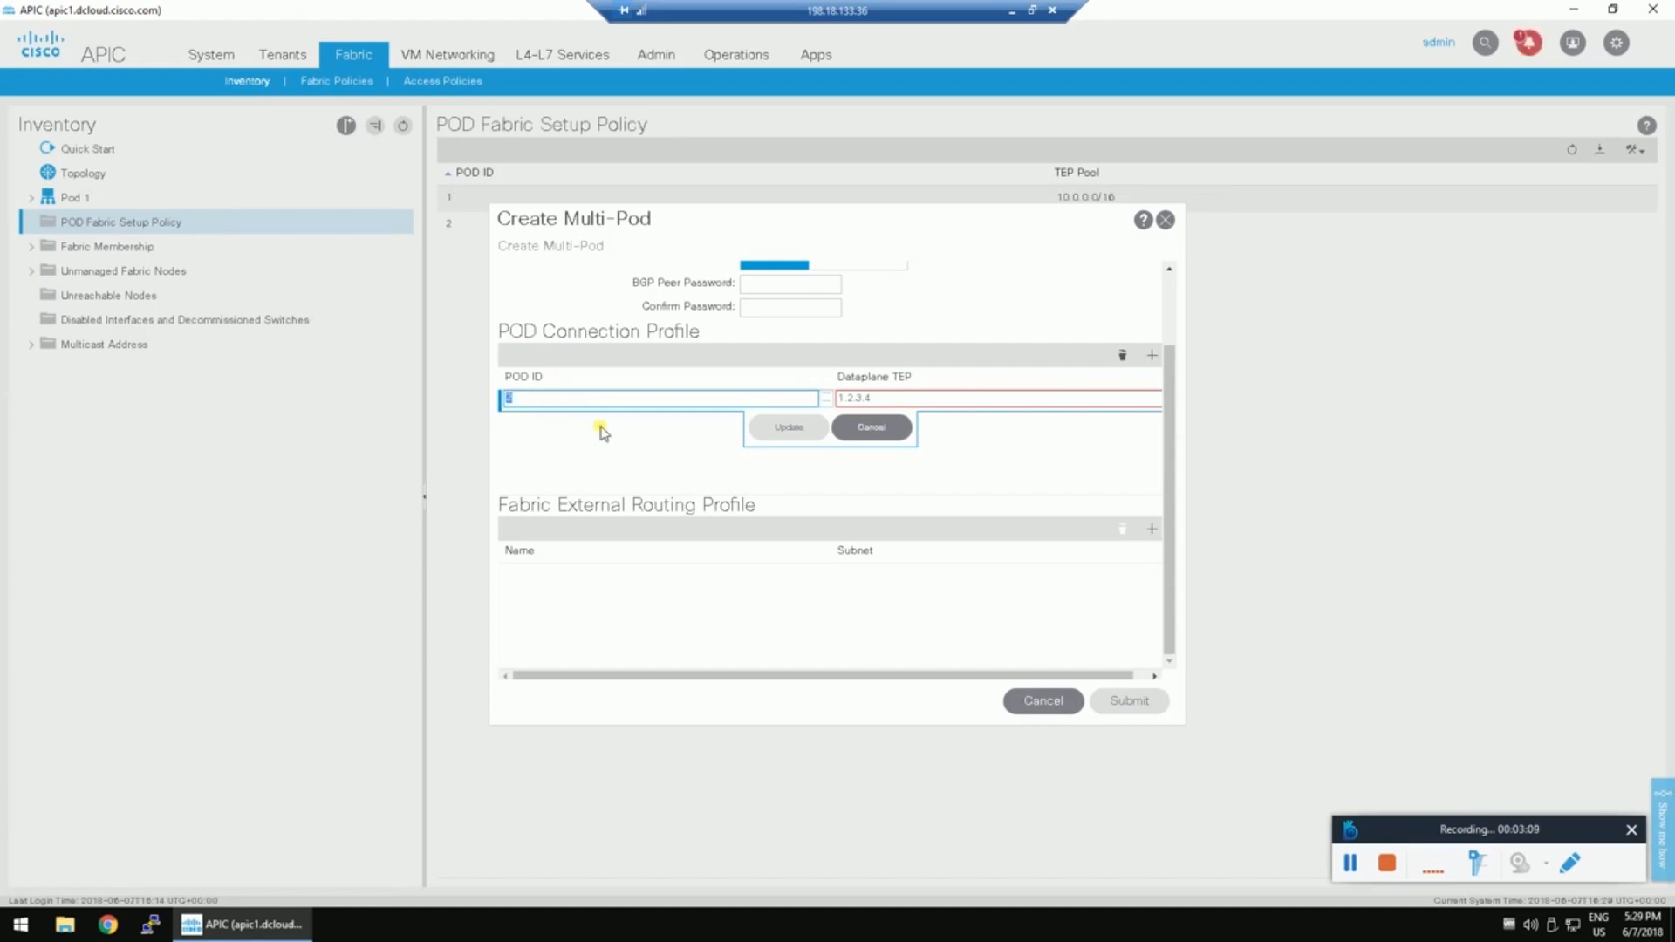
pyautogui.click(872, 397)
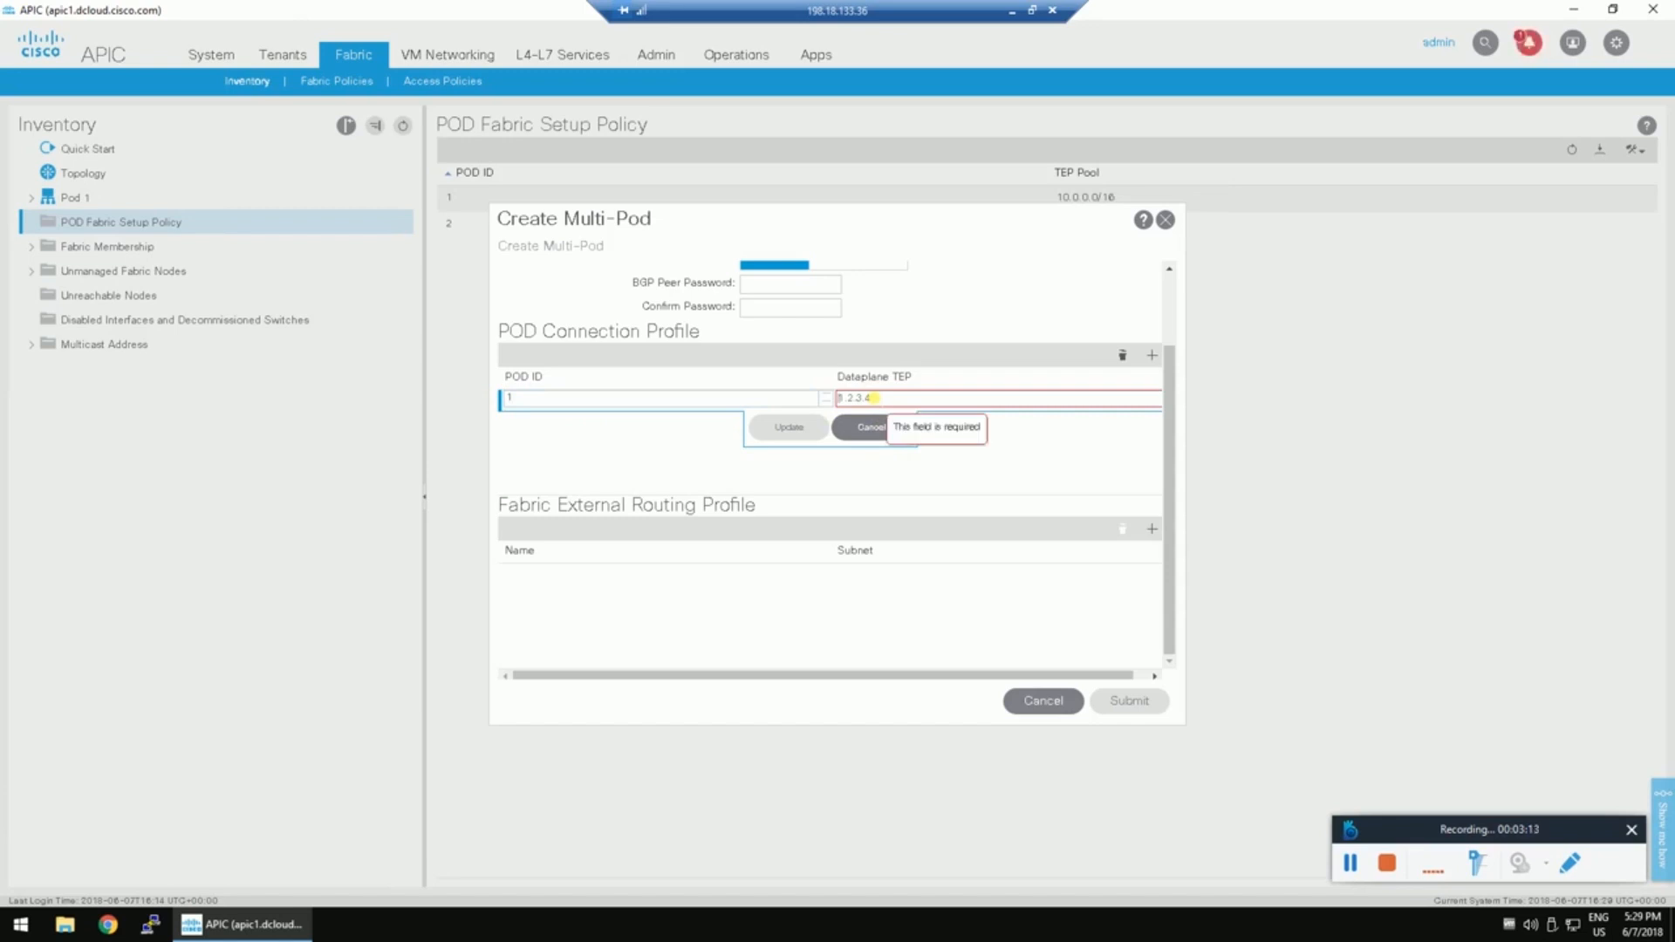
pyautogui.write('11.11.11.11')
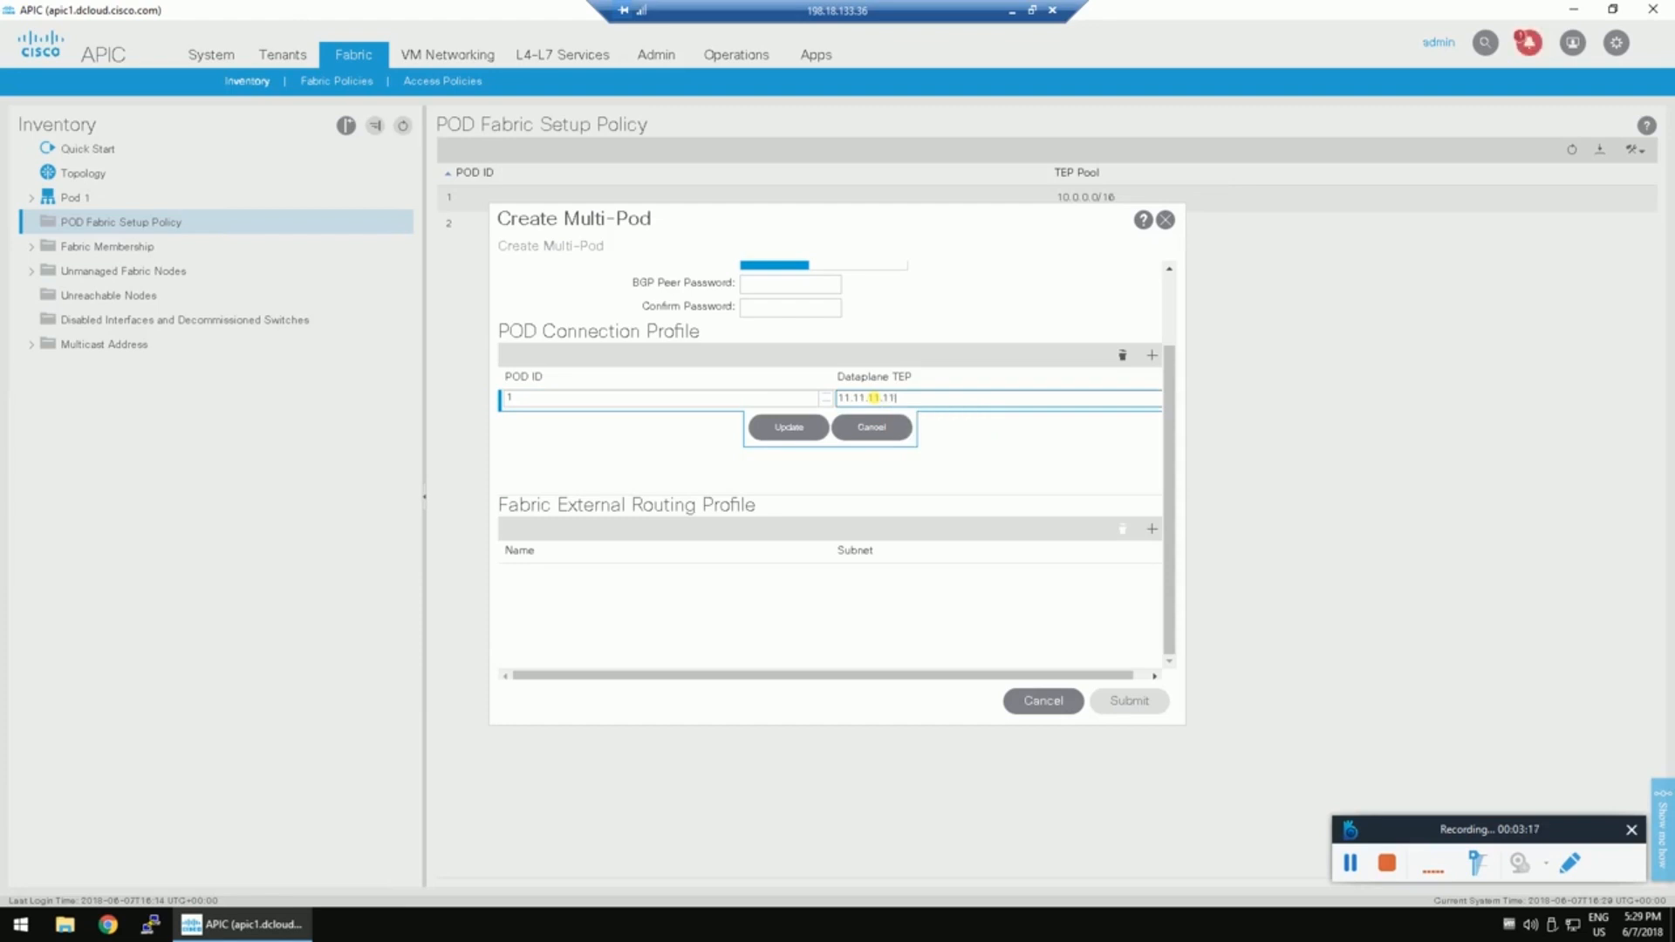
pyautogui.write('/32')
pyautogui.click(788, 426)
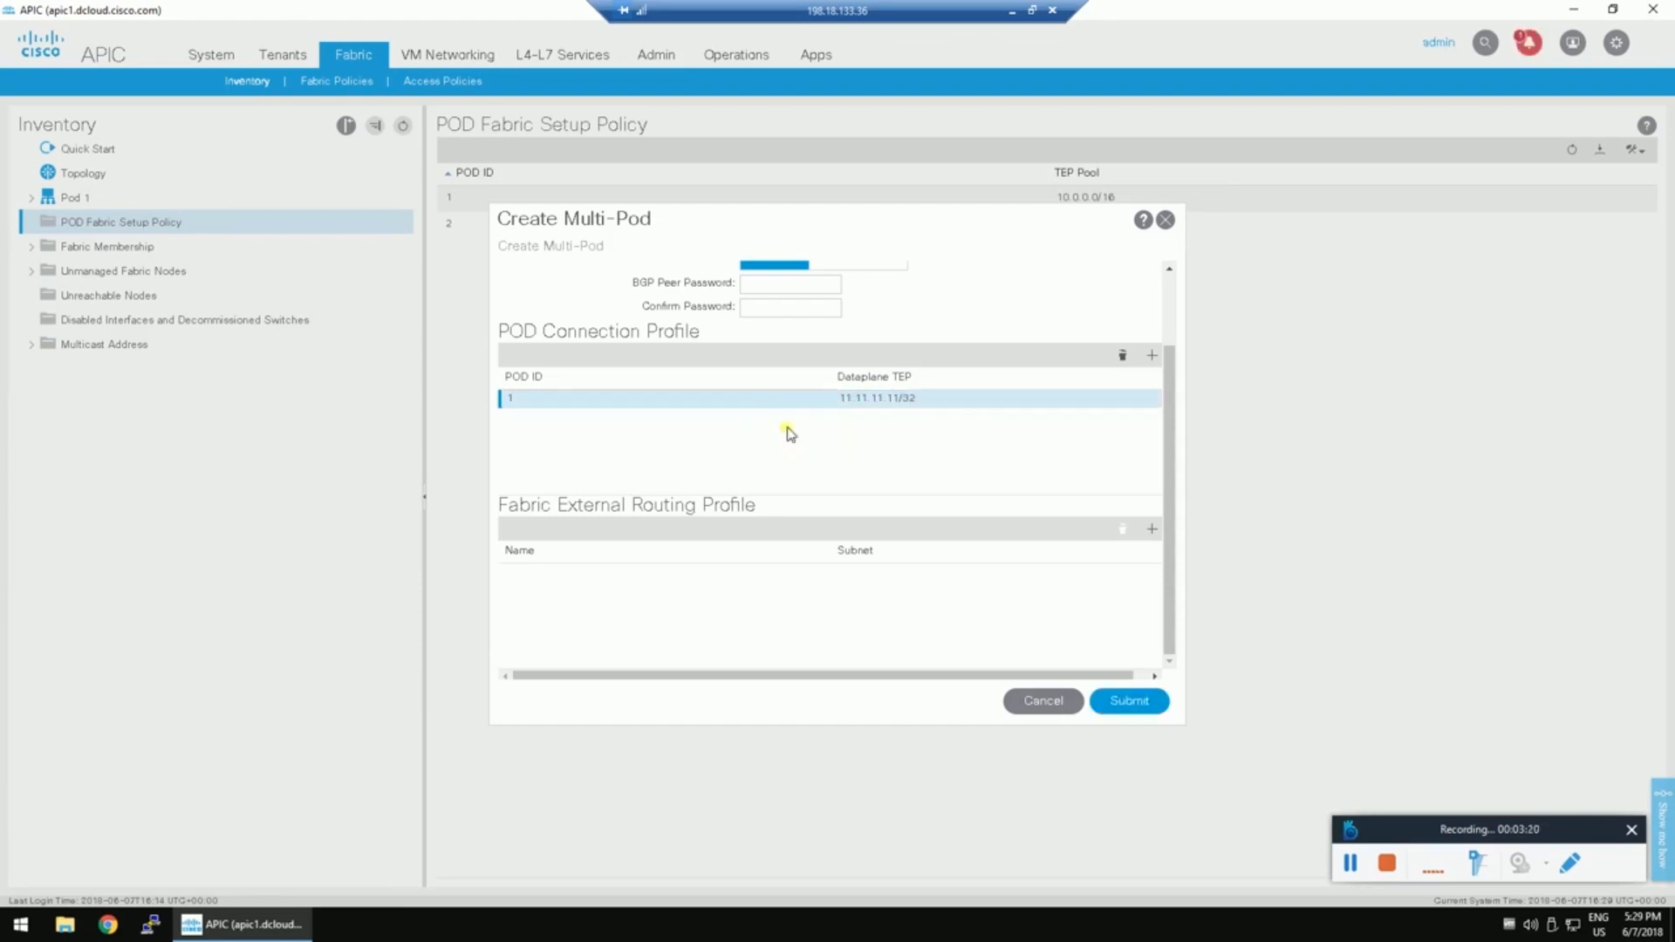
pyautogui.click(1151, 356)
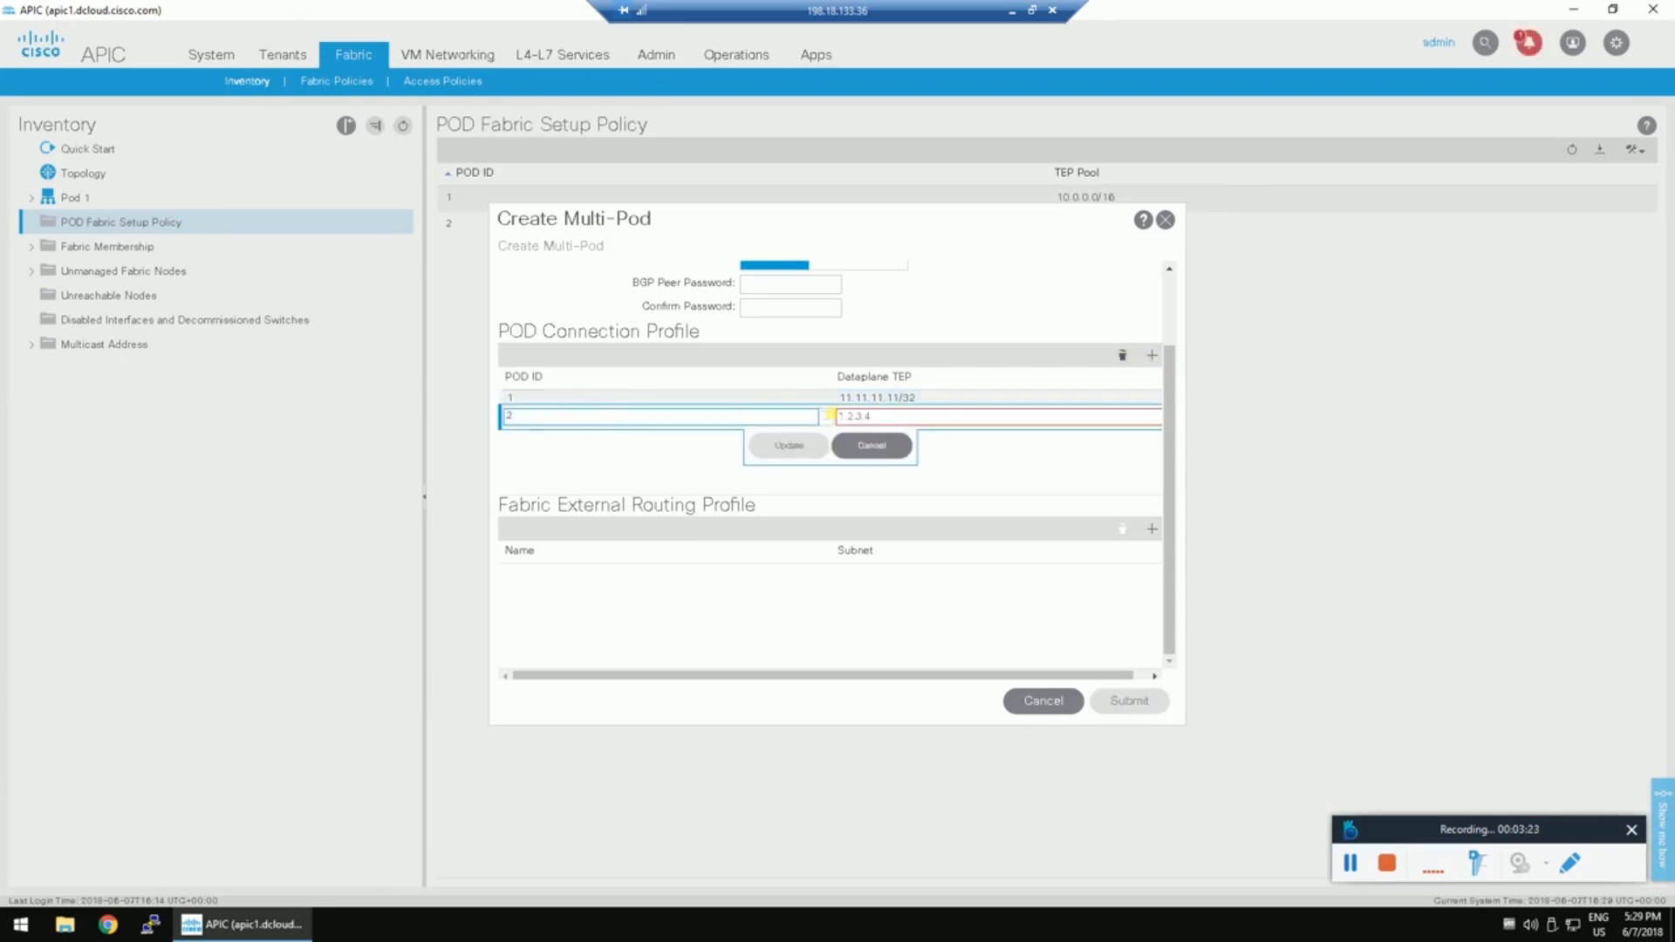
pyautogui.click(889, 415)
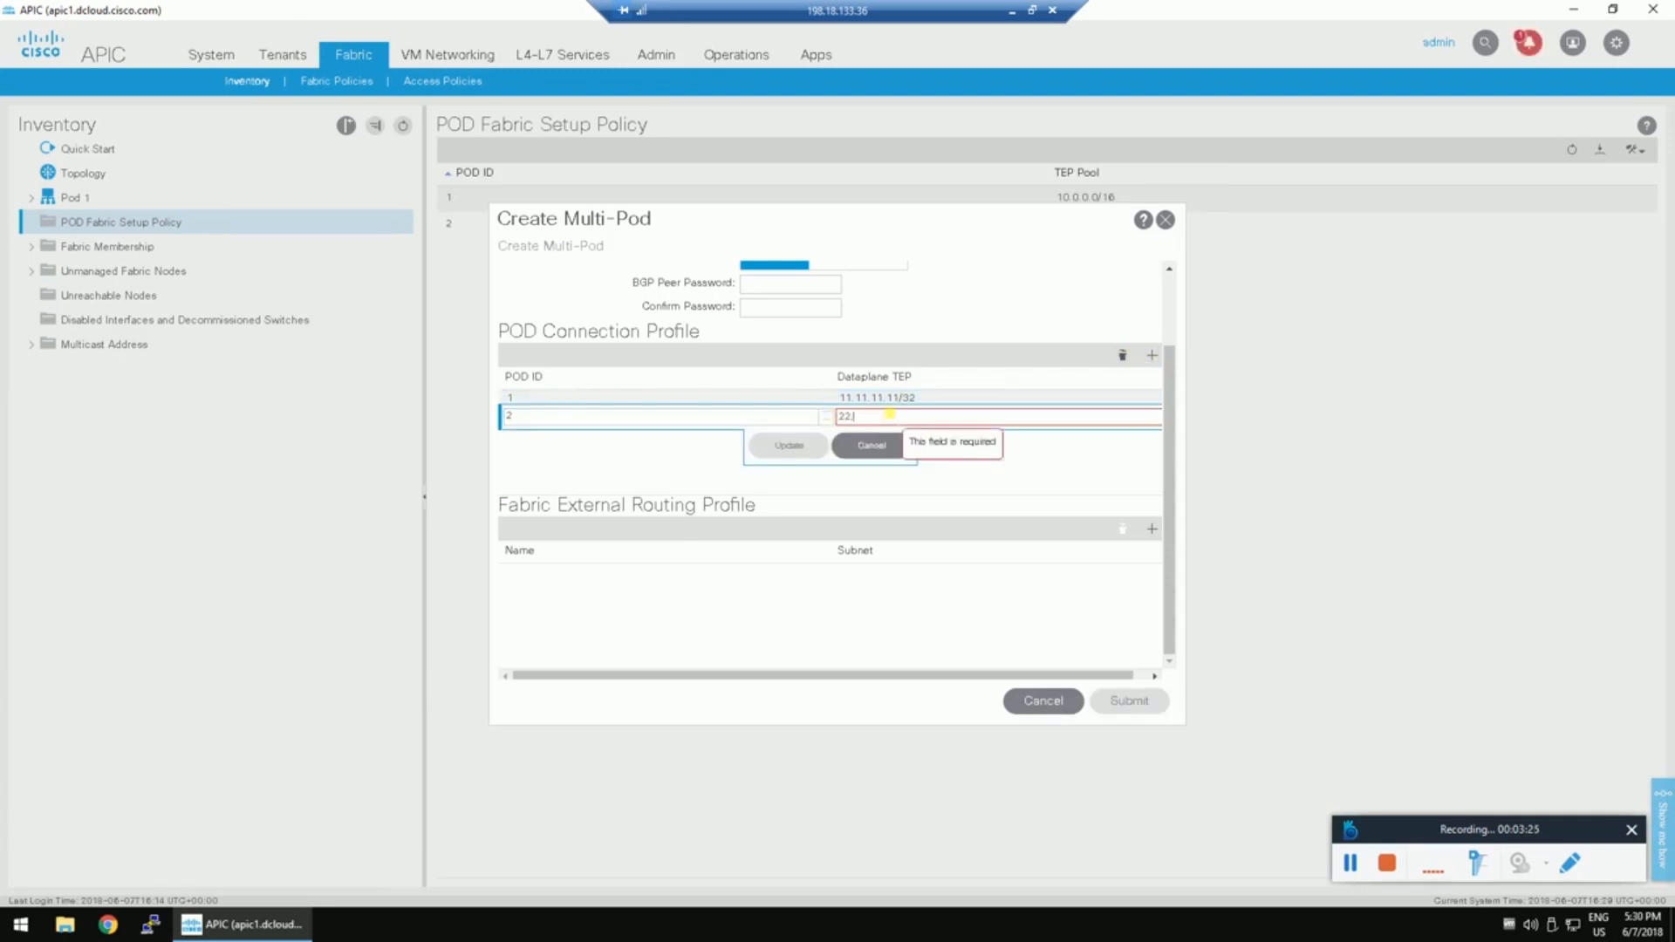
pyautogui.write('22.22.22.22/32')
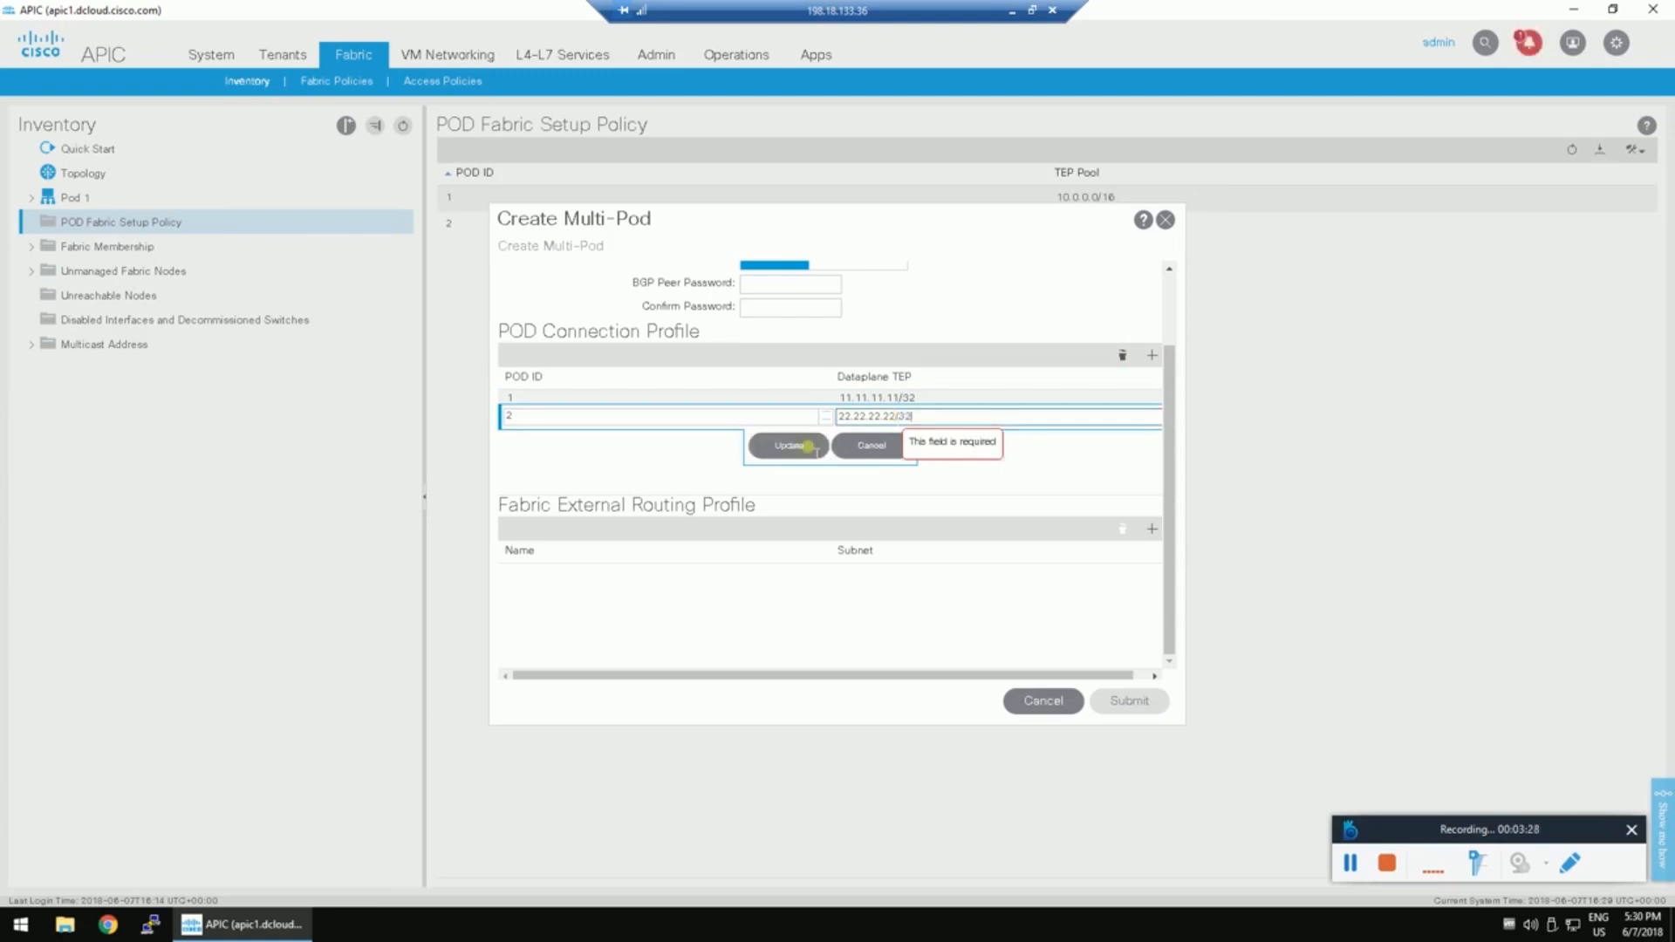
pyautogui.click(789, 444)
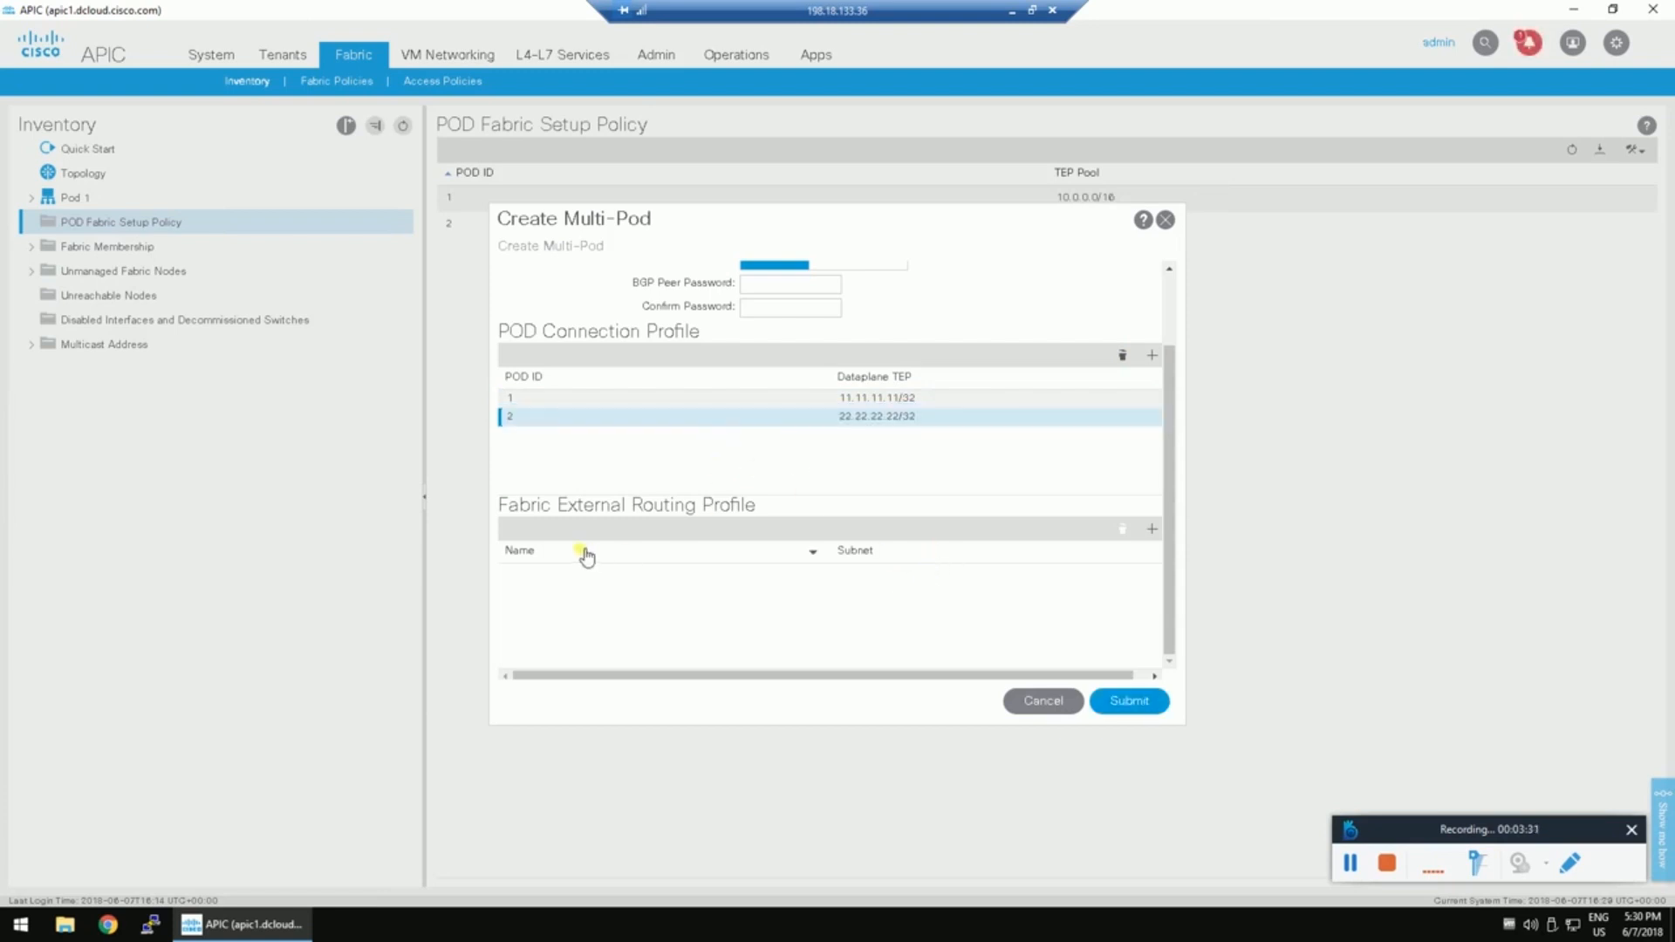
# Add a fabric external routing profile row named External_routing_prof, then restore the remote window.
pyautogui.click(1152, 529)
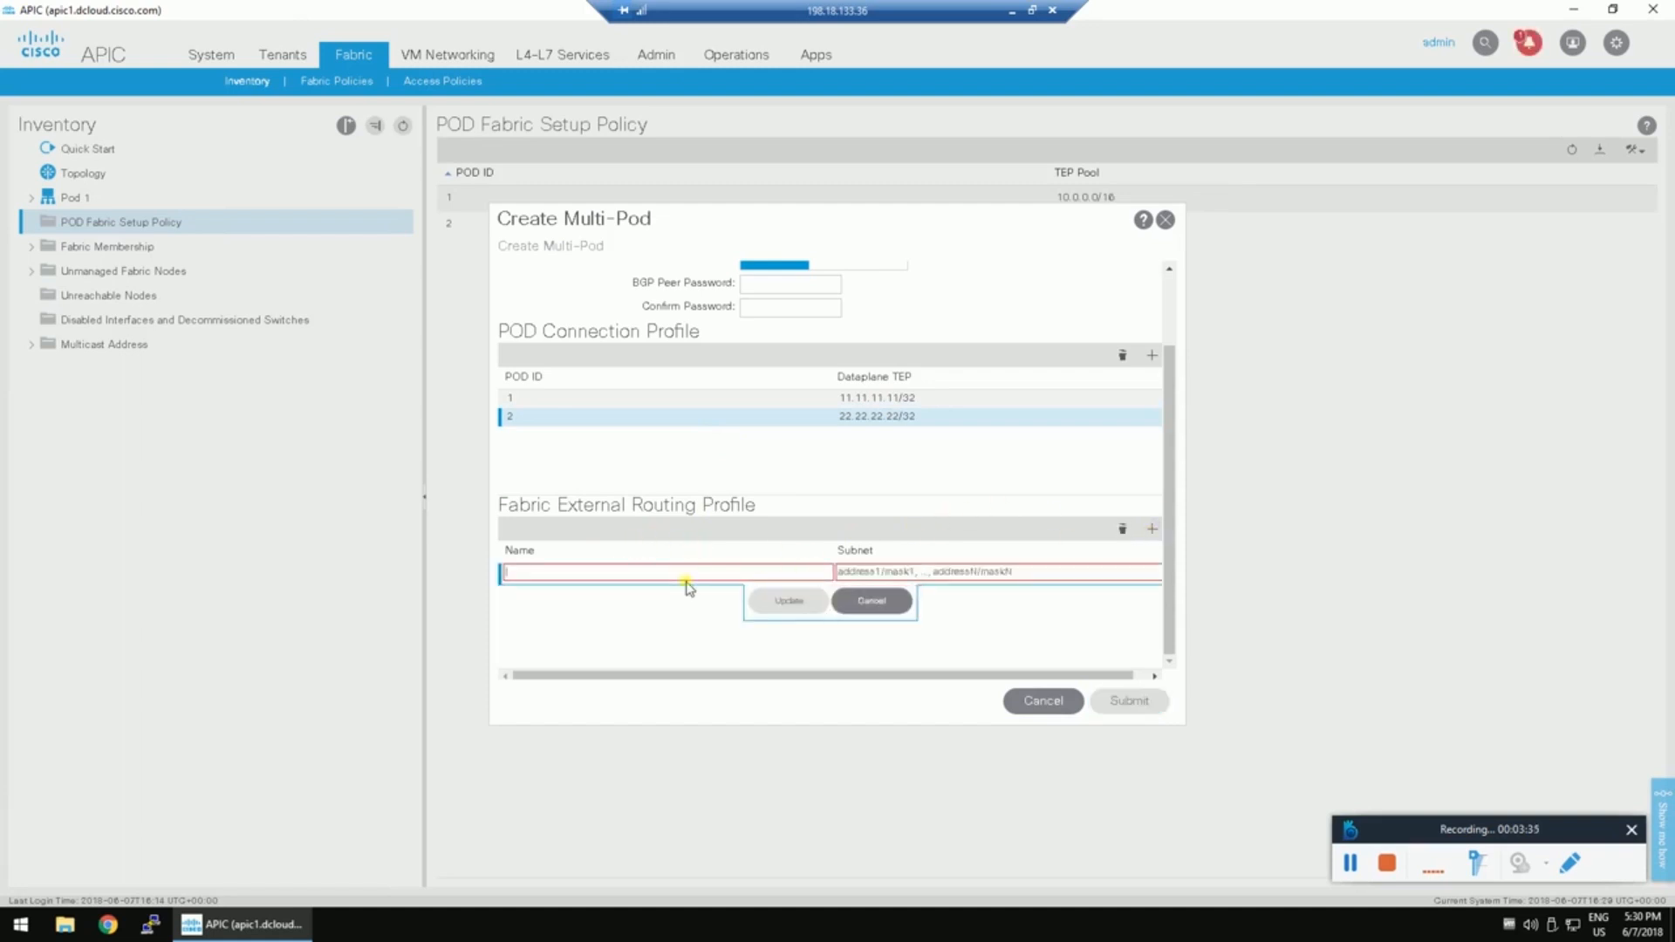
pyautogui.click(731, 573)
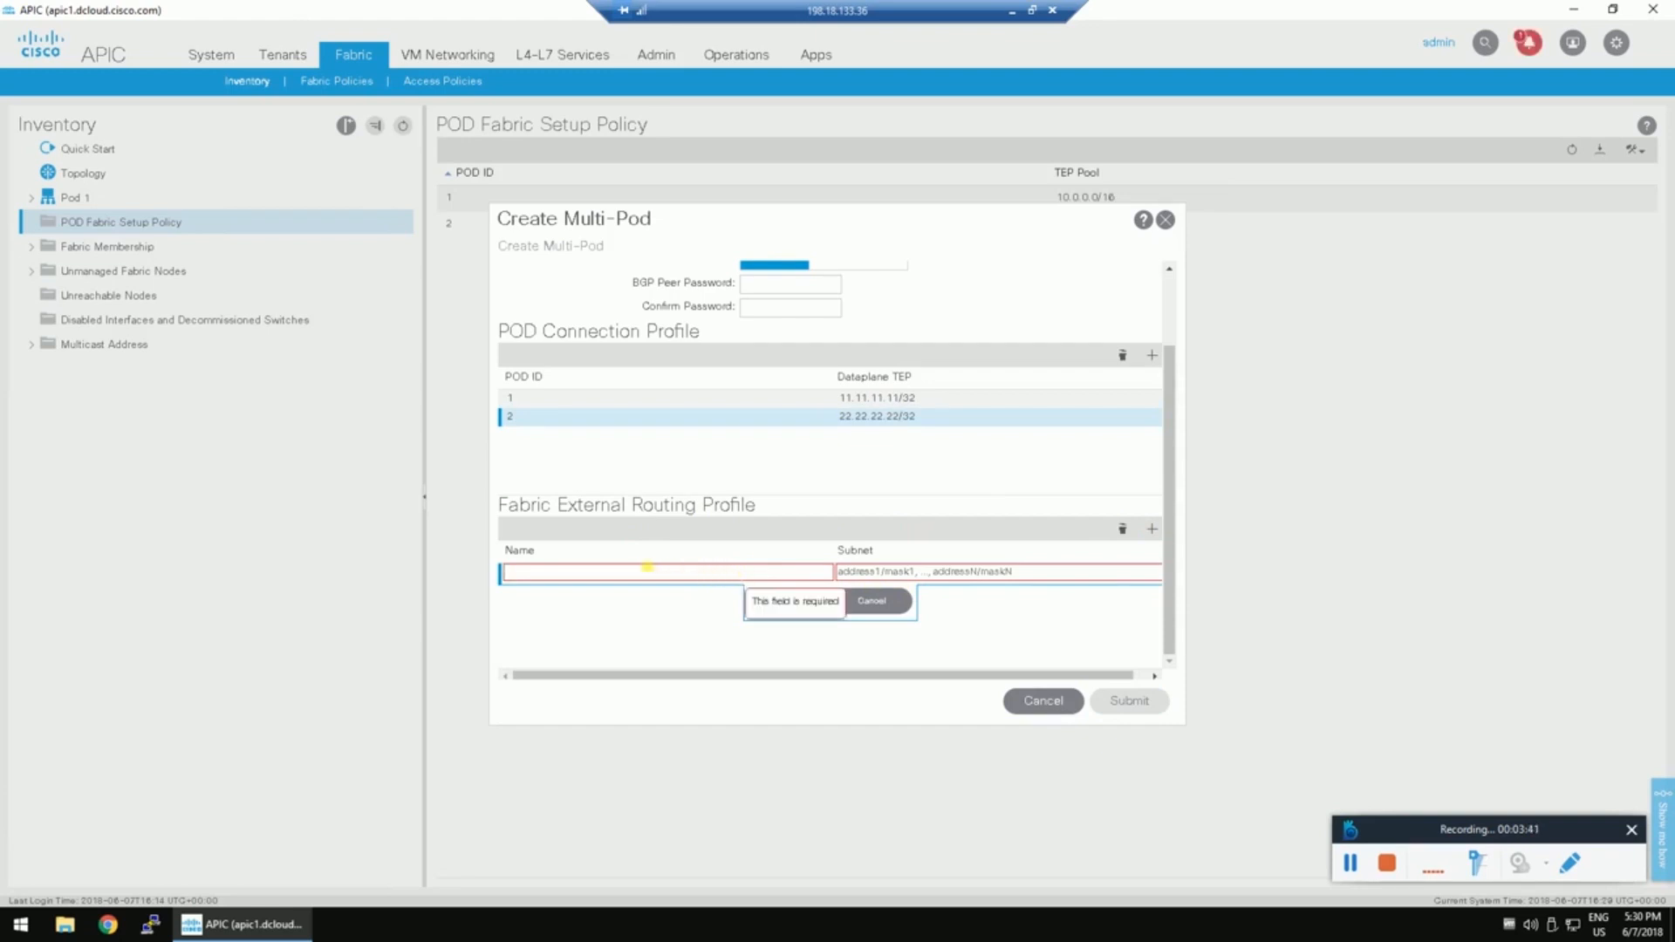
pyautogui.write('Extern')
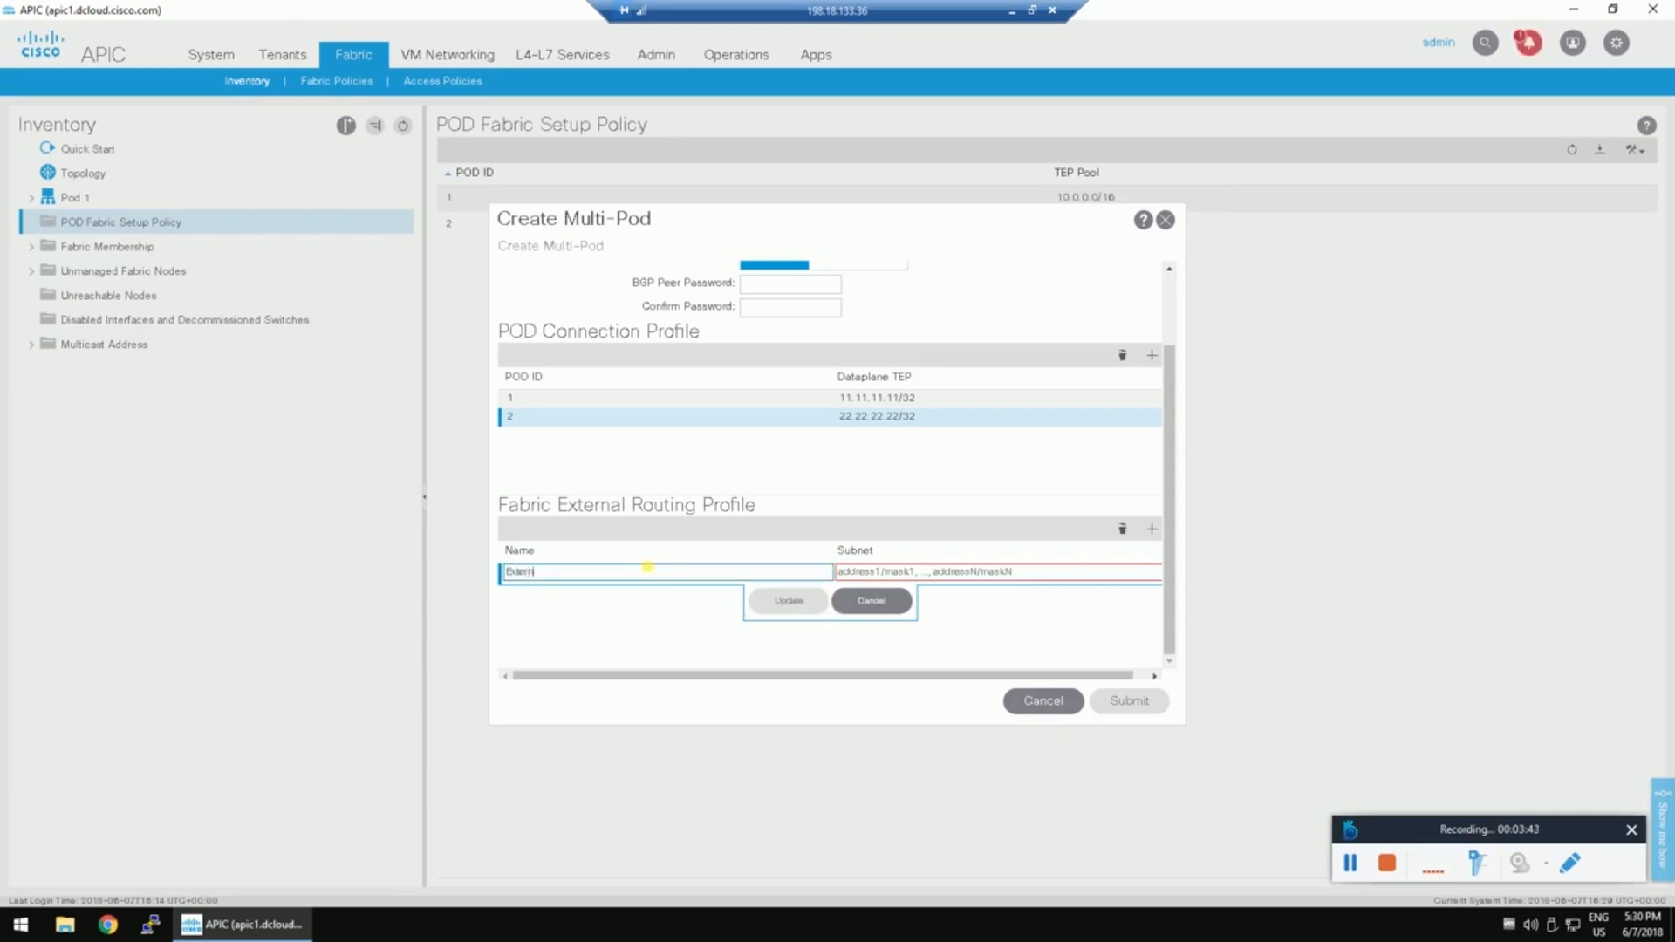
pyautogui.write('al_routing_prof')
pyautogui.click(866, 573)
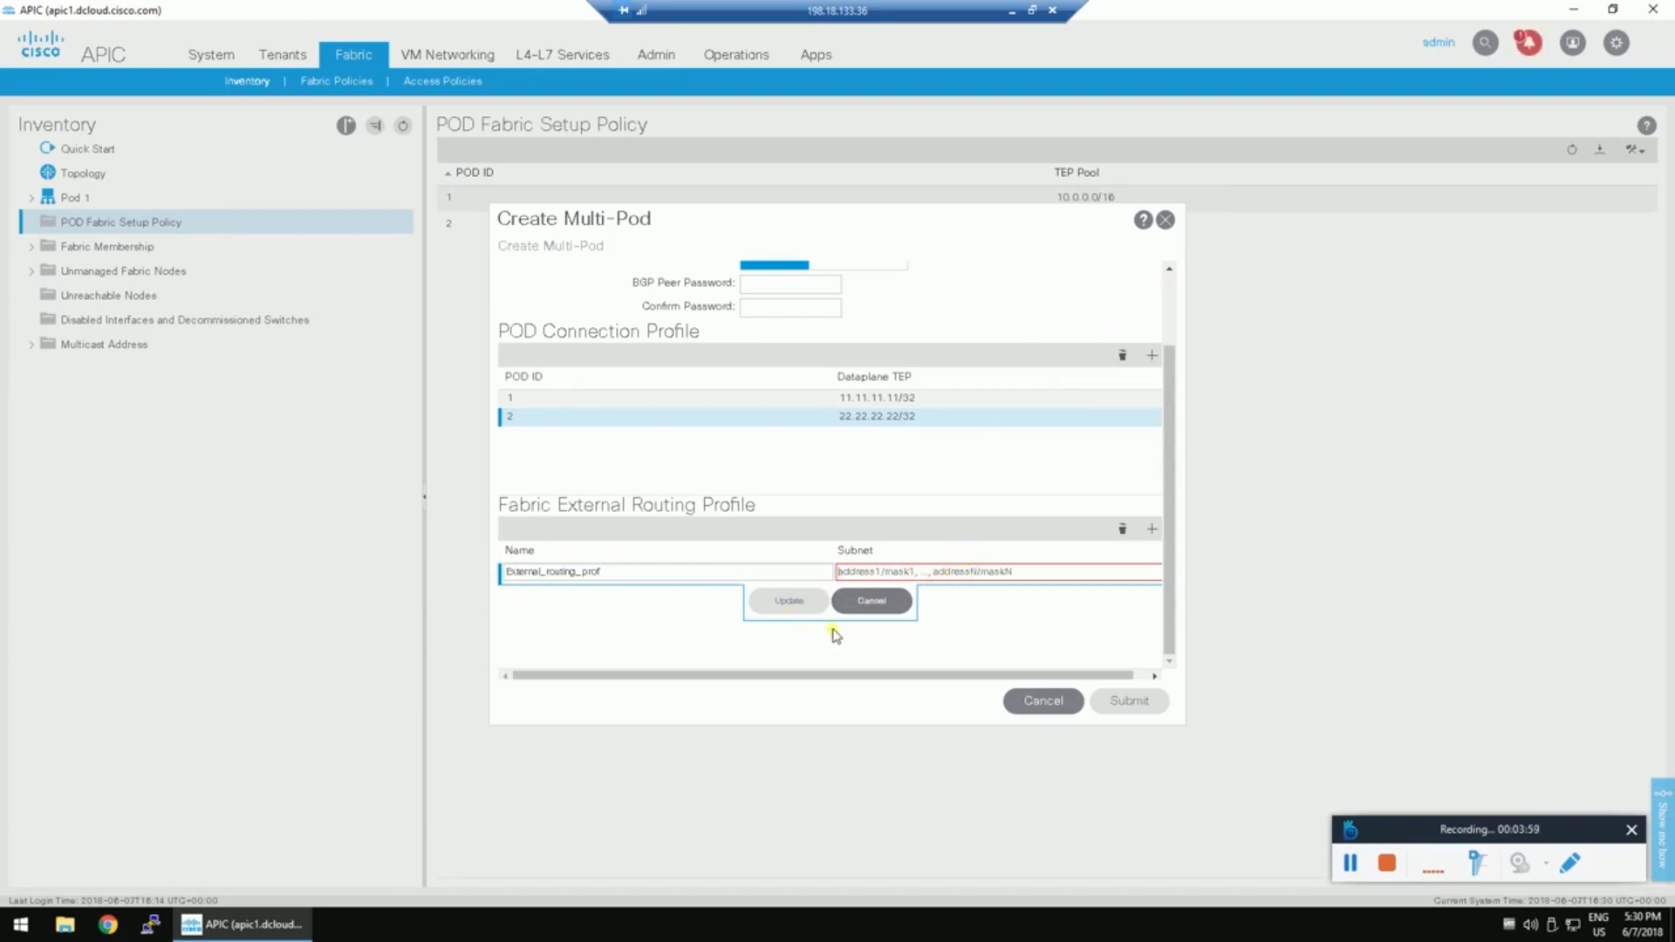
pyautogui.click(1030, 12)
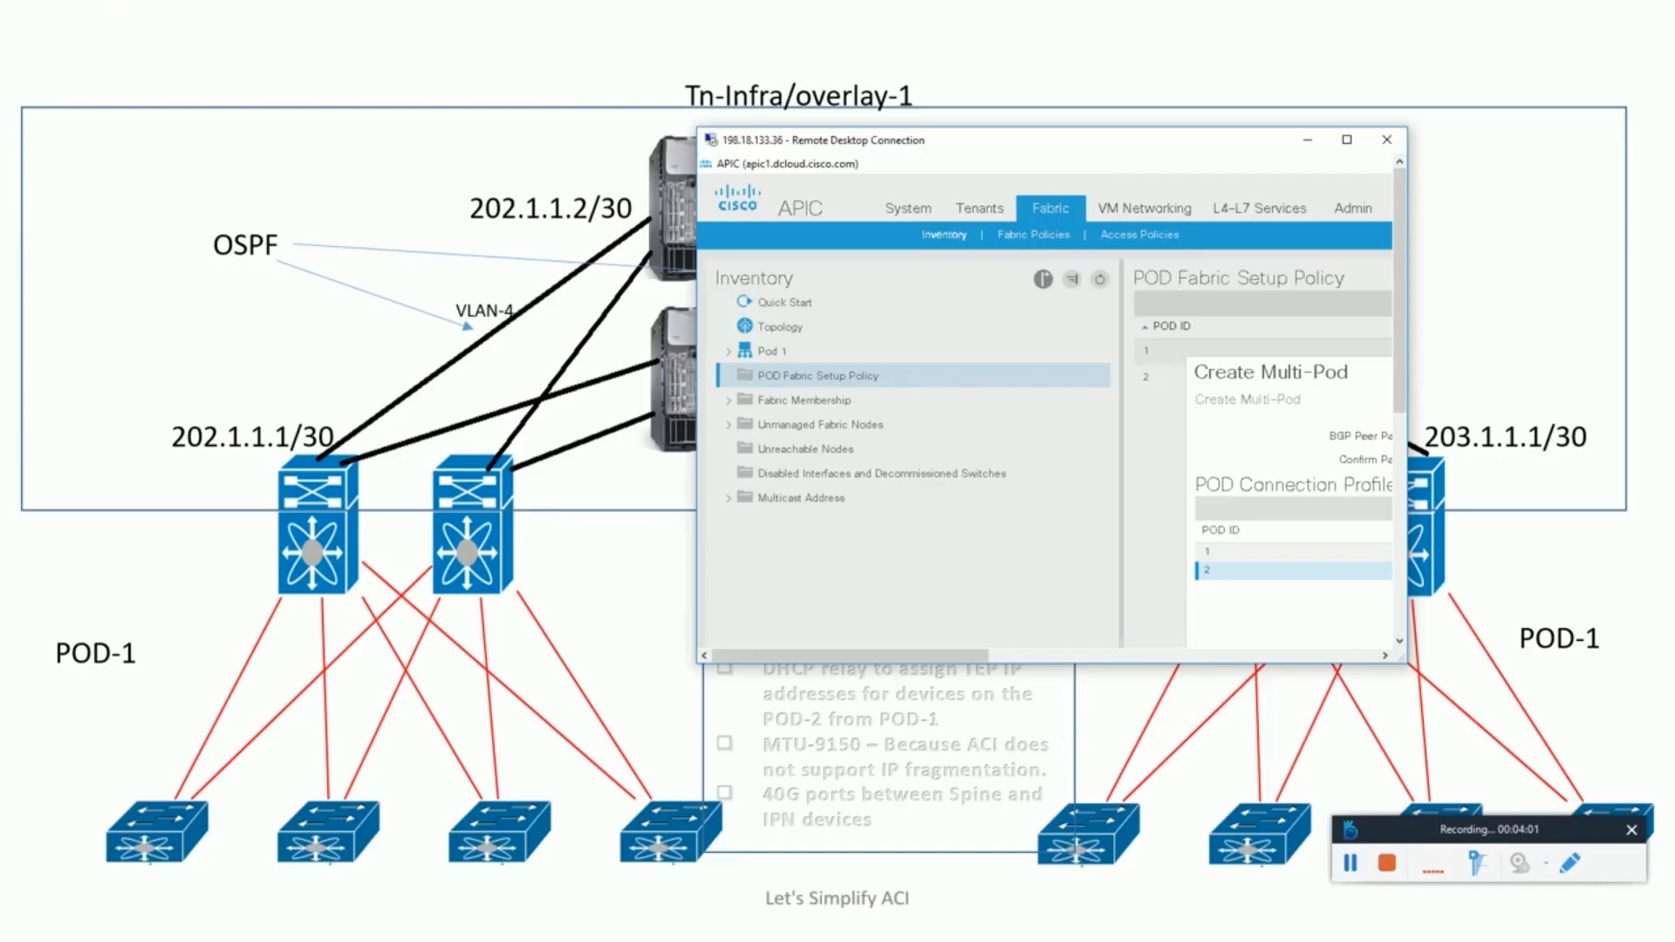
# Move the remote window aside to view the pod diagram, then maximize the APIC session.
pyautogui.moveTo(951, 157); pyautogui.dragTo(661, 337)
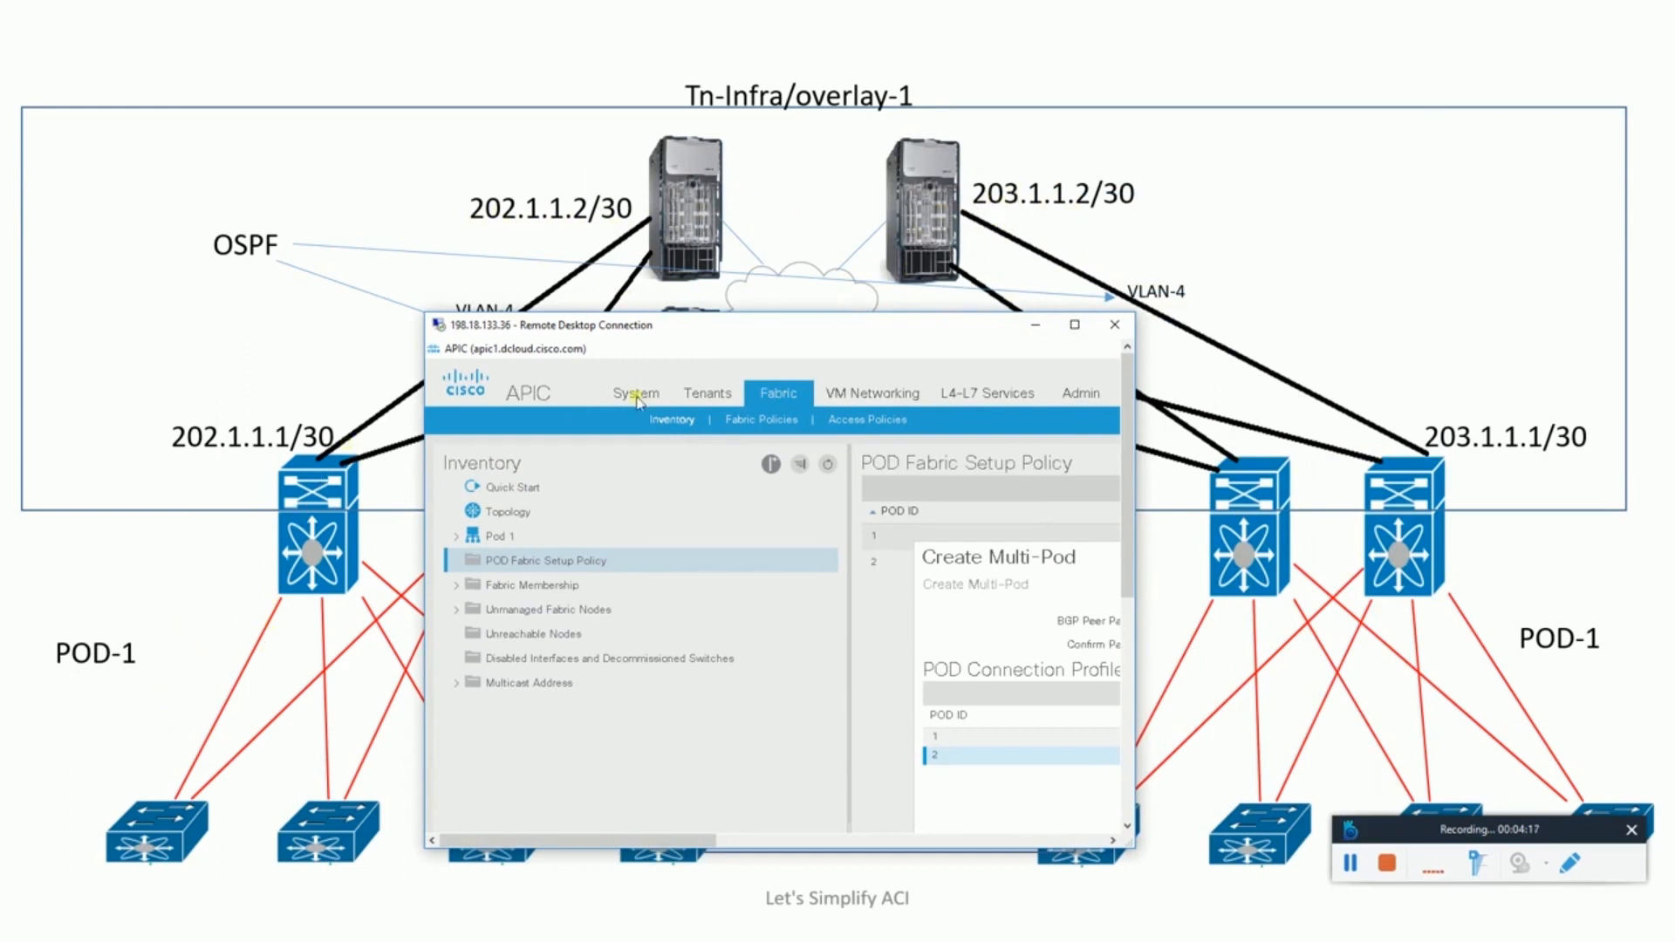
pyautogui.doubleClick(943, 324)
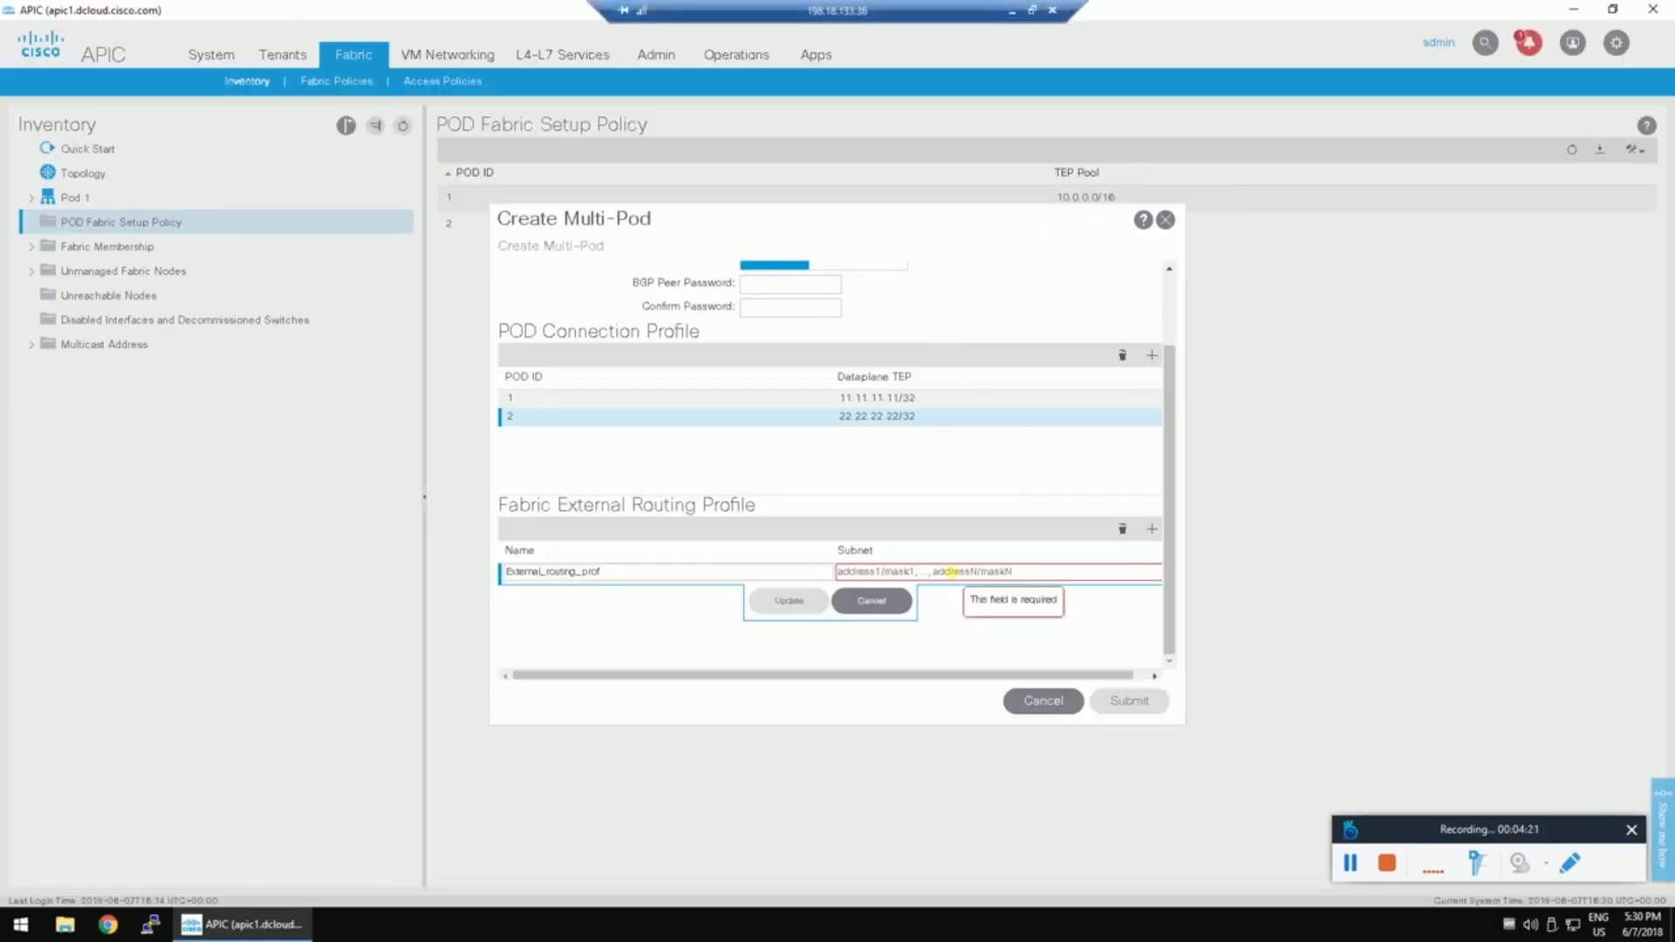
# Give External_routing_prof subnets 202.1.0.0/16 and 203.1.0.0/16, submit, and dismiss the Invalid RN error.
pyautogui.click(951, 572)
pyautogui.write('202.1.0.0/16')
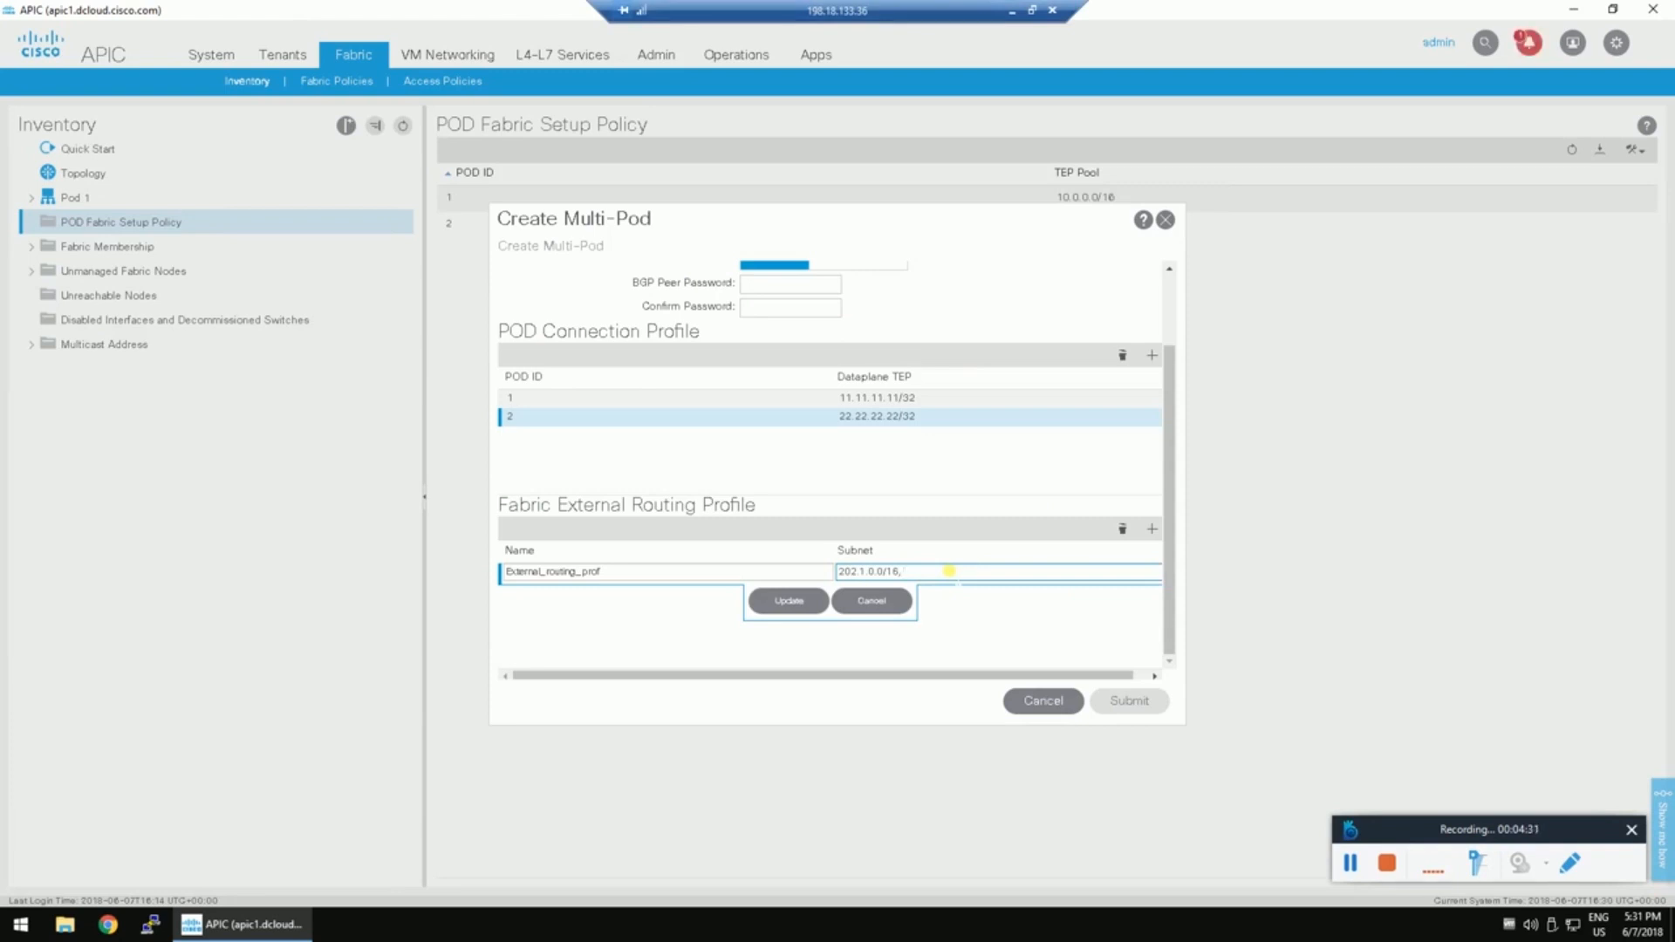
pyautogui.write(', 203.1.0.0/16')
pyautogui.click(795, 600)
pyautogui.click(1133, 703)
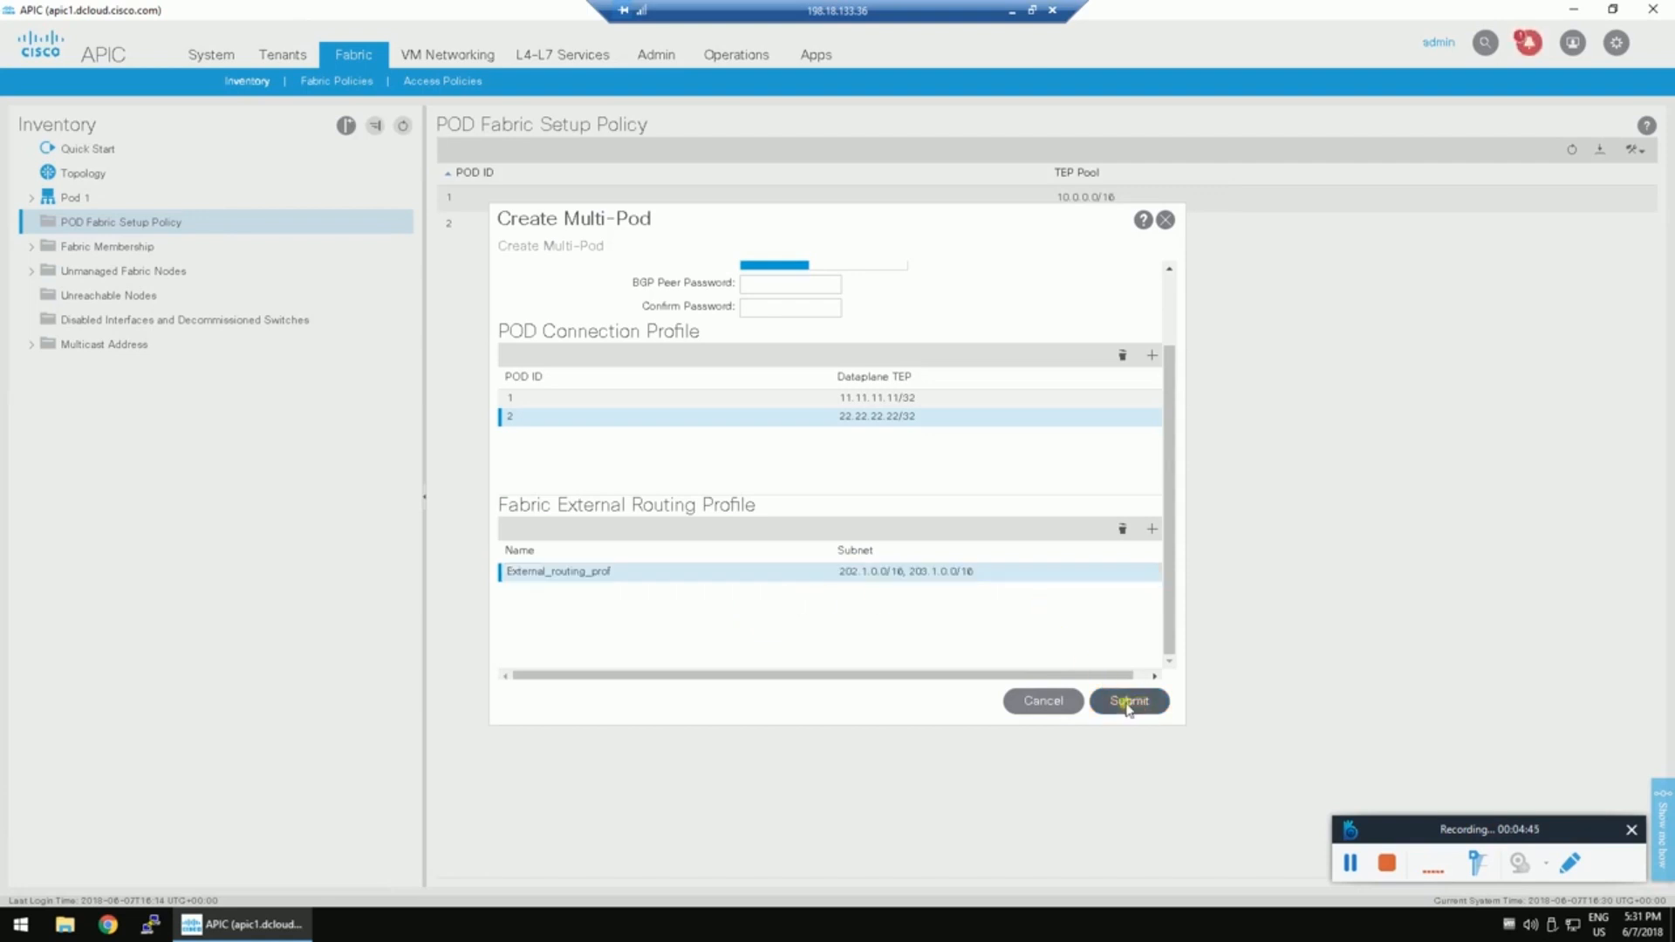
pyautogui.click(837, 498)
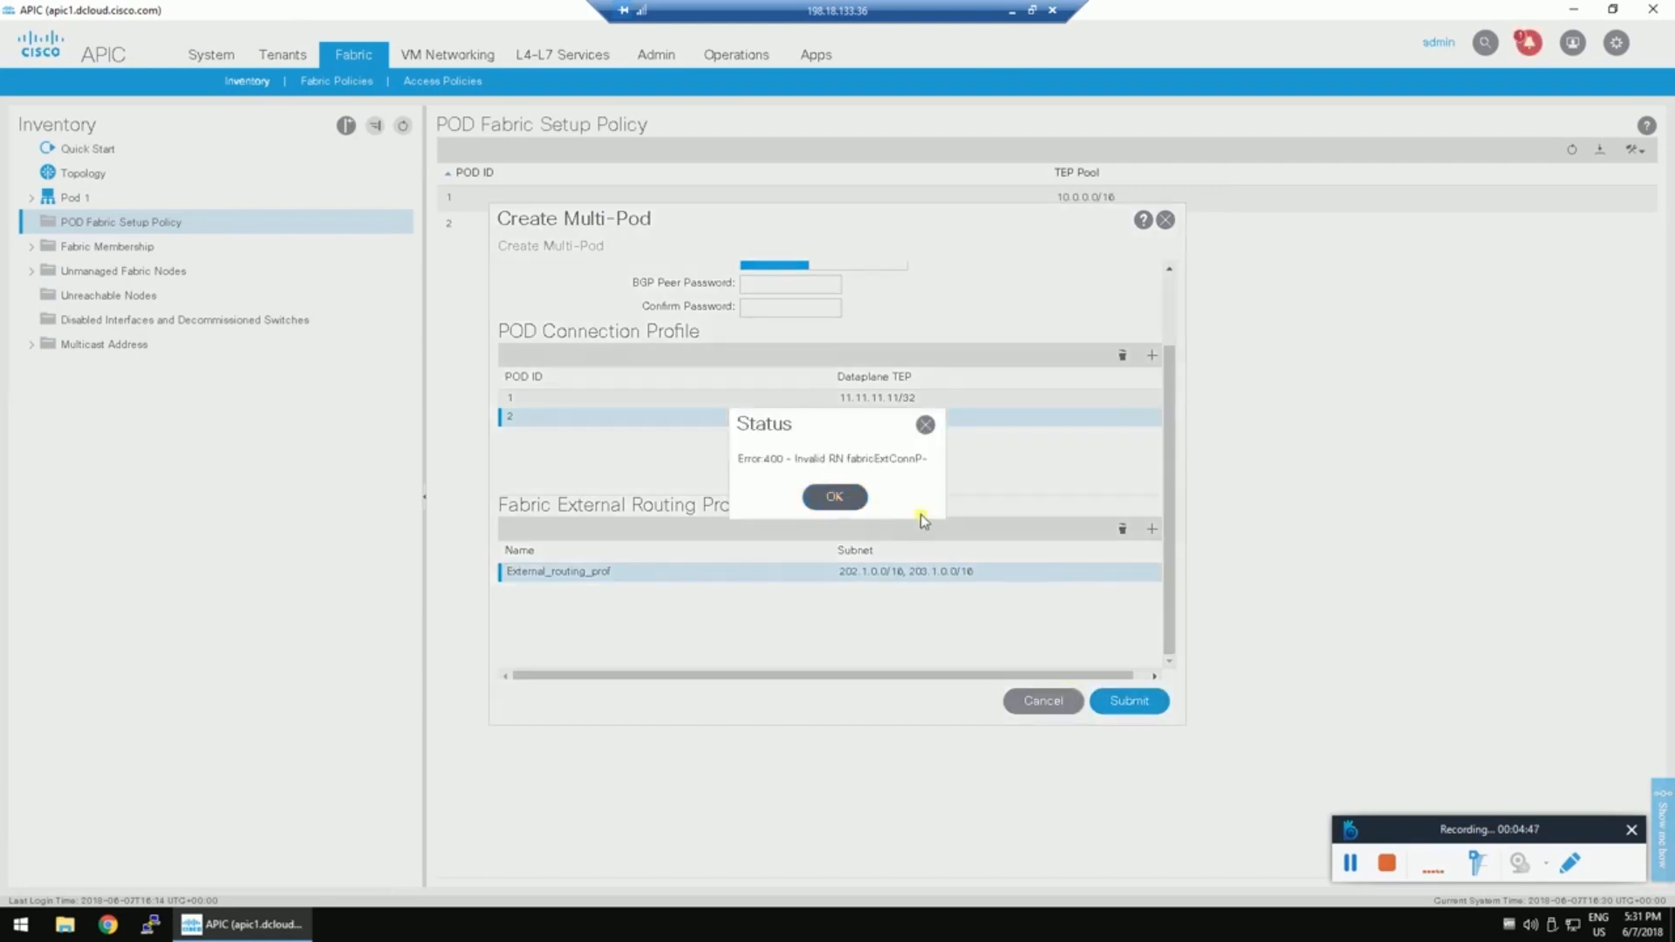
# Change the Community value to extended:as2-nn4:5:16, resubmit, and dismiss the error.
pyautogui.scroll(1, 927, 512)
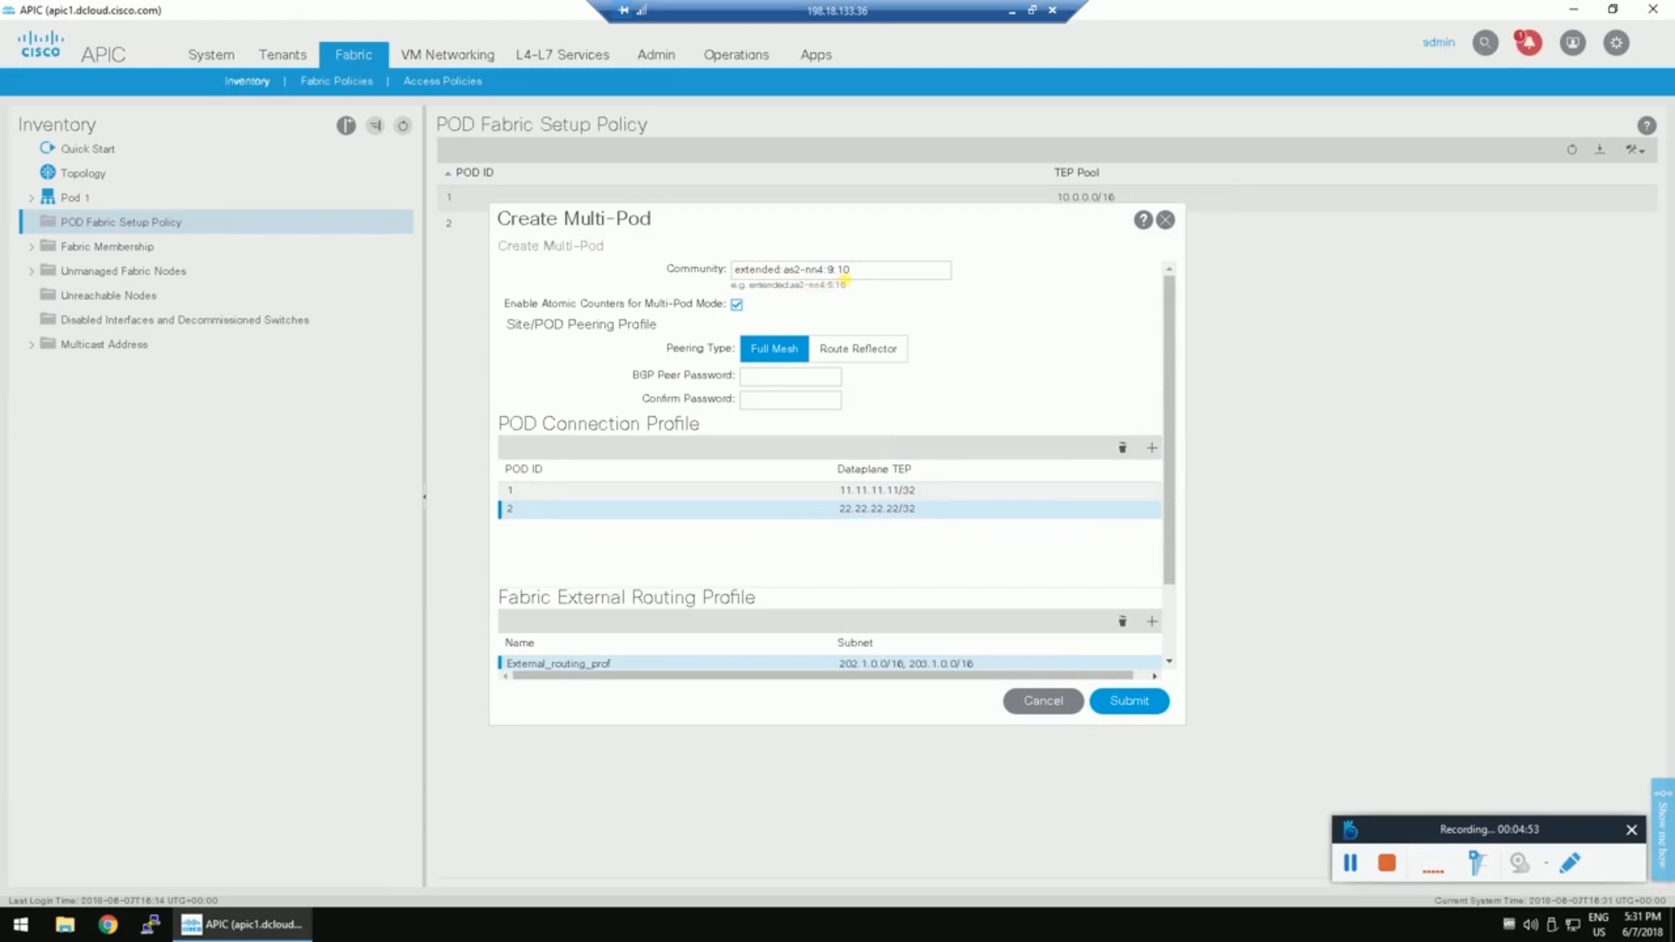
pyautogui.click(853, 271)
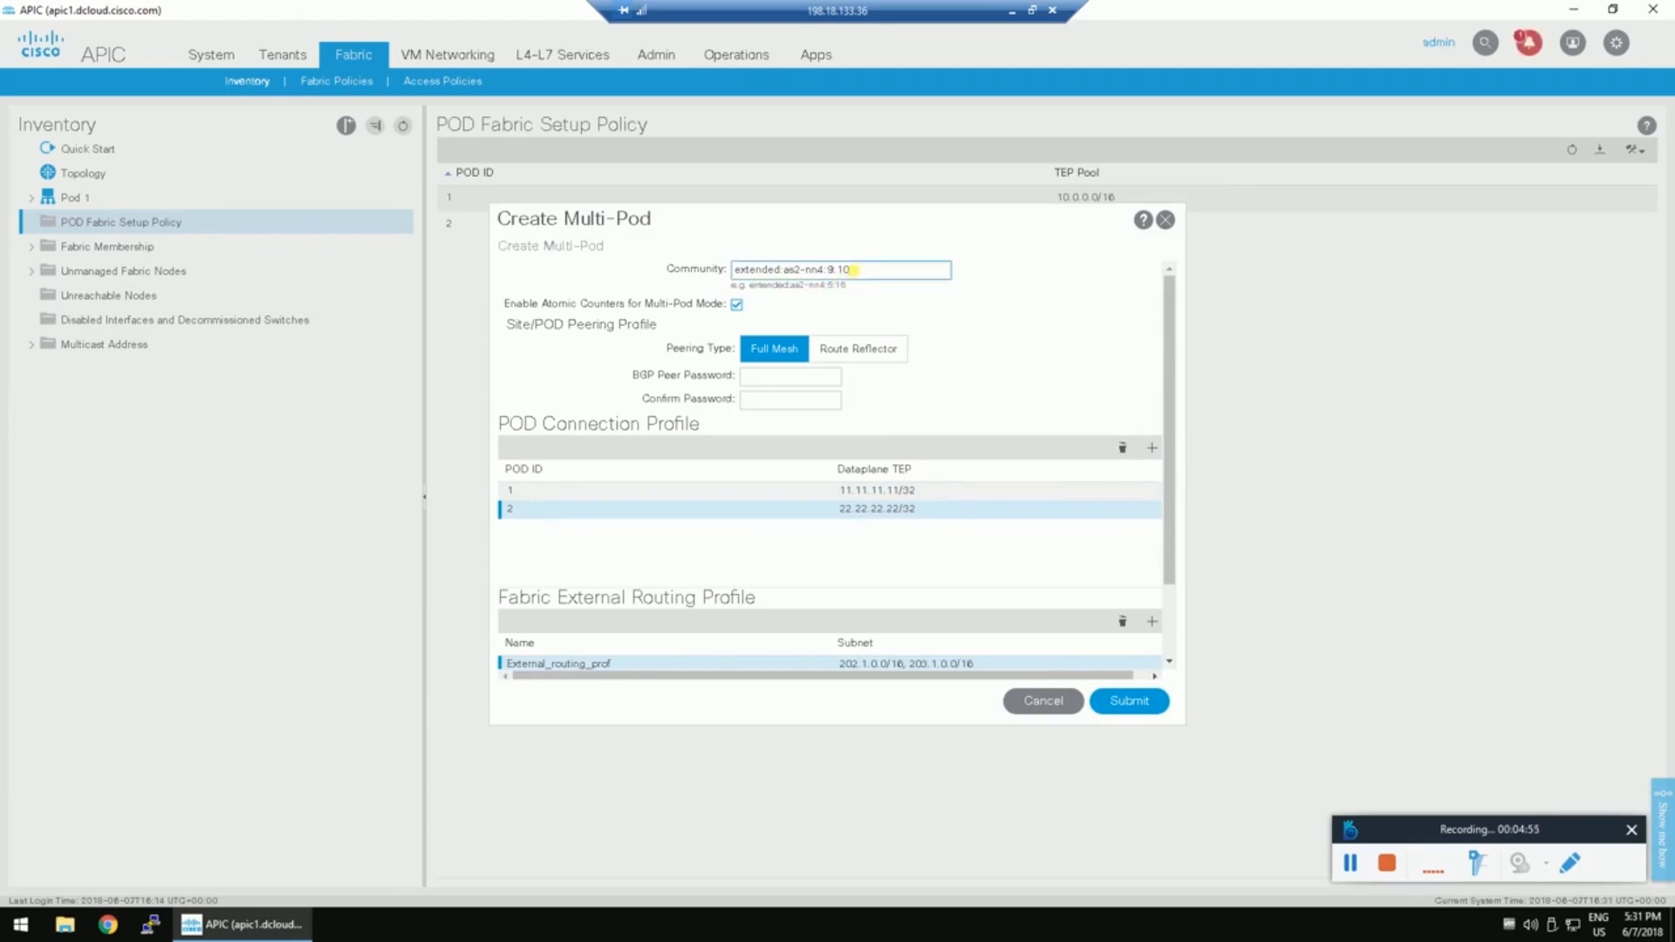
pyautogui.press('BackSpace')
pyautogui.press('BackSpace')
pyautogui.write('5:16')
pyautogui.click(1119, 694)
pyautogui.click(834, 498)
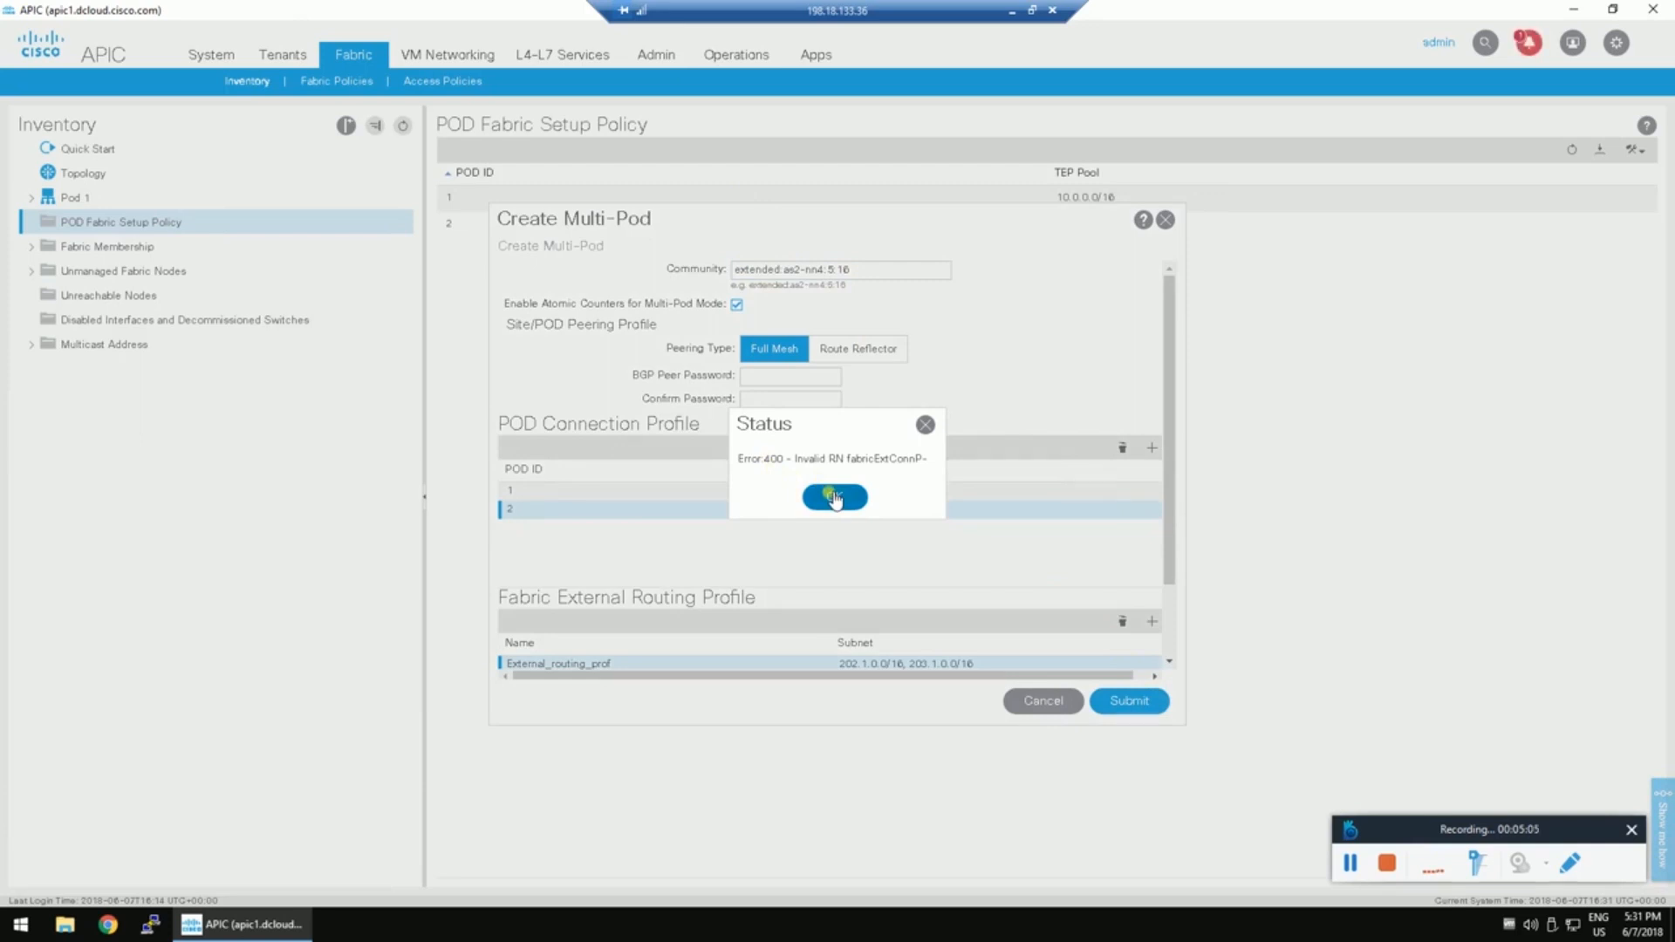
# Replace the Community's trailing 16 with 8, resubmit, and close the failing dialog.
pyautogui.click(853, 271)
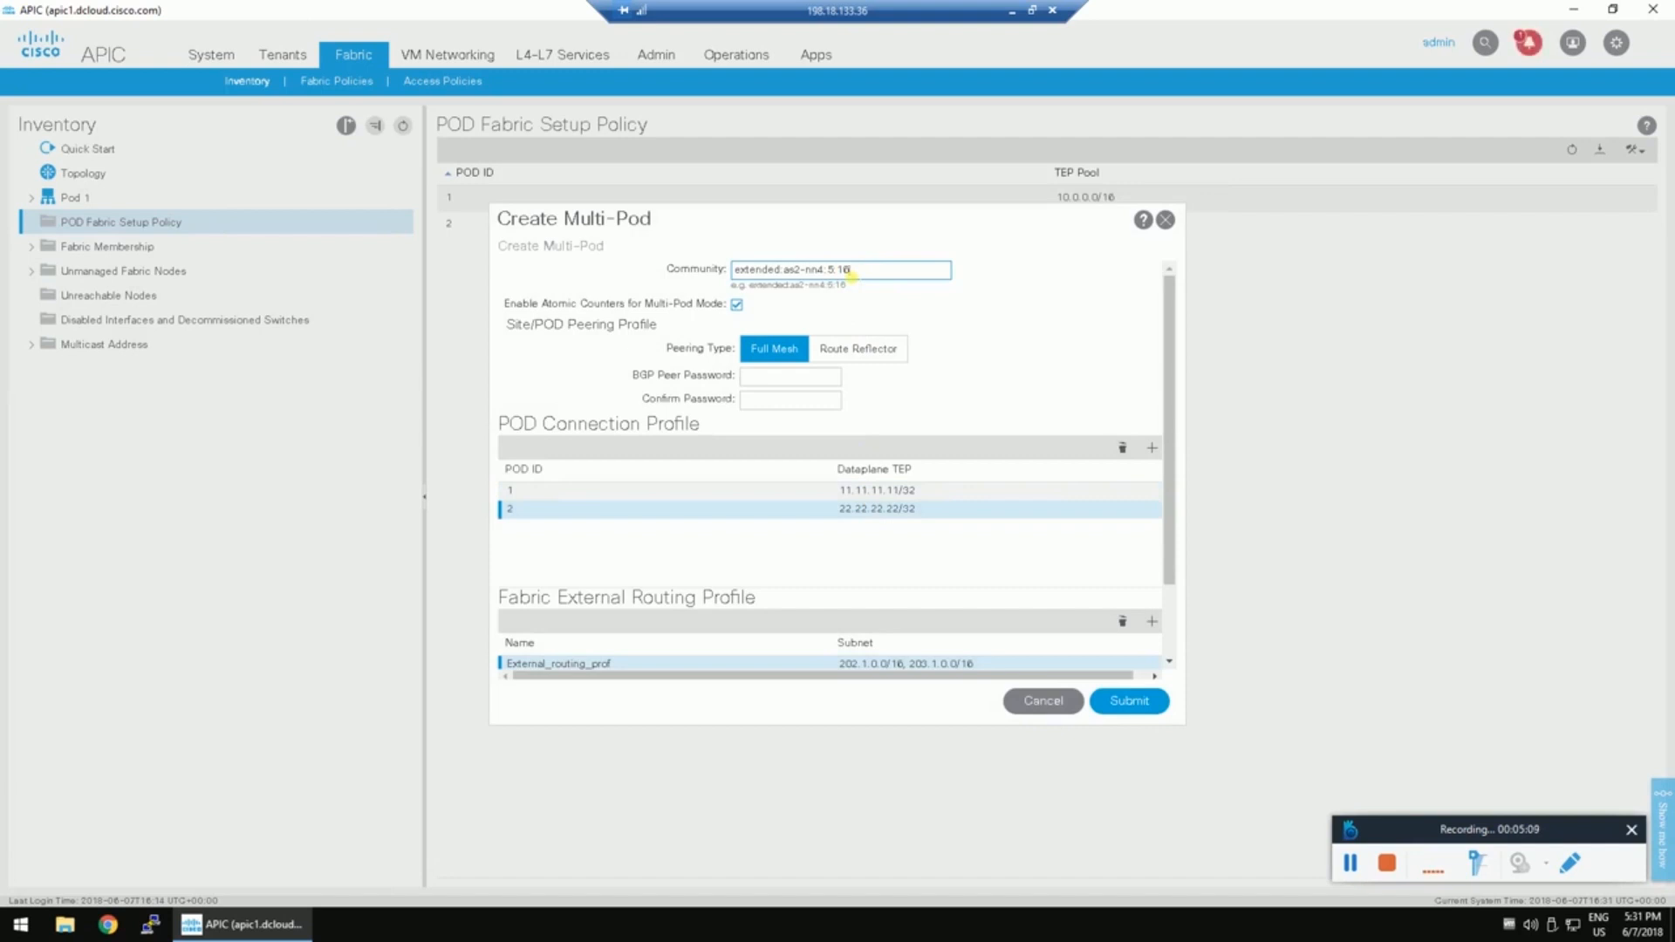
pyautogui.press('BackSpace')
pyautogui.press('BackSpace')
pyautogui.write('8')
pyautogui.click(1126, 699)
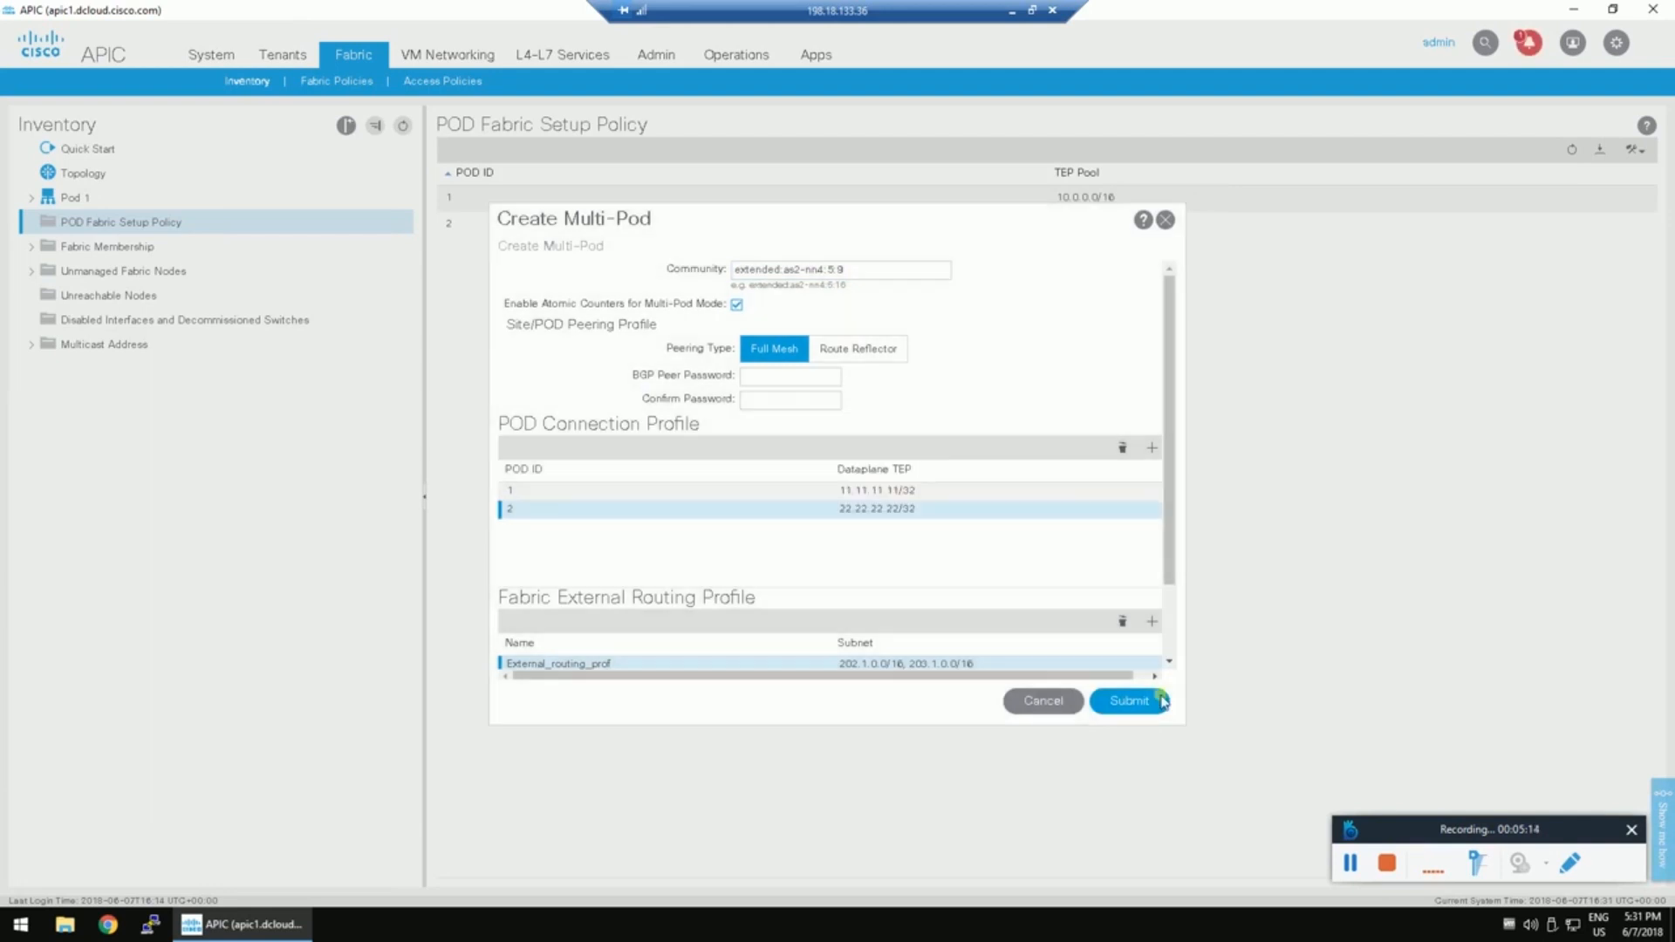
pyautogui.click(1158, 698)
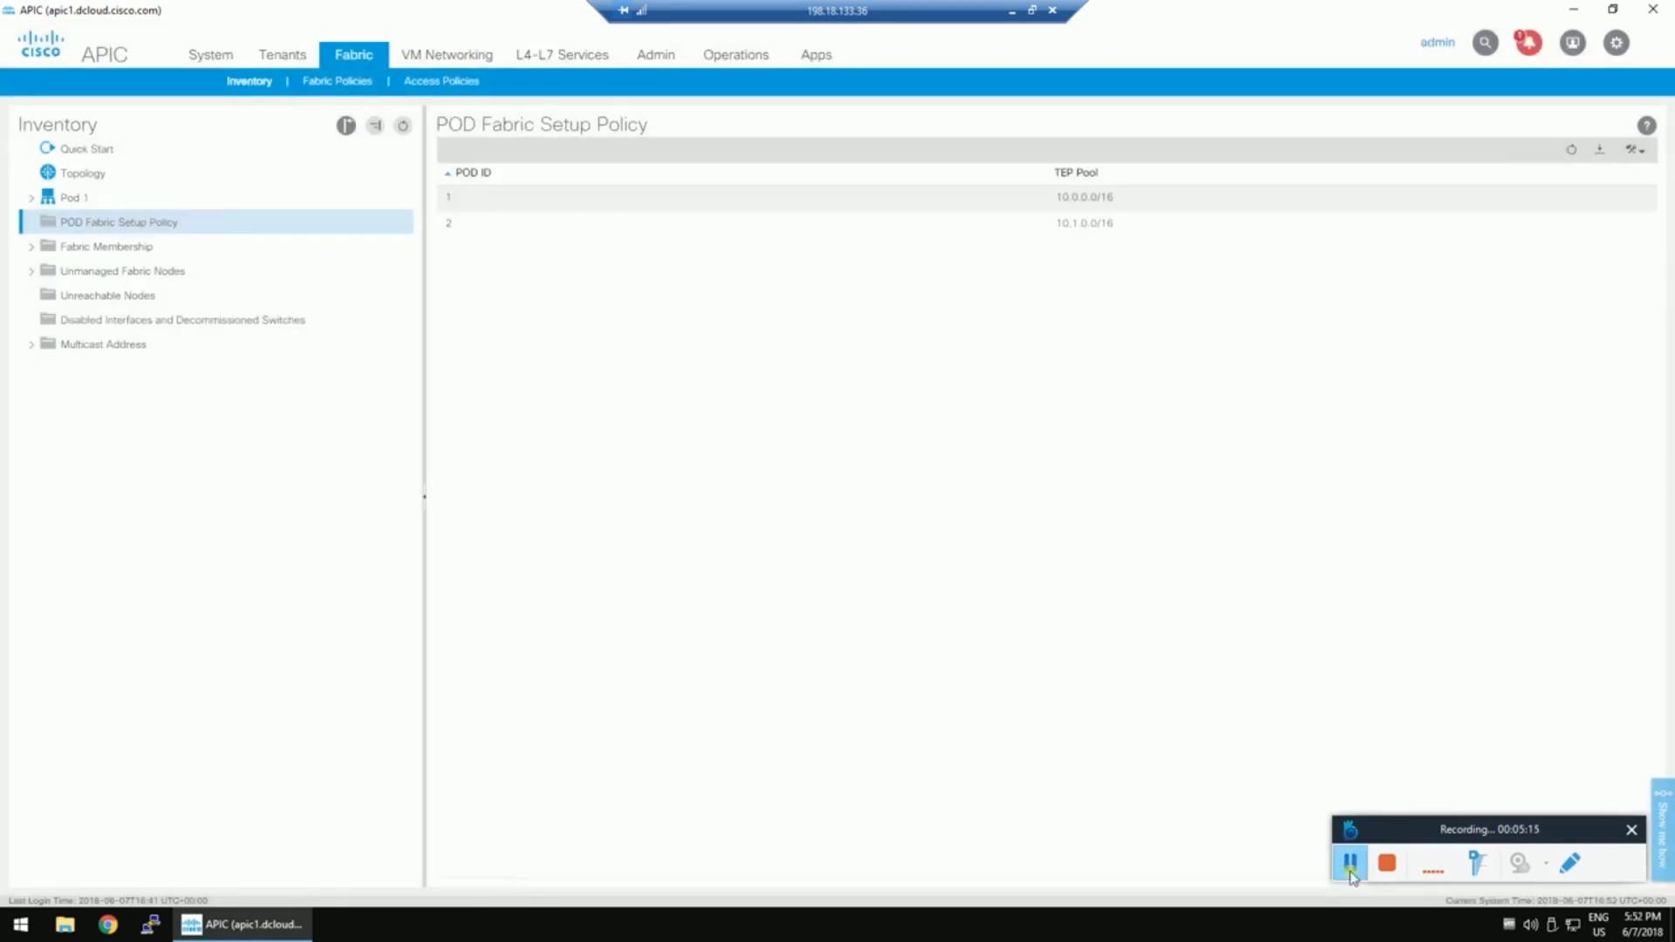
# Reopen Create Multi-Pod and enter community extended:as2-nn4:5:16.
pyautogui.rightClick(140, 225)
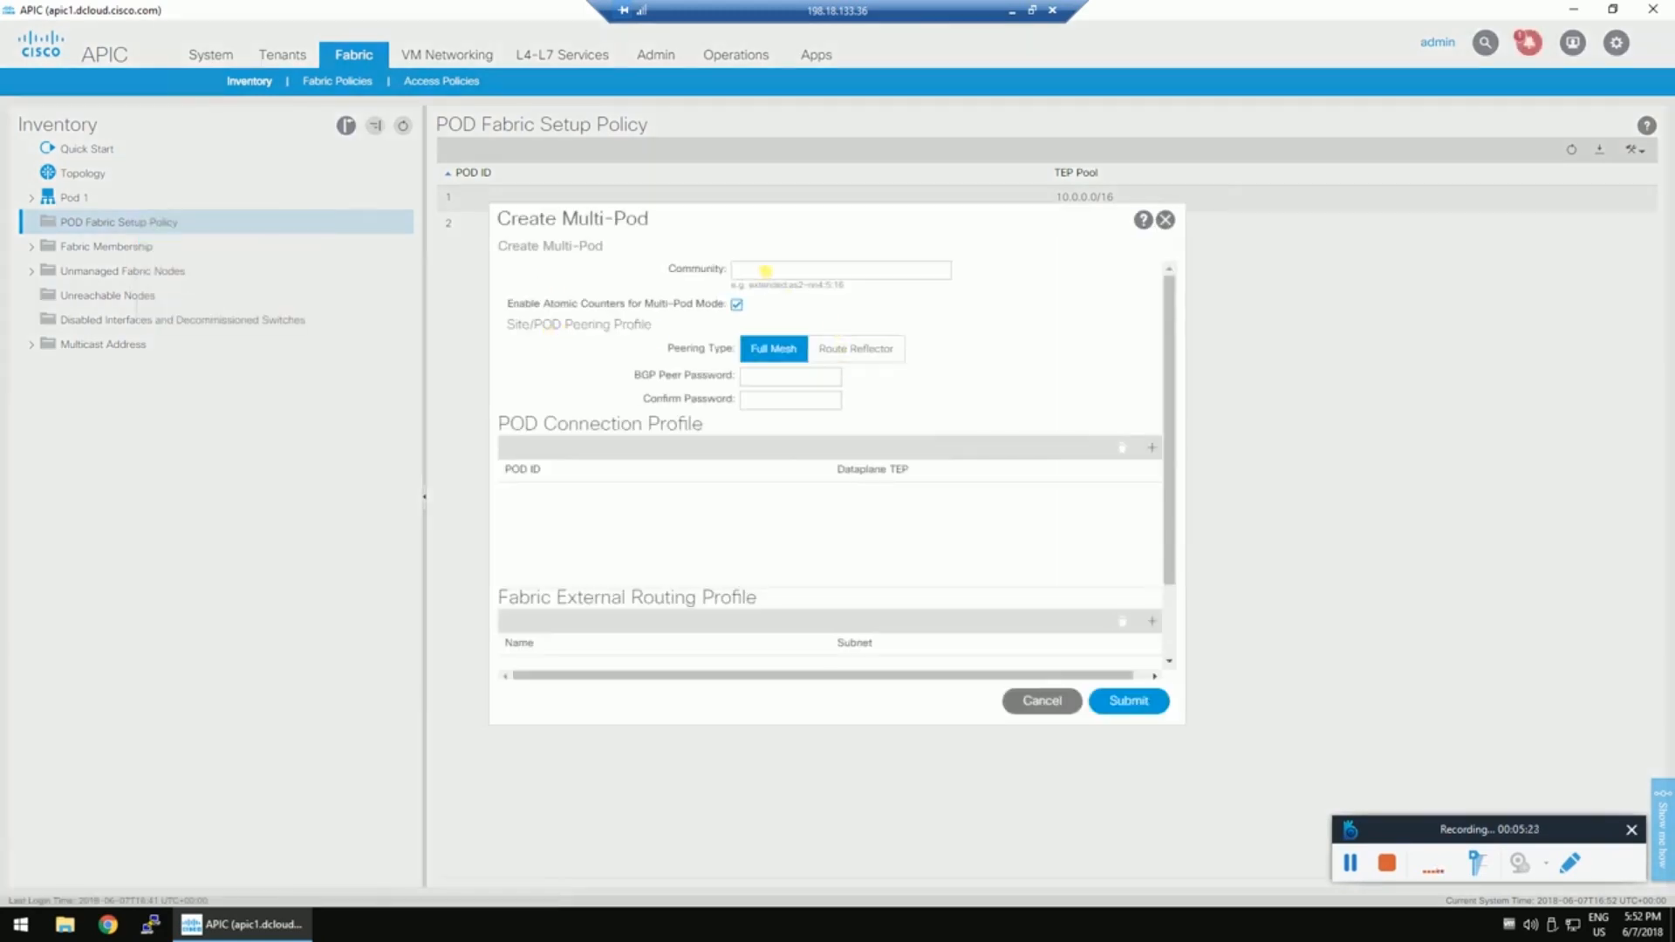
pyautogui.click(766, 270)
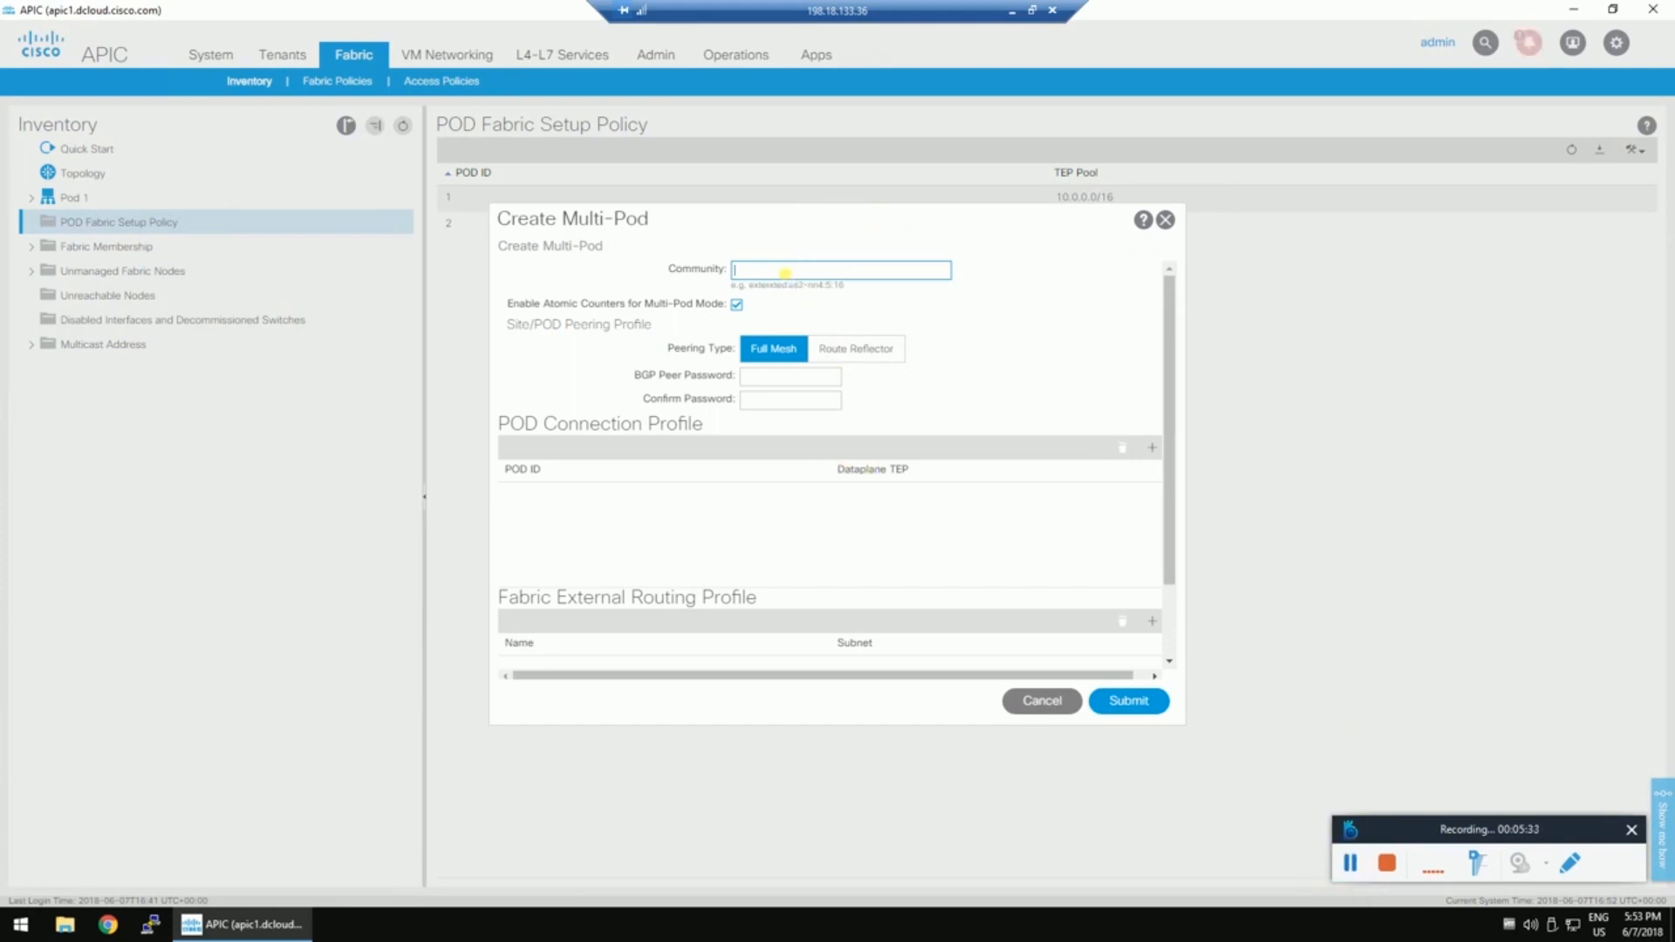
pyautogui.write('extended:as2-nn4:5:16')
# Add pod 1 with dataplane TEP 11.11.11.11/32 and pod 2 with 22.22.22.22/32.
pyautogui.click(1151, 447)
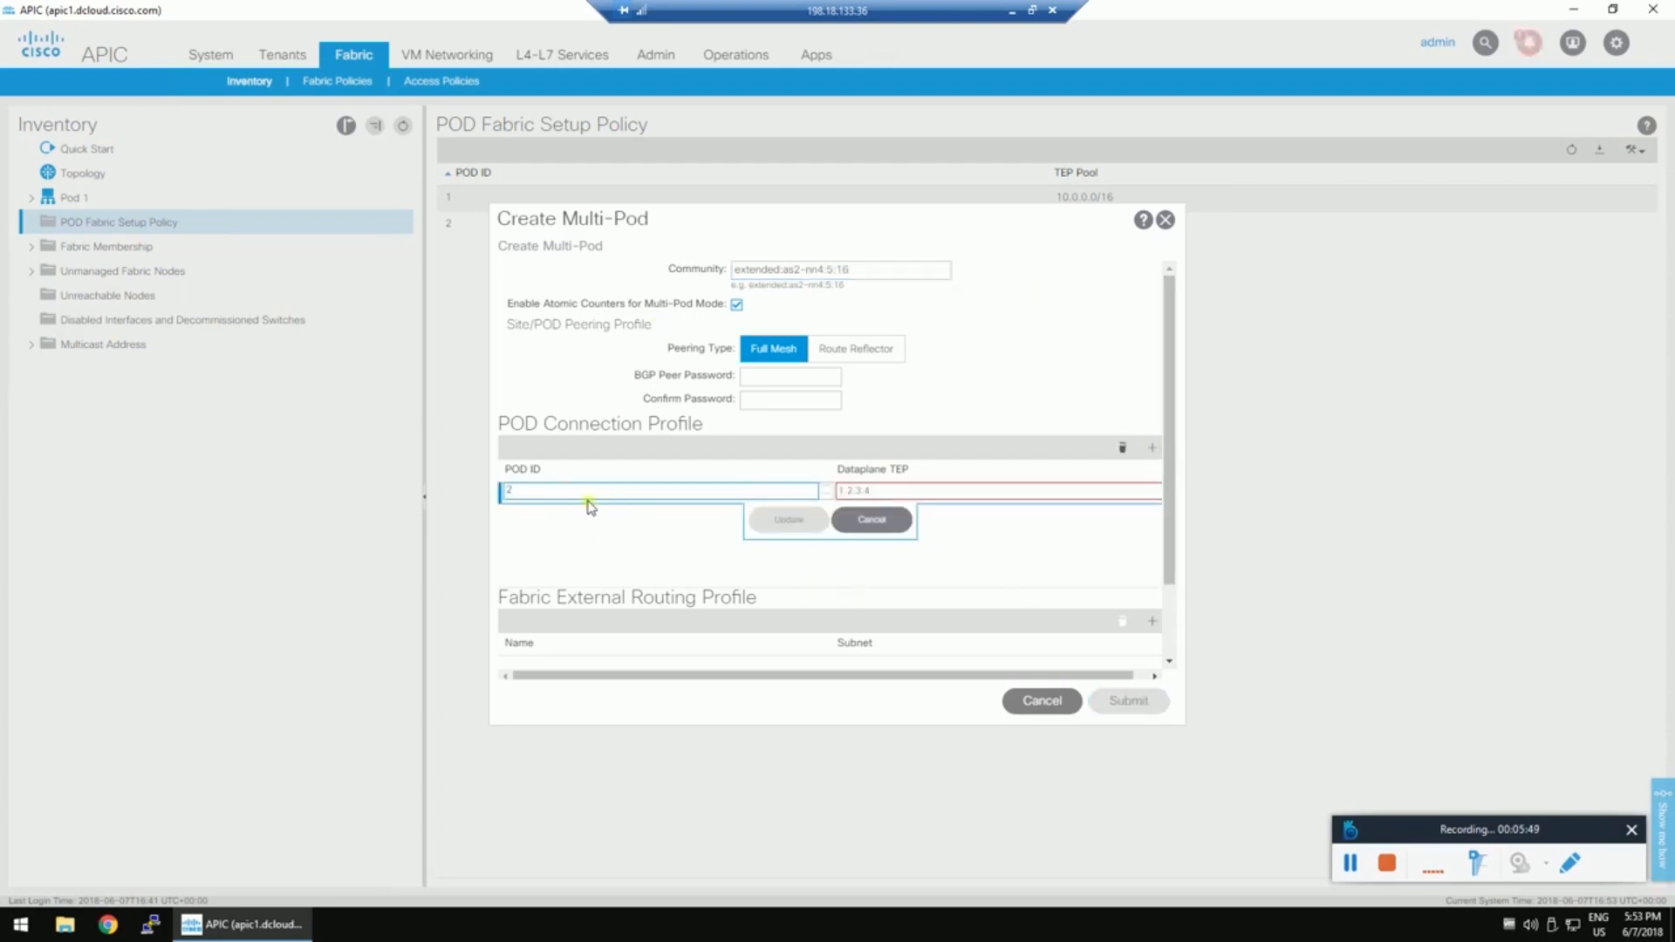
pyautogui.write('1')
pyautogui.click(925, 489)
pyautogui.write('11.11')
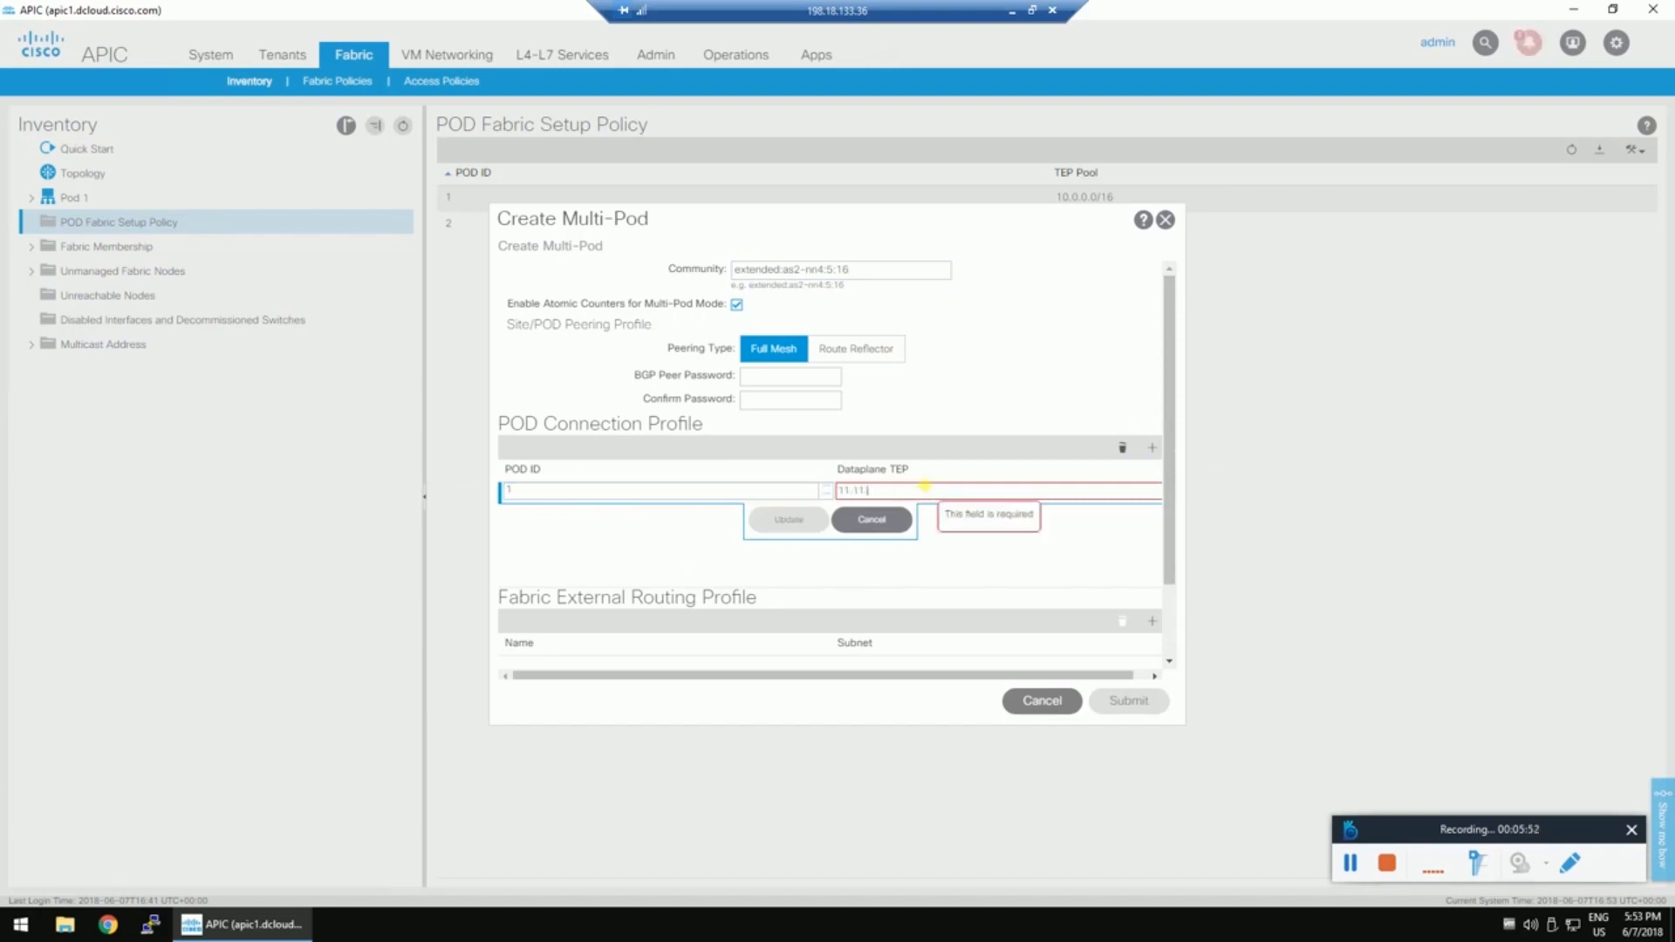
pyautogui.write('.11.11')
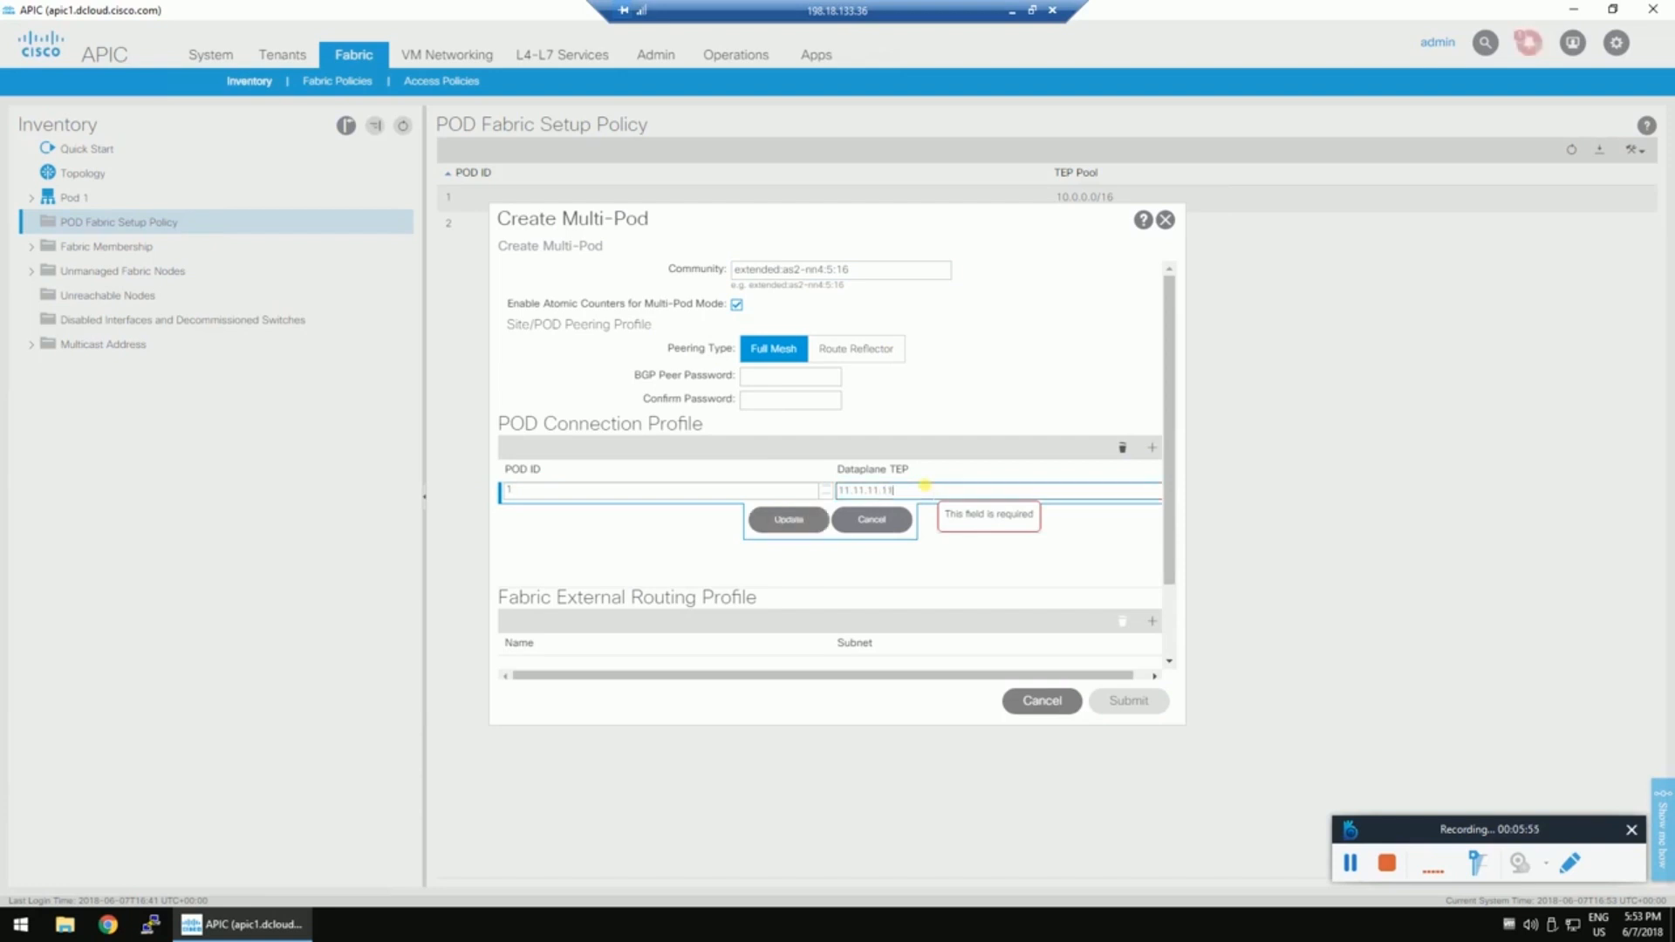
pyautogui.write('/32')
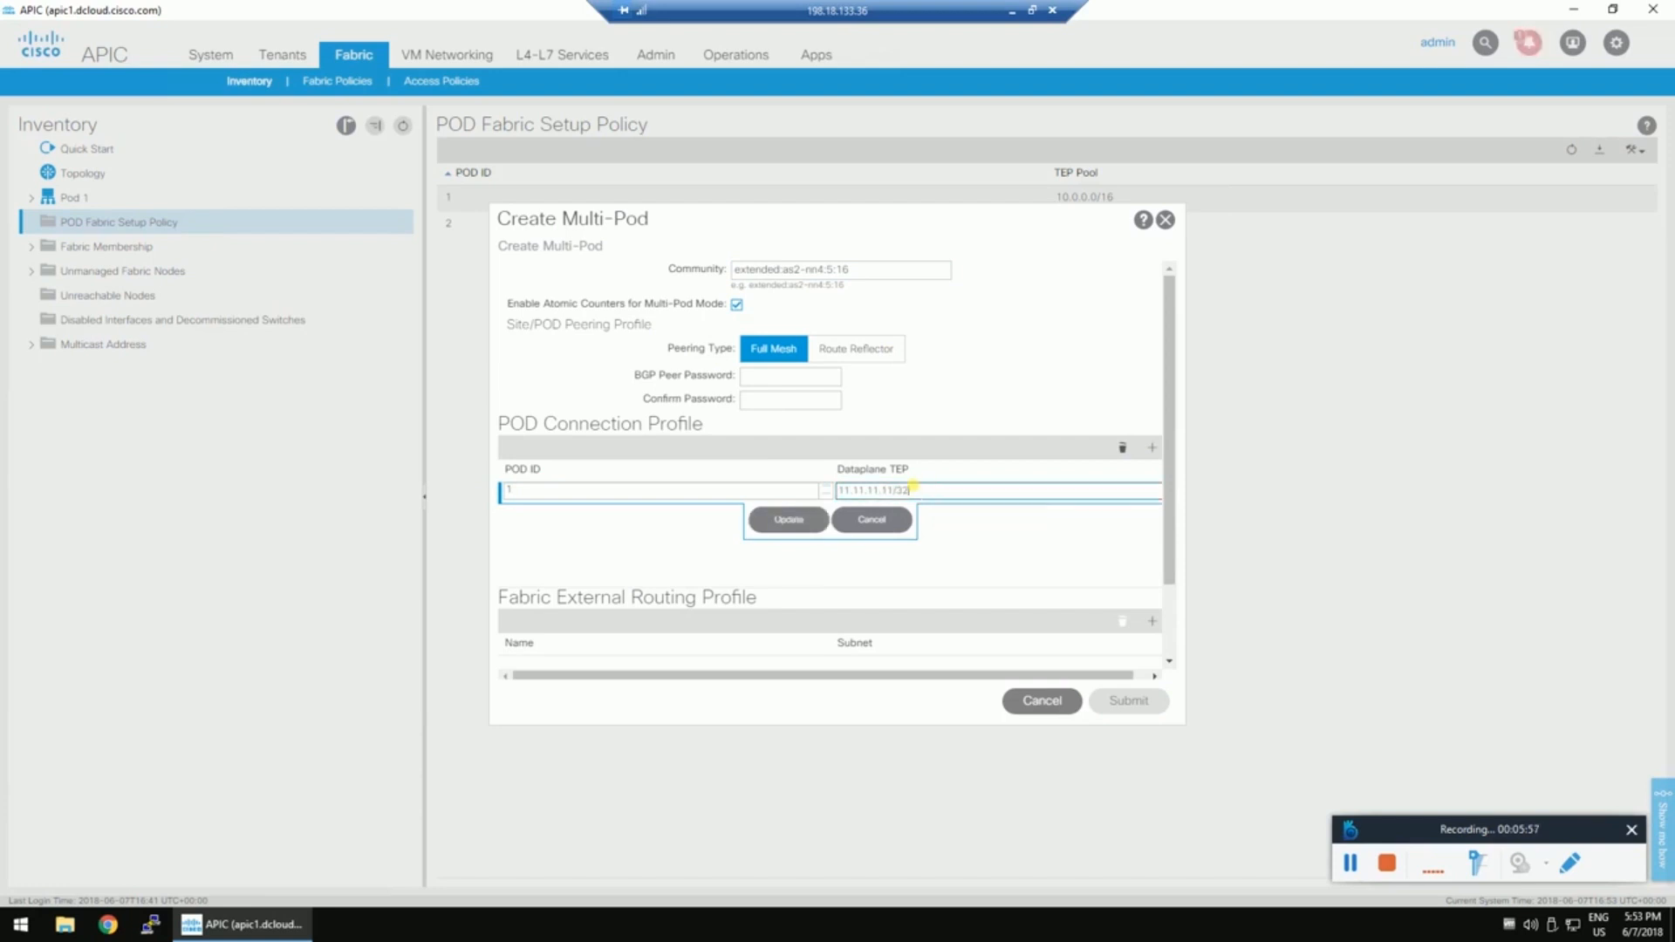
pyautogui.click(788, 519)
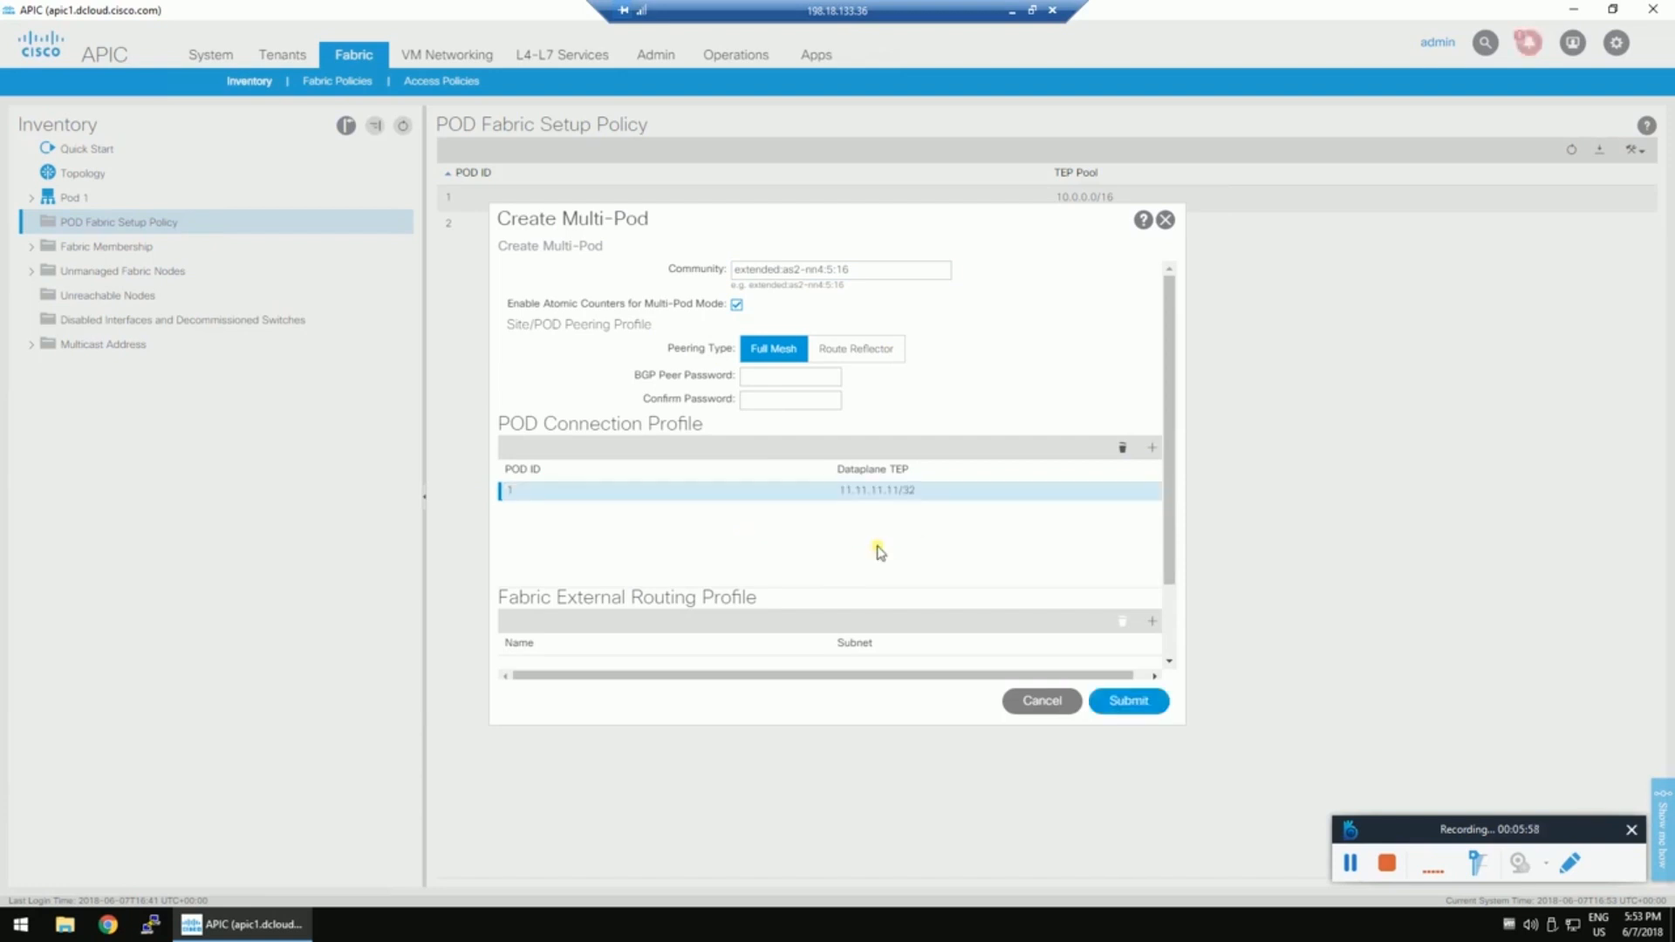
pyautogui.click(1152, 448)
pyautogui.click(887, 508)
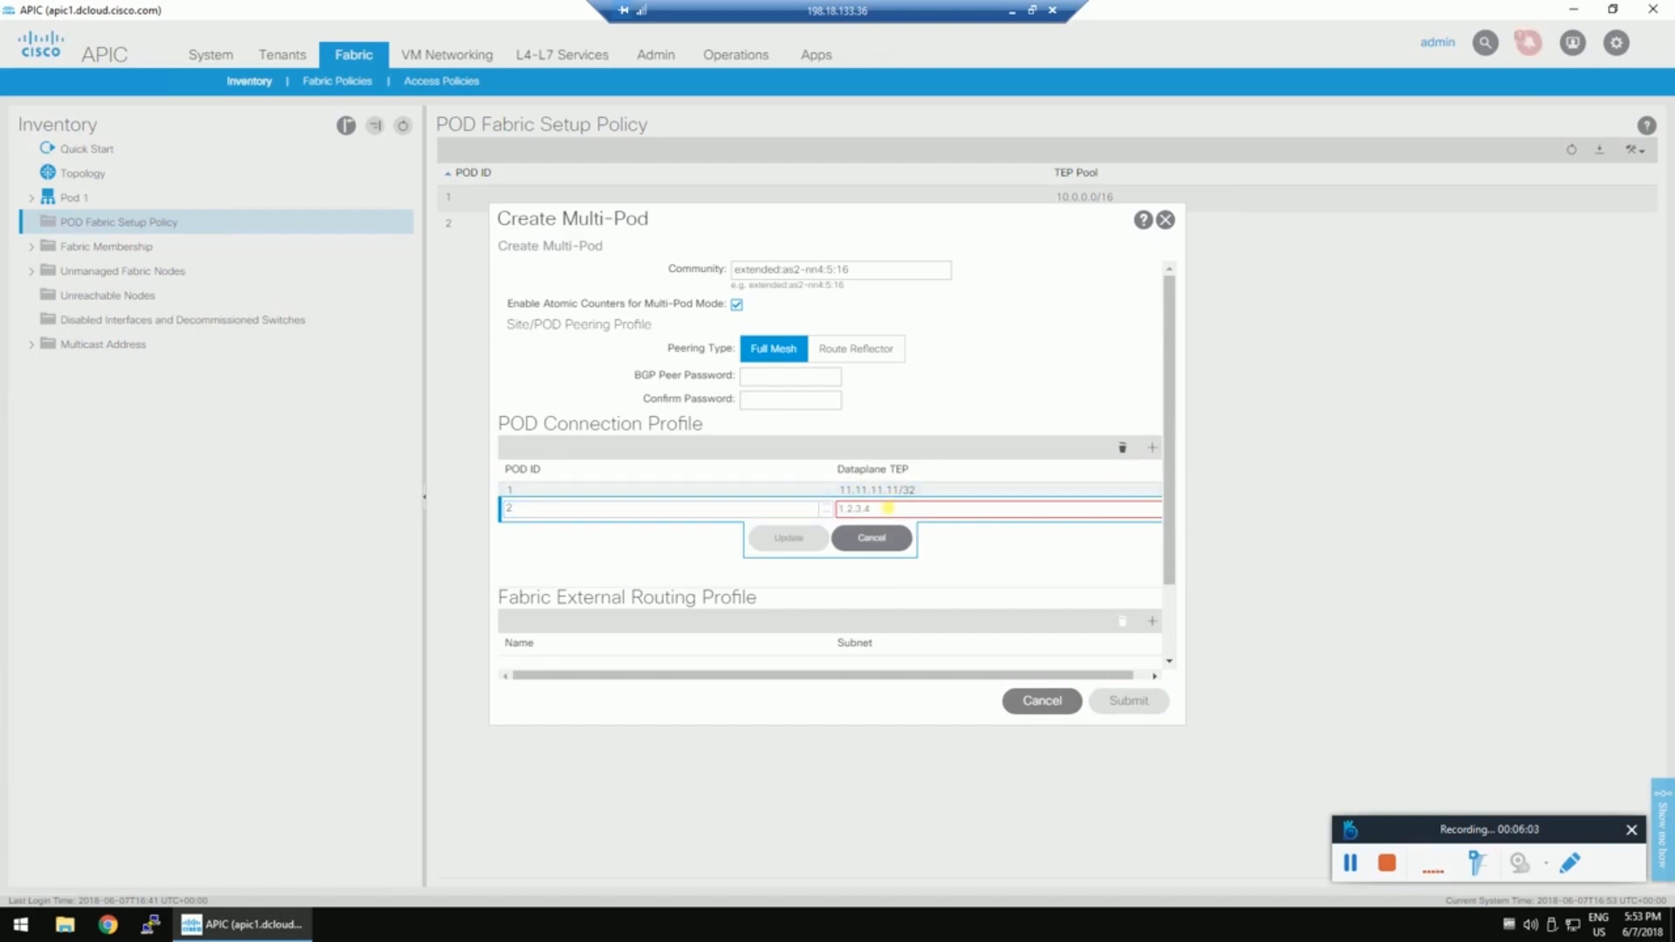
pyautogui.write('22.22.22.22')
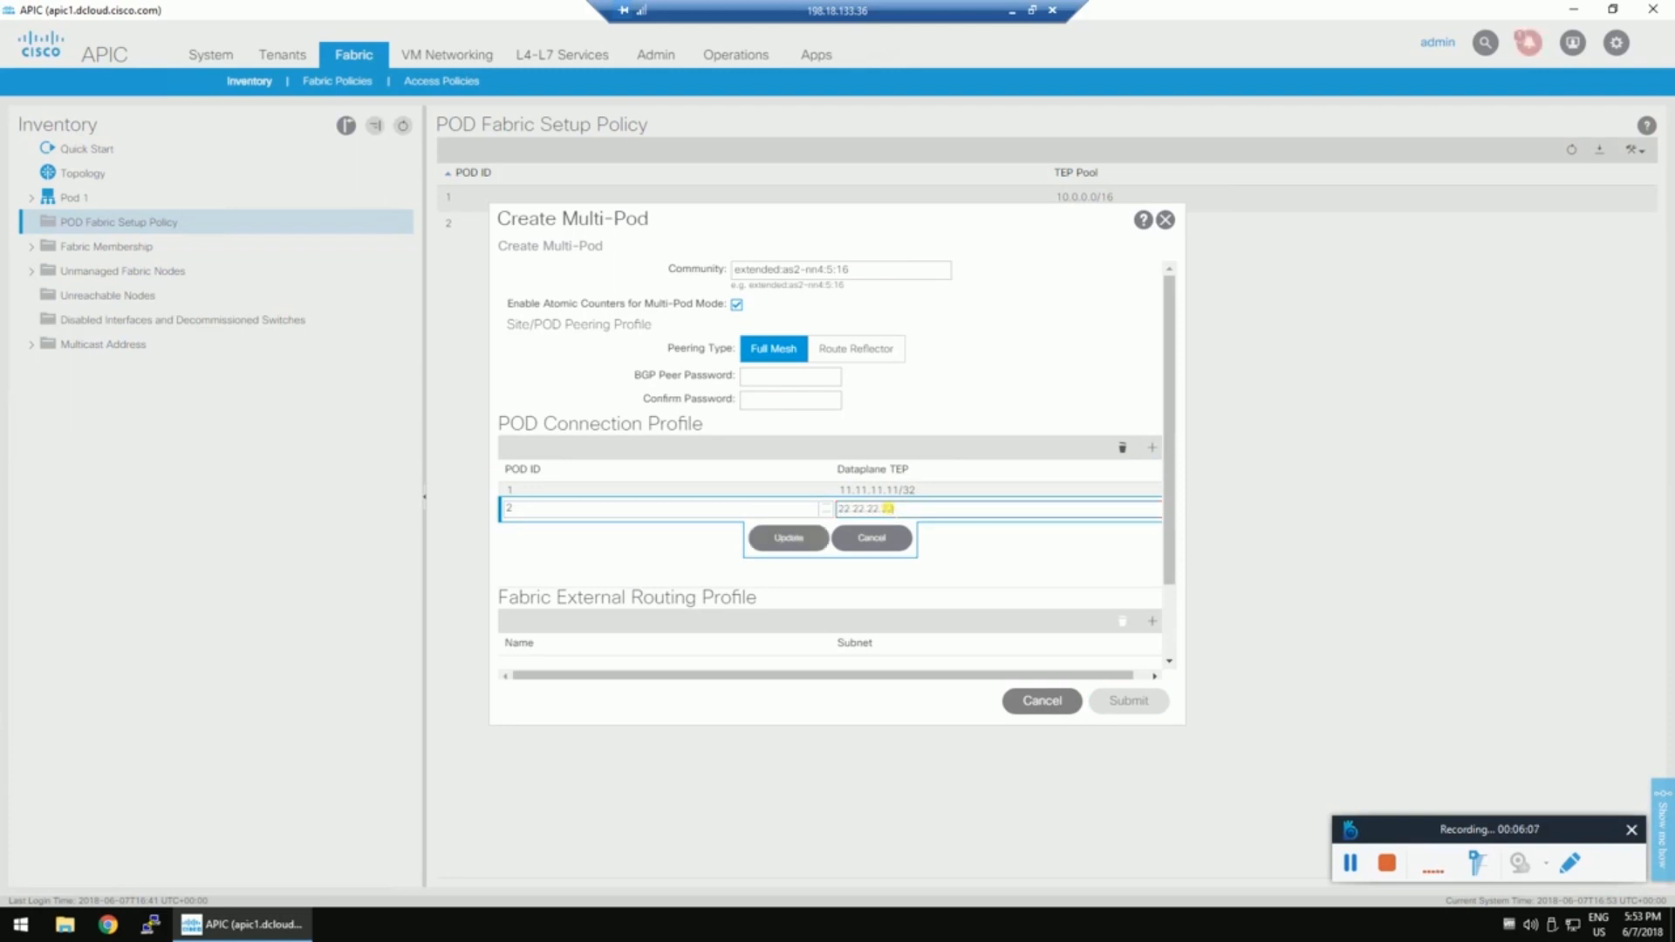
pyautogui.write('/32')
pyautogui.click(788, 548)
# Add an external routing profile row named External-prof.
pyautogui.scroll(-1, 954, 530)
pyautogui.click(1153, 528)
pyautogui.click(619, 568)
pyautogui.write('Ed')
pyautogui.write('tern')
pyautogui.write('al-prof')
# Assign External-prof subnets 201.1.0.0/18 and 203.1.0.0/16 and submit the Multi-Pod configuration.
pyautogui.click(981, 582)
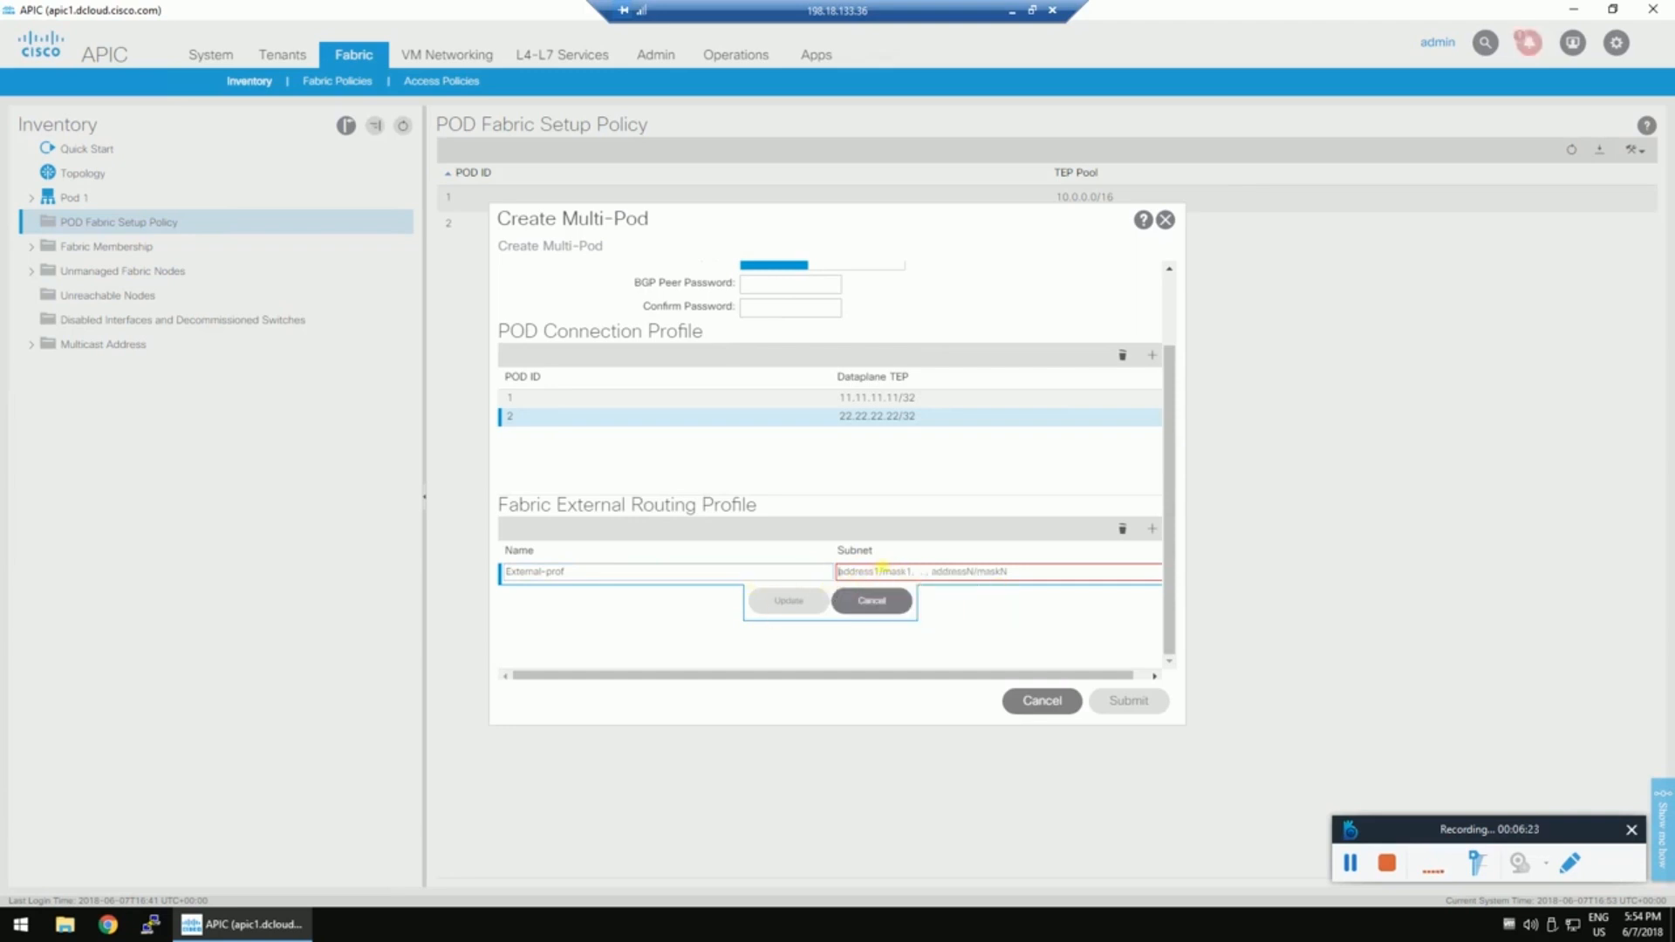
pyautogui.write('20')
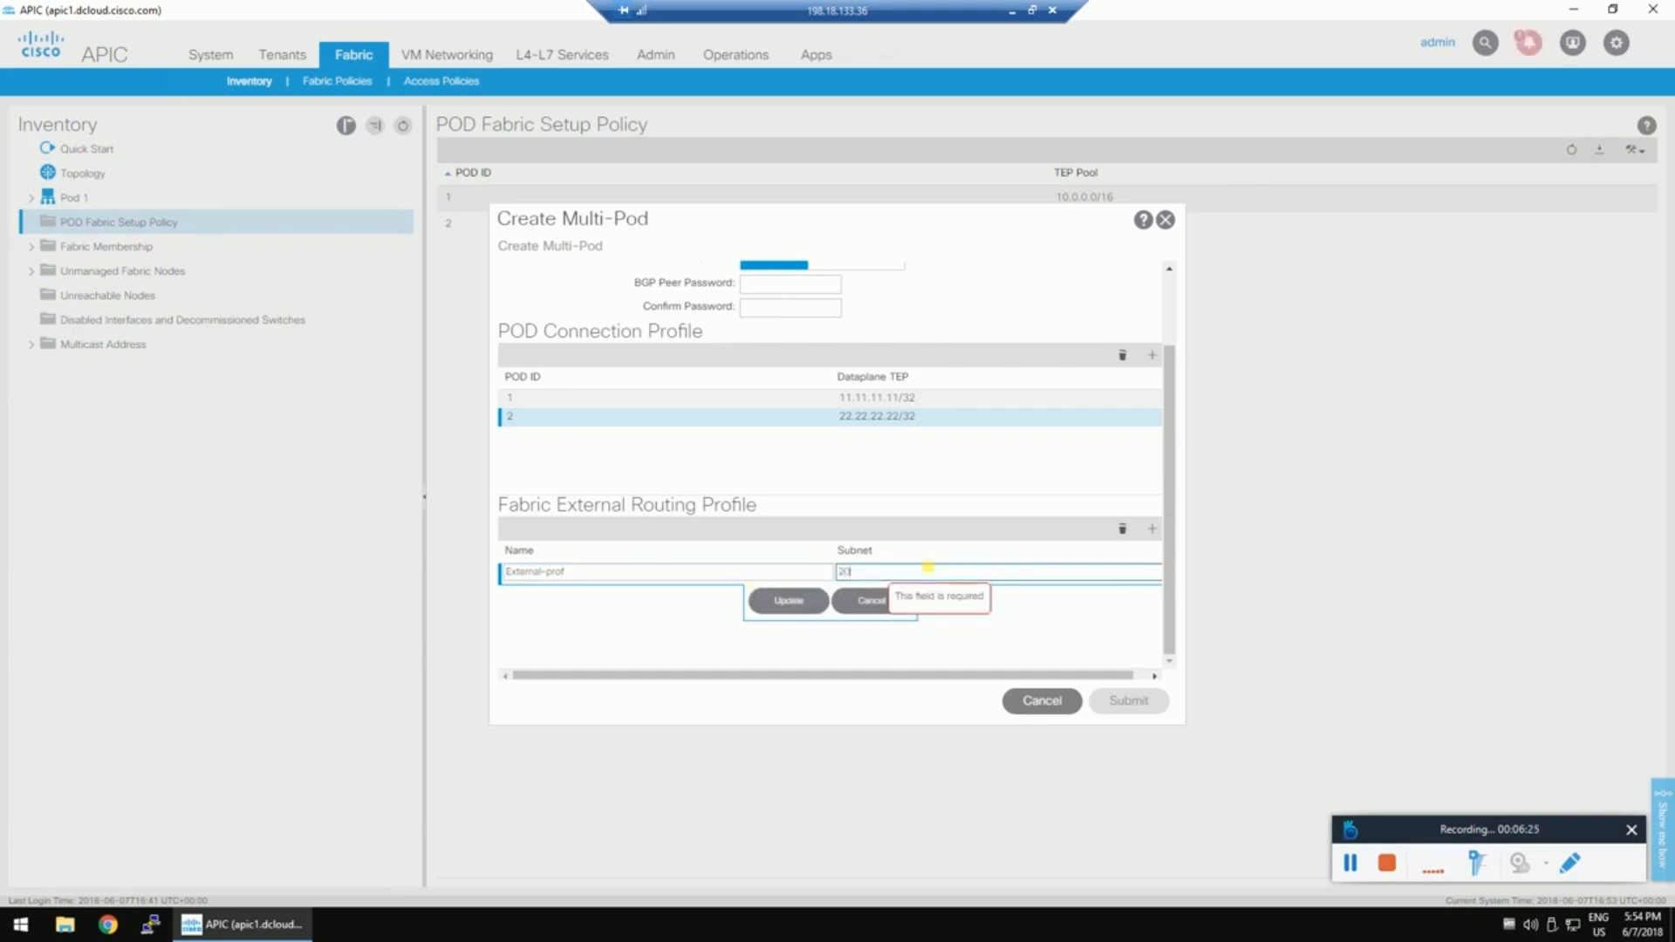
pyautogui.write('1.1.0.0/18')
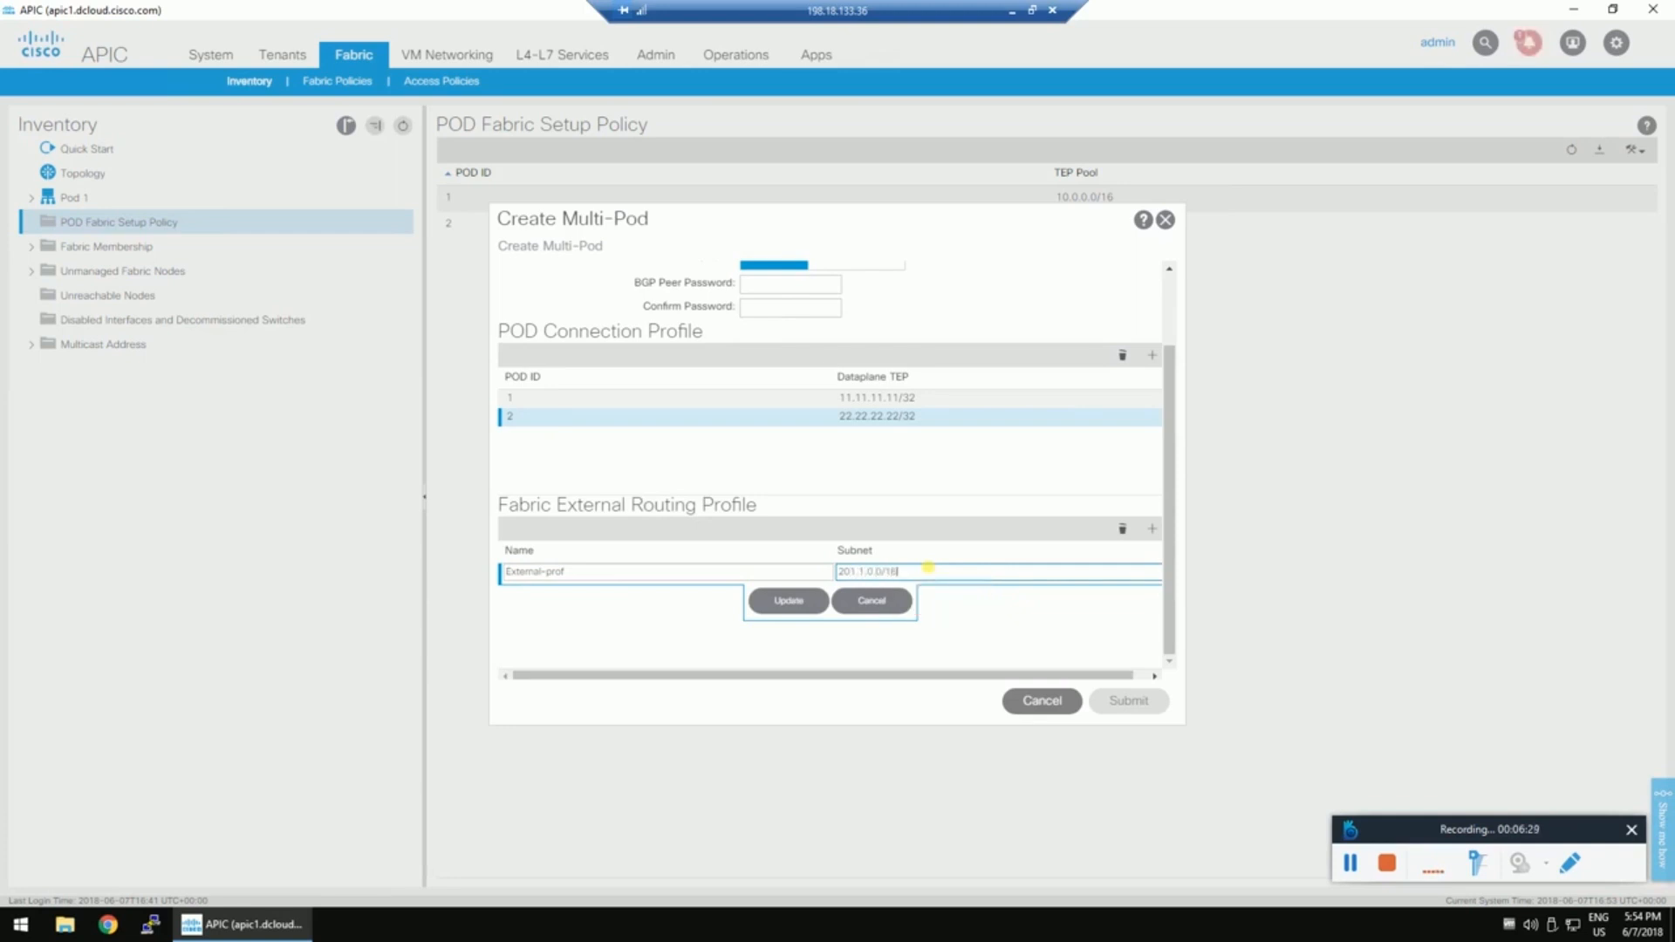
pyautogui.press('BackSpace')
pyautogui.write('6,203.1.0.0/16')
pyautogui.click(817, 602)
pyautogui.click(1130, 697)
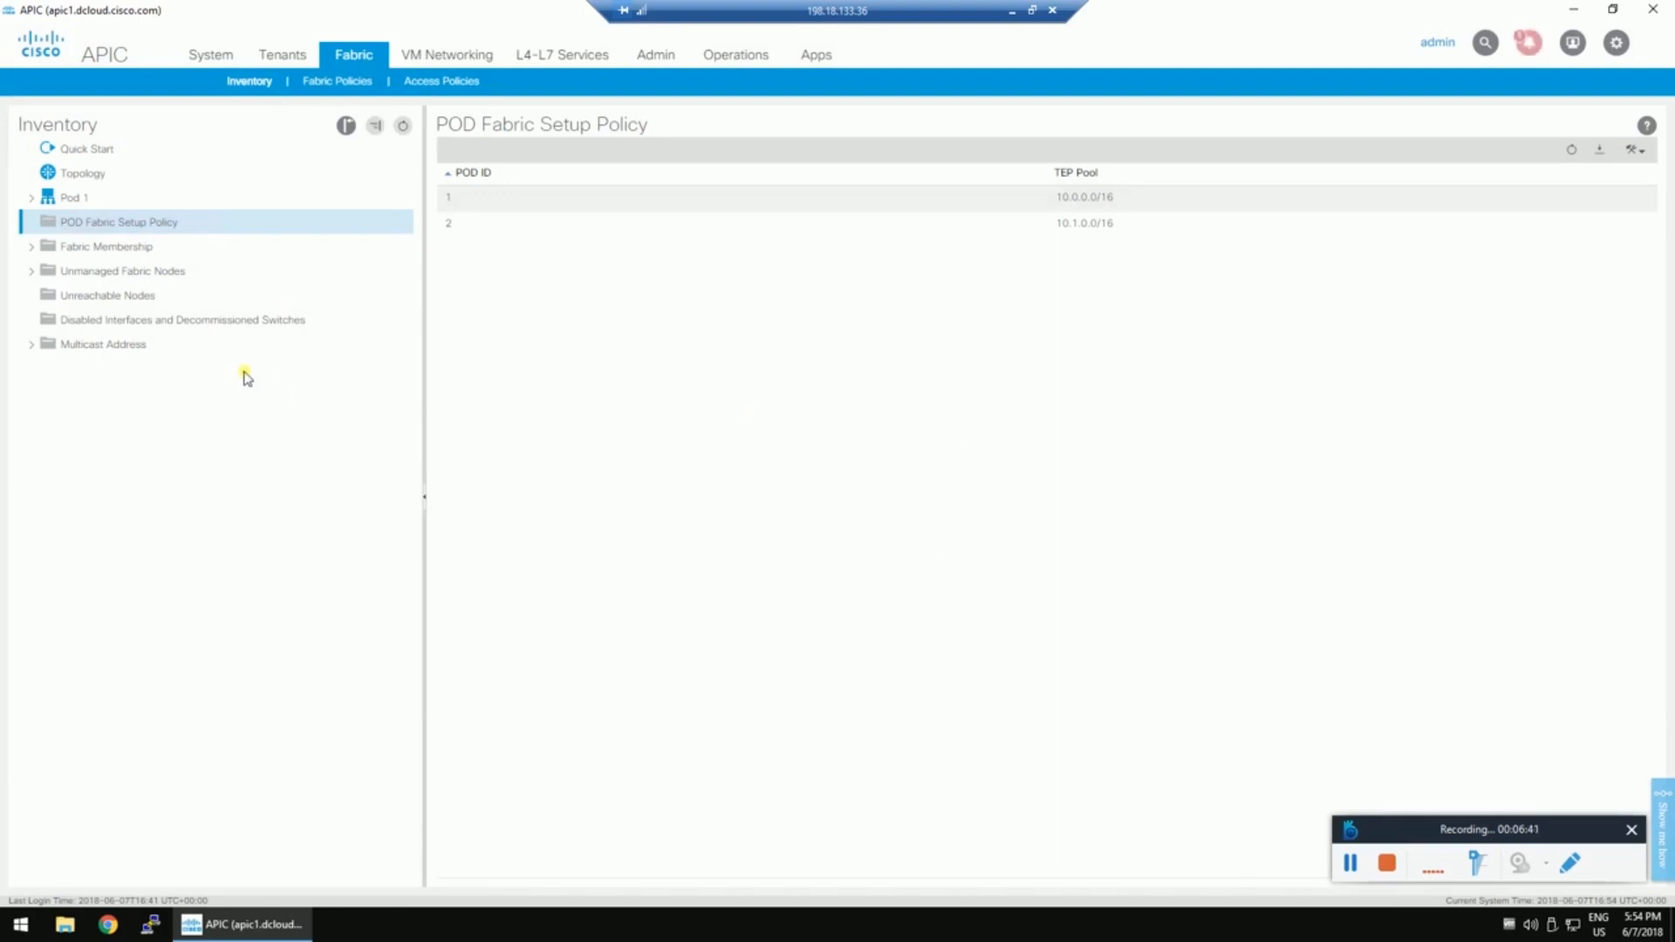
# Cancel the Create Routed Outside for Multipod wizard and show the All Tenants list (common, infra, mgmt).
pyautogui.rightClick(100, 225)
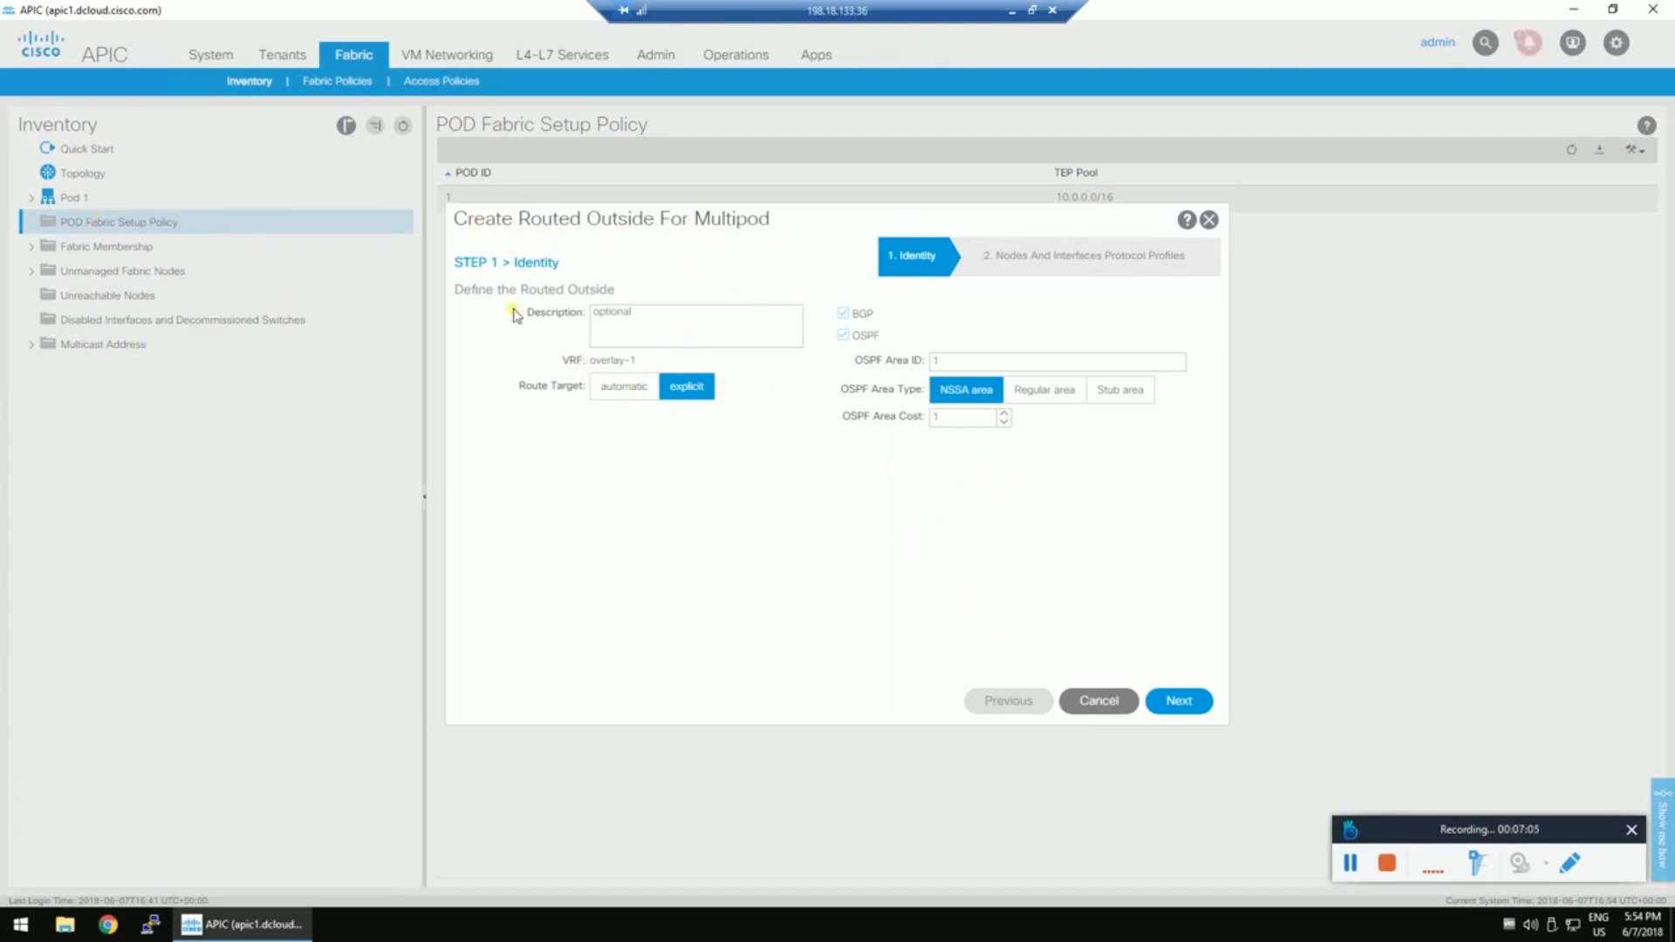
pyautogui.click(1102, 708)
pyautogui.click(796, 499)
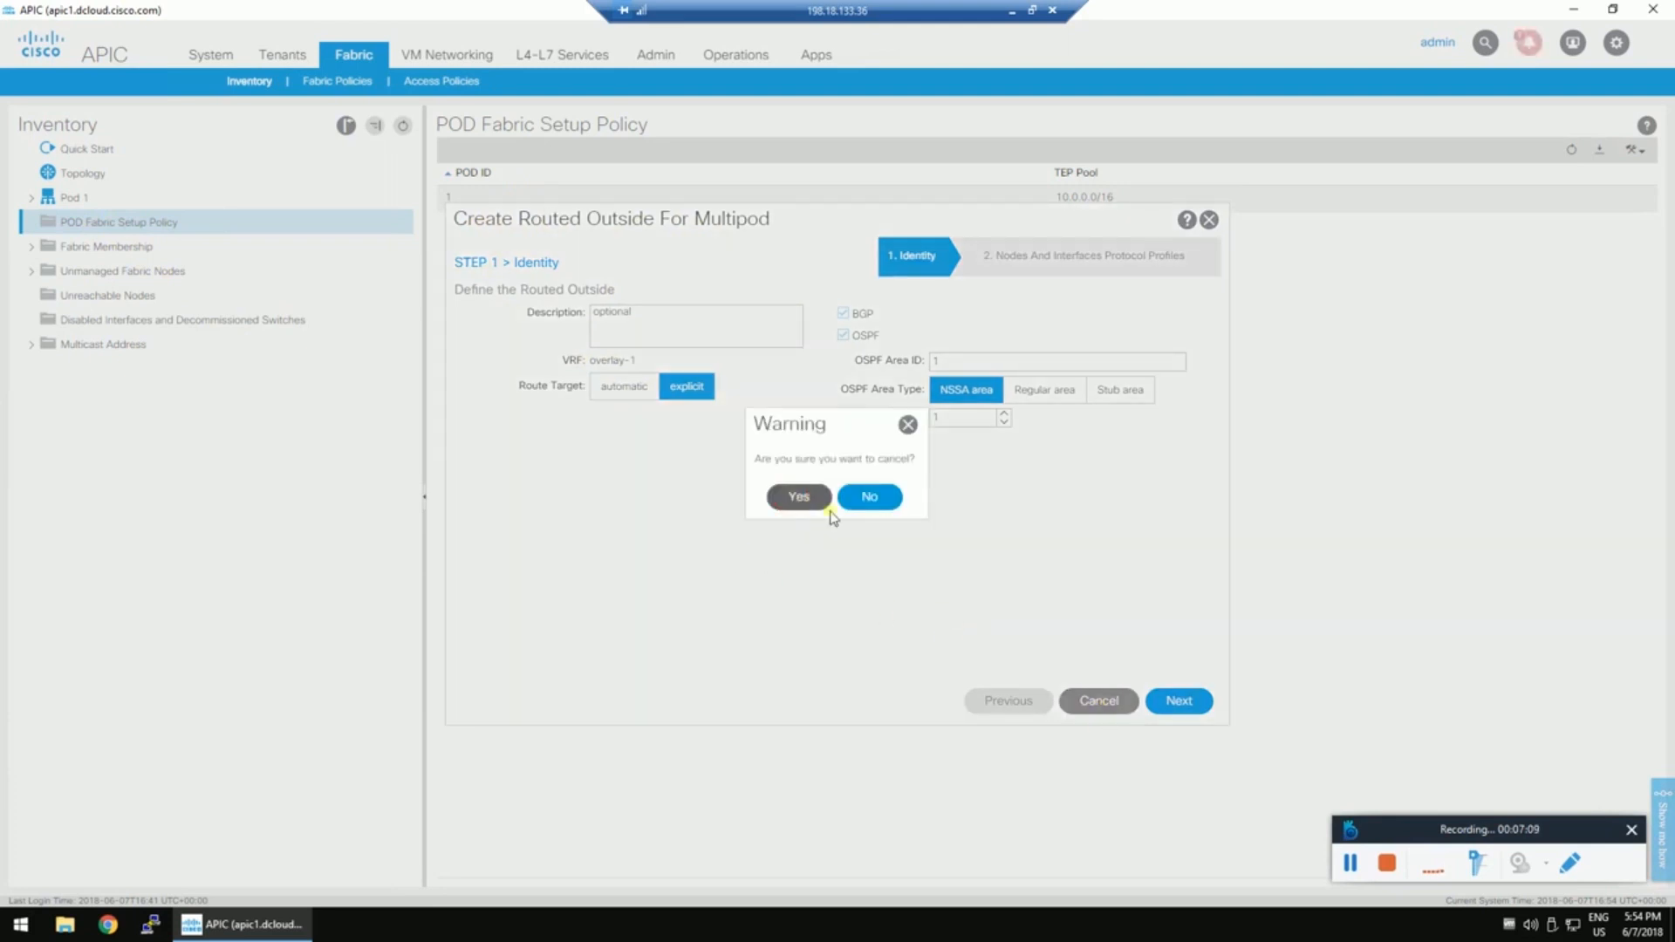
pyautogui.click(281, 68)
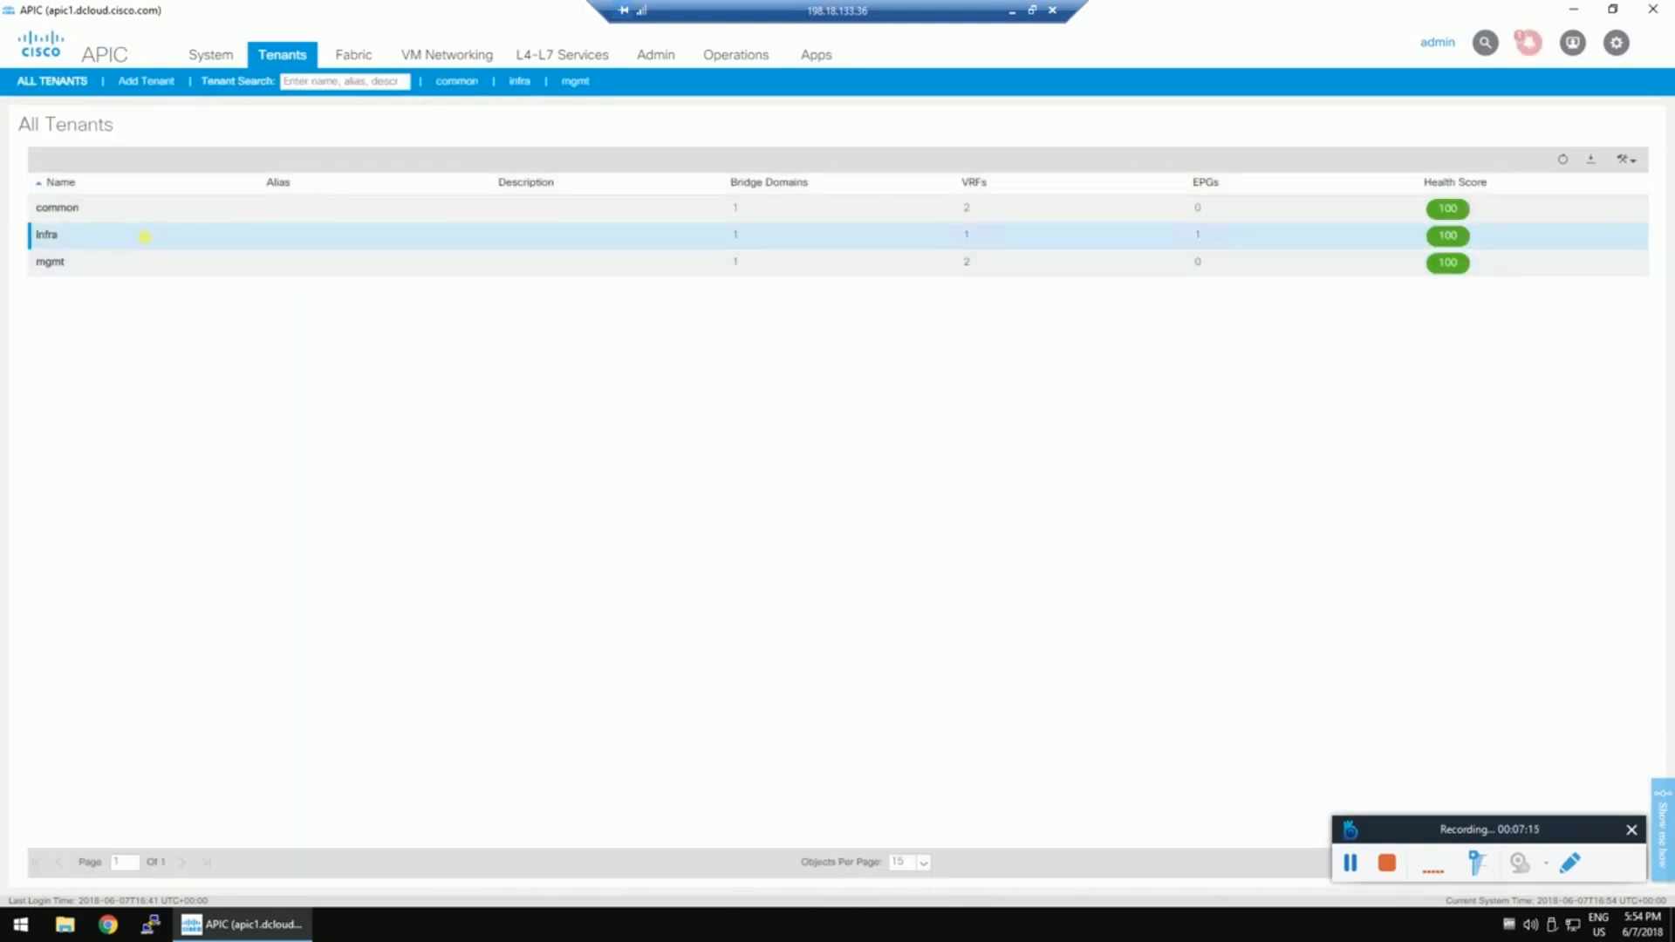
# Open tenant infra, restore the APIC window to full size, and expand its Networking section.
pyautogui.doubleClick(145, 237)
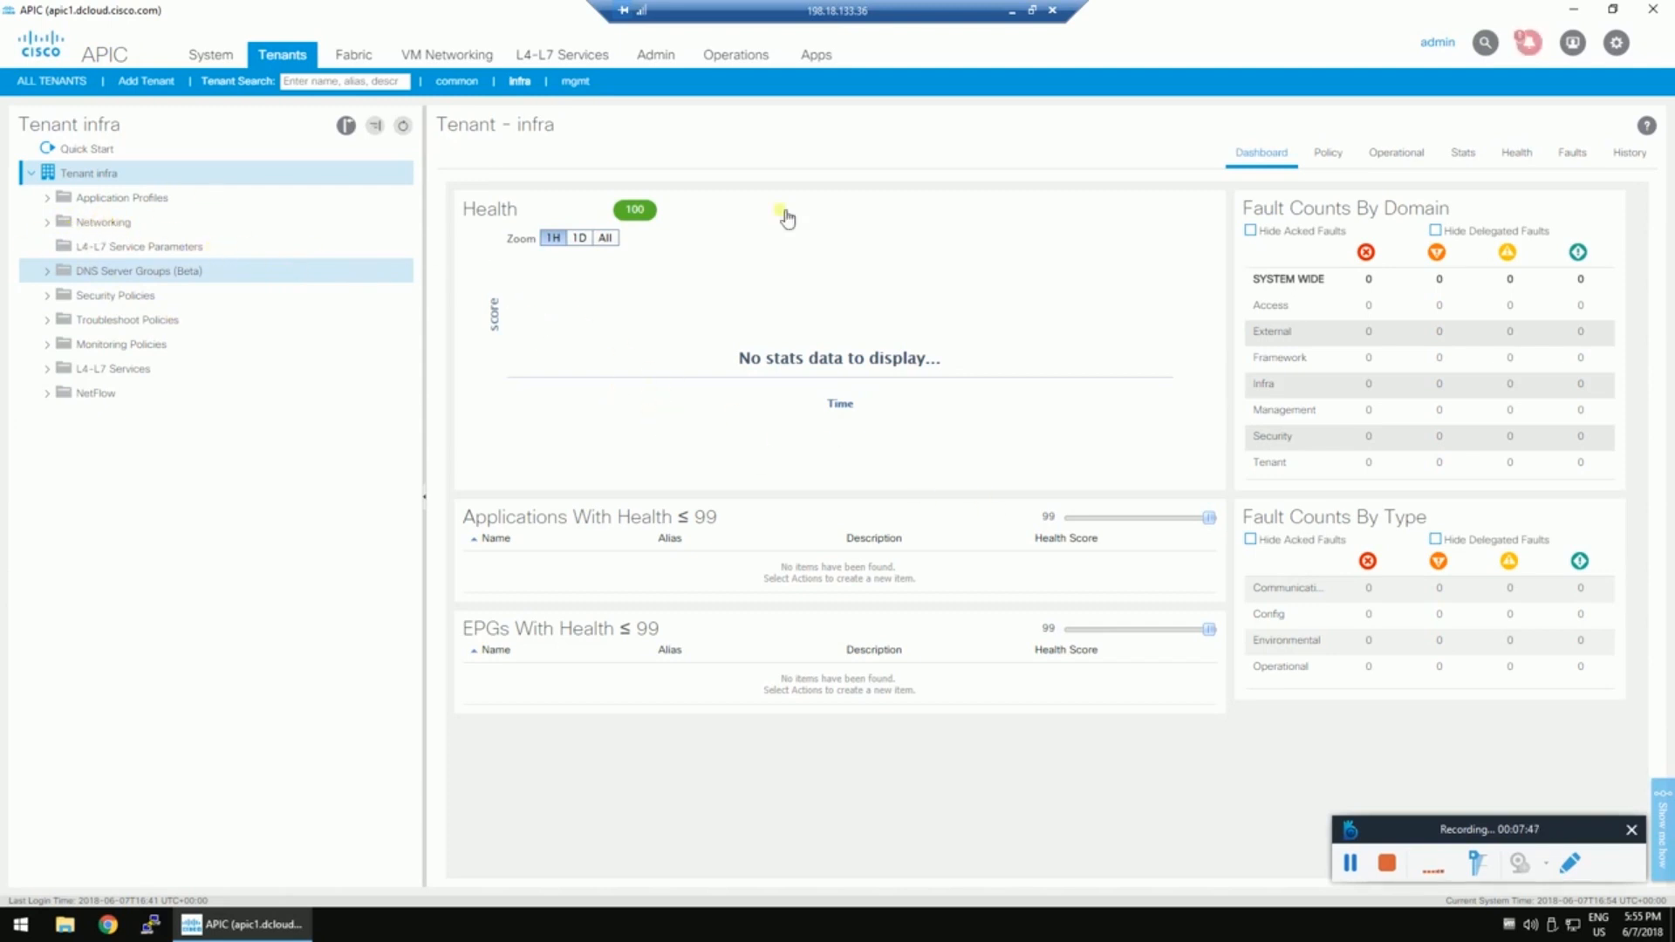
pyautogui.click(1612, 8)
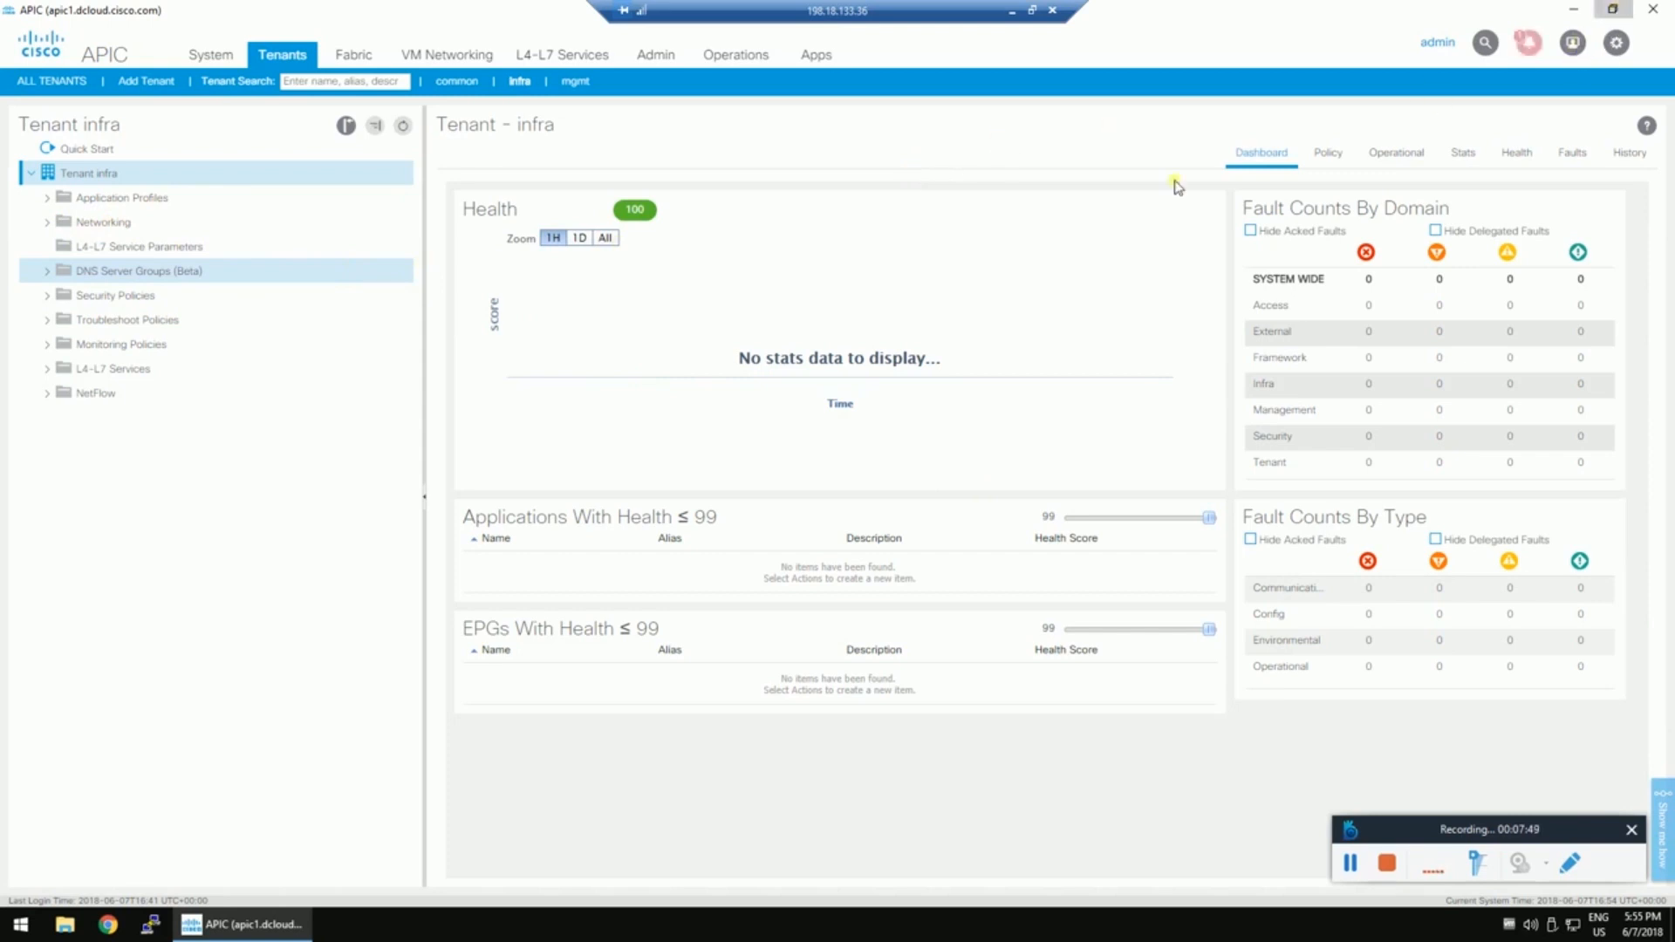
pyautogui.click(1335, 12)
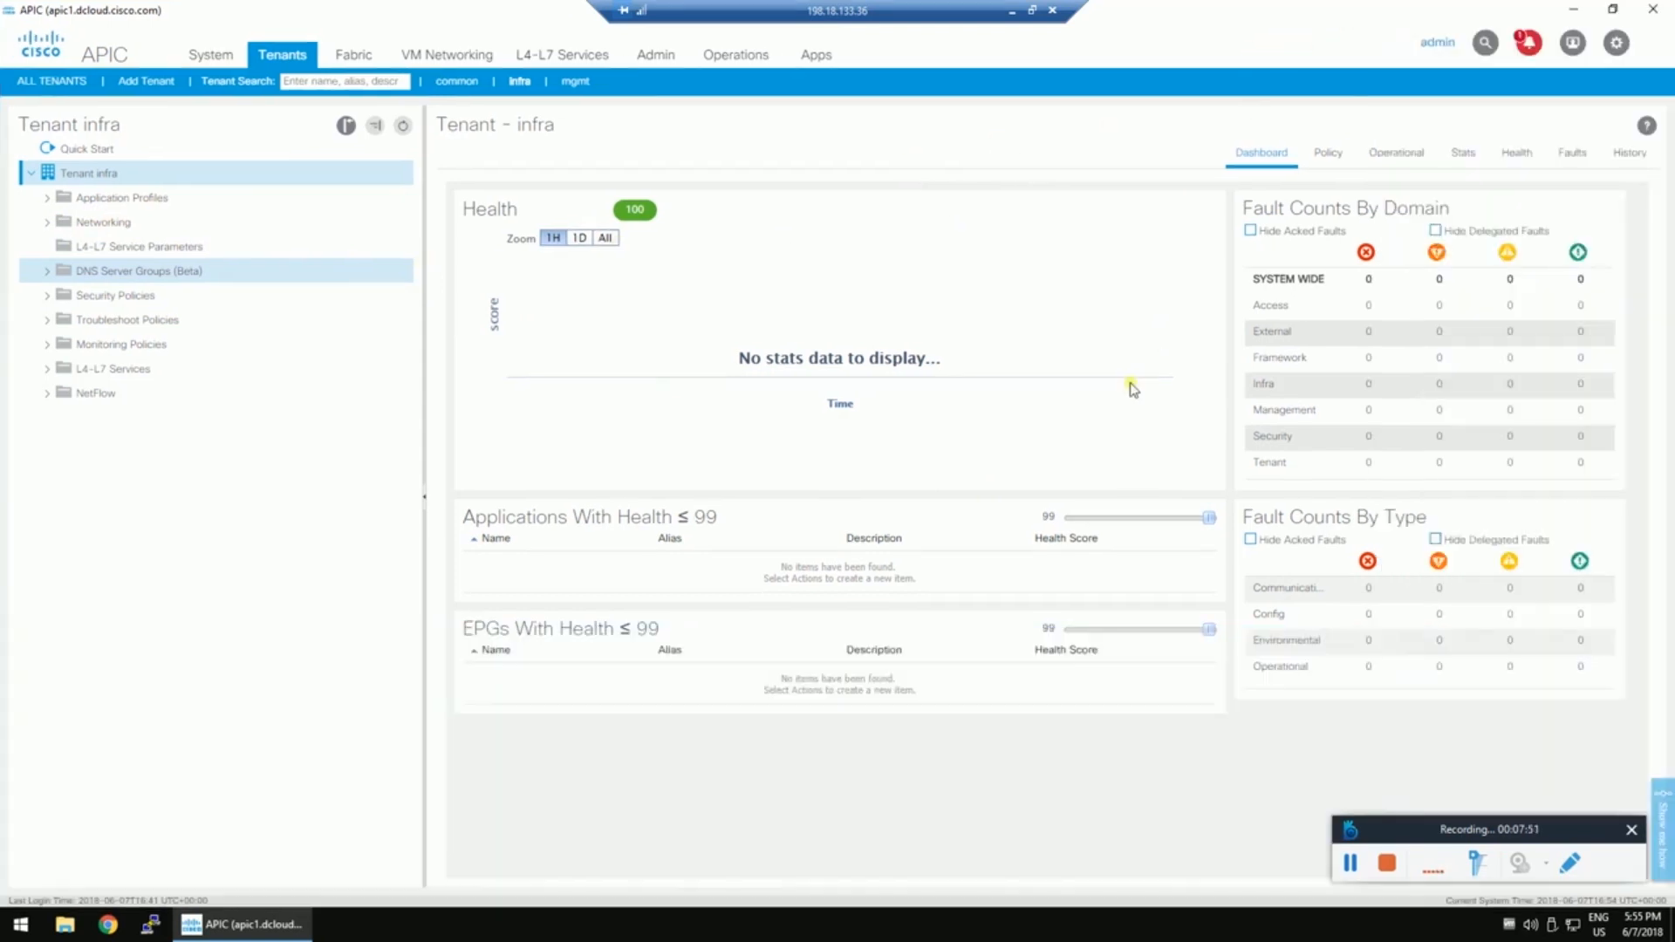
pyautogui.click(103, 222)
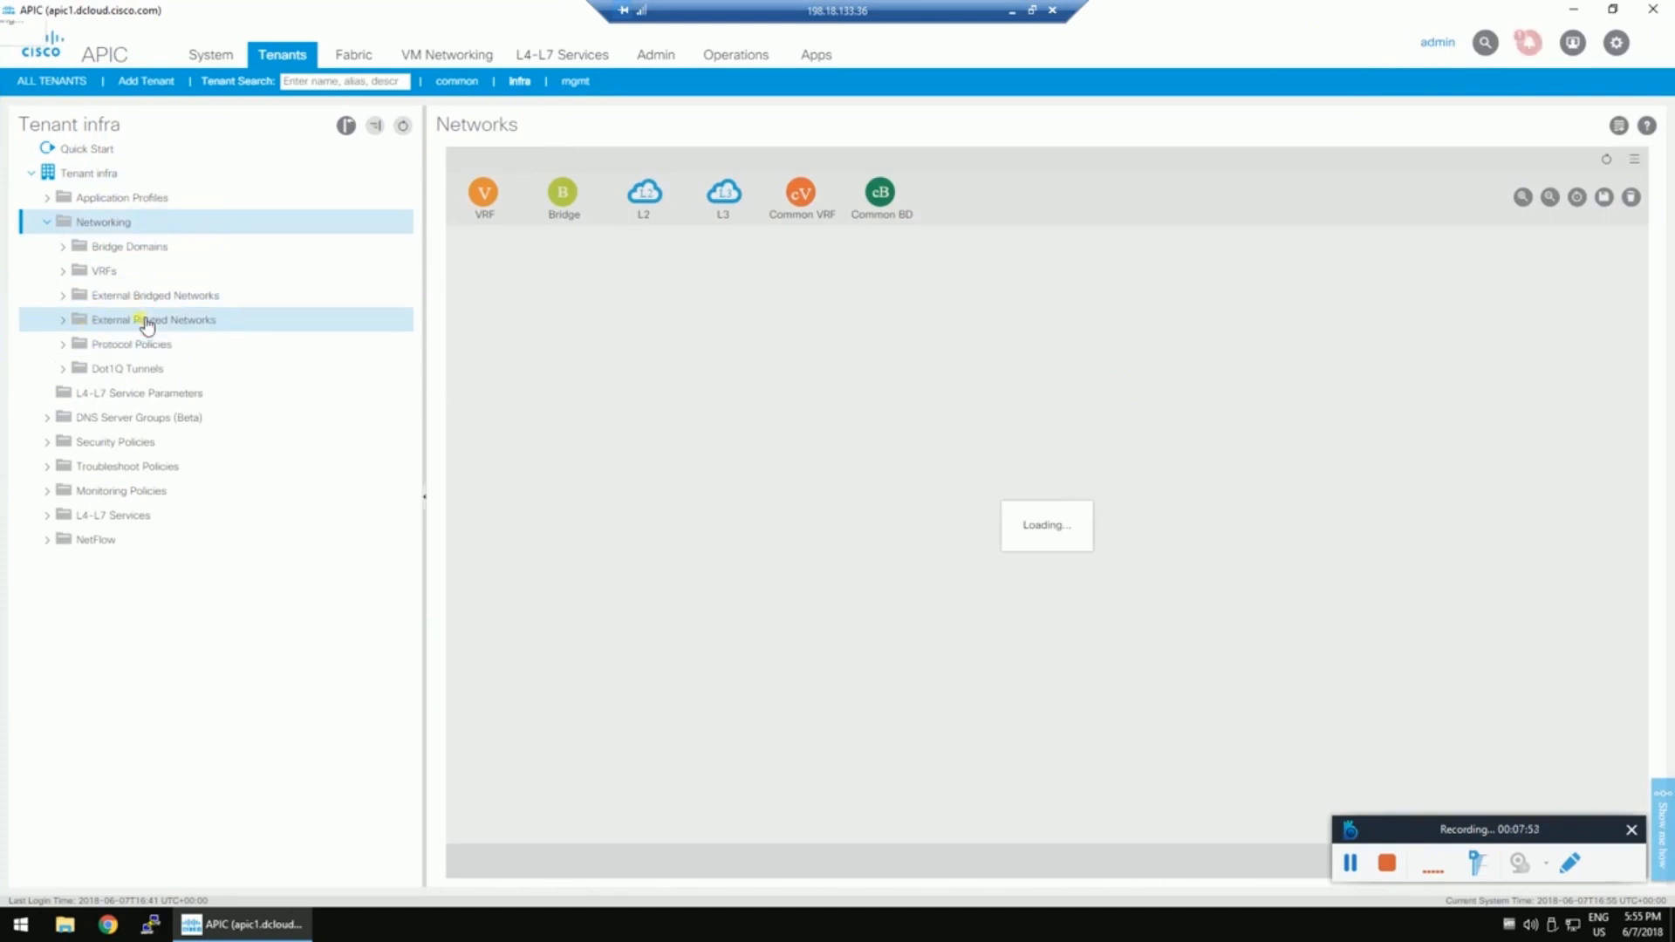
# Show tenant infra's External Routed Networks, dismiss the no-response error, and bring back its creation options.
pyautogui.click(147, 326)
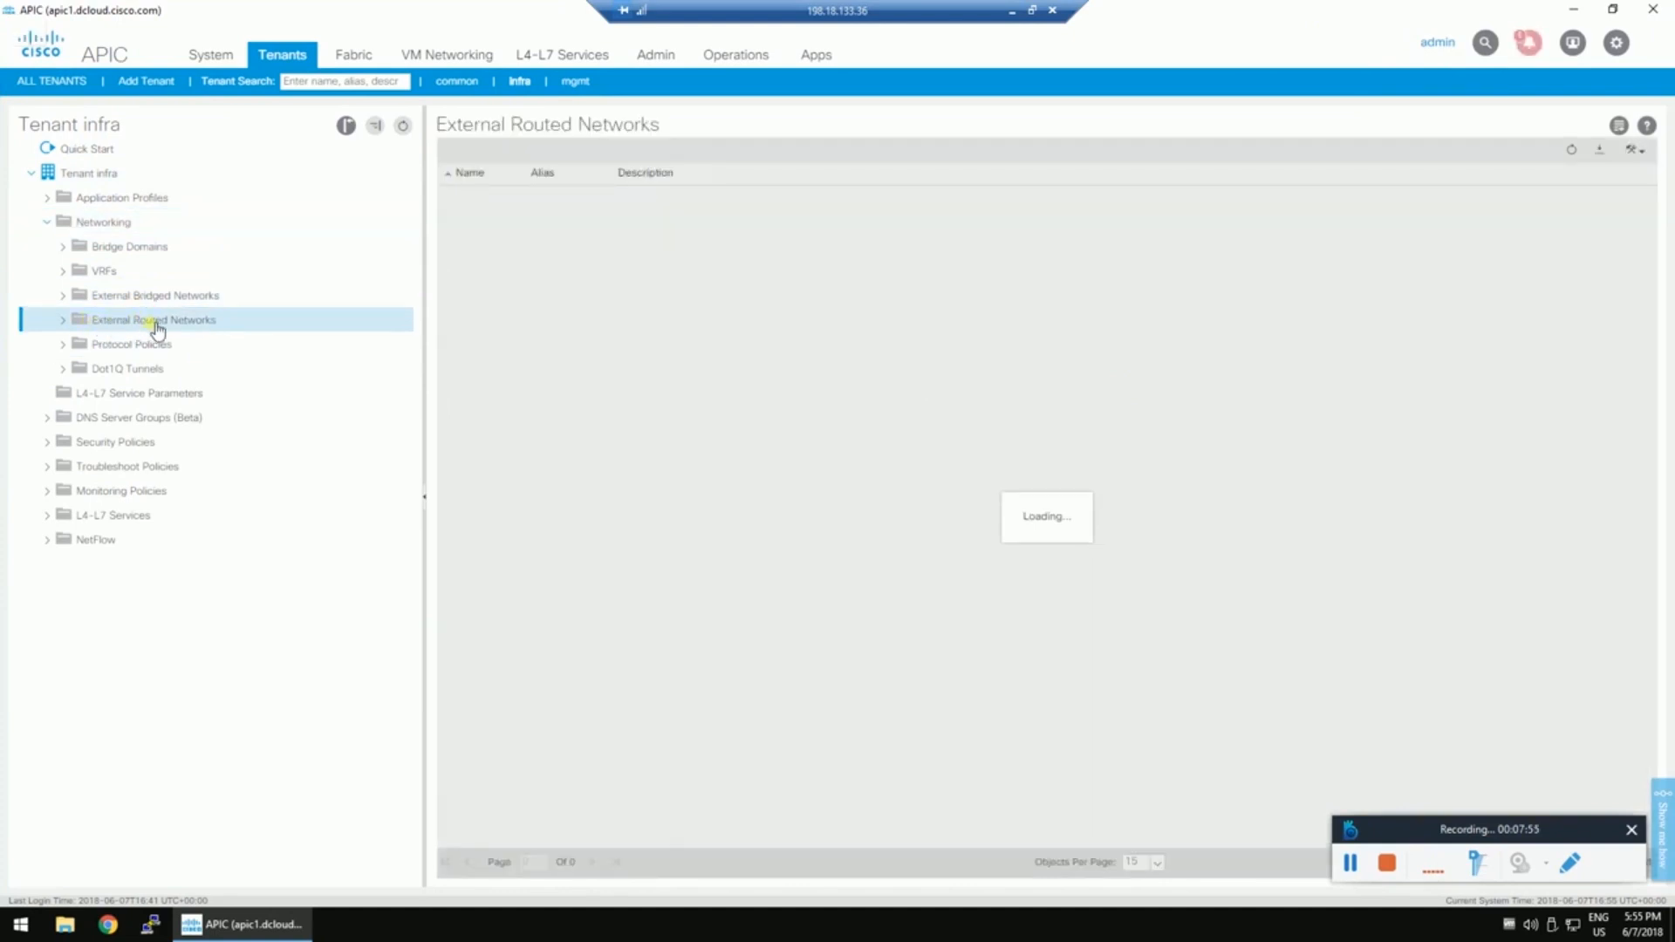
pyautogui.rightClick(185, 324)
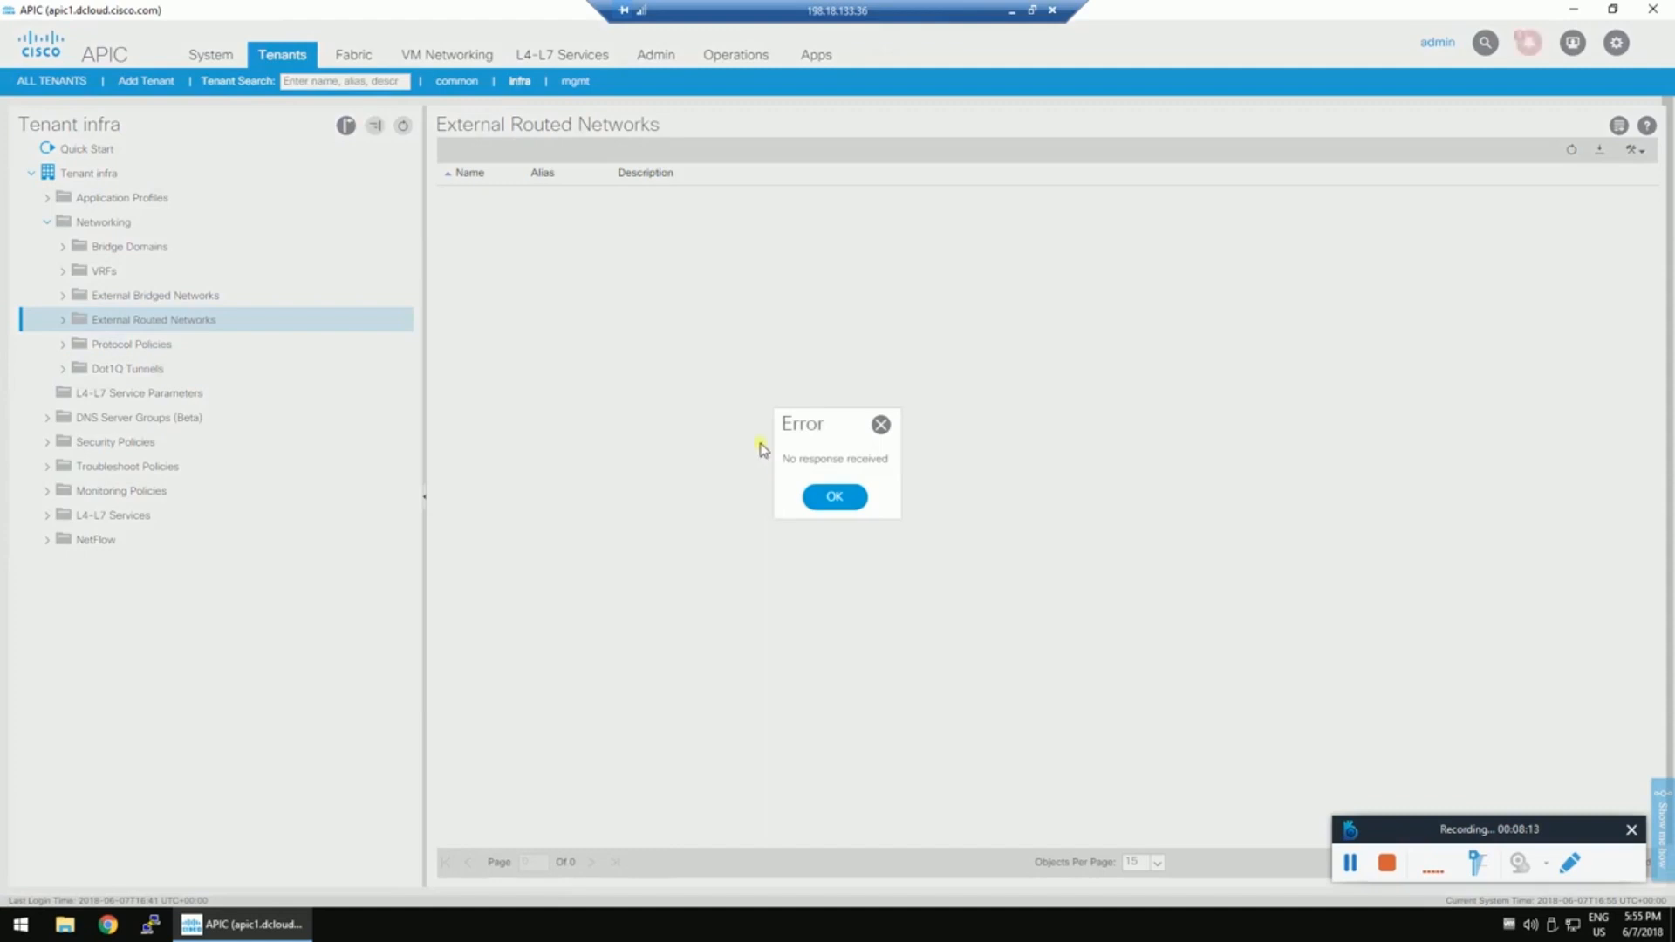
pyautogui.click(846, 491)
pyautogui.rightClick(180, 327)
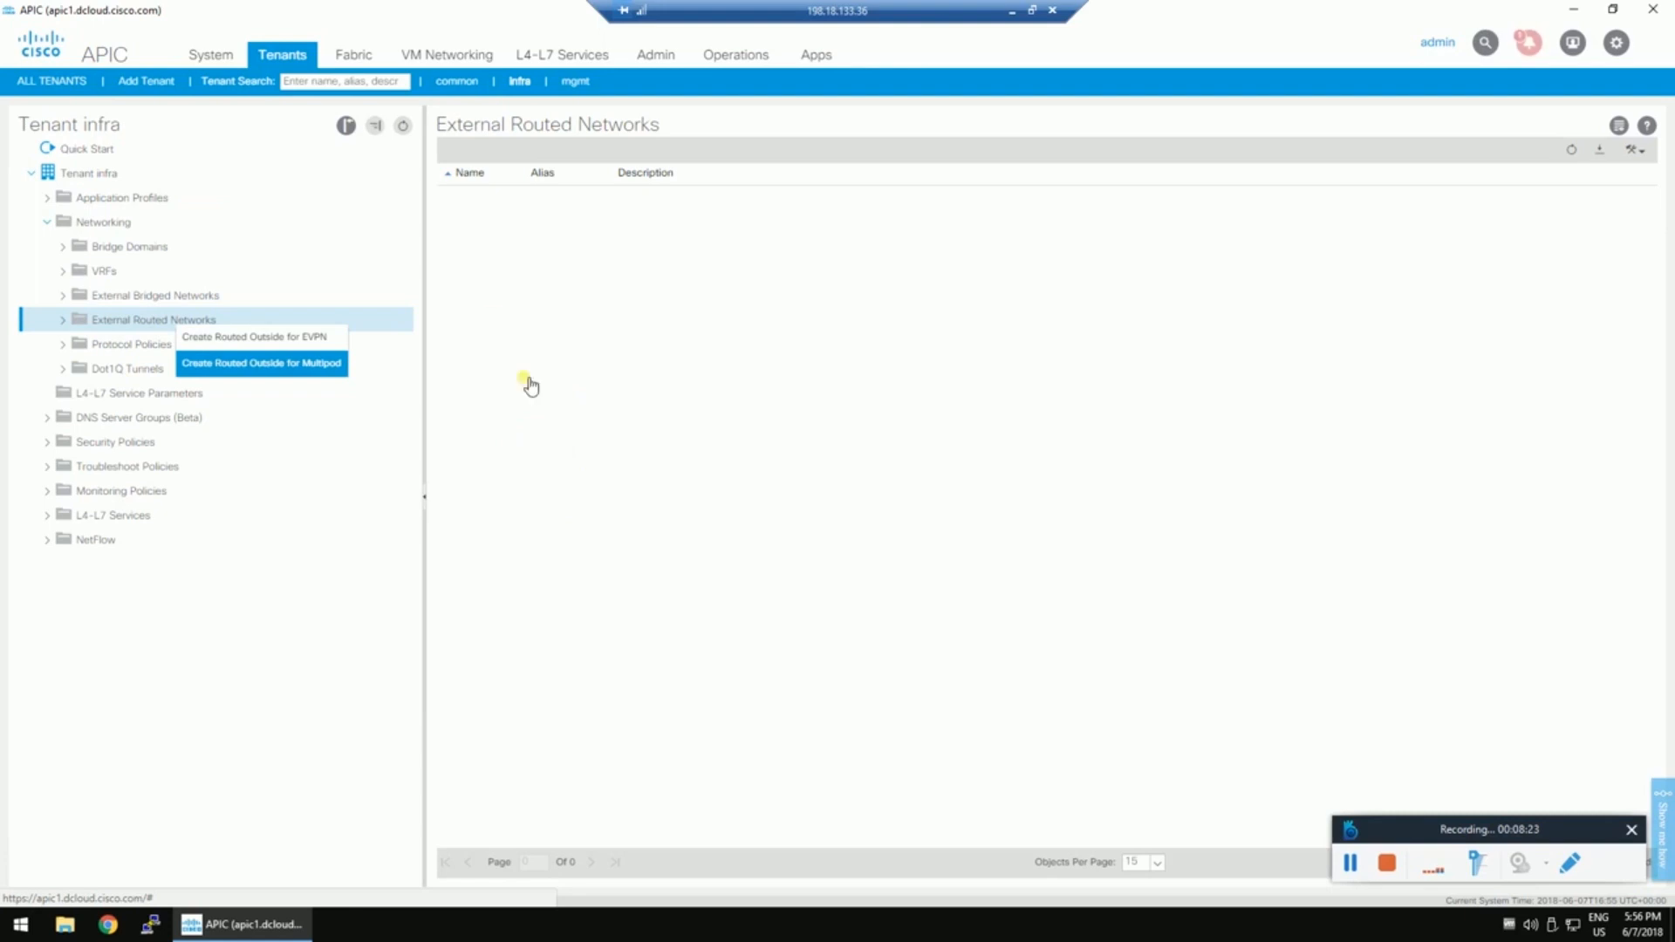
# Create Multipod routed outside MPOD_L3out in OSPF regular area 1 and advance to nodes and interfaces.
pyautogui.click(286, 363)
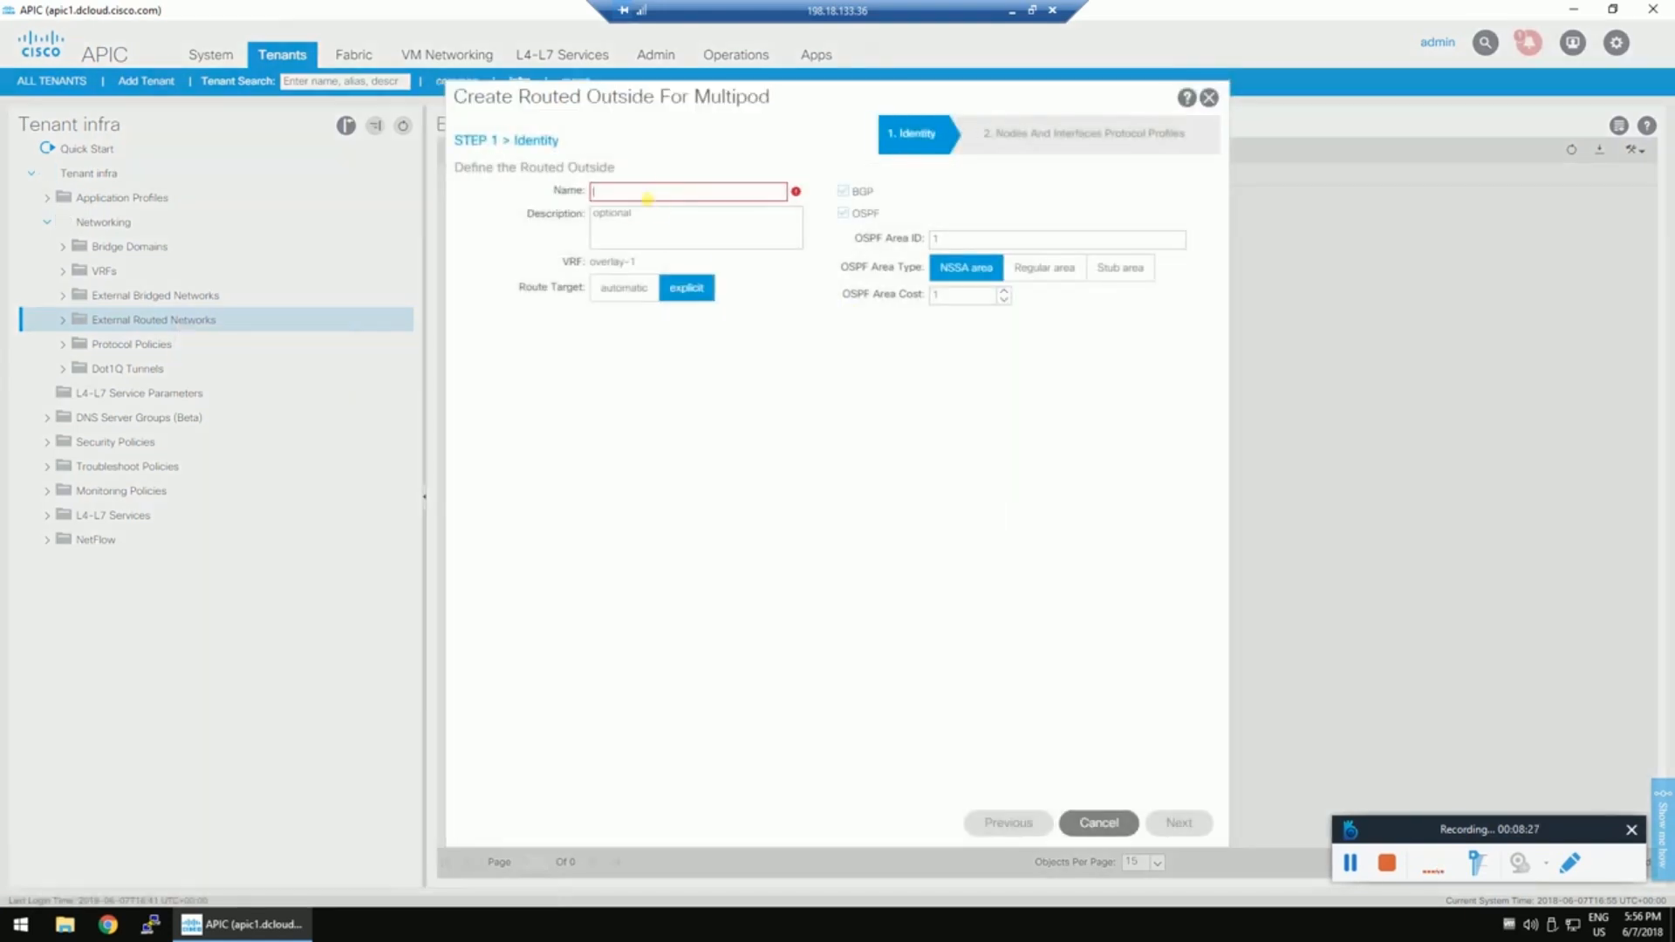
pyautogui.click(648, 199)
pyautogui.write('MPOD_L3out')
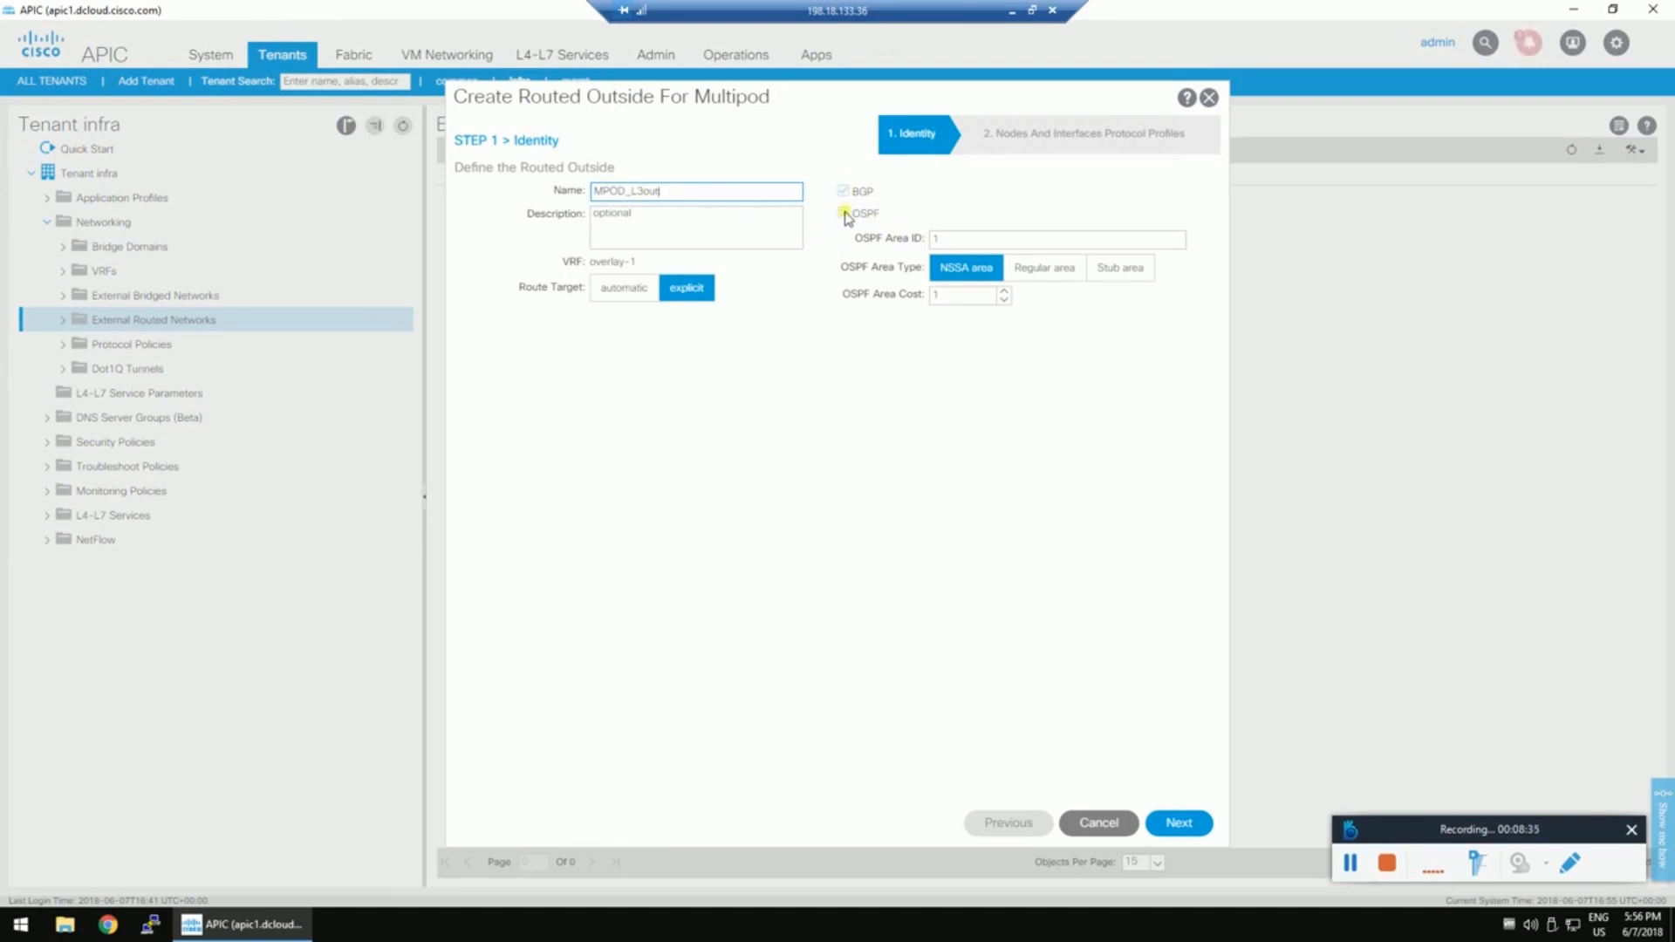
pyautogui.click(841, 213)
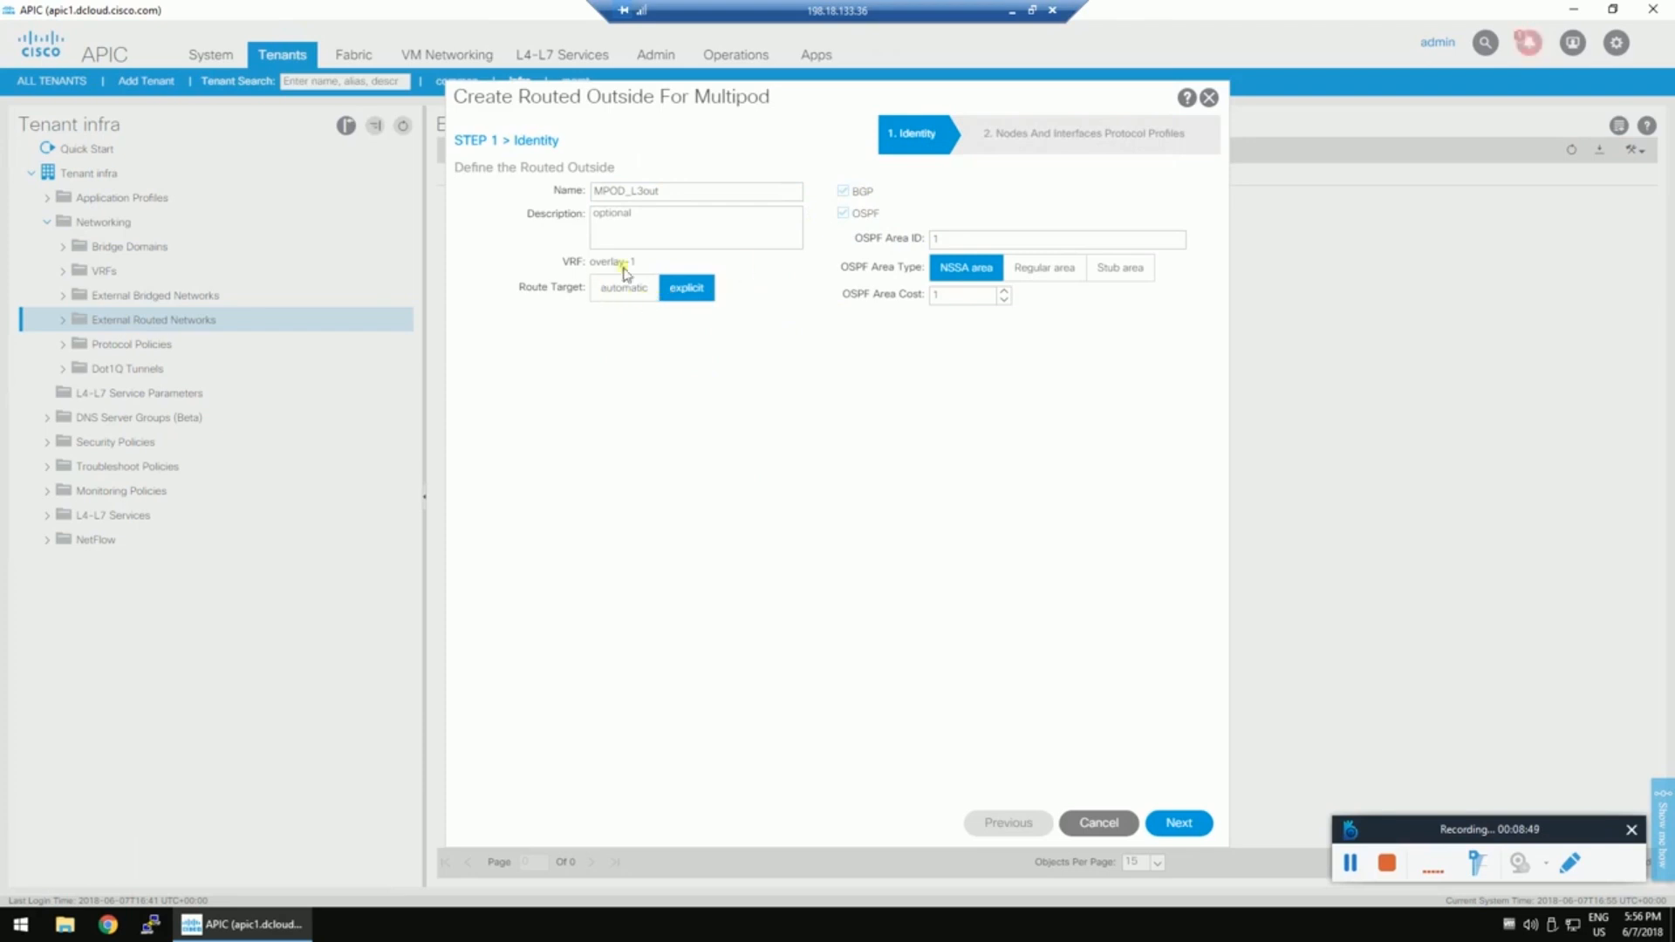
pyautogui.click(1053, 270)
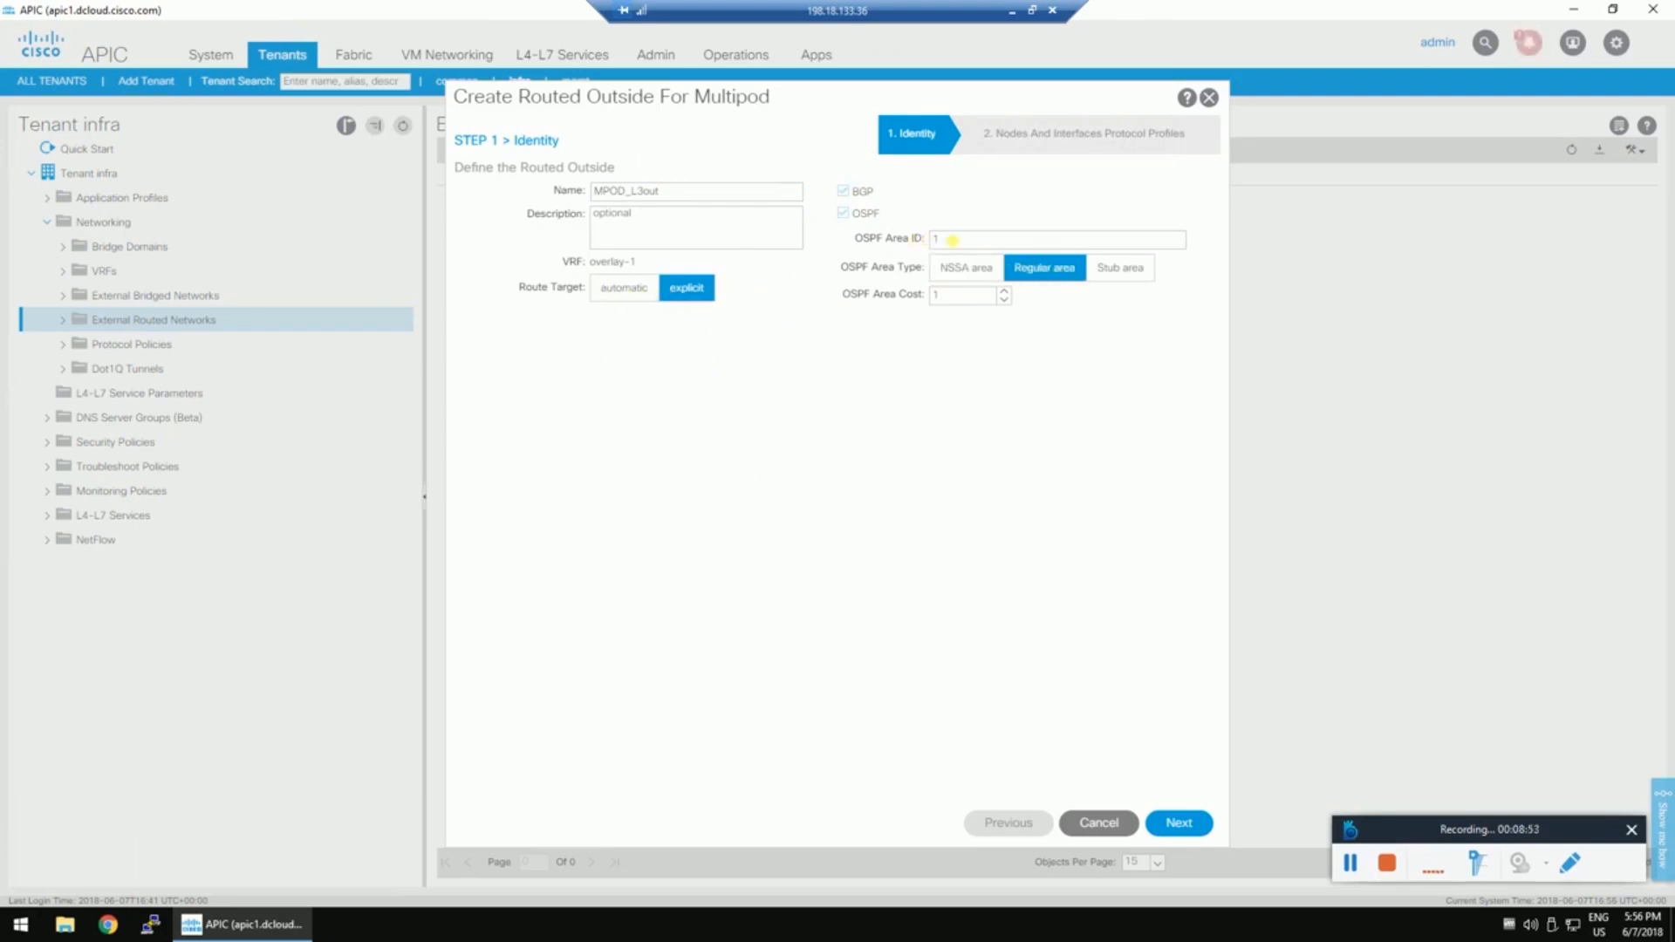
pyautogui.doubleClick(920, 238)
pyautogui.click(689, 313)
pyautogui.click(1180, 824)
pyautogui.click(665, 190)
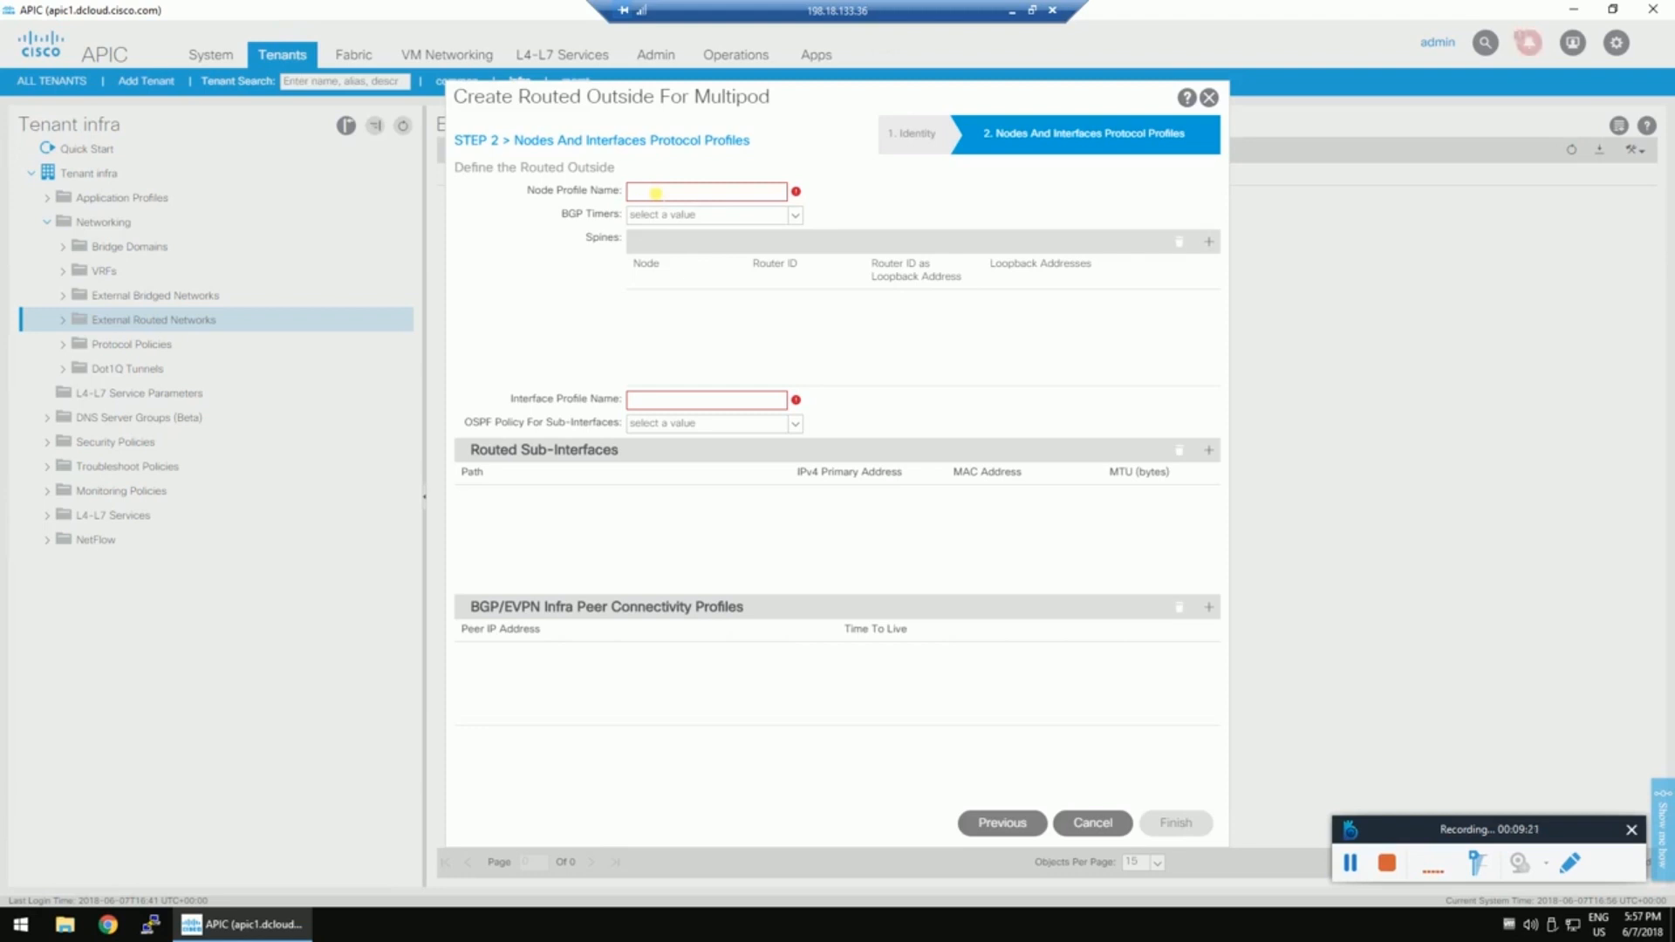
# Name the node profile S103, leaving the BGP timers policy unselected.
pyautogui.write('103')
pyautogui.click(670, 193)
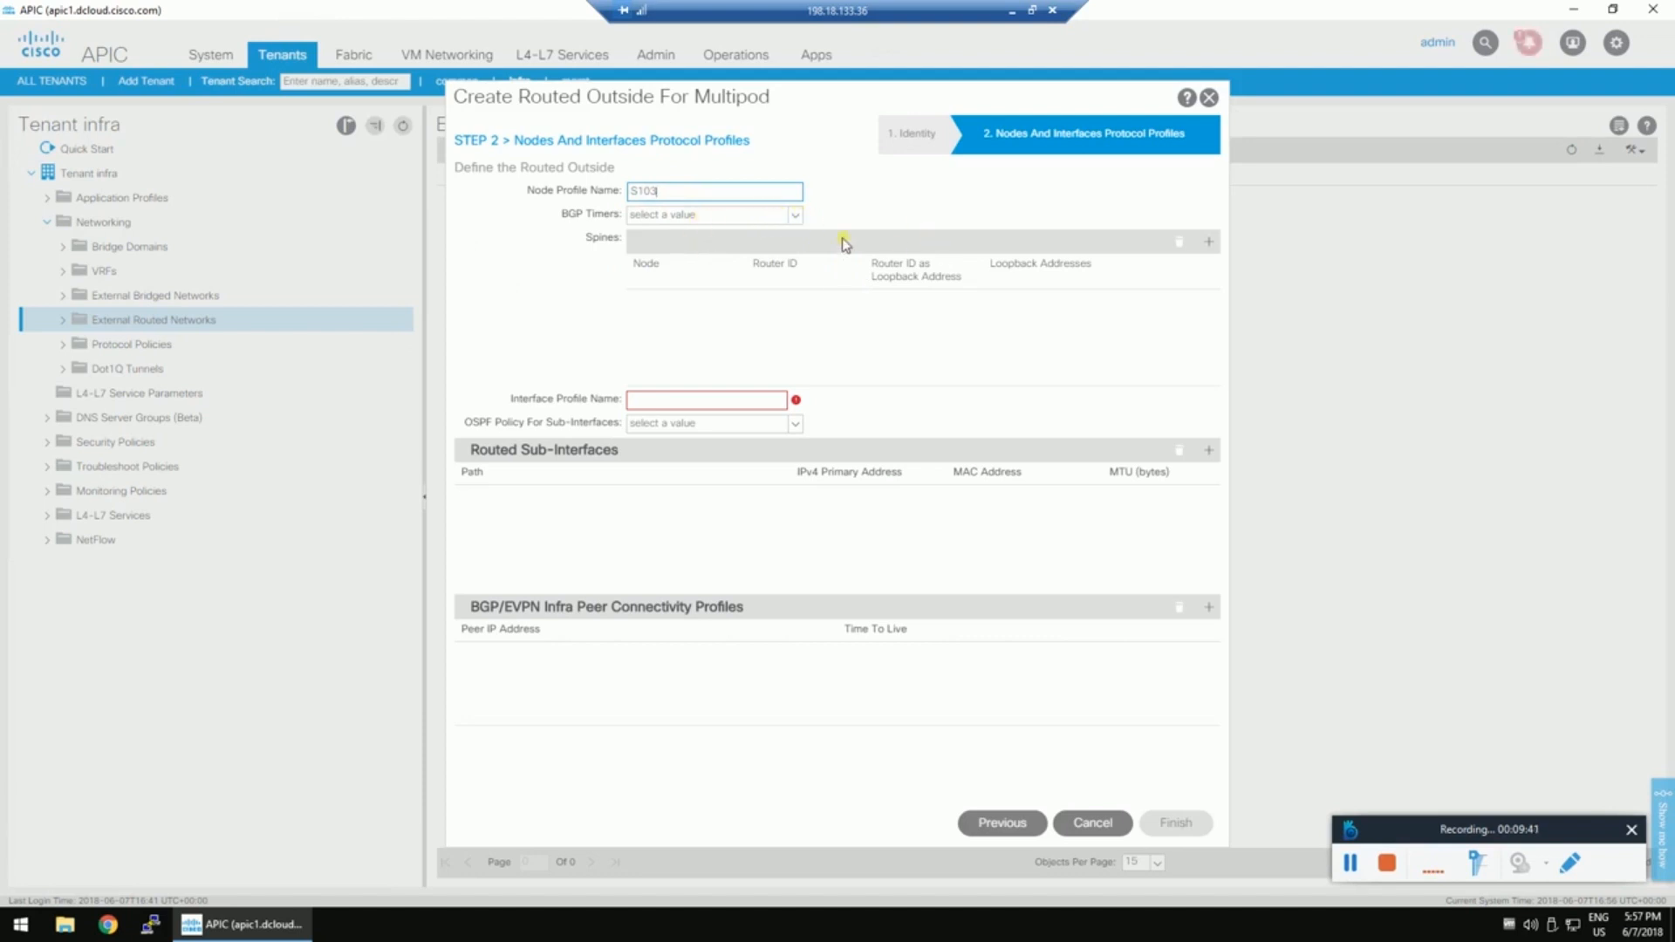
pyautogui.click(796, 216)
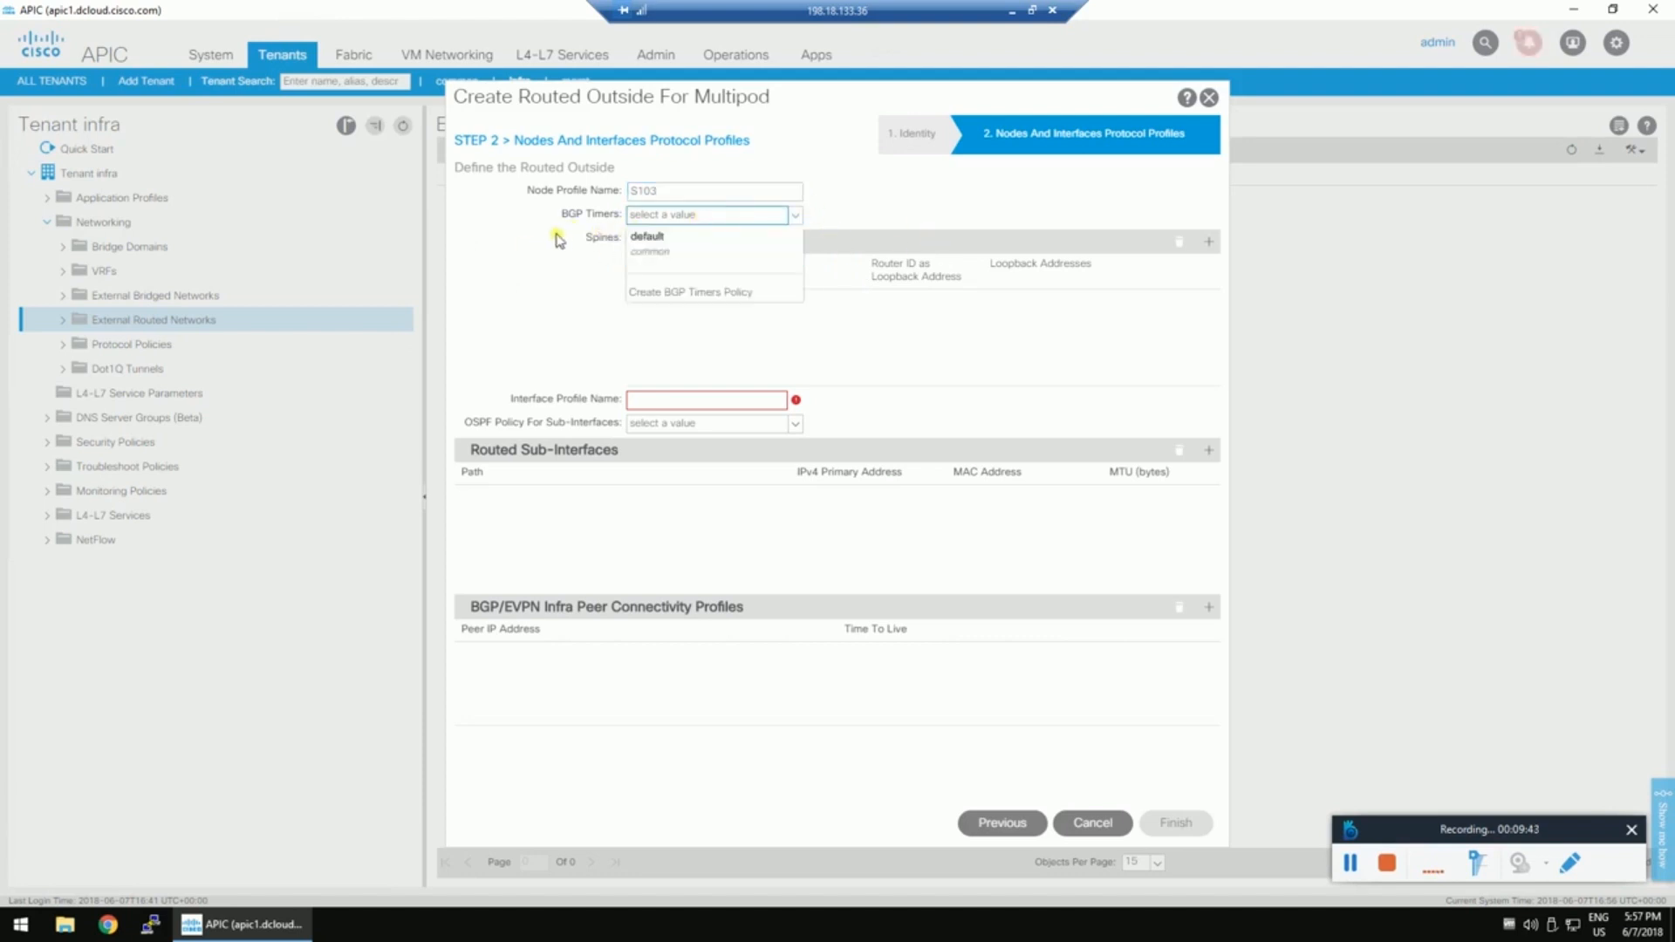
pyautogui.click(941, 210)
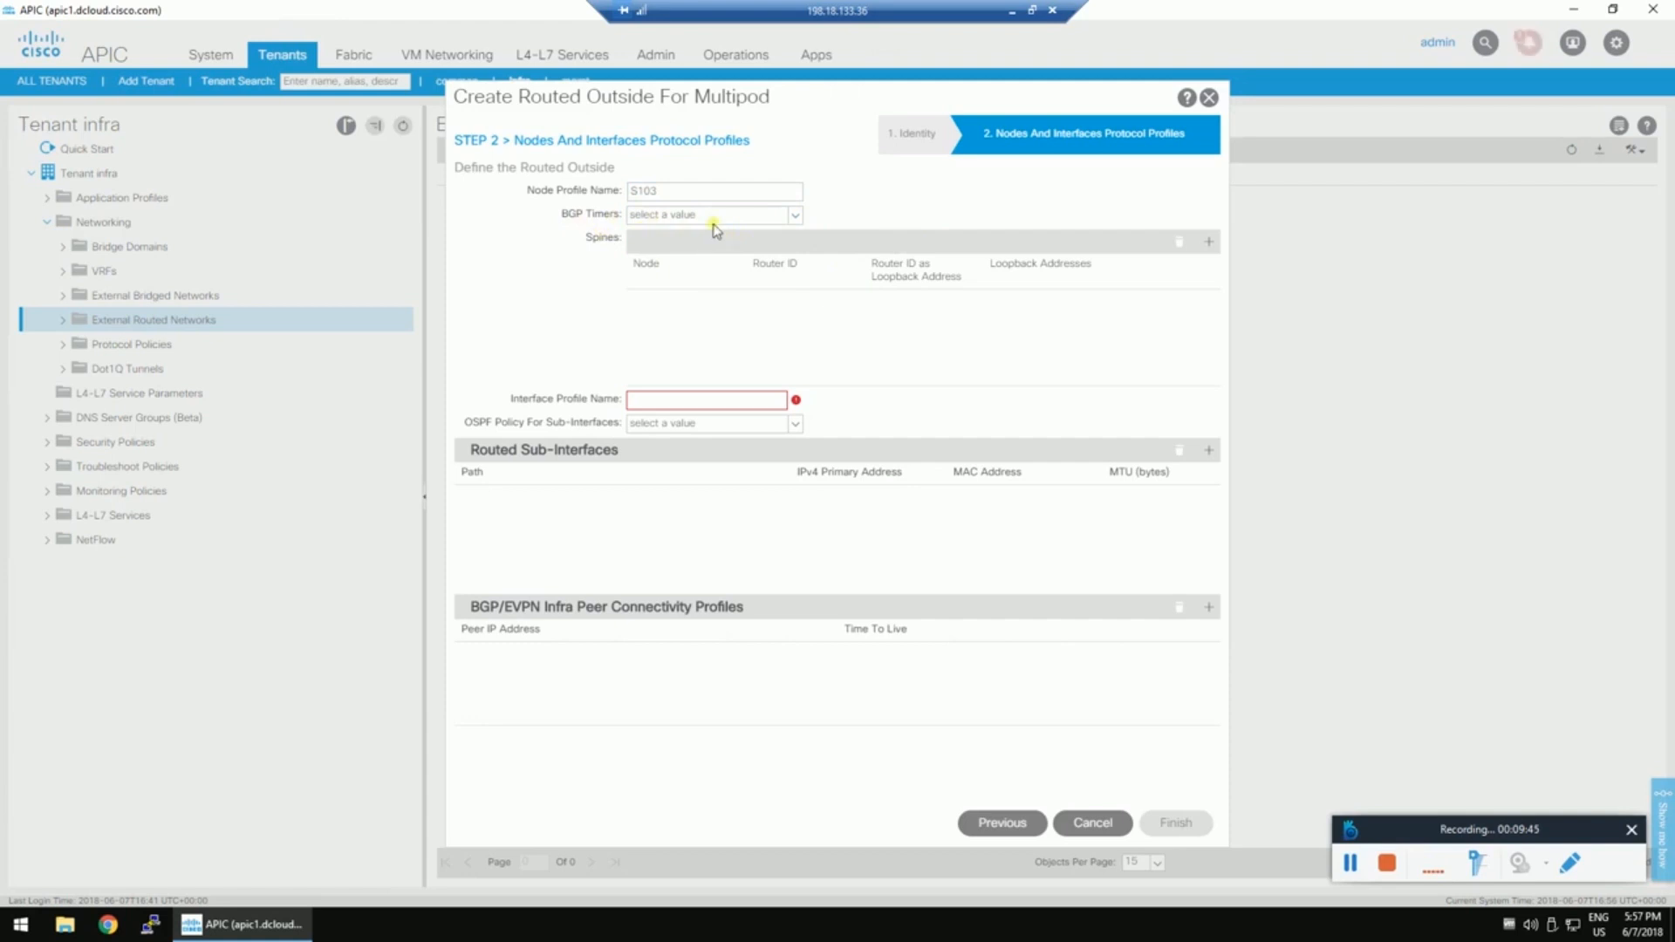
# Add spine Pod-1/Node-103 with router ID 3.3.3.3.
pyautogui.click(1212, 243)
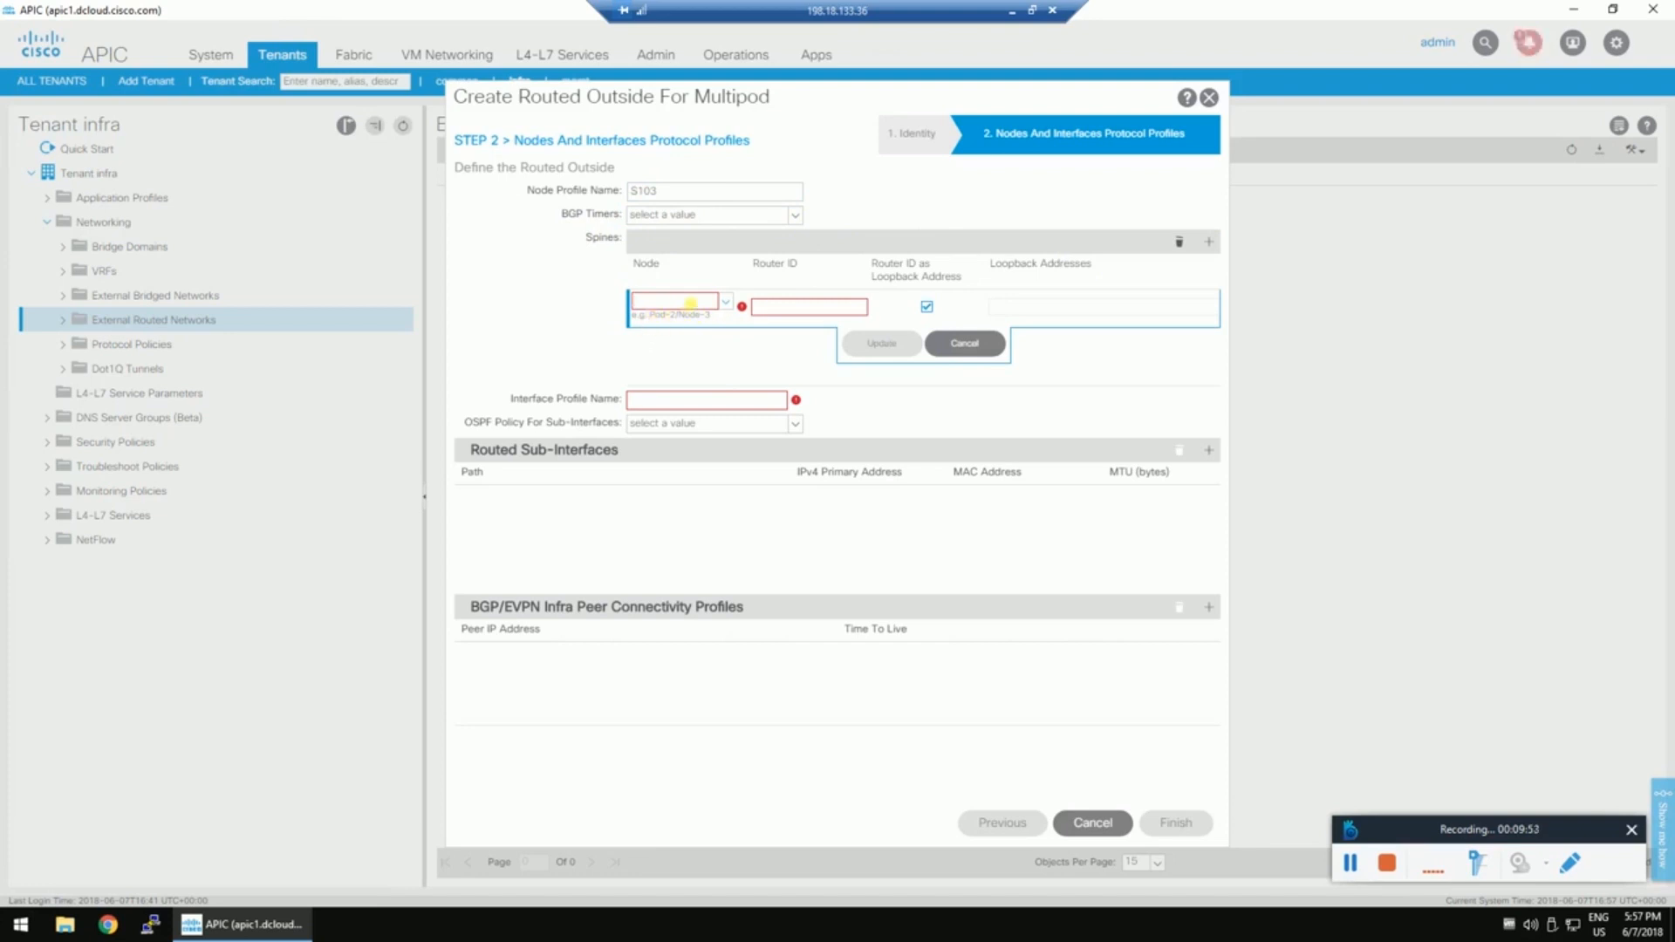
pyautogui.write('Pod')
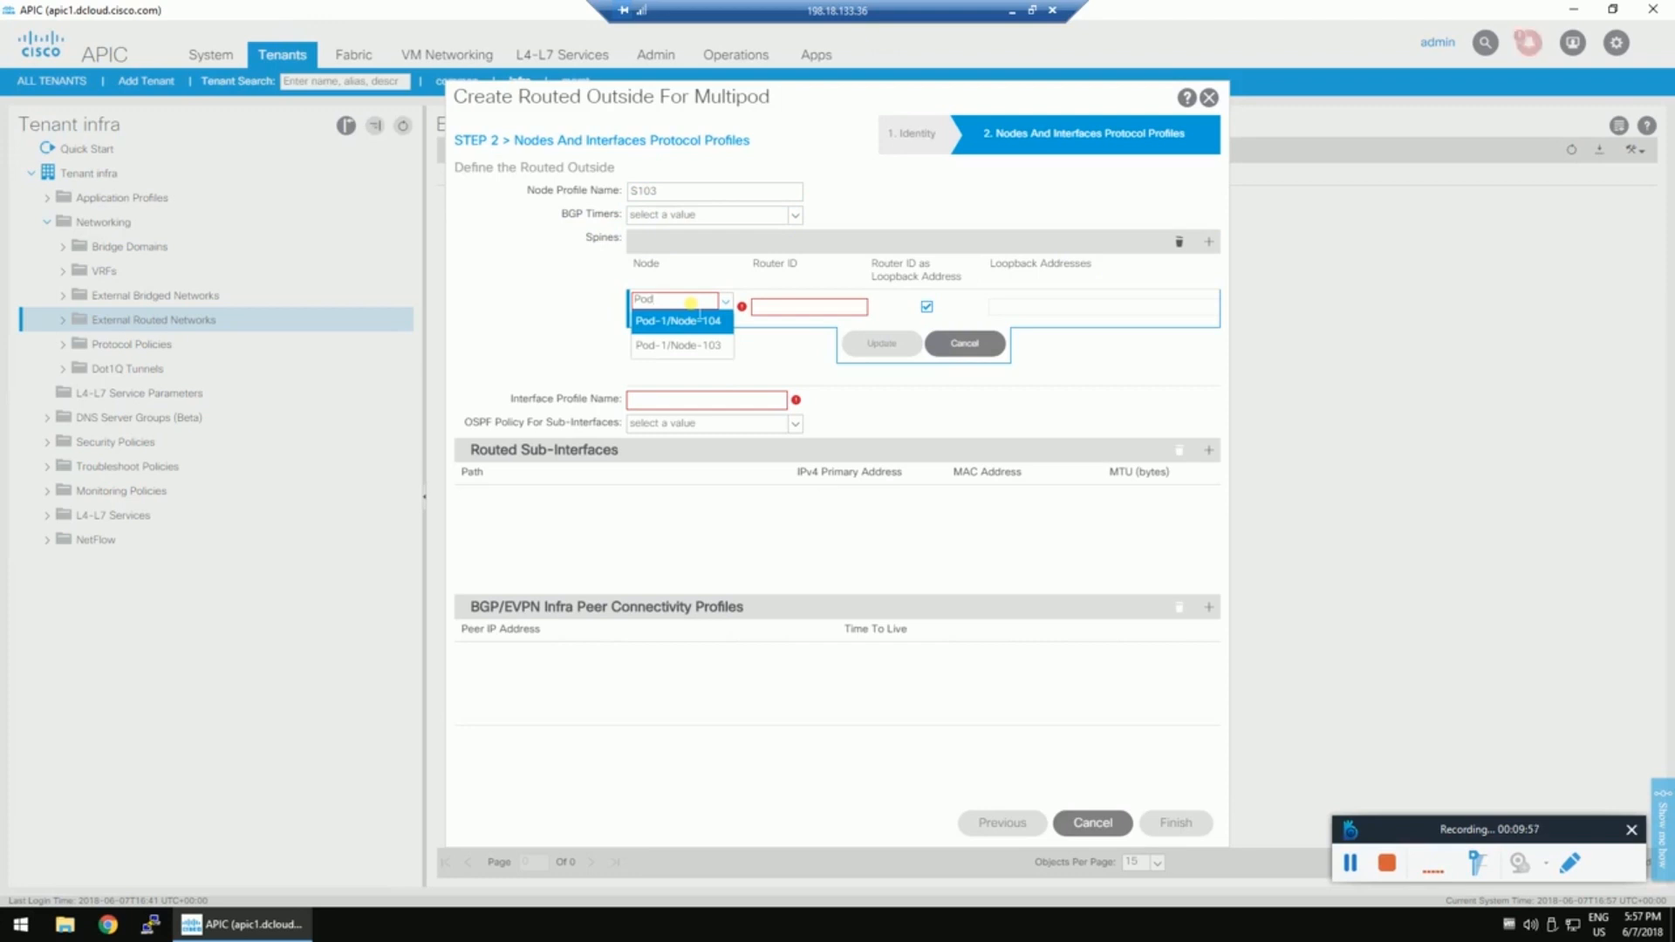
pyautogui.click(677, 347)
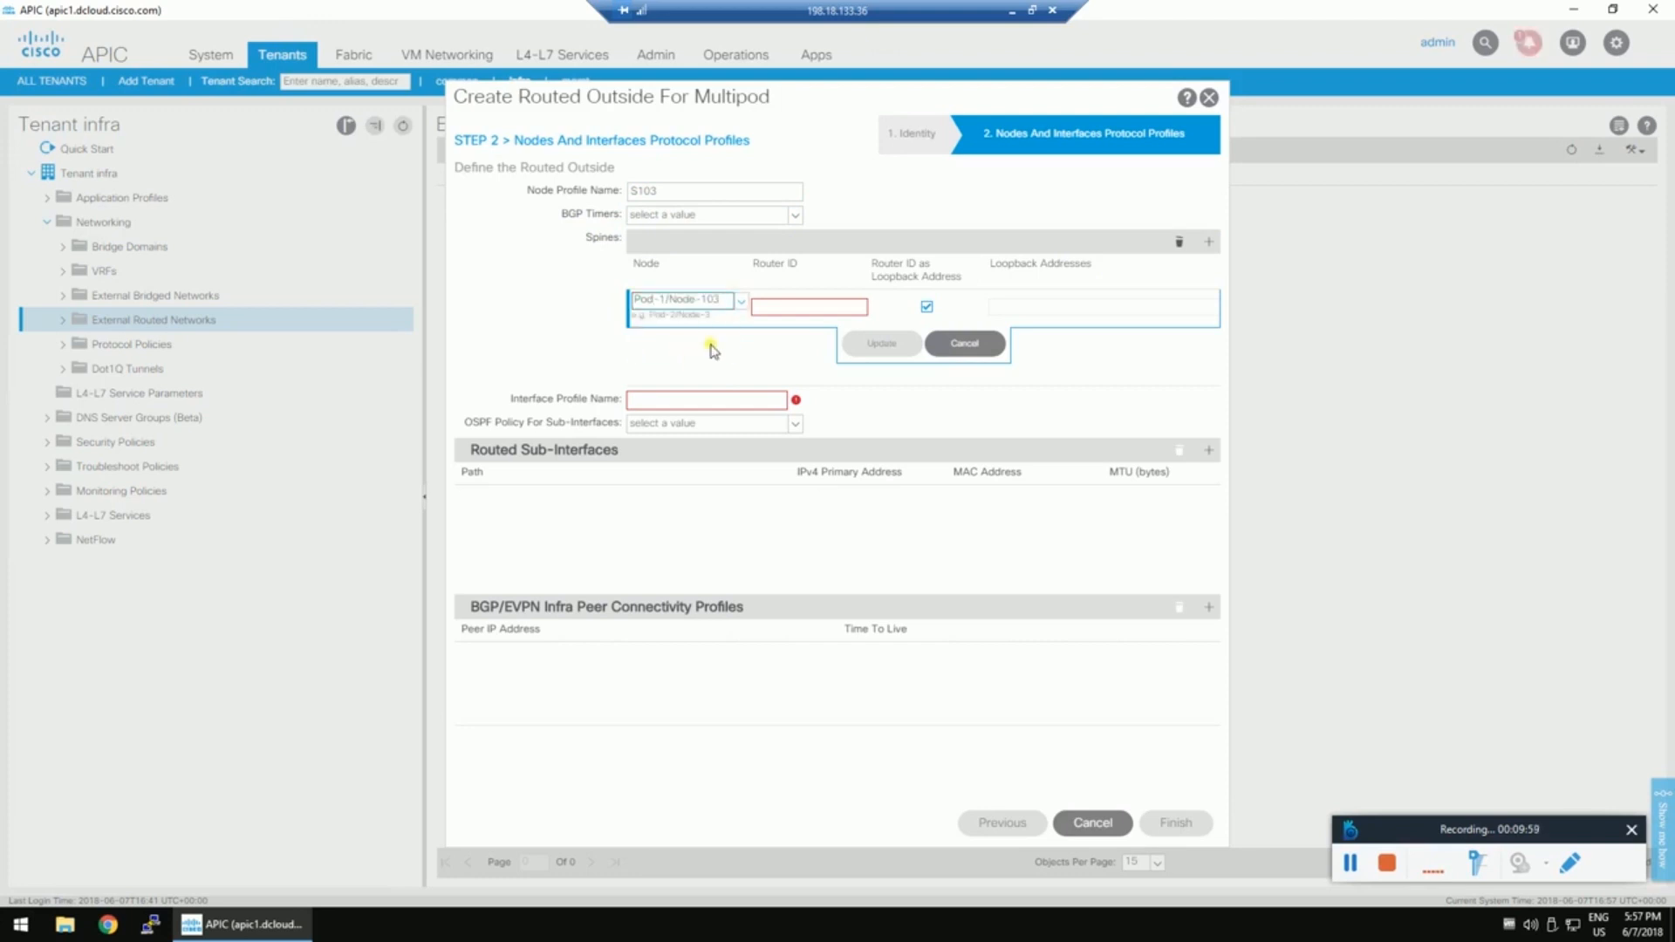
pyautogui.click(777, 306)
pyautogui.write('3.3.3.3')
pyautogui.click(882, 343)
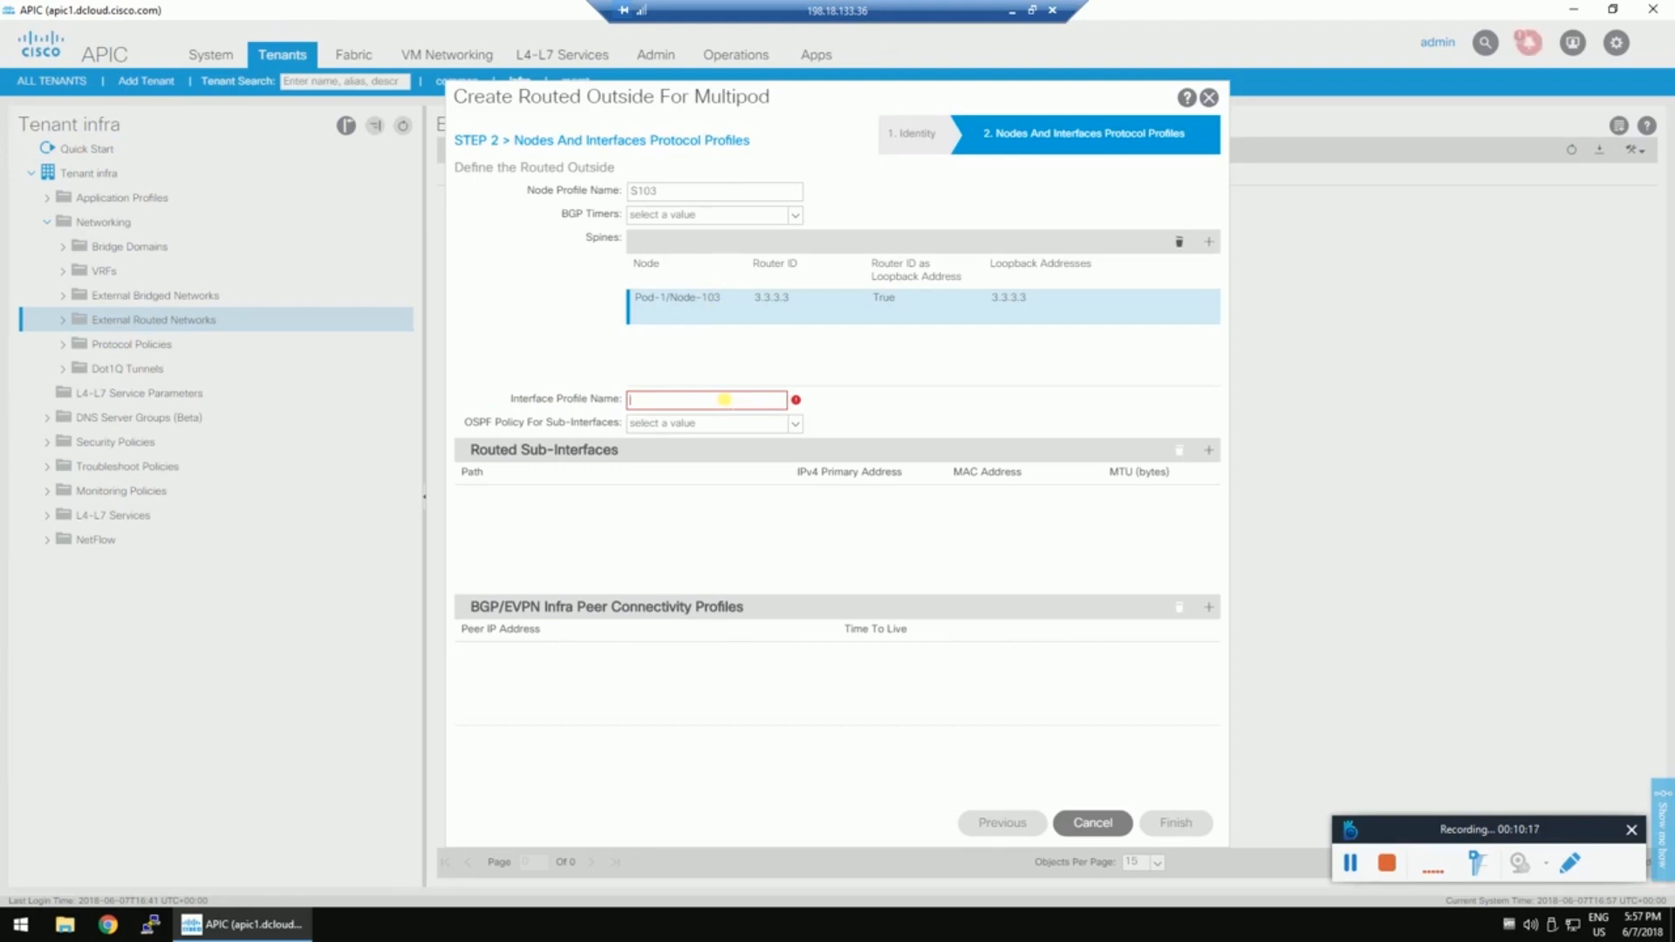
pyautogui.click(1030, 11)
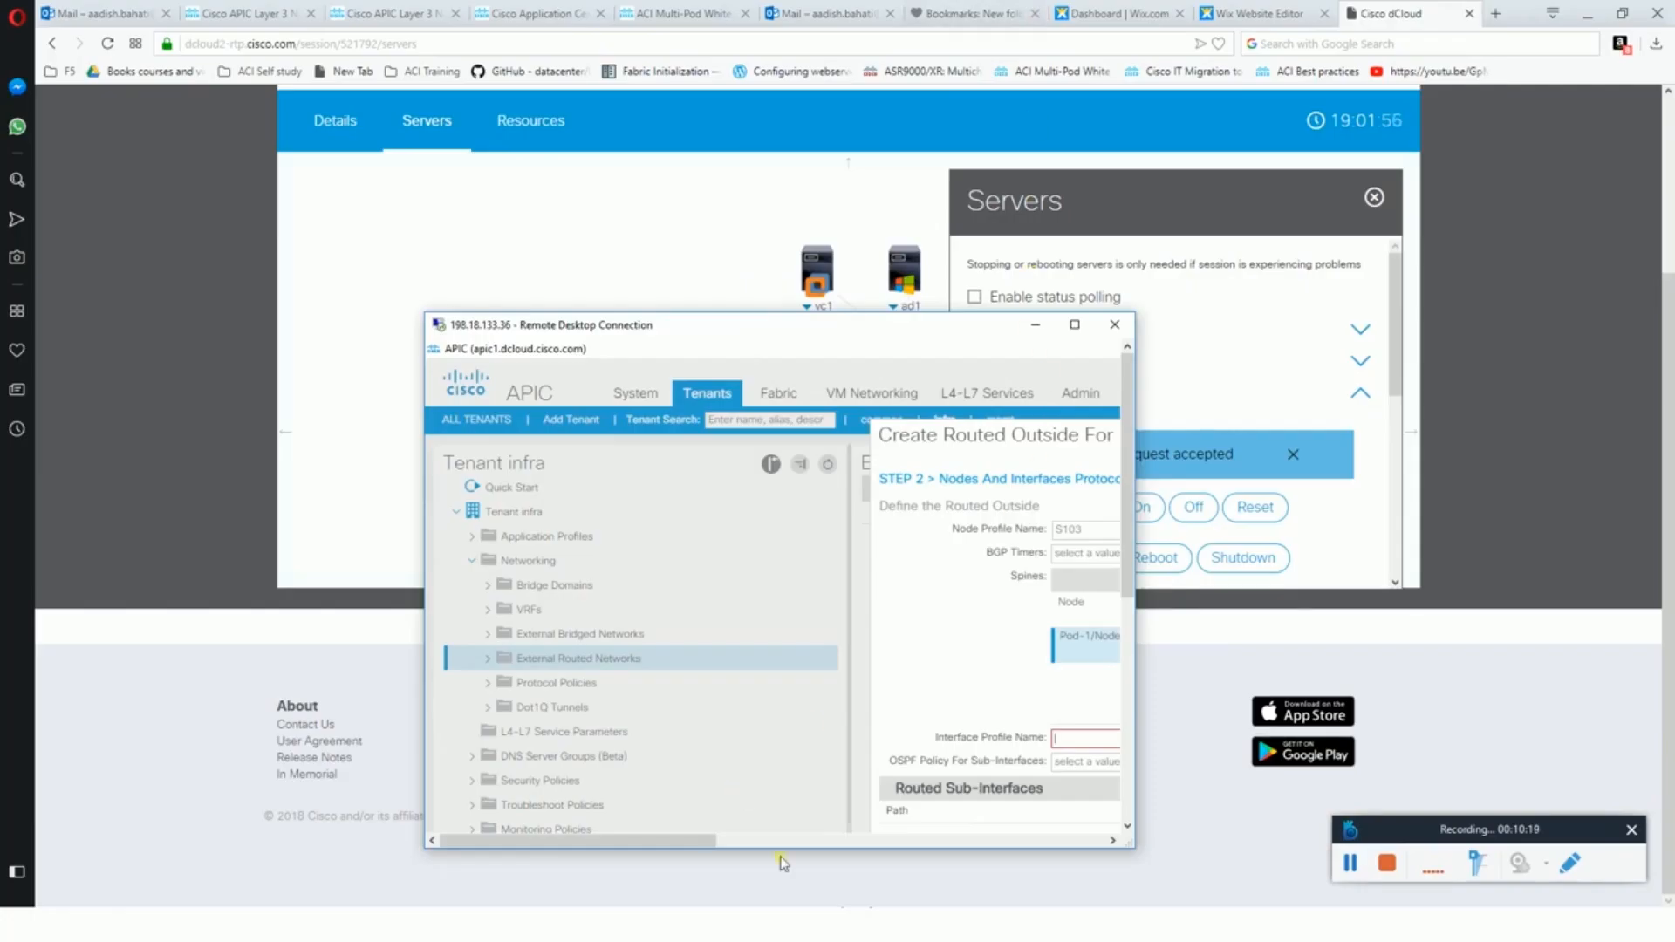
pyautogui.hotkey('alt', 'Tab')
pyautogui.hotkey('alt', 'Tab')
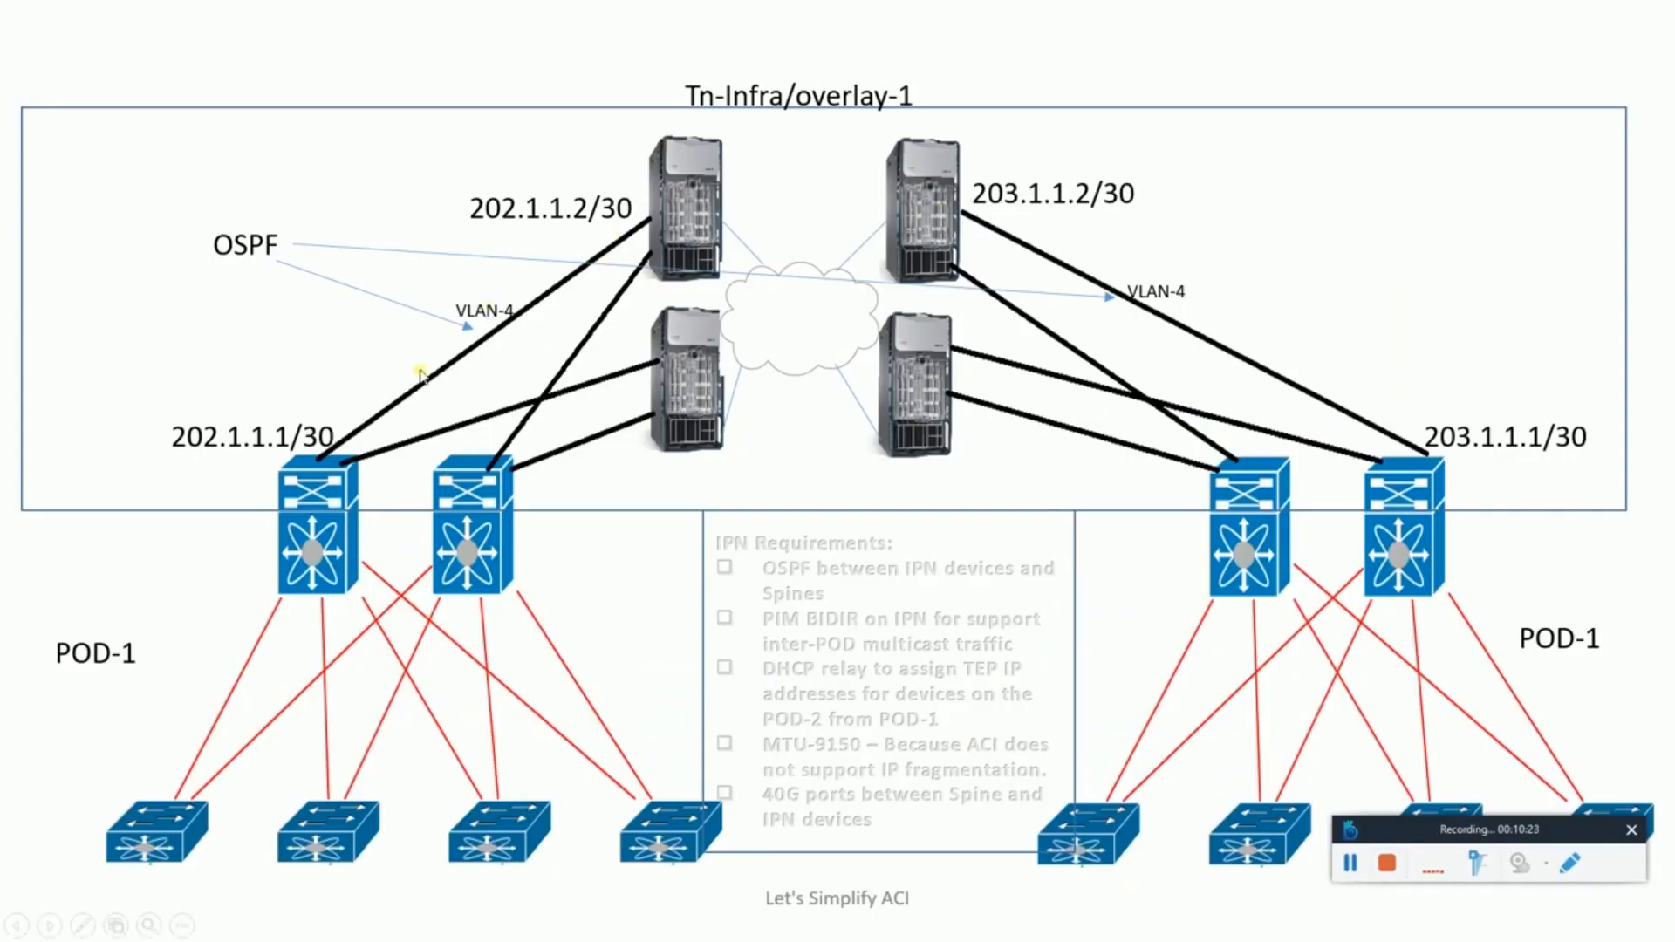
pyautogui.press('Right')
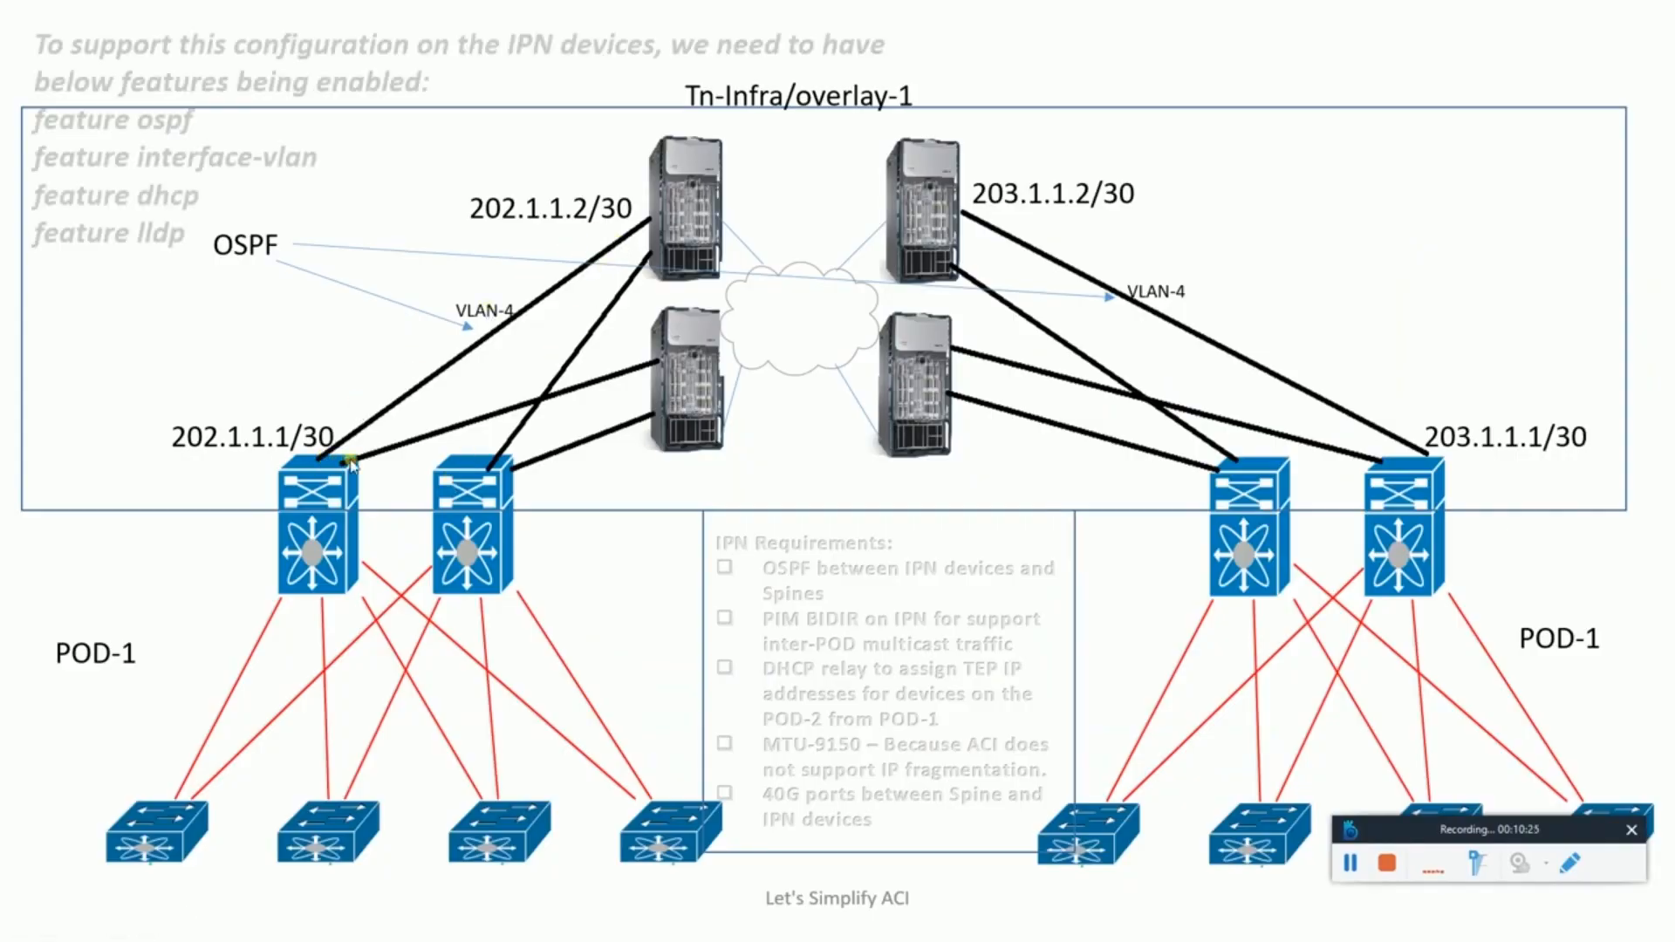
pyautogui.press('Right')
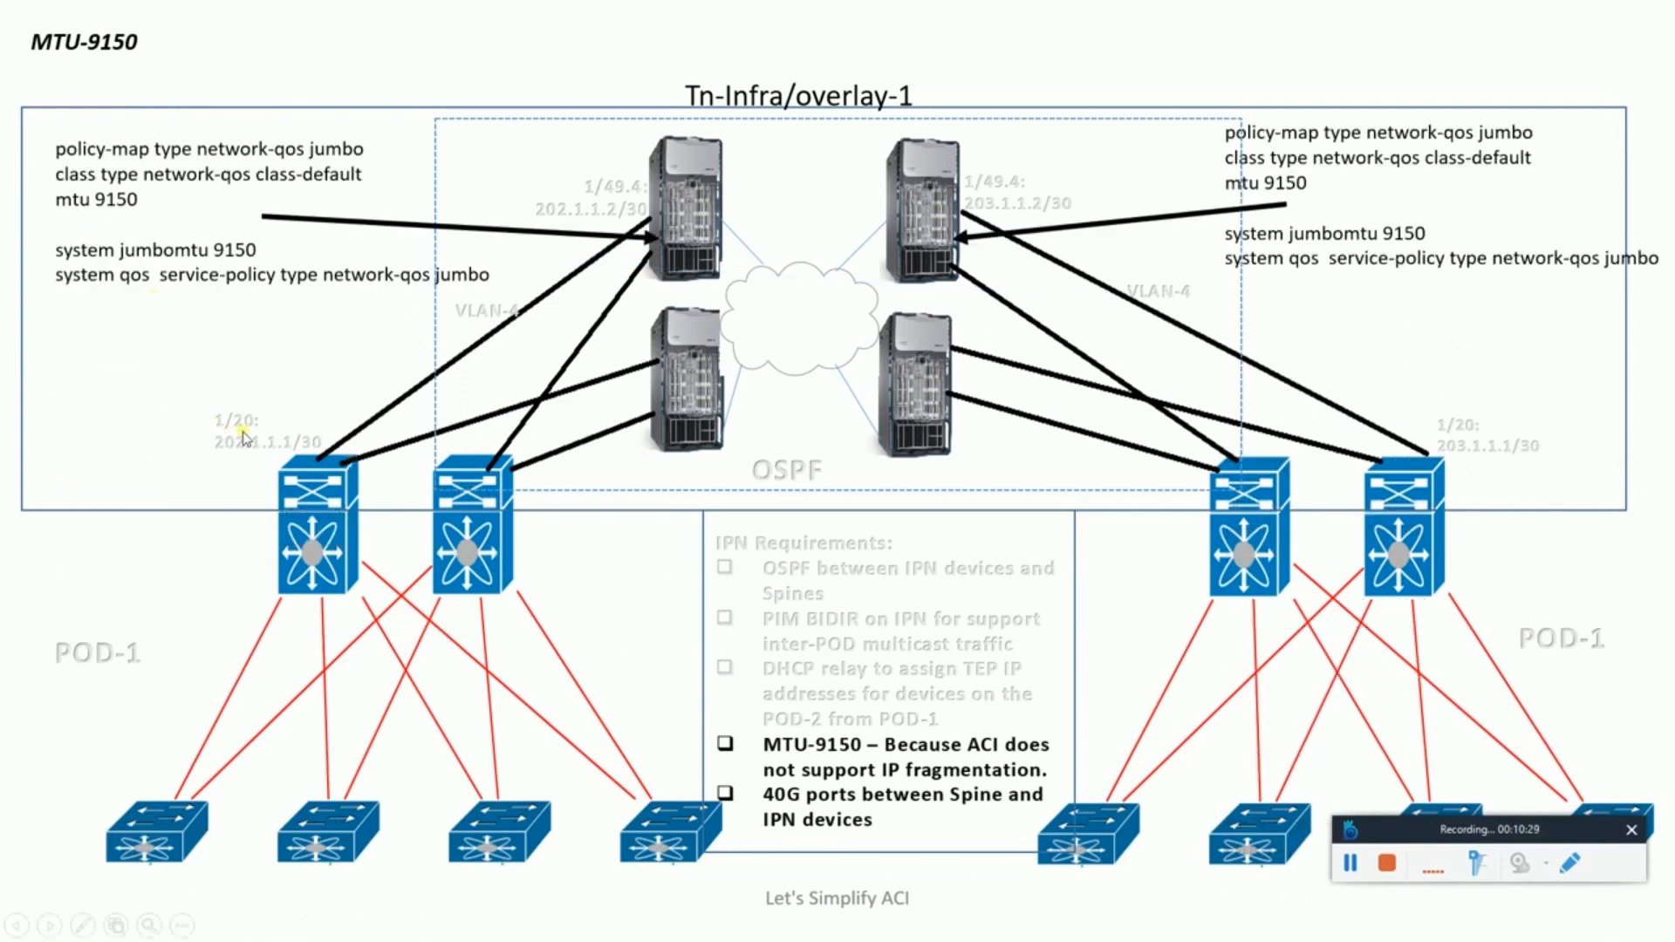
pyautogui.click(1570, 864)
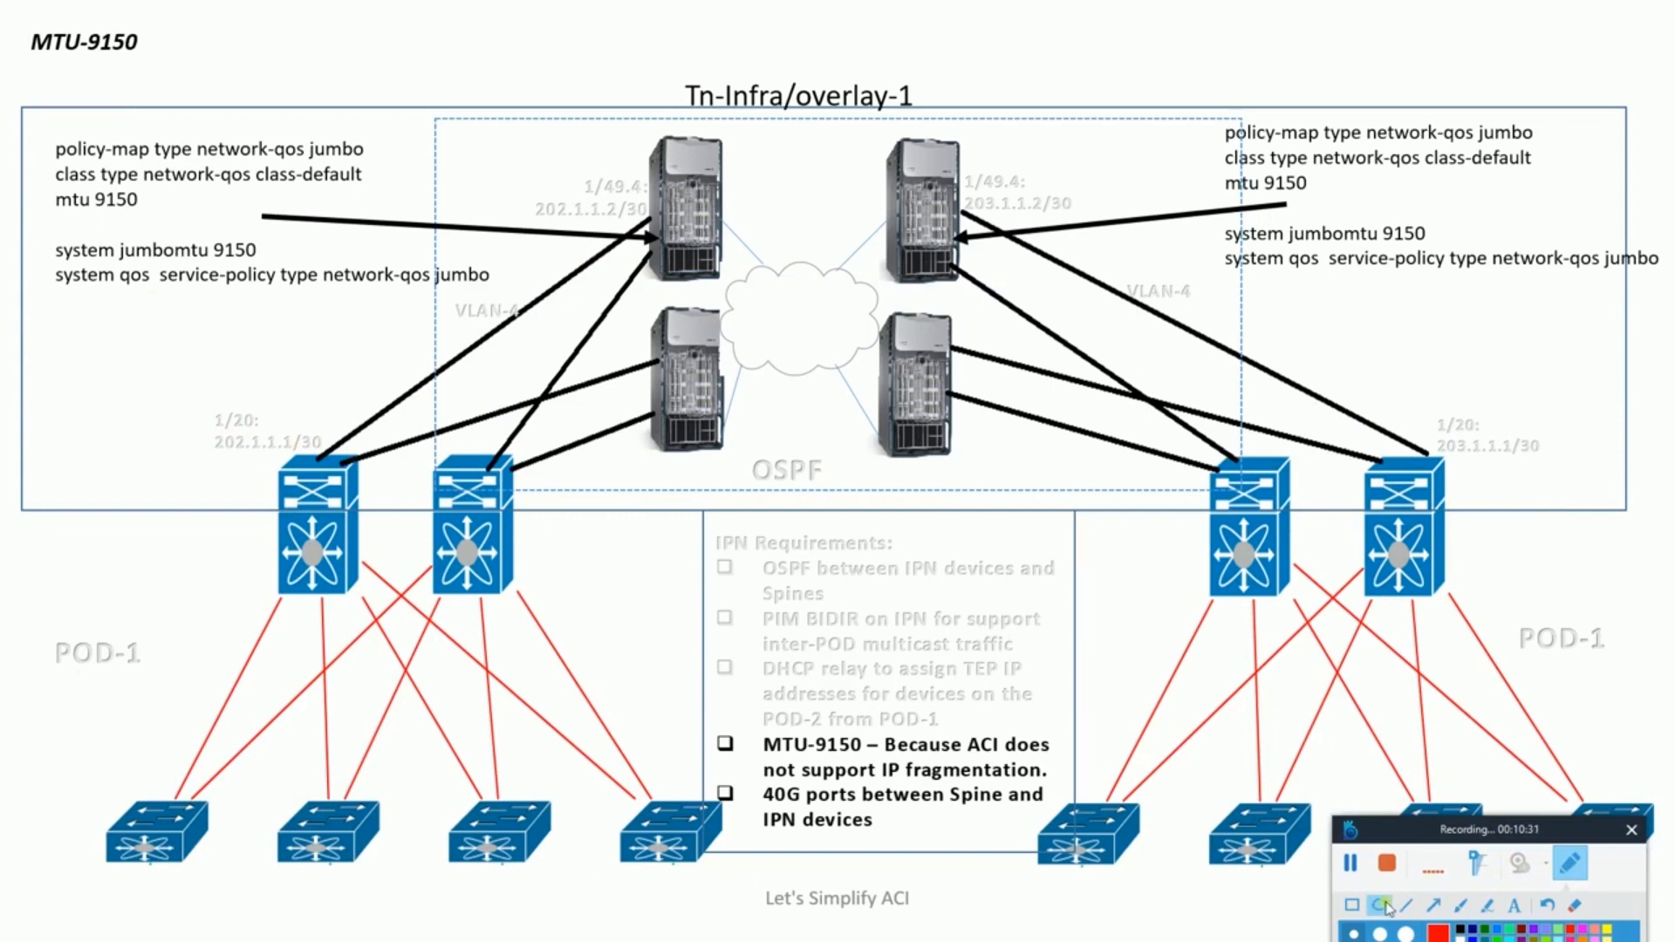
pyautogui.moveTo(206, 403); pyautogui.dragTo(267, 433)
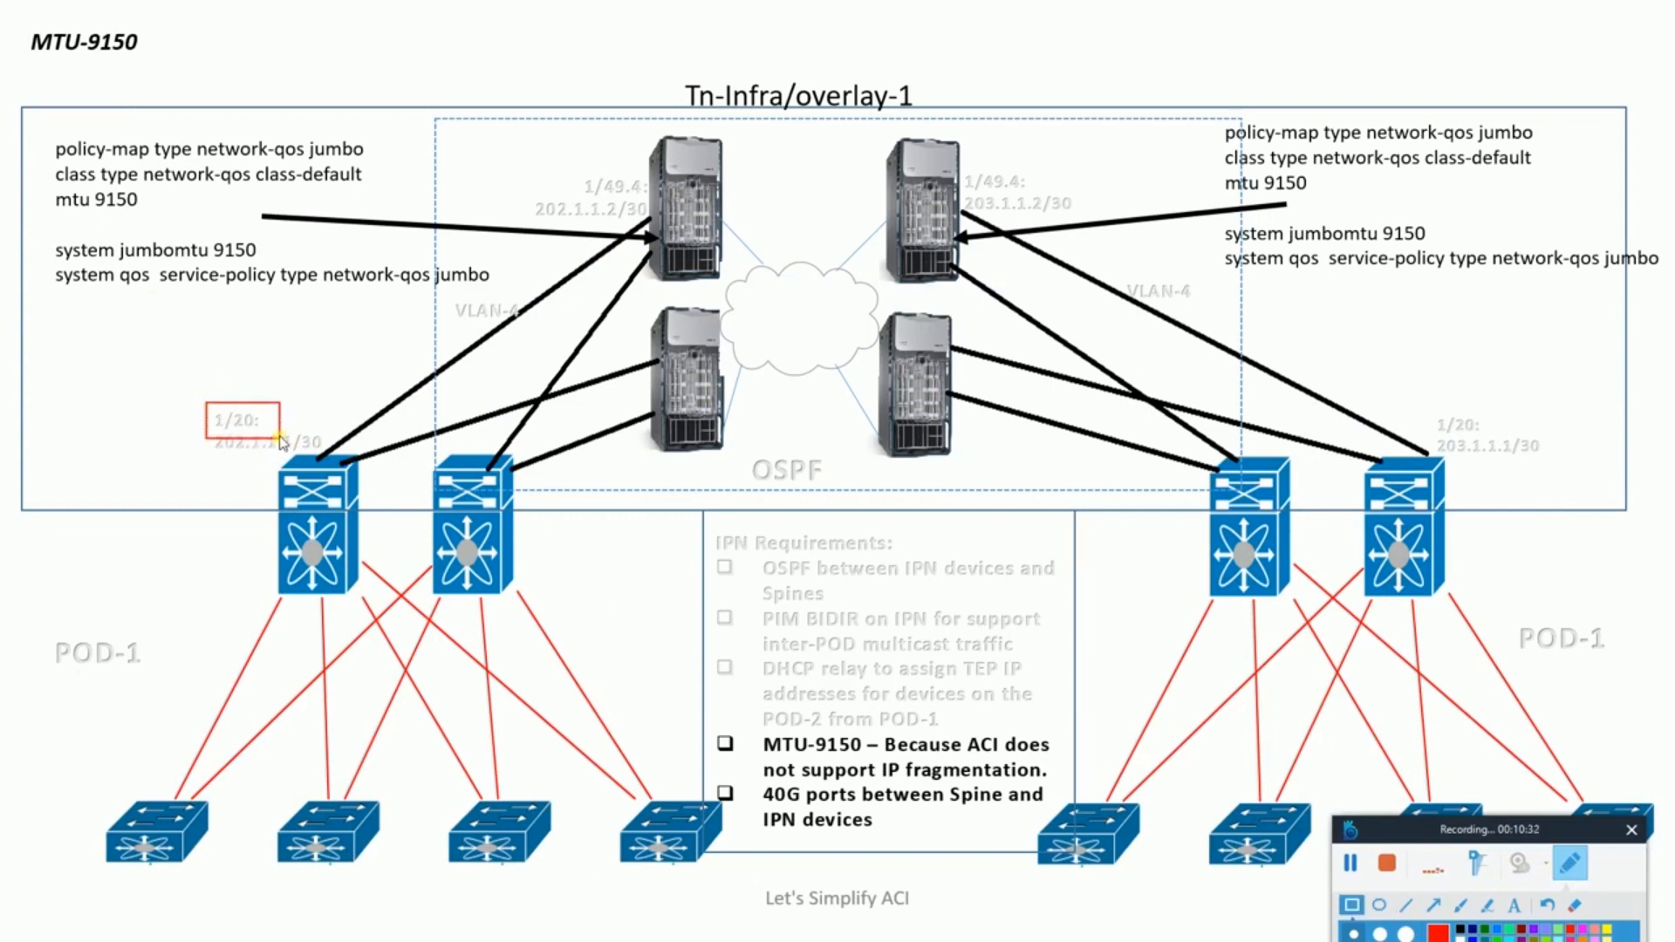
pyautogui.hotkey('alt', 'Tab')
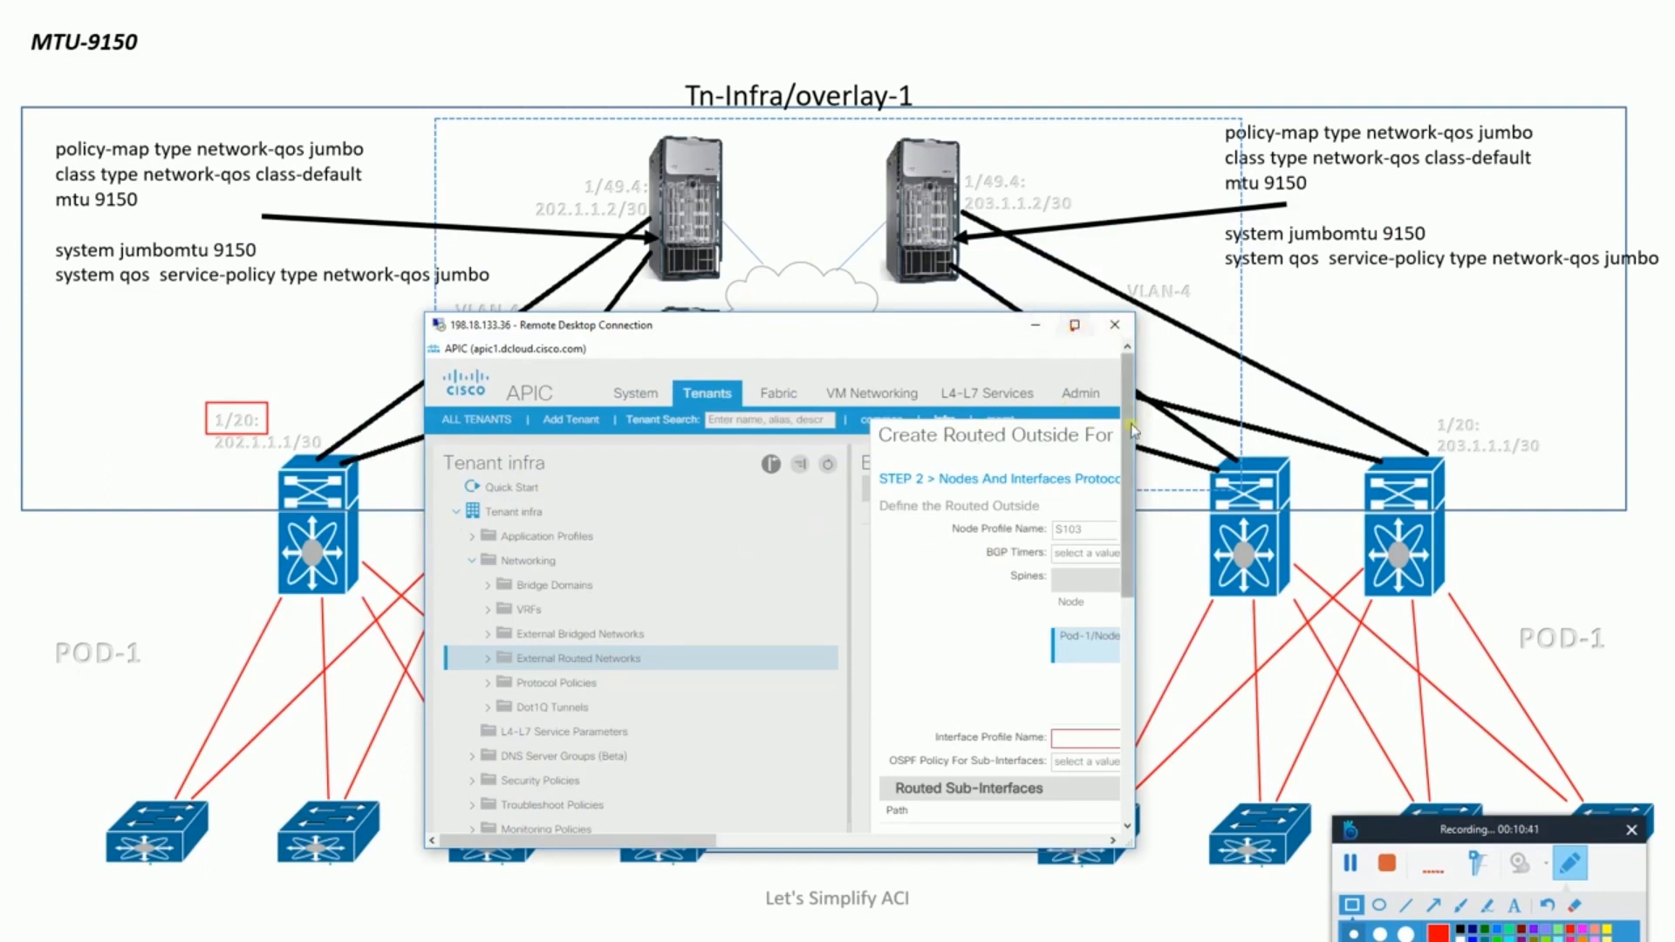
pyautogui.click(1578, 864)
pyautogui.click(1578, 865)
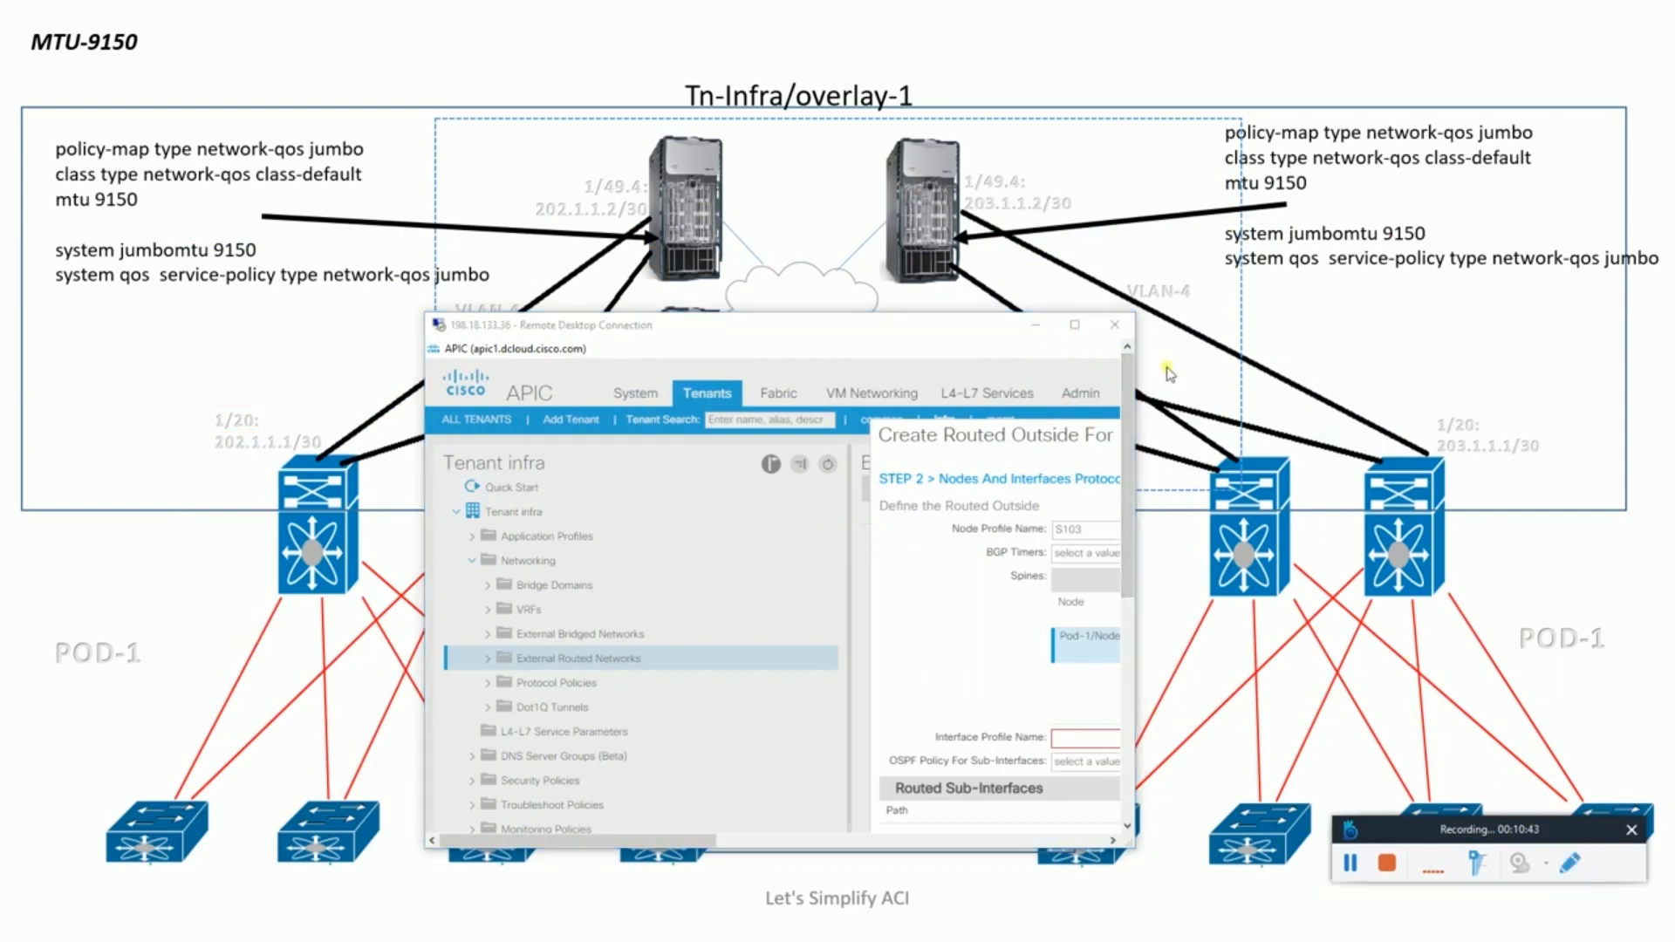
pyautogui.click(1075, 325)
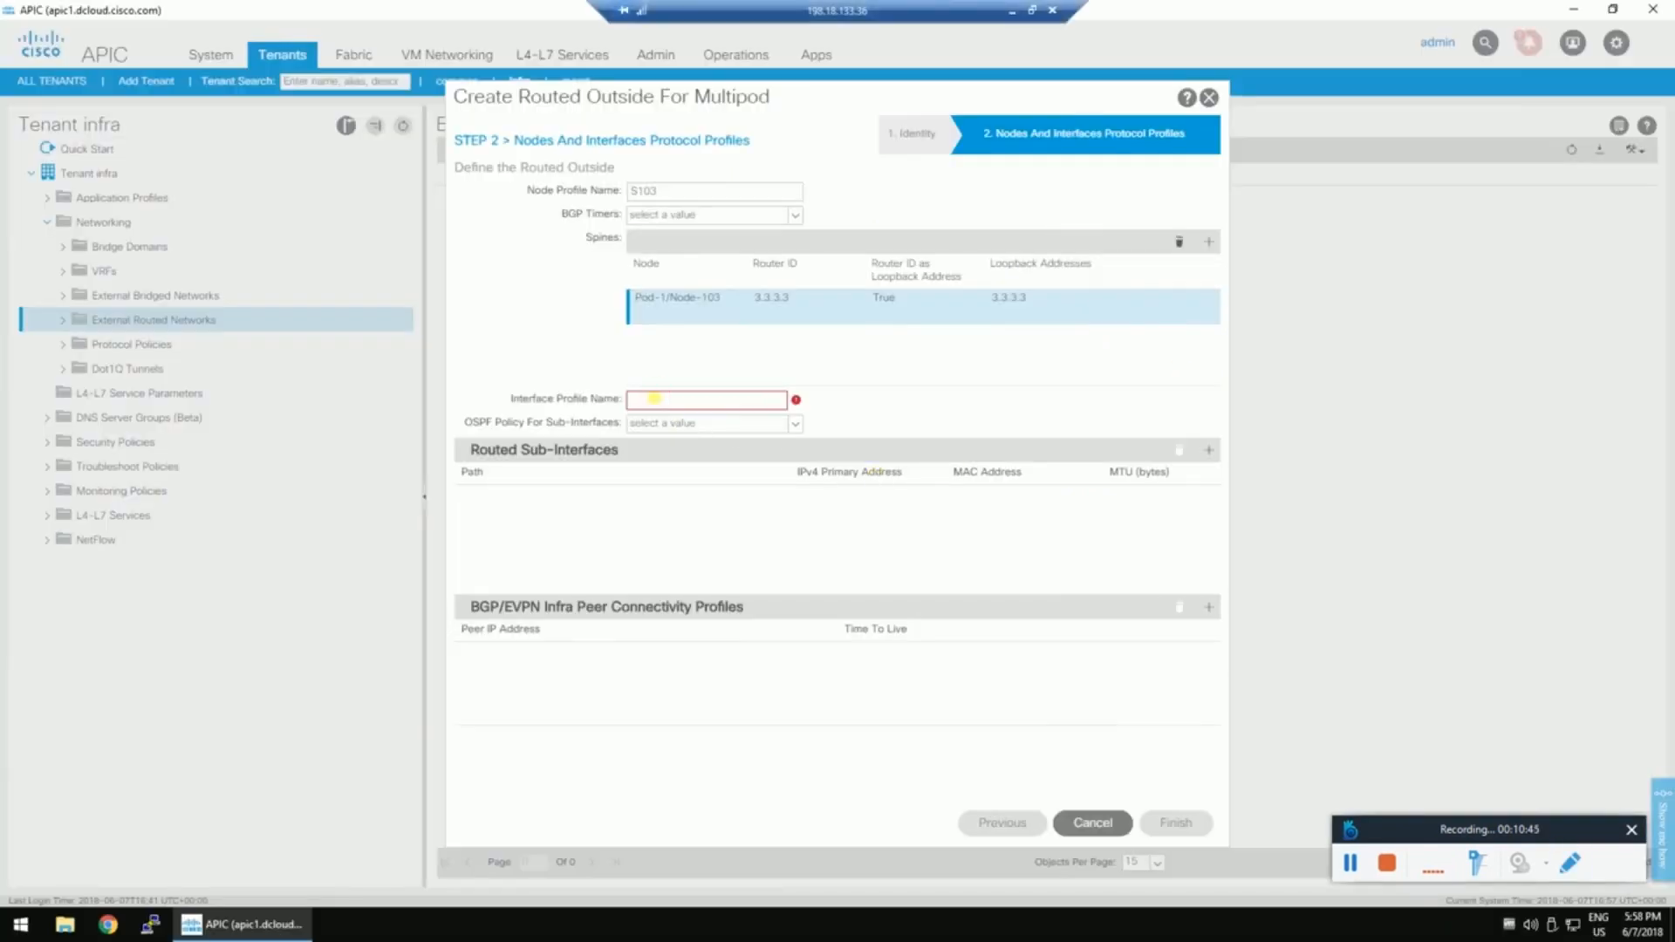
# Name interface profile 1-20 and give it new OSPF policy 1-20: point-to-point, advertise subnet, MTU ignore.
pyautogui.write('1-20')
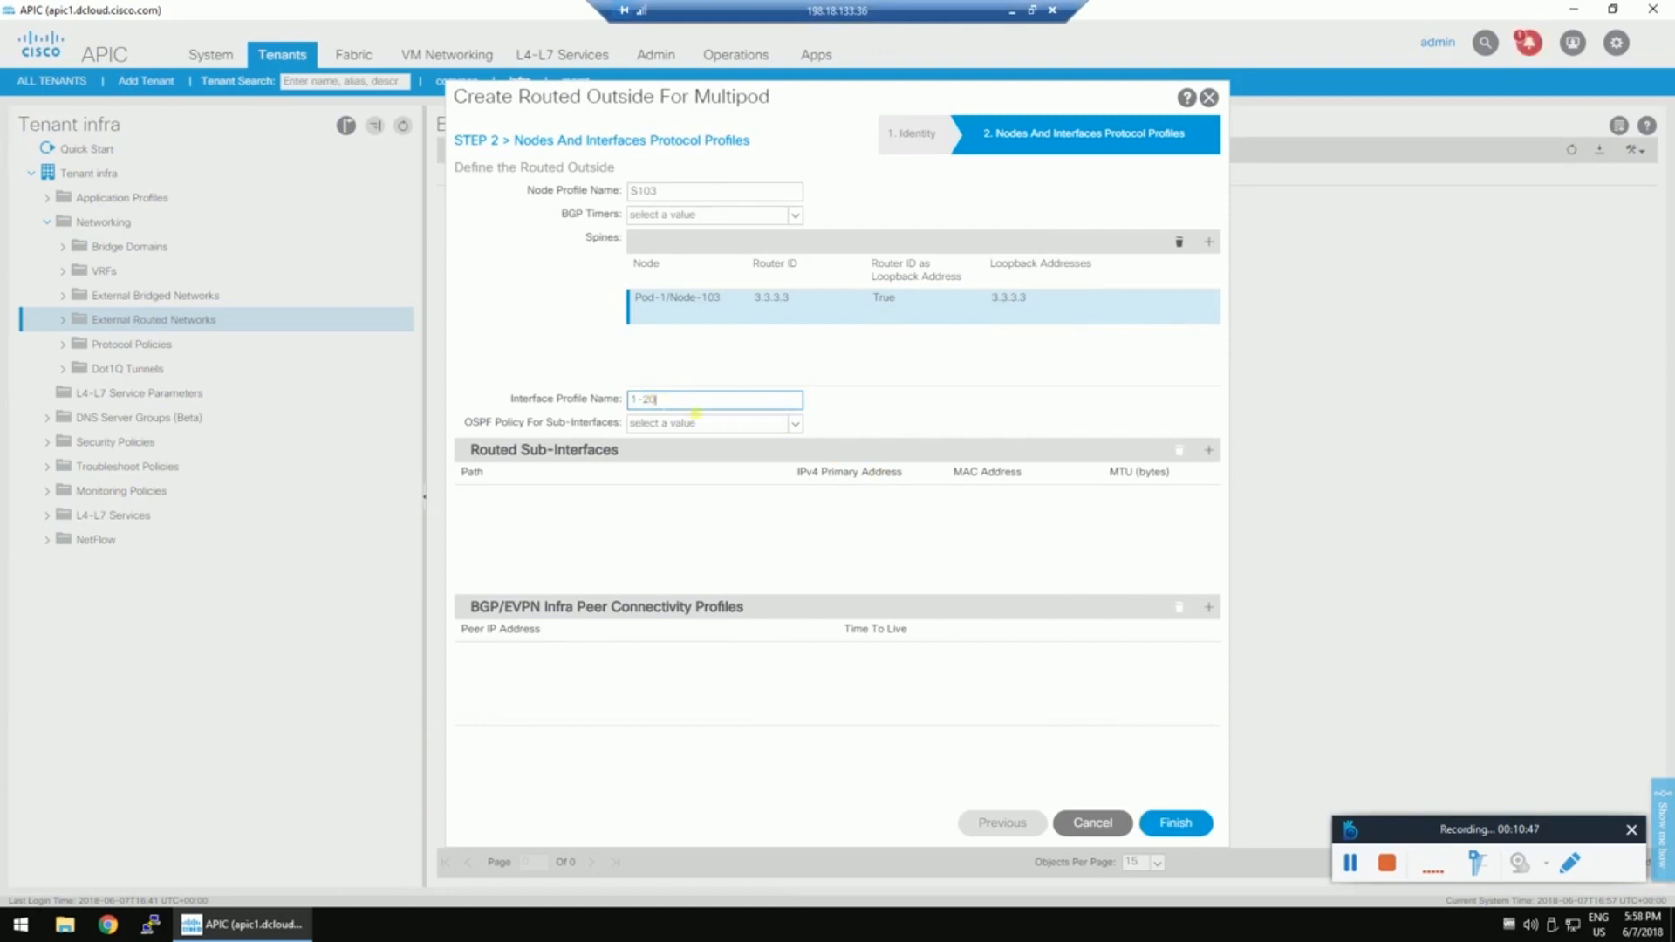
pyautogui.click(795, 423)
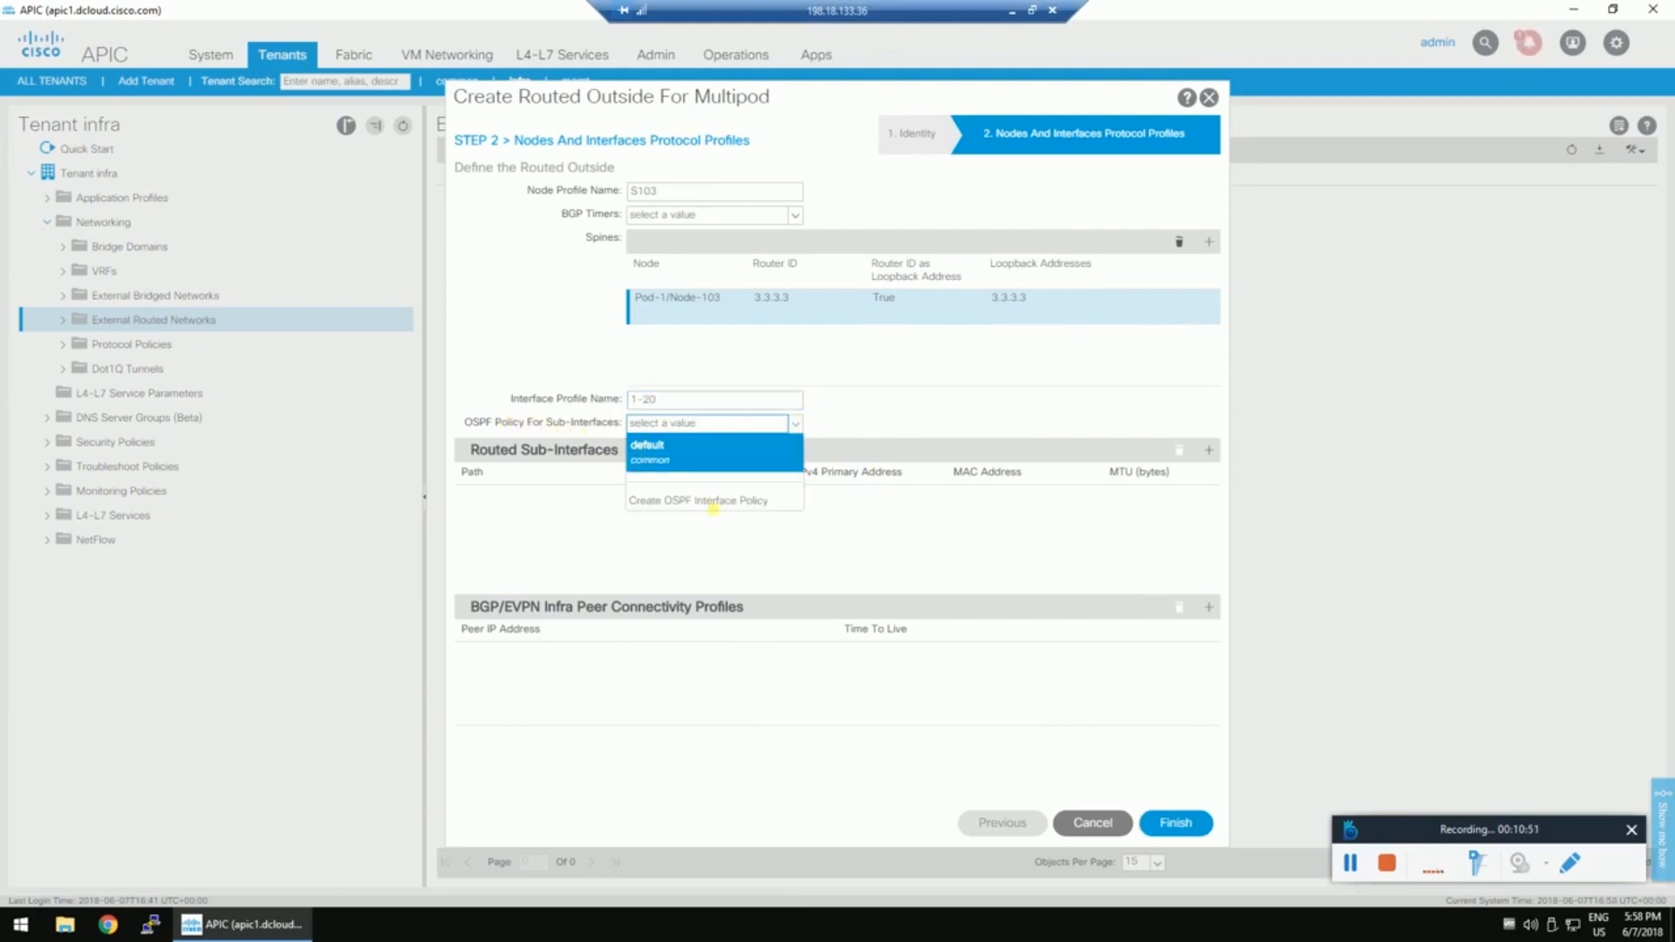
pyautogui.click(784, 523)
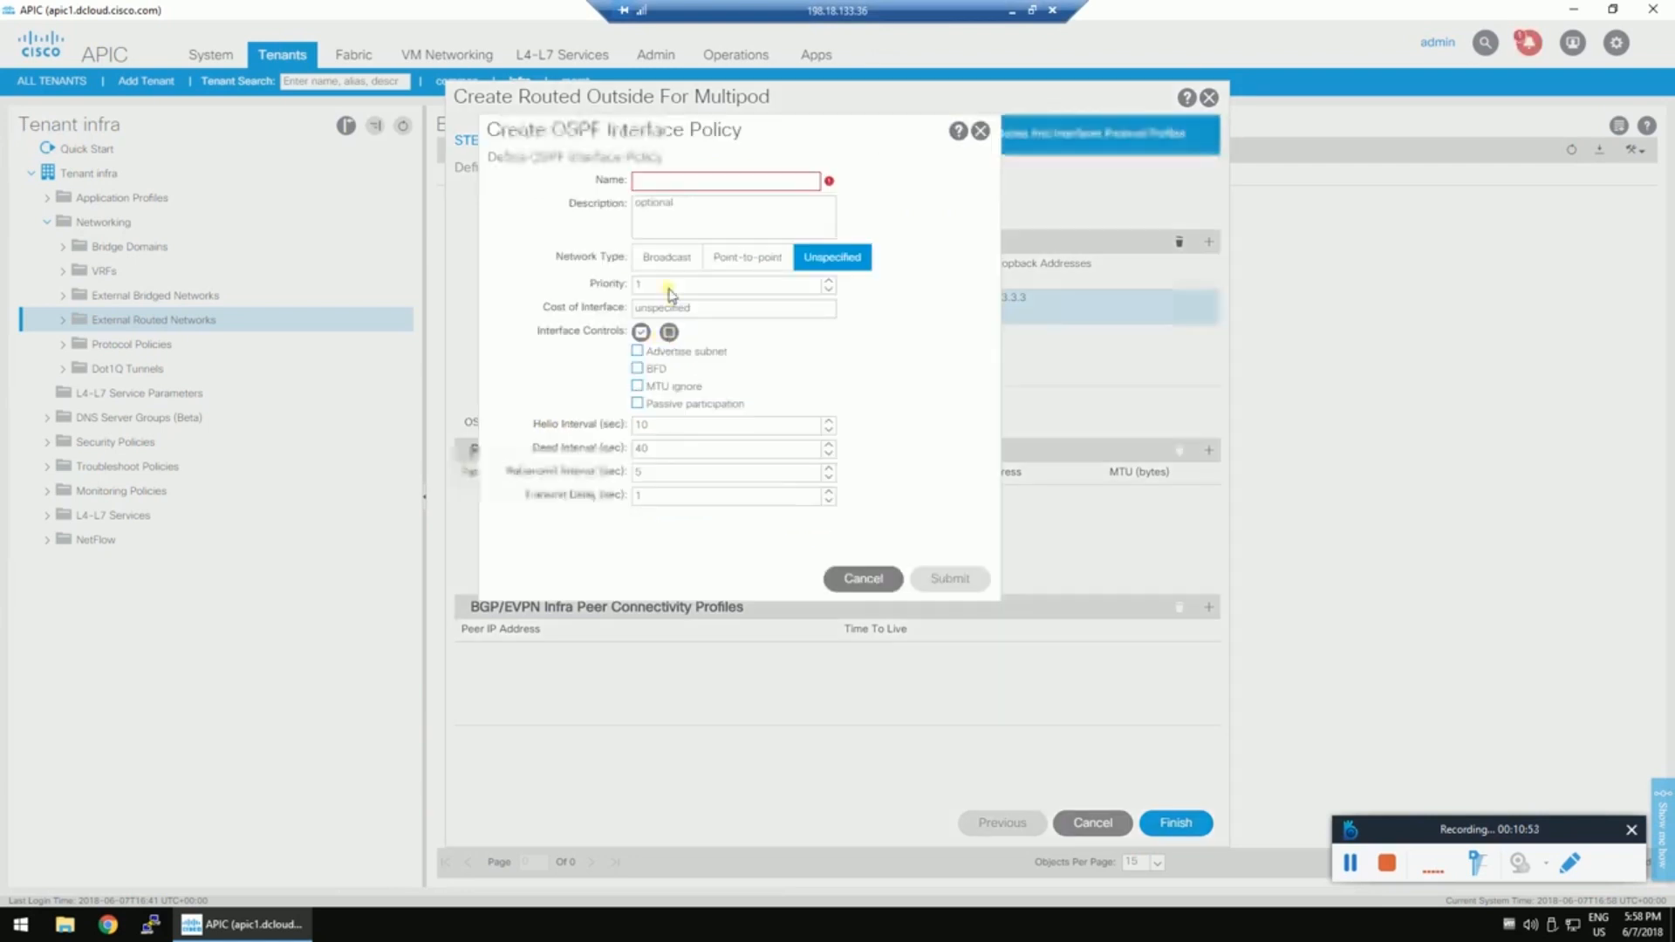
pyautogui.click(752, 286)
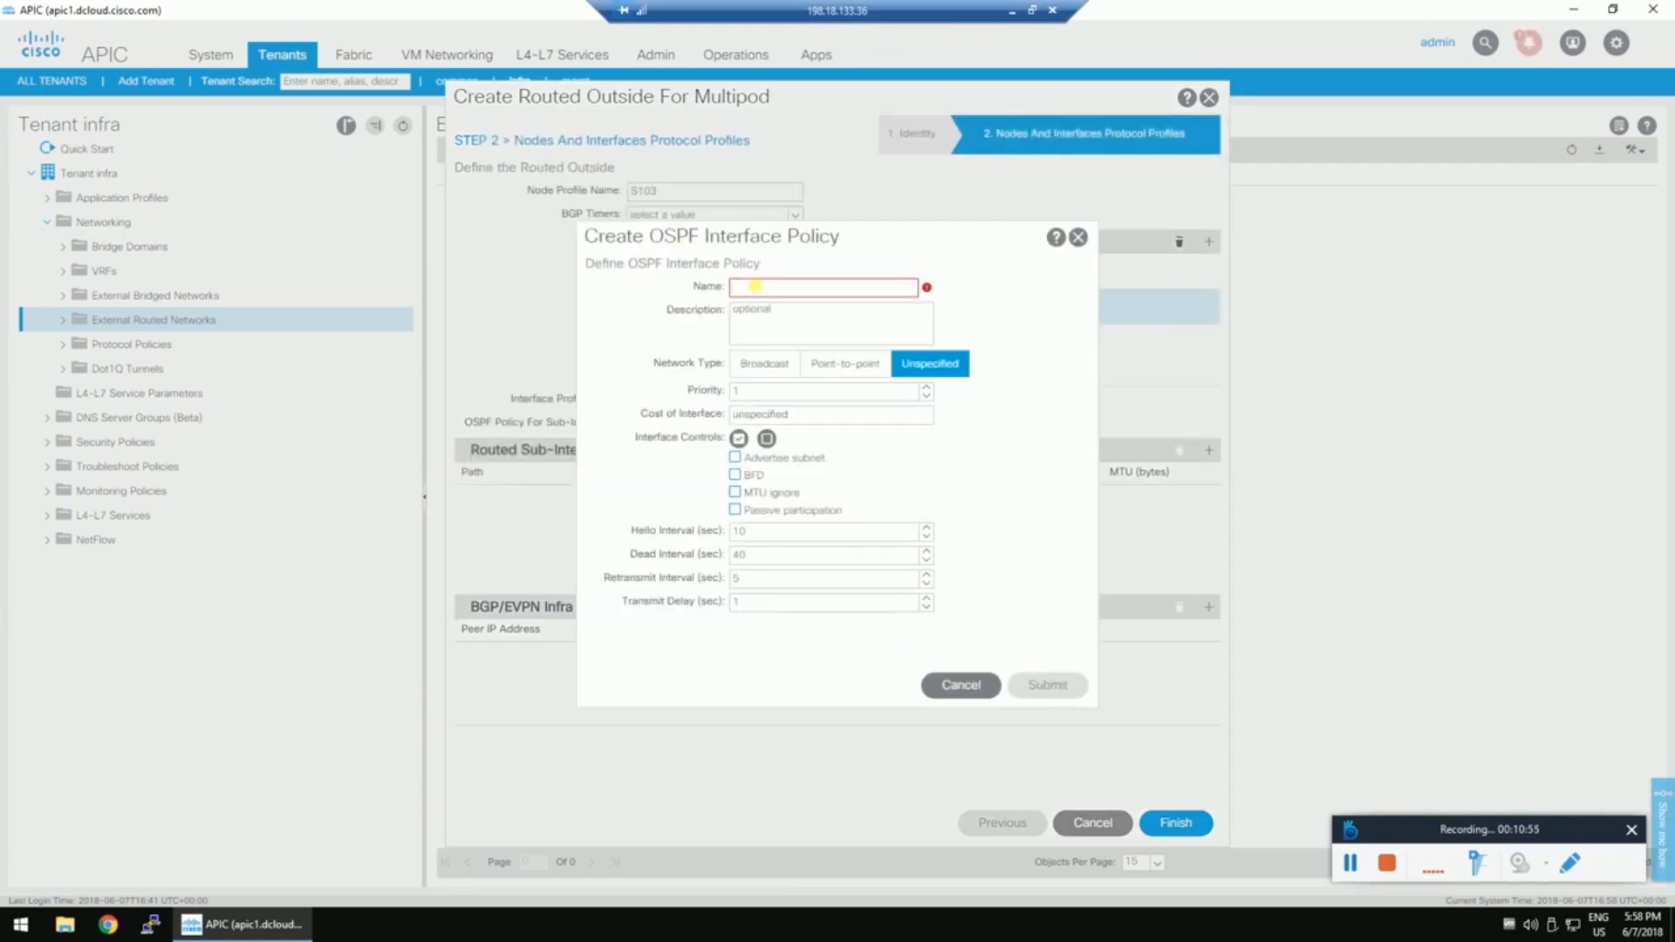
pyautogui.write('1-20')
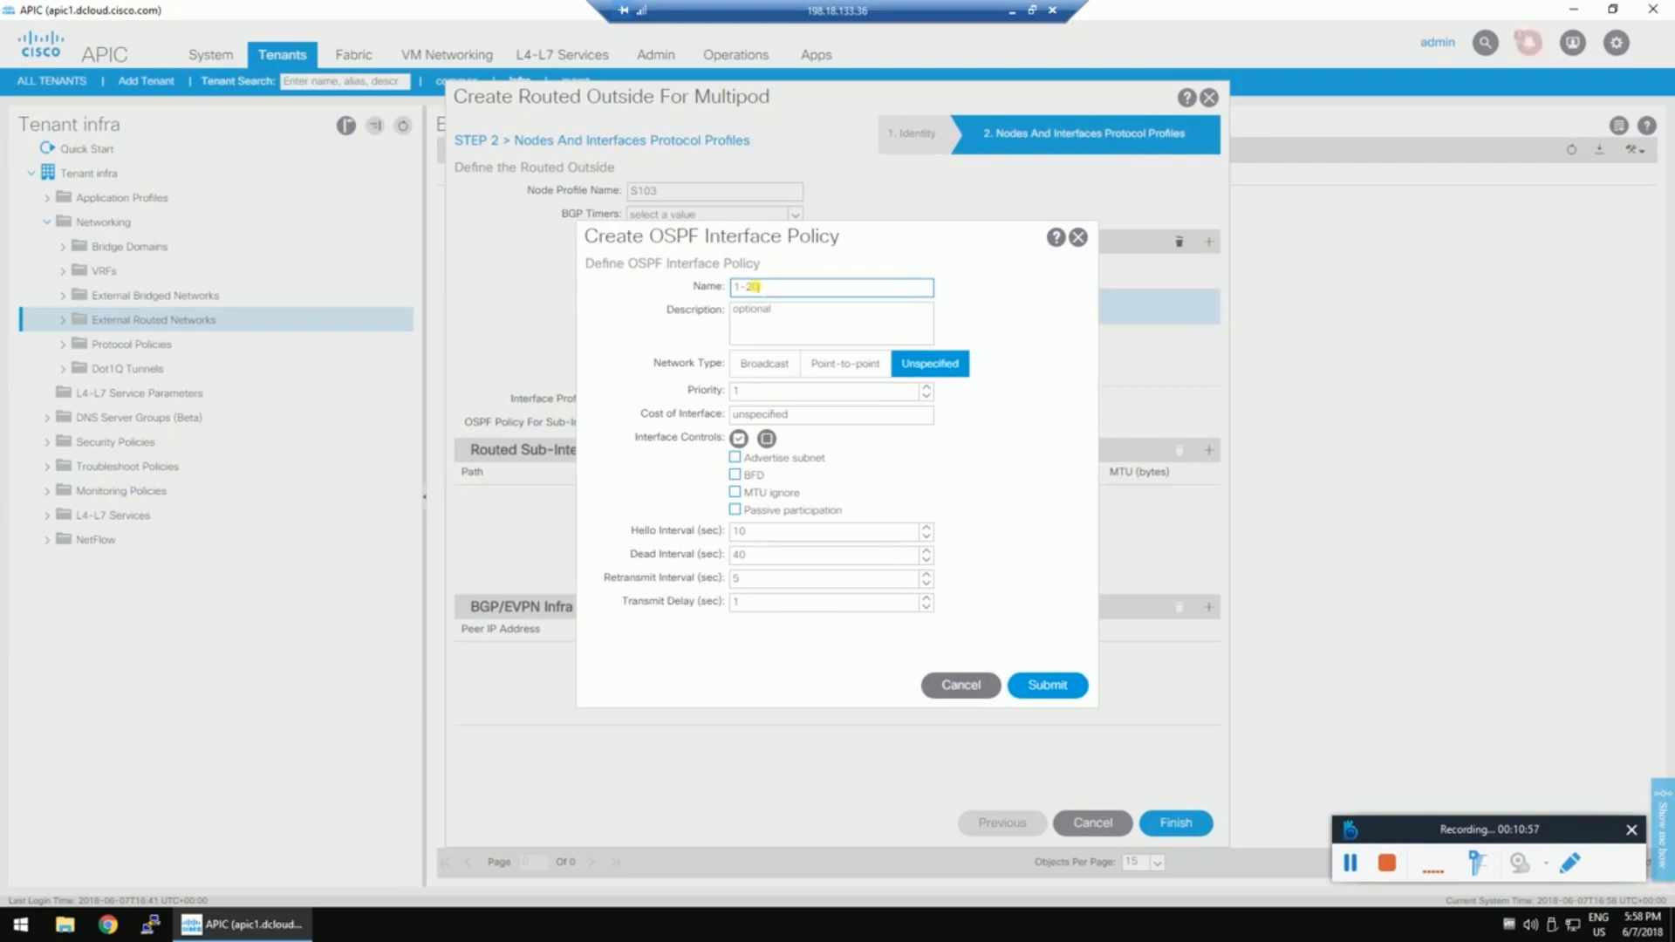
pyautogui.click(837, 365)
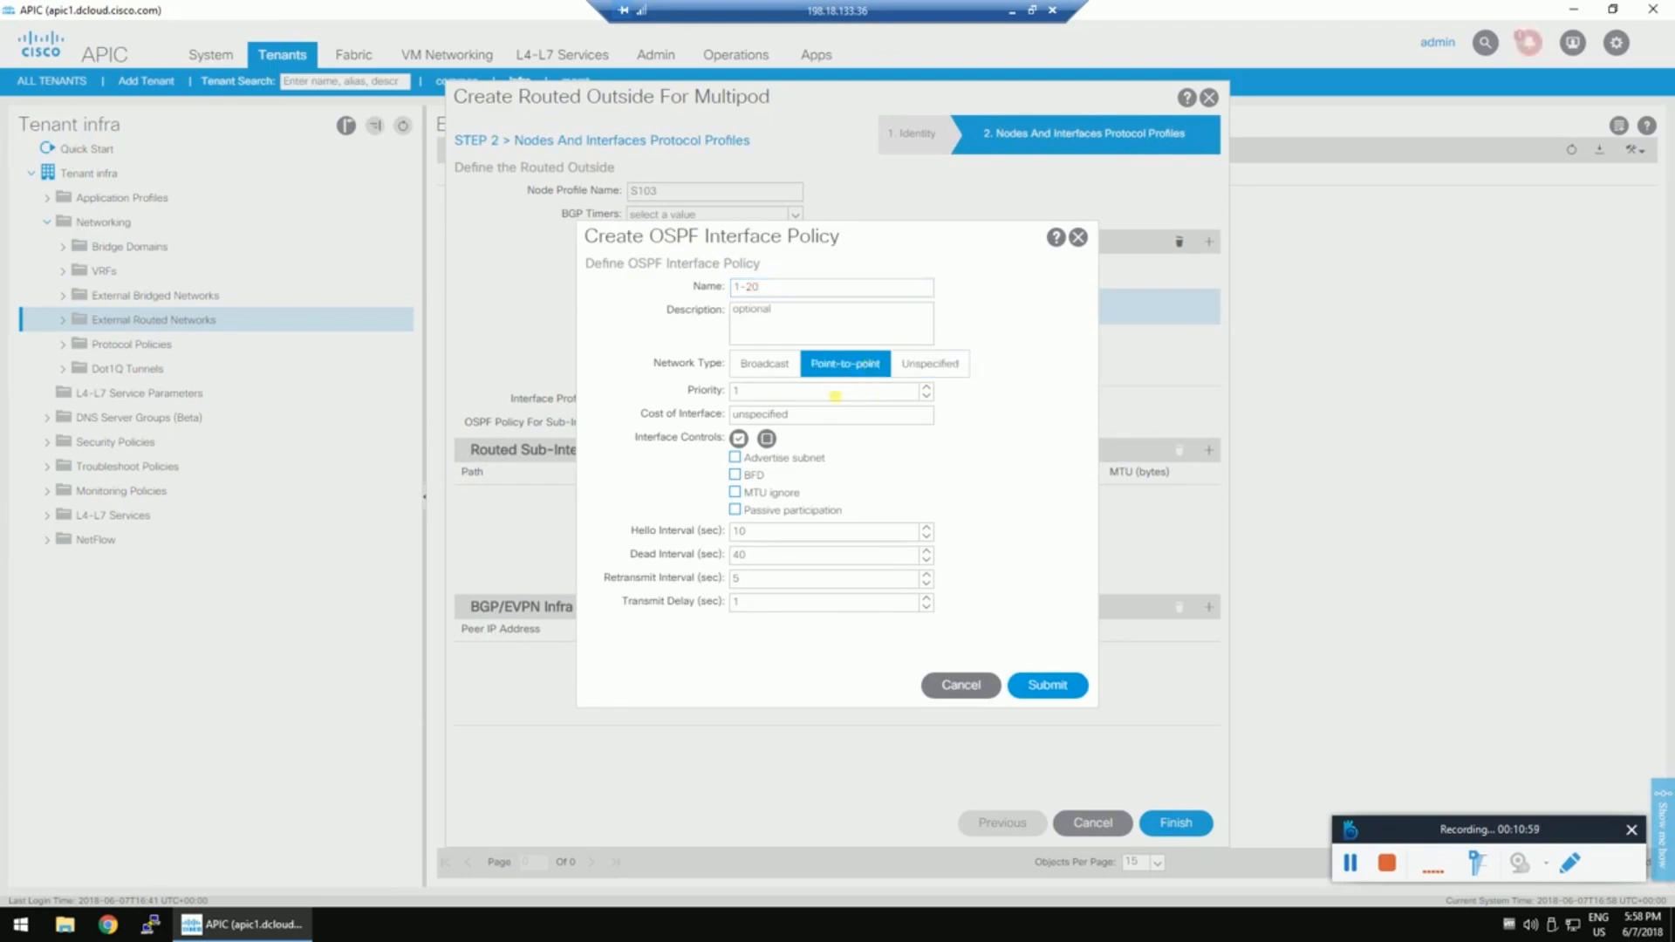
pyautogui.click(750, 460)
pyautogui.click(766, 494)
pyautogui.click(1062, 689)
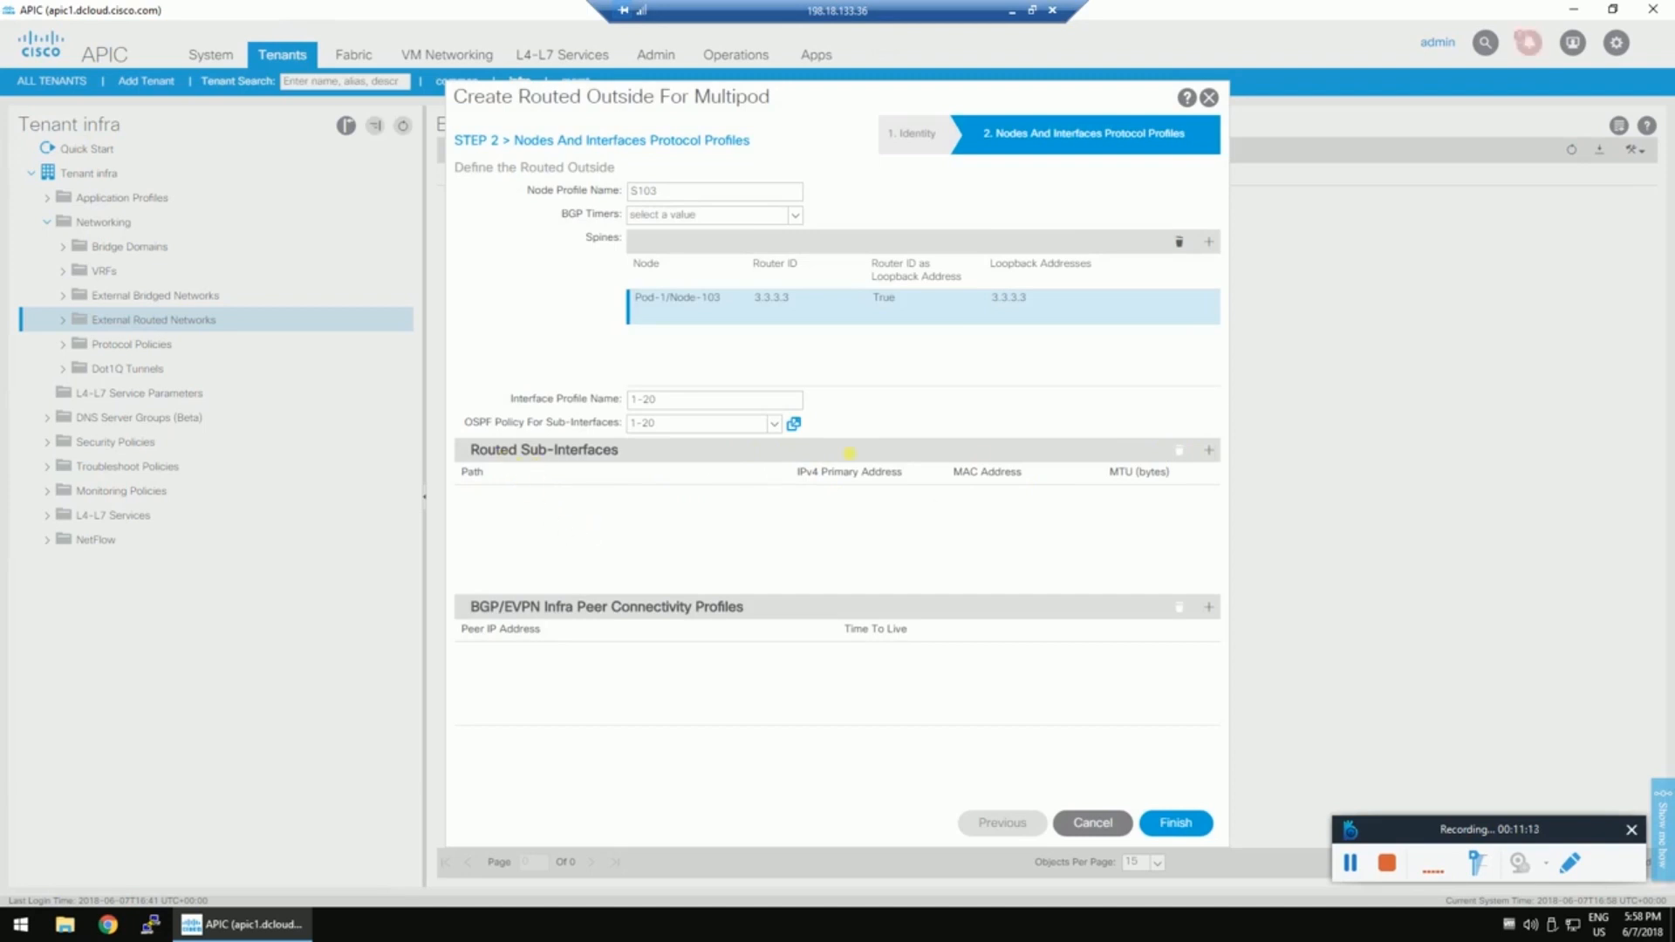
# Add a routed sub-interface row with path Pod-1/Node-103/eth1/20.
pyautogui.click(1208, 450)
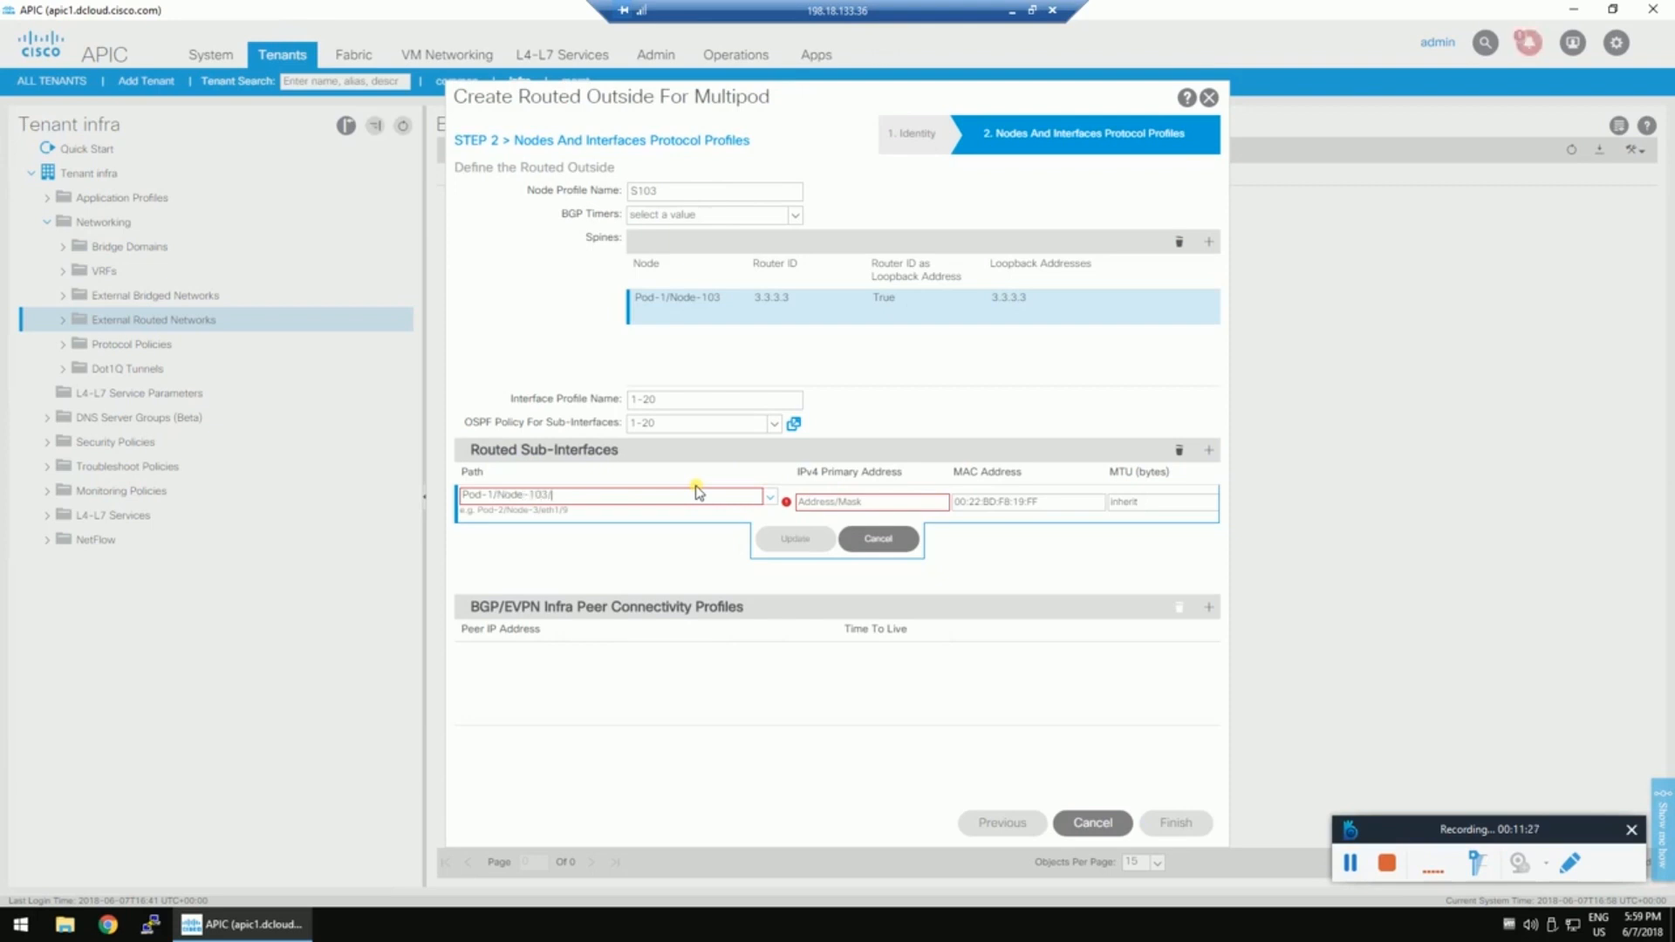
pyautogui.write('20')
pyautogui.click(873, 498)
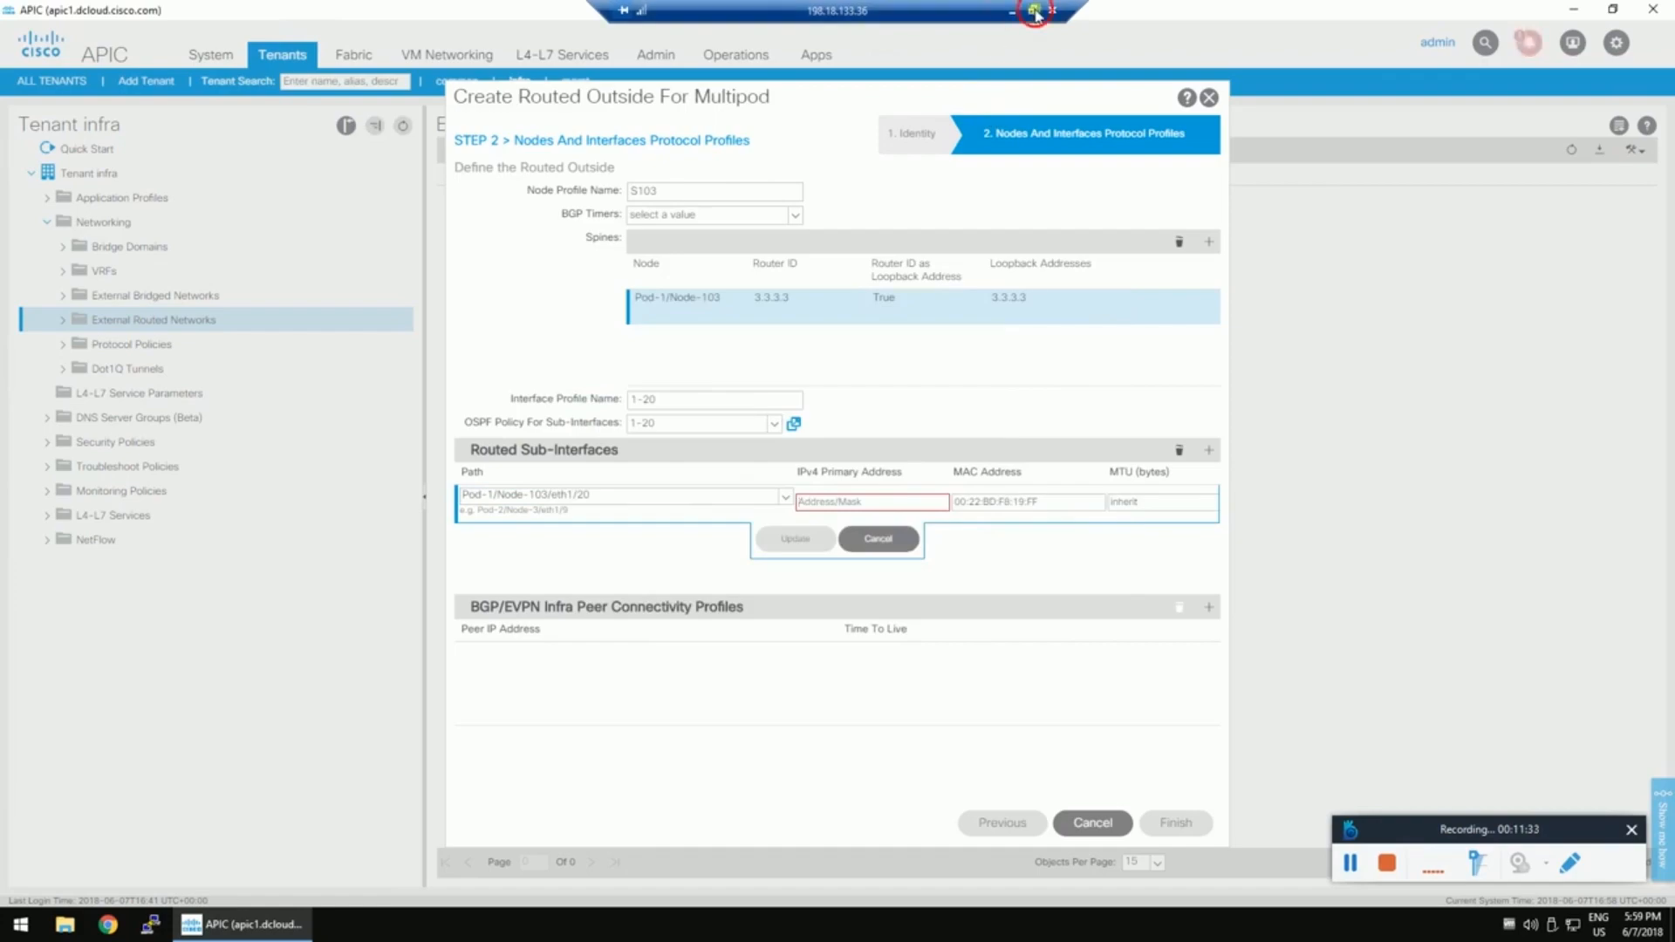
pyautogui.click(1031, 9)
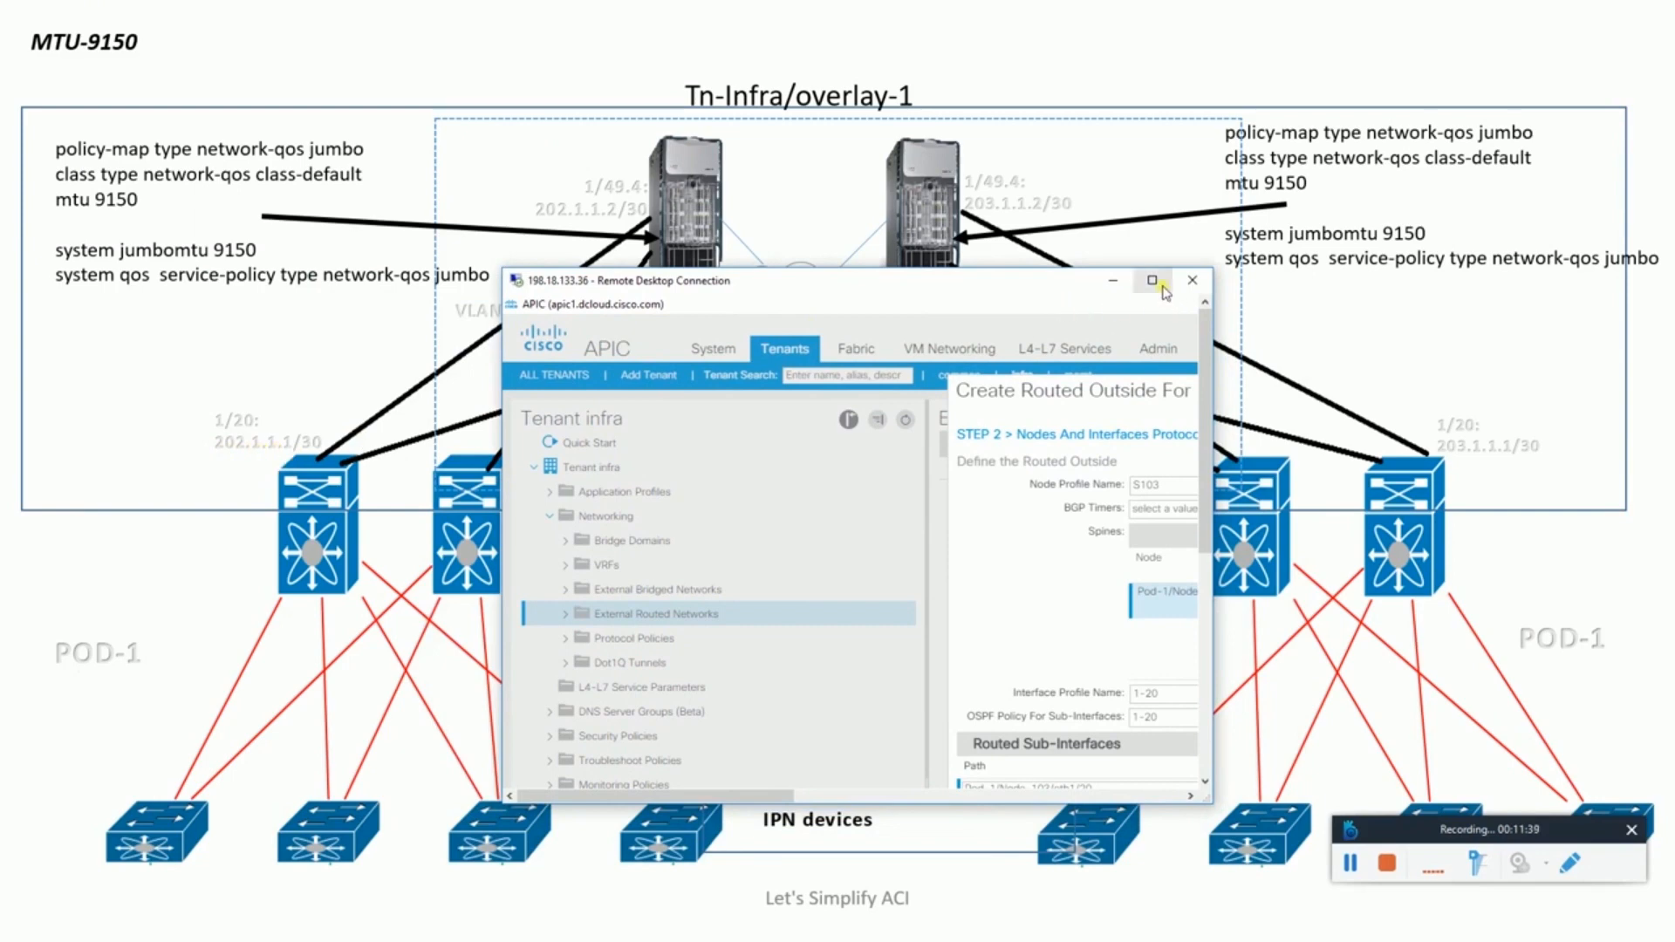
pyautogui.click(1152, 281)
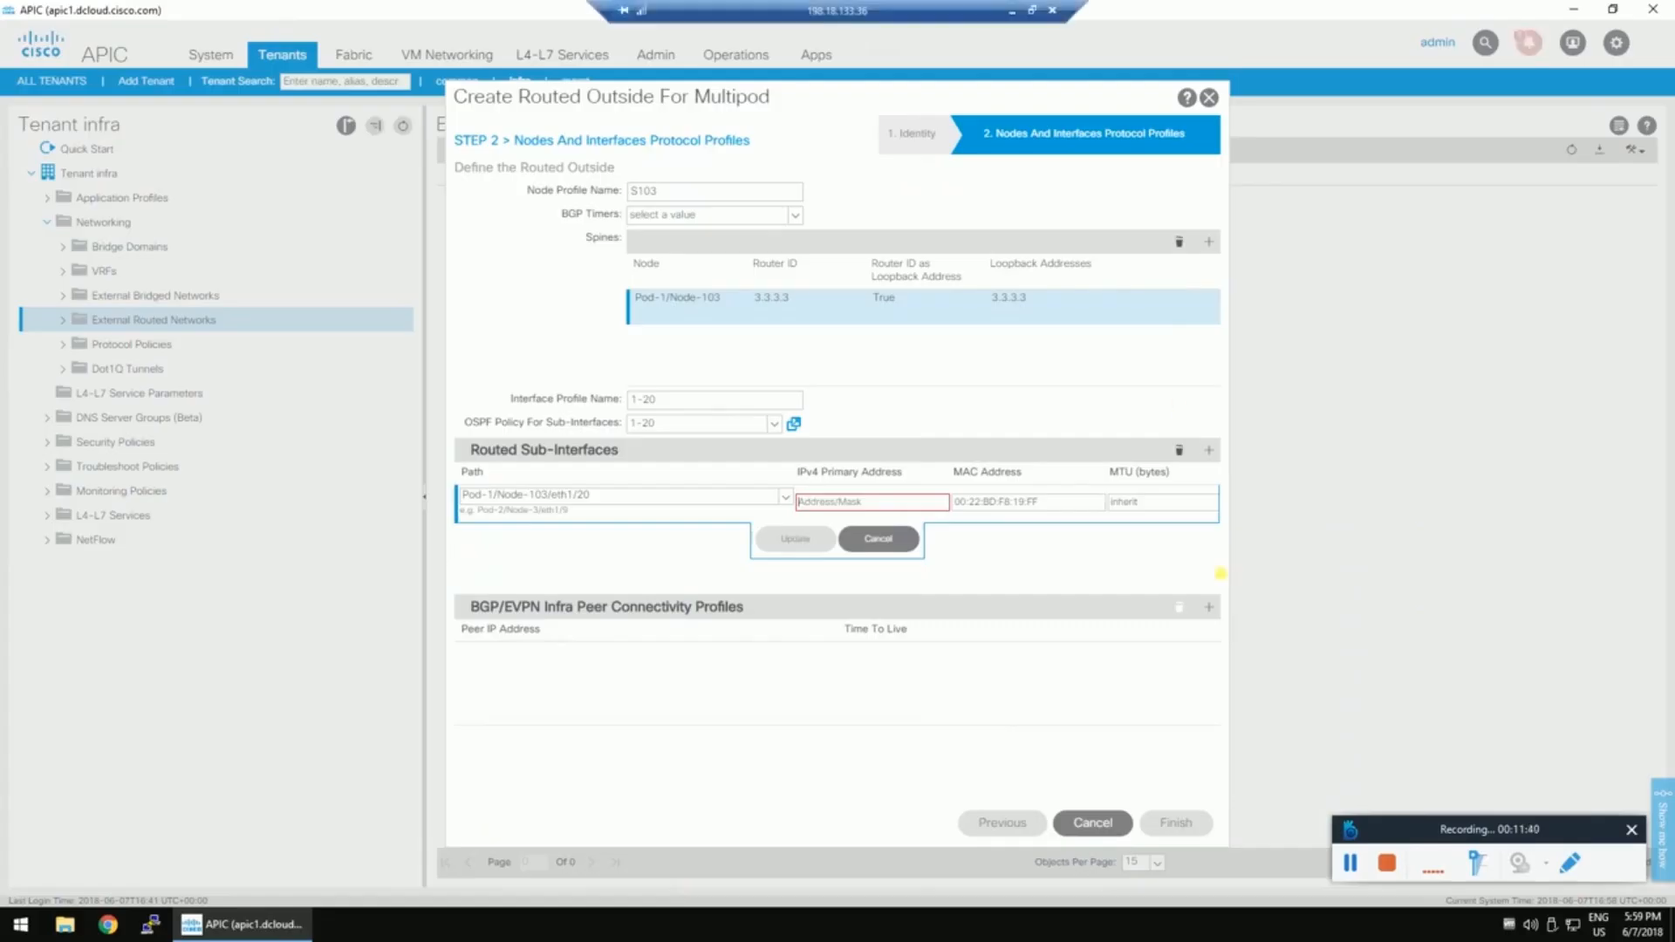
# Give the sub-interface IPv4 address 202.1.1.1/30, commit it, and bring the network diagram into view.
pyautogui.click(843, 502)
pyautogui.write('202.')
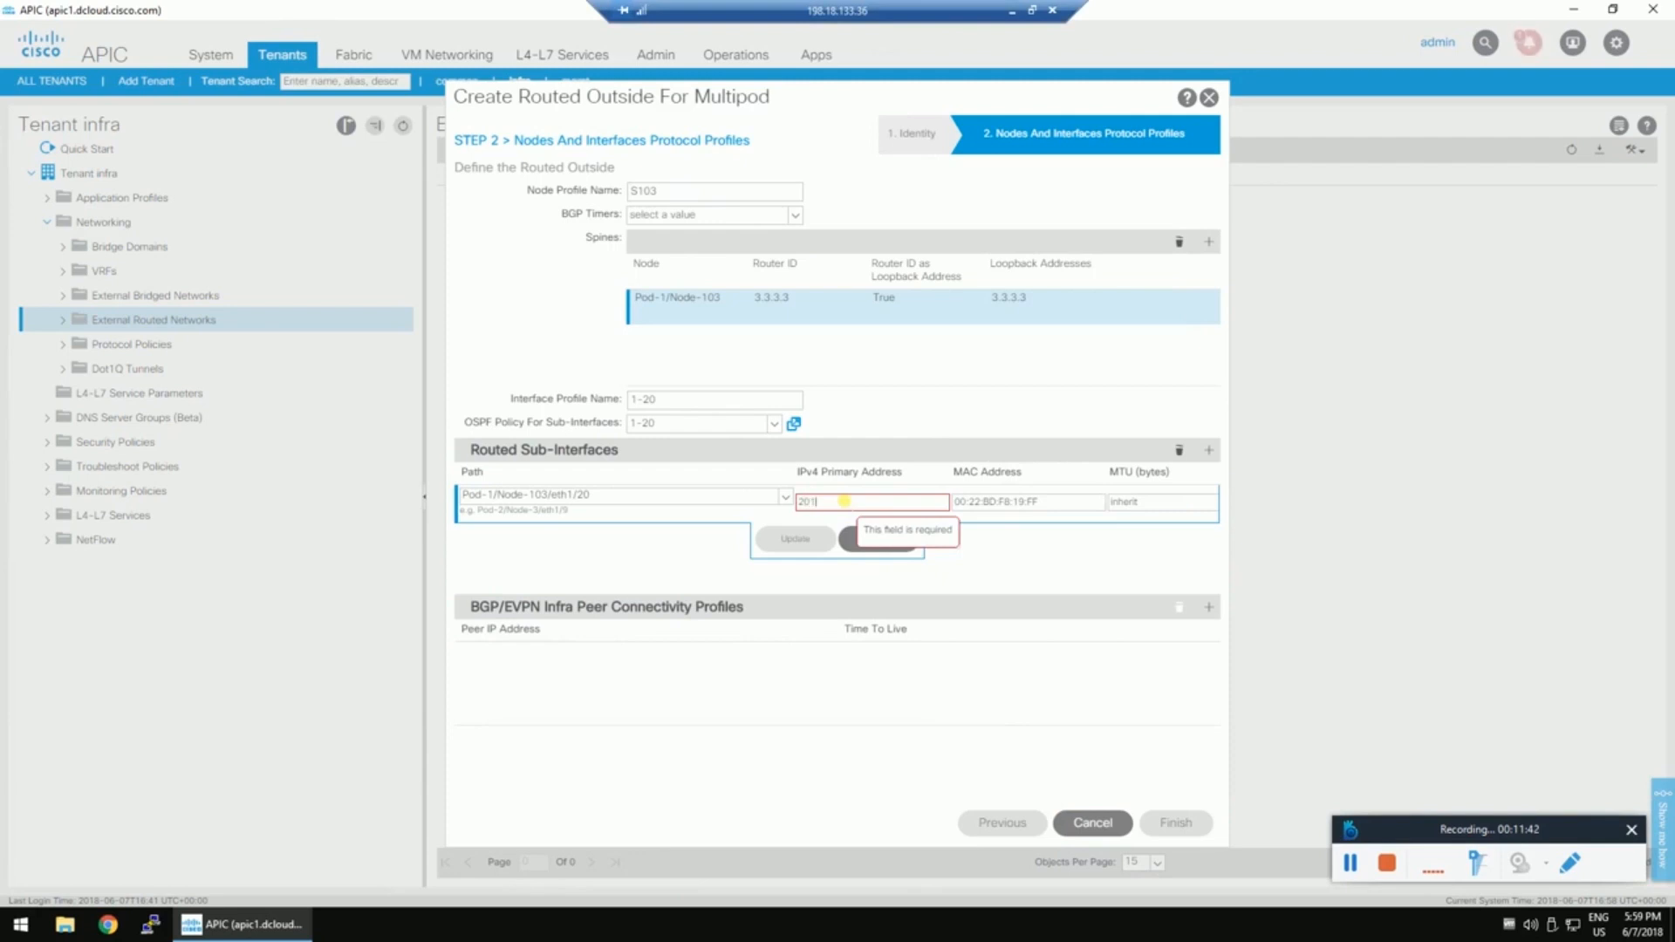
pyautogui.write('1.')
pyautogui.click(1031, 9)
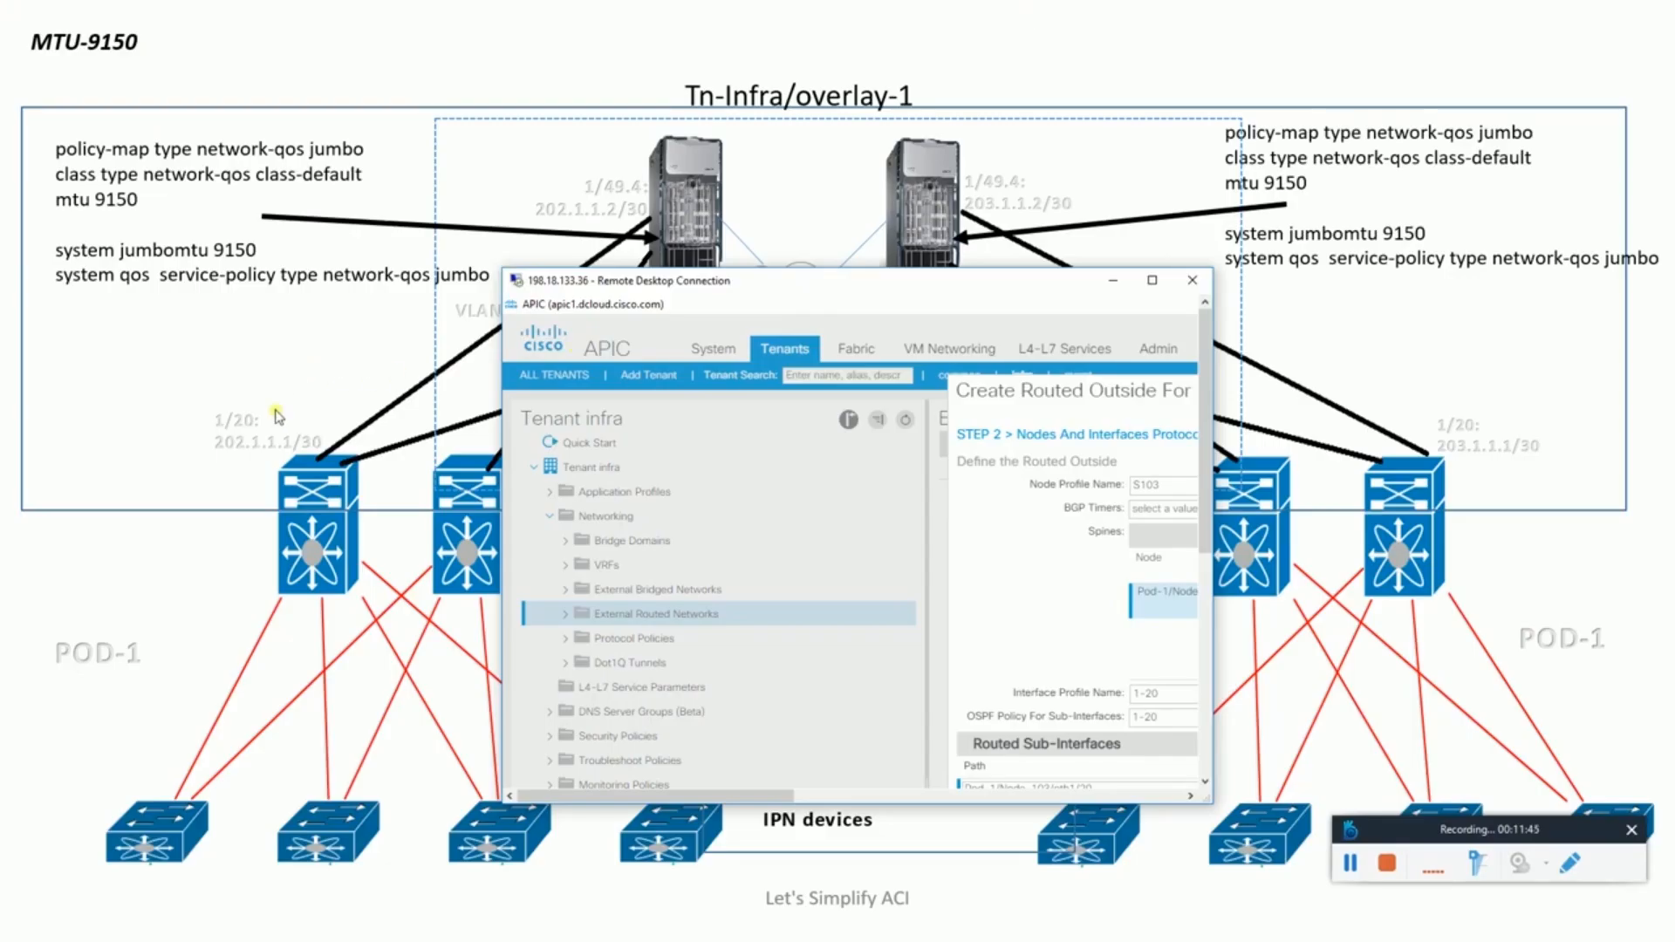
pyautogui.click(1152, 280)
pyautogui.click(828, 501)
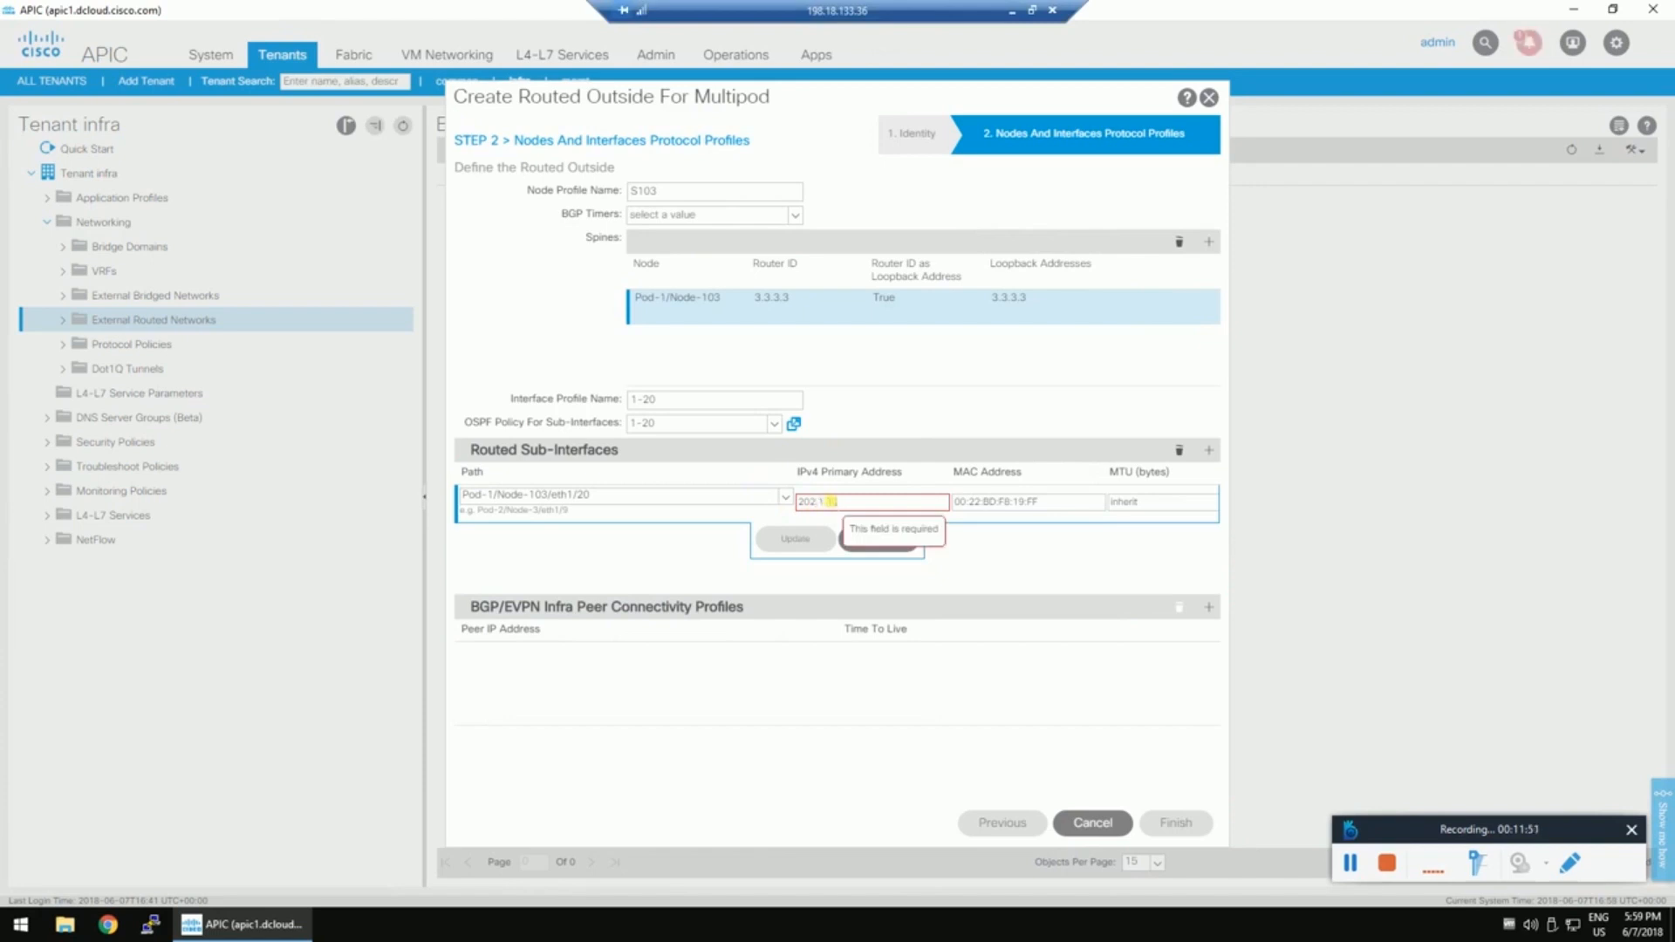
pyautogui.write('1/30')
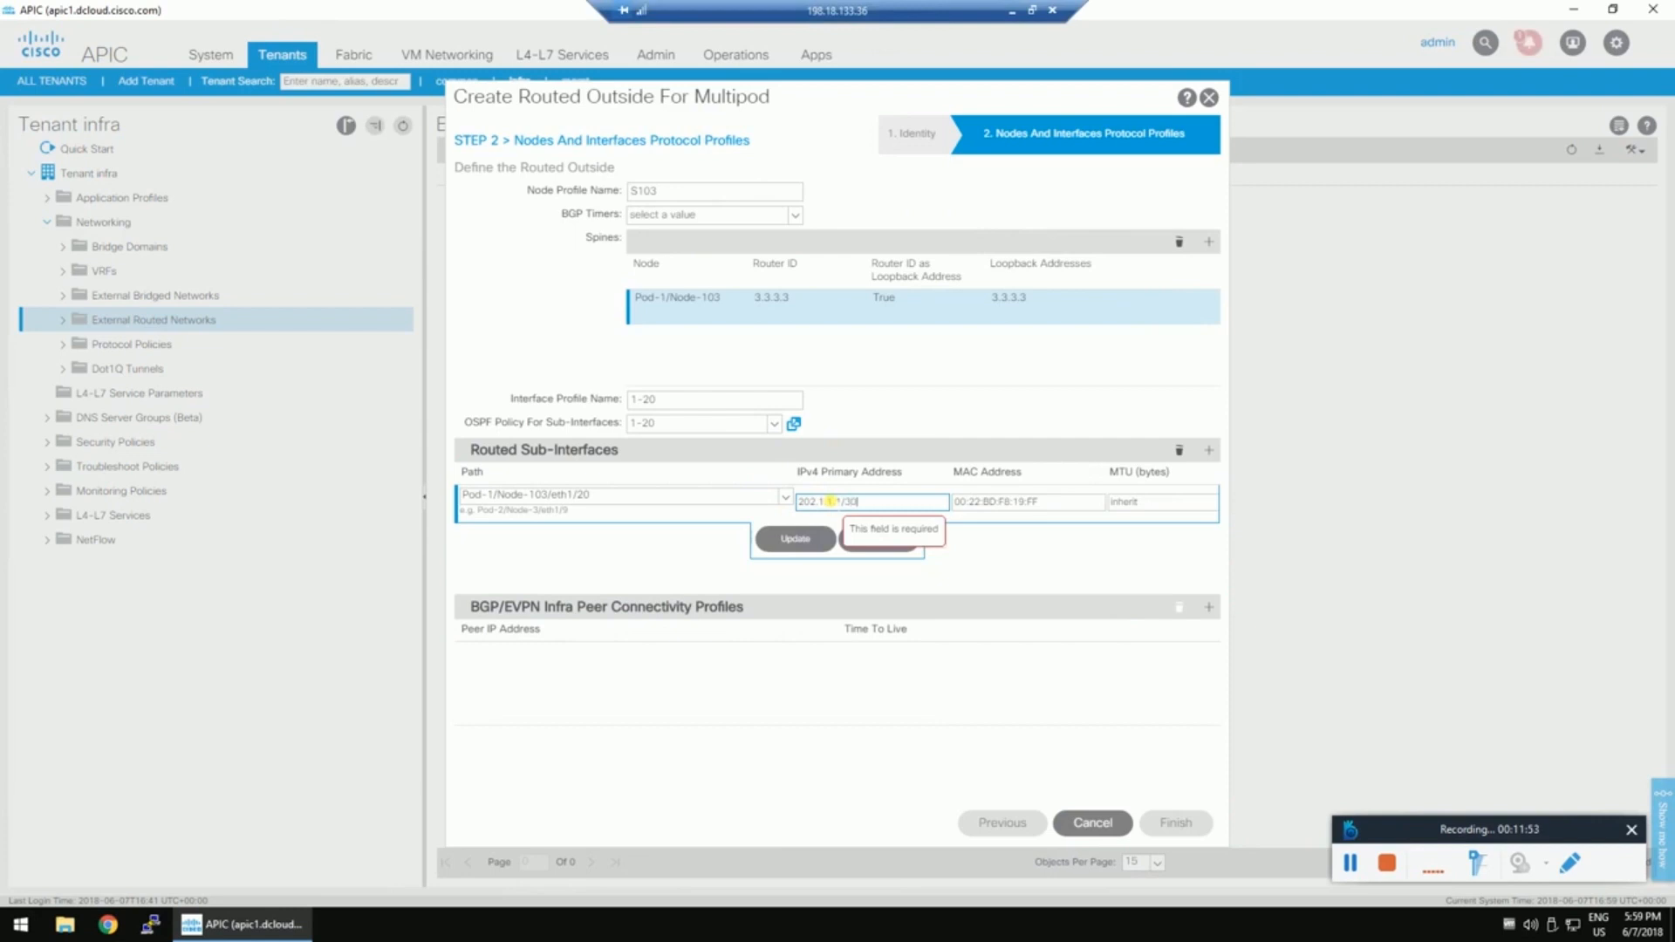
pyautogui.click(795, 539)
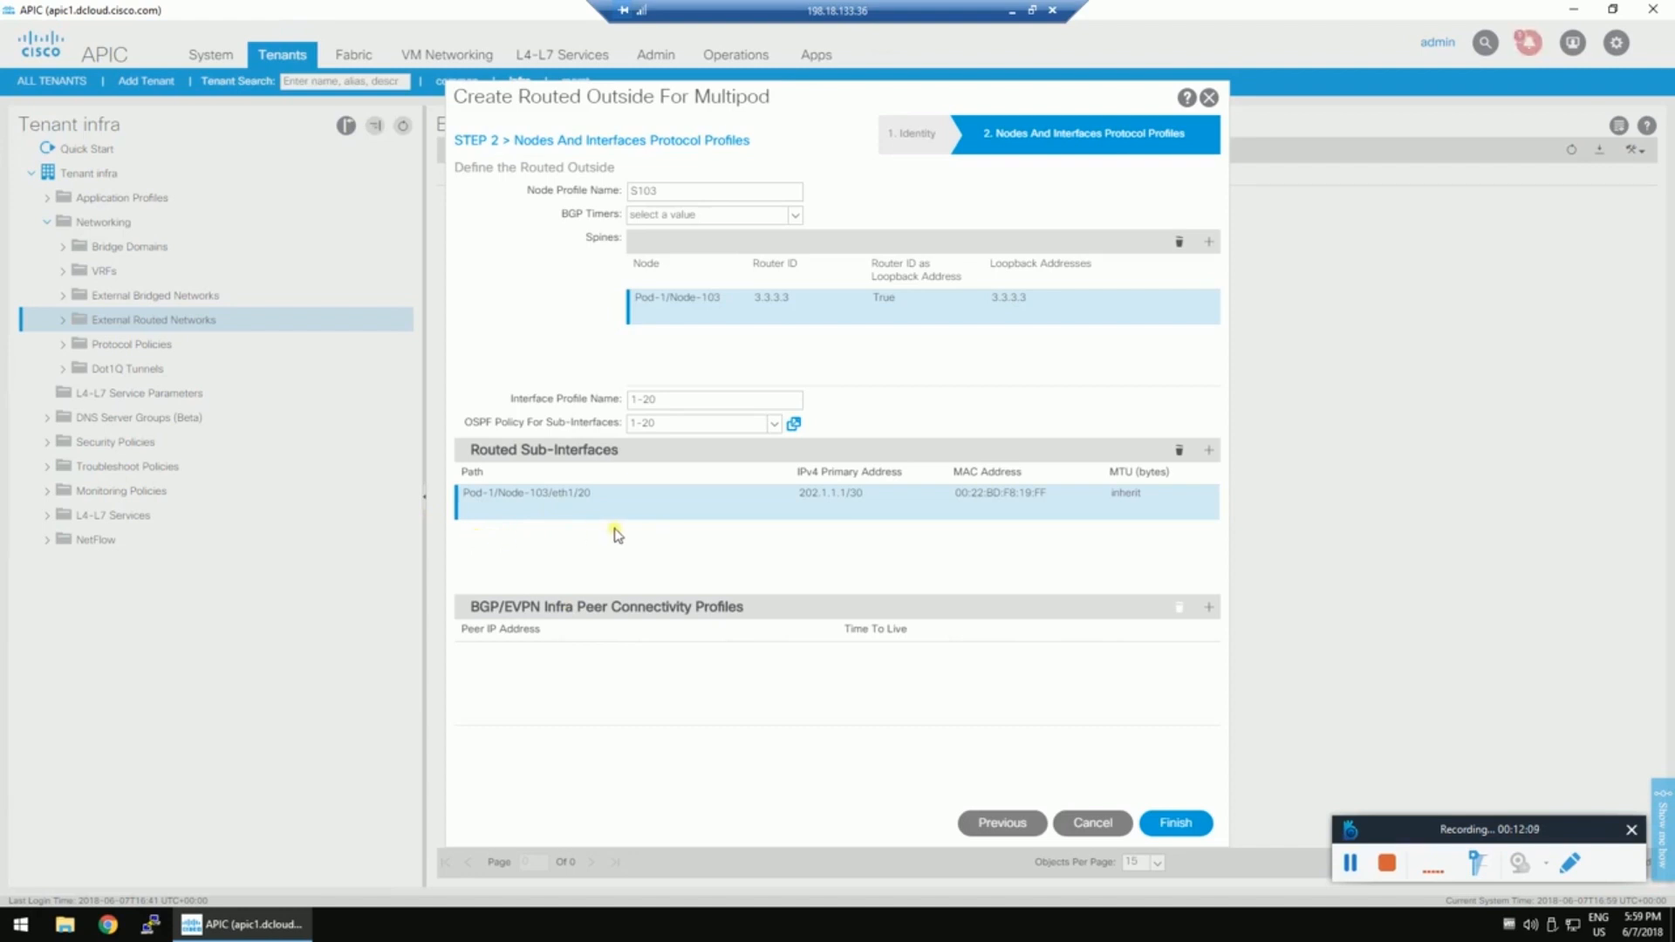
pyautogui.click(1031, 9)
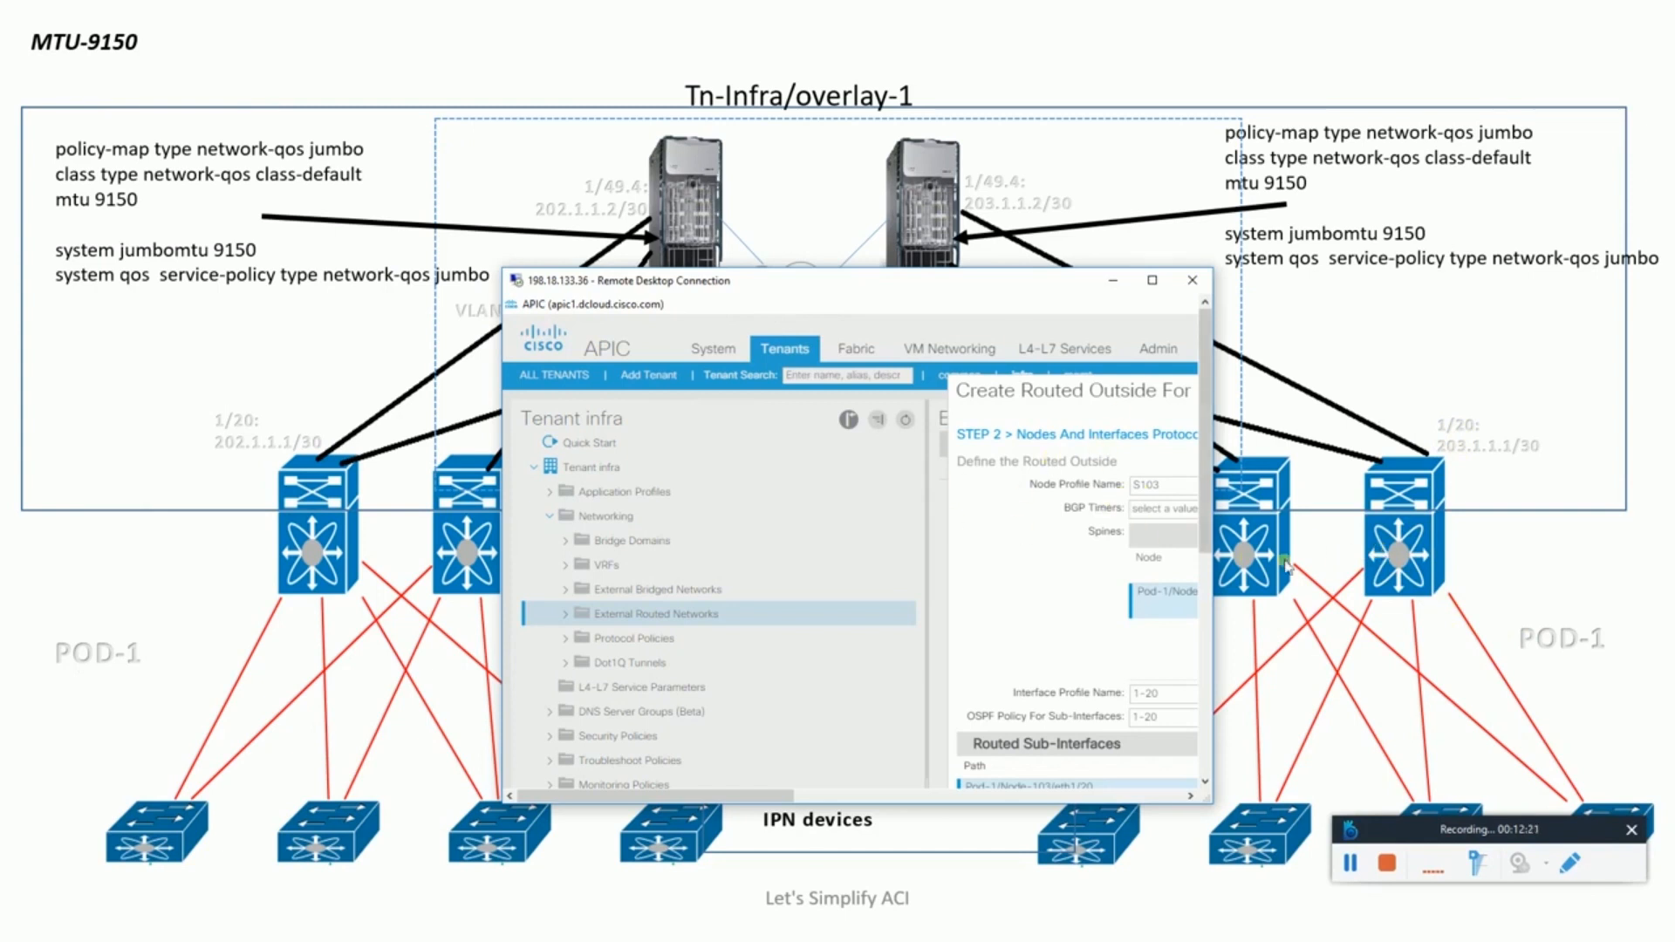
# Add a second routed sub-interface row with path Pod-2/Node-203/eth1/20.
pyautogui.click(1155, 281)
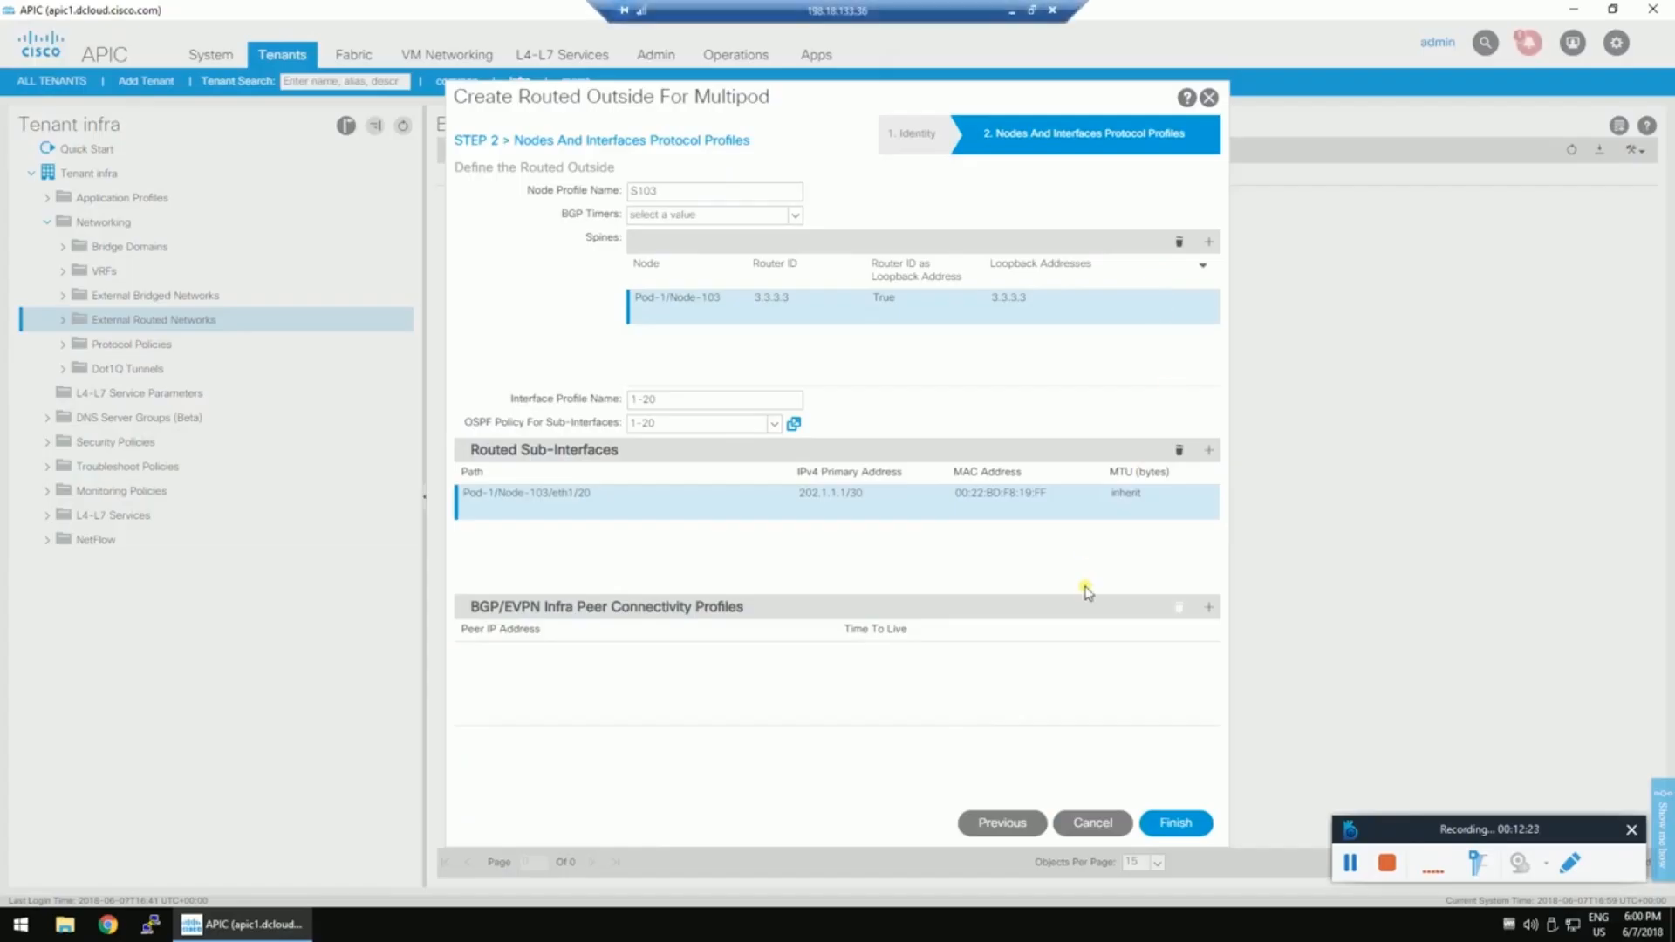
pyautogui.click(1209, 450)
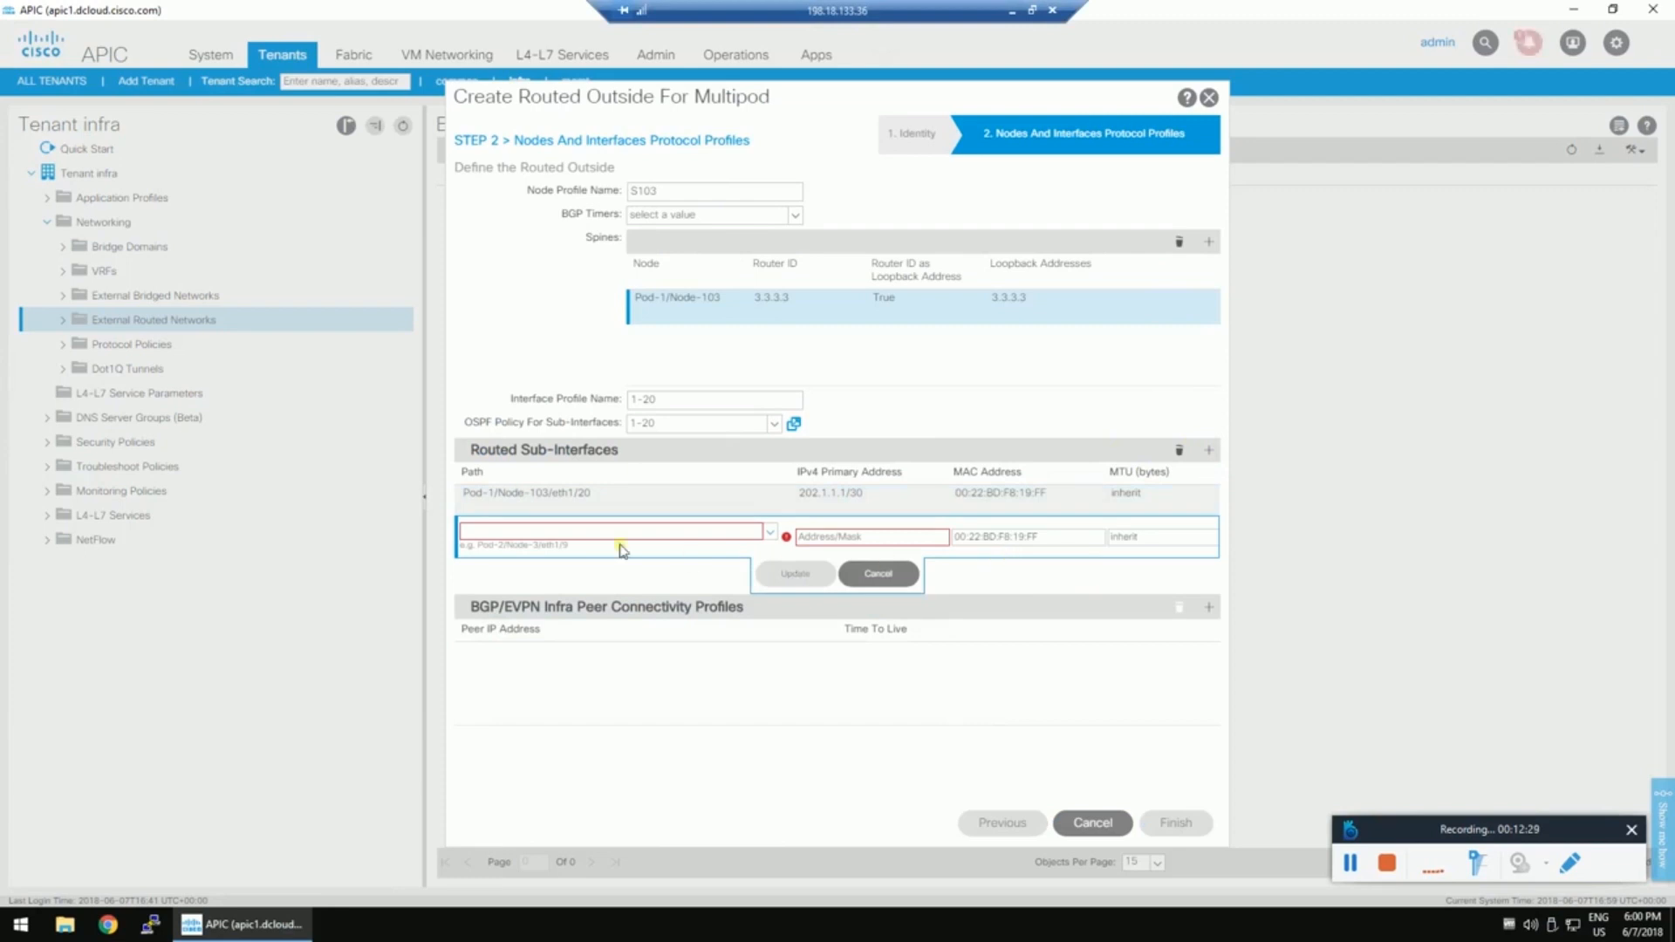
pyautogui.click(551, 533)
pyautogui.click(828, 538)
# Give it IPv4 address 203.1.1.1/30, commit the row, and select the Pod-1/Node-103 row.
pyautogui.click(927, 550)
pyautogui.write('203.1.1.1.30')
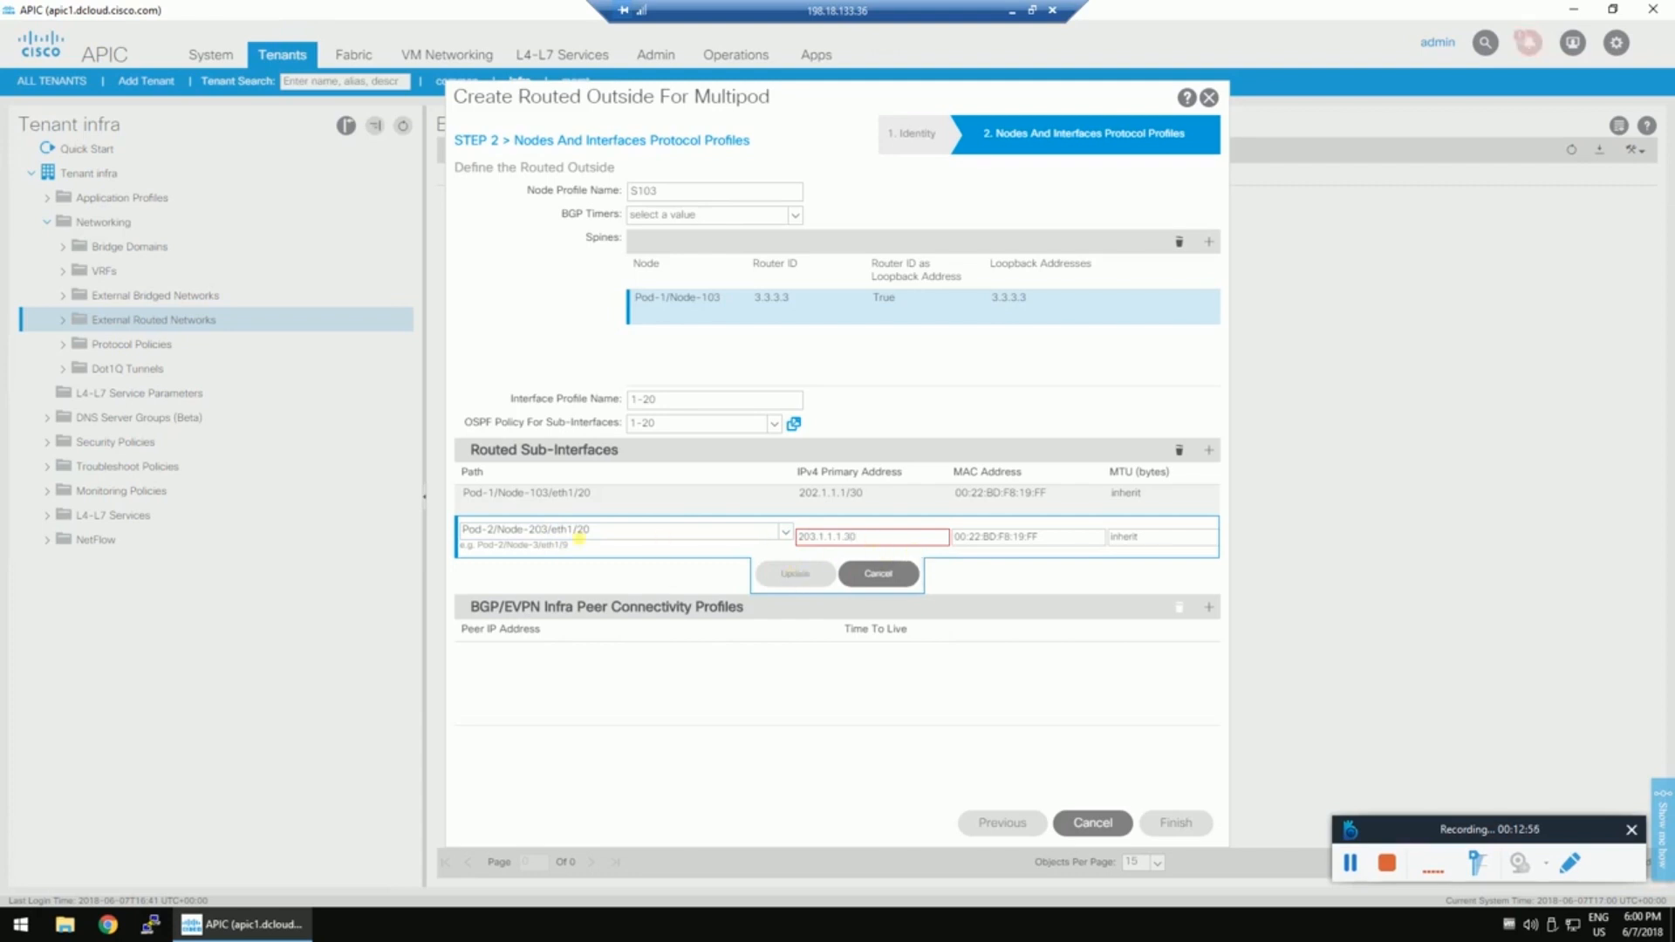
pyautogui.click(795, 573)
pyautogui.write('/30')
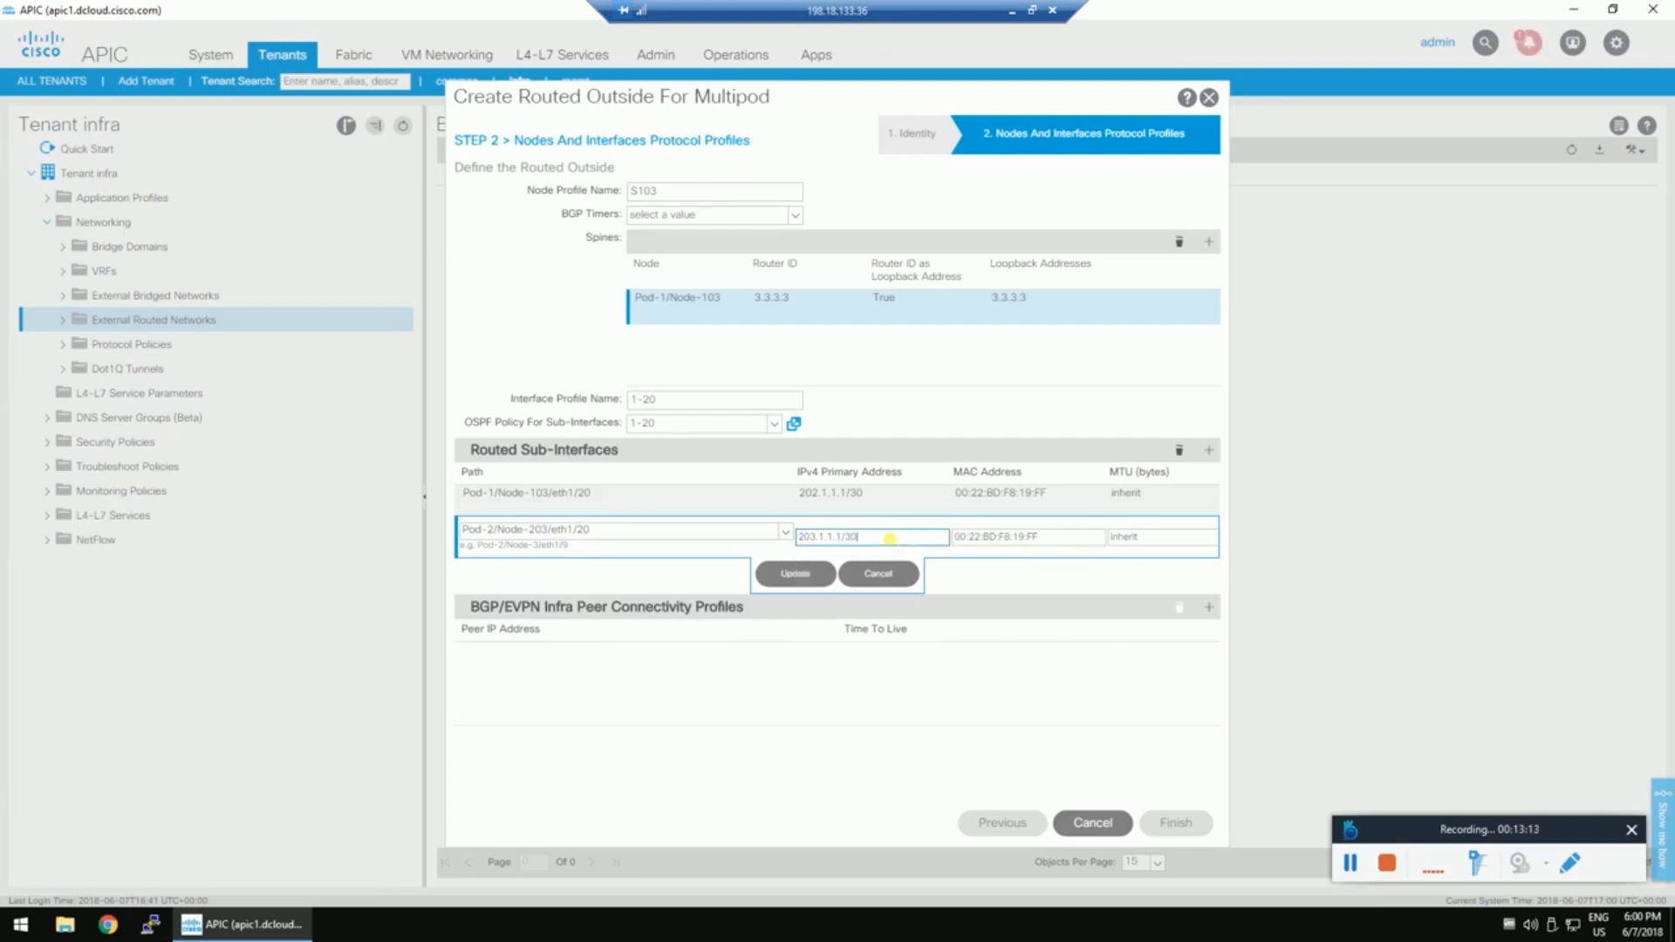
pyautogui.click(795, 573)
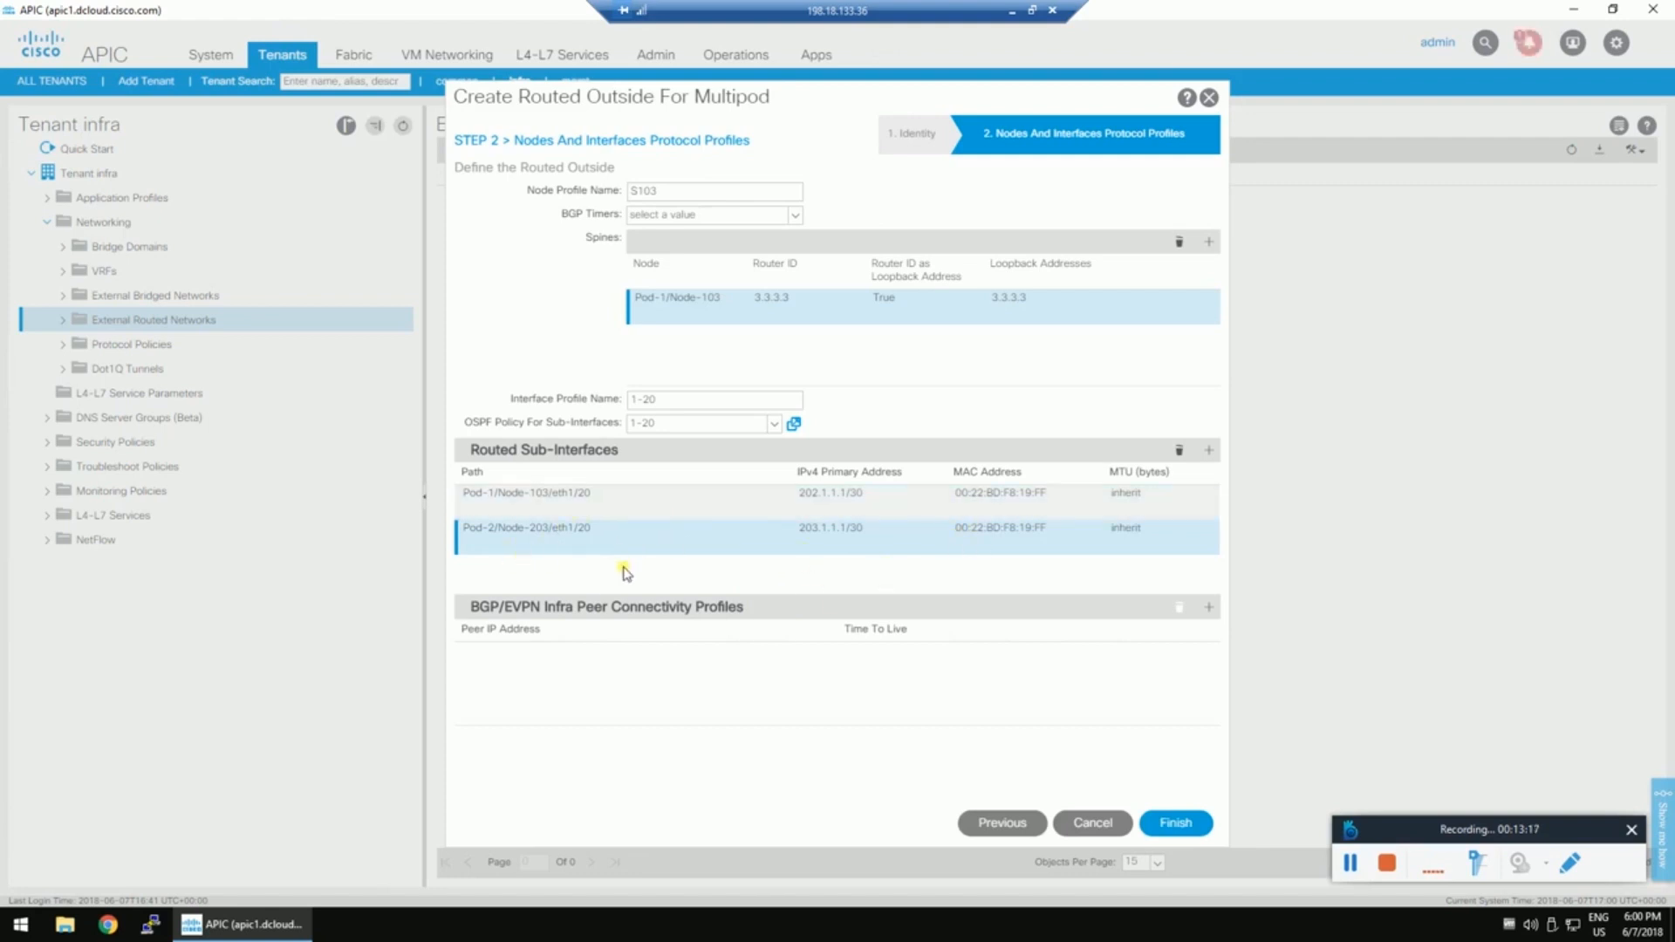
pyautogui.click(619, 512)
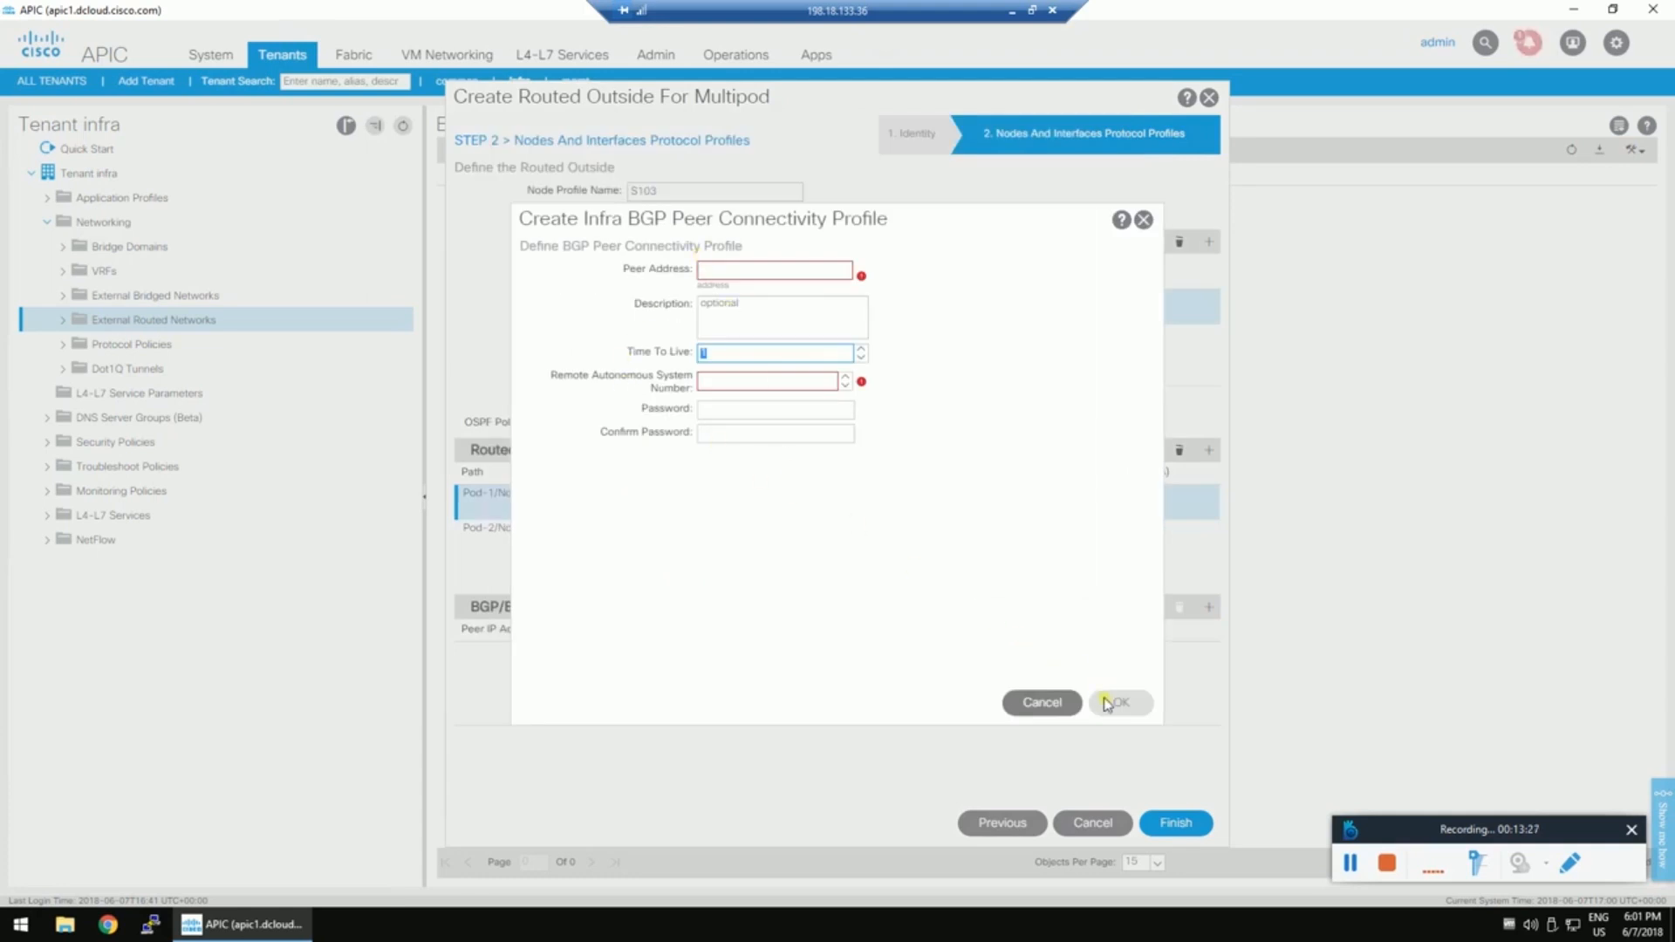
# Discard the BGP peer profile form and expand MPOD_L3out down to node profile S103 and interface profile 1-20.
pyautogui.click(1078, 705)
pyautogui.click(797, 494)
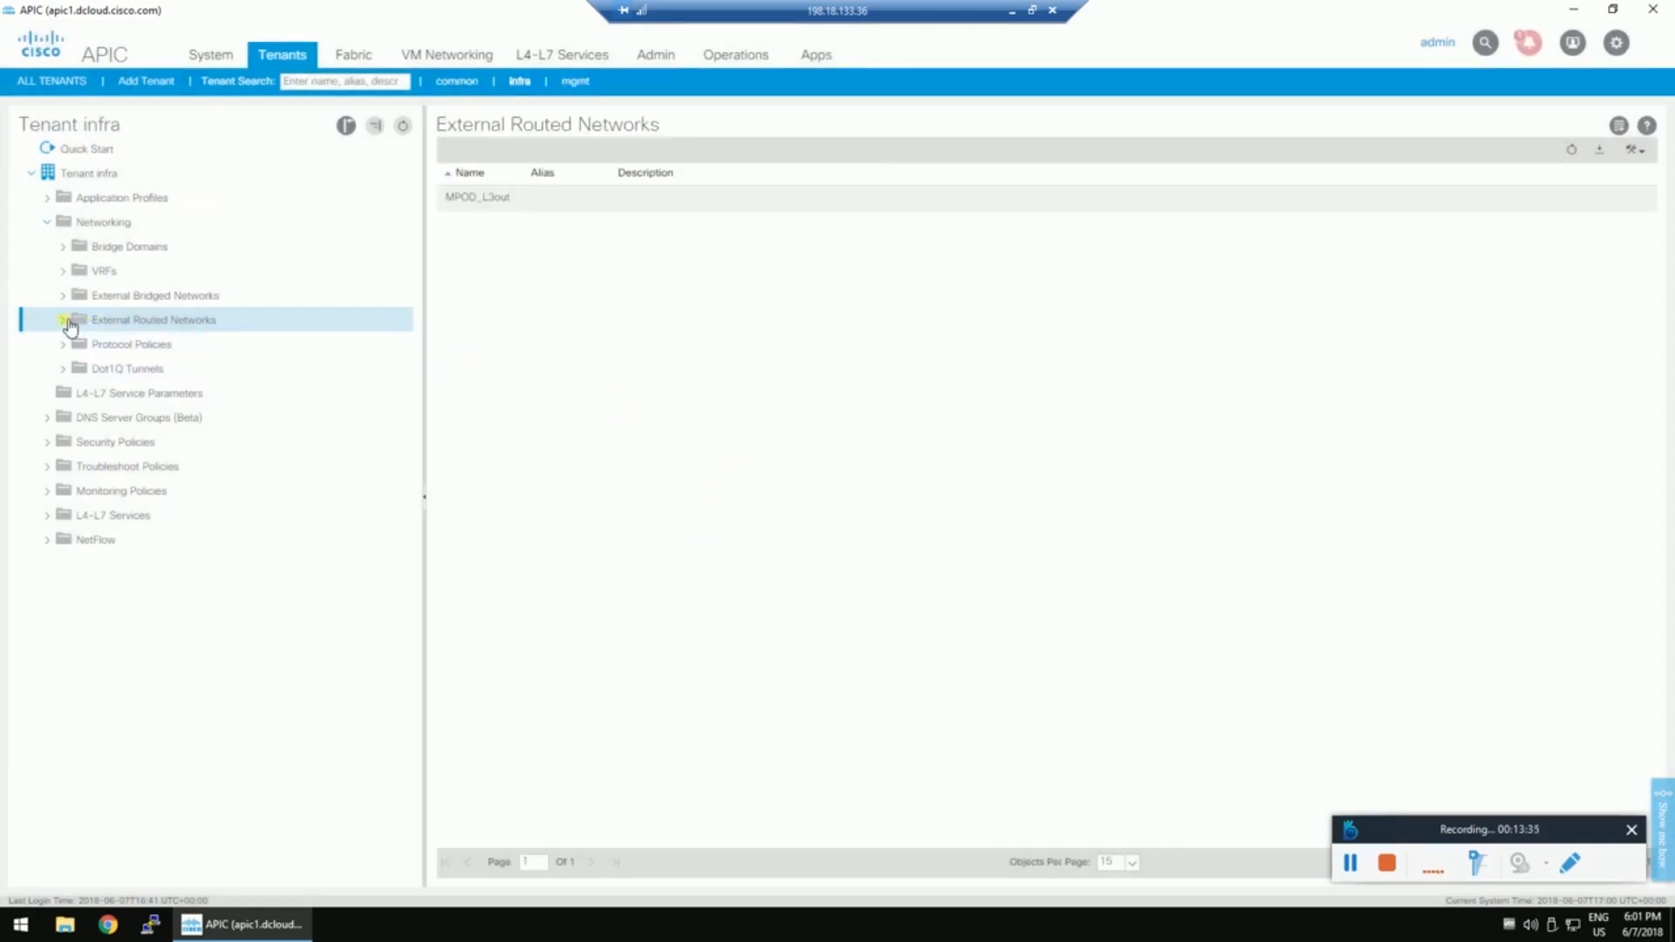
pyautogui.click(79, 417)
pyautogui.click(95, 442)
pyautogui.click(114, 470)
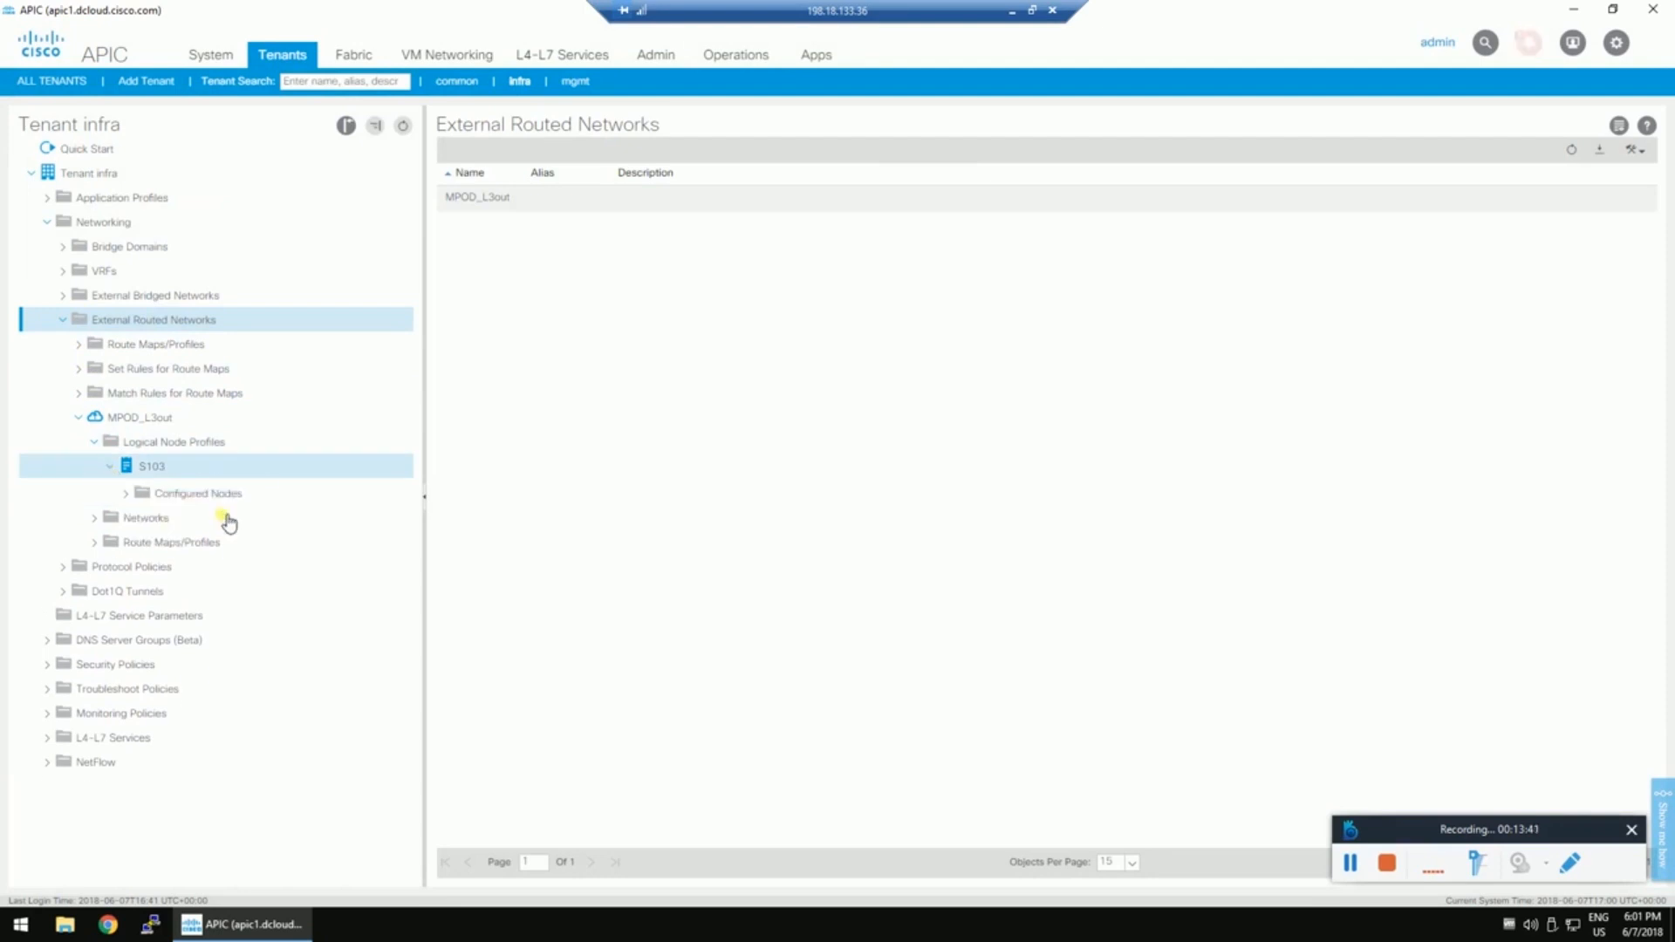
pyautogui.click(127, 490)
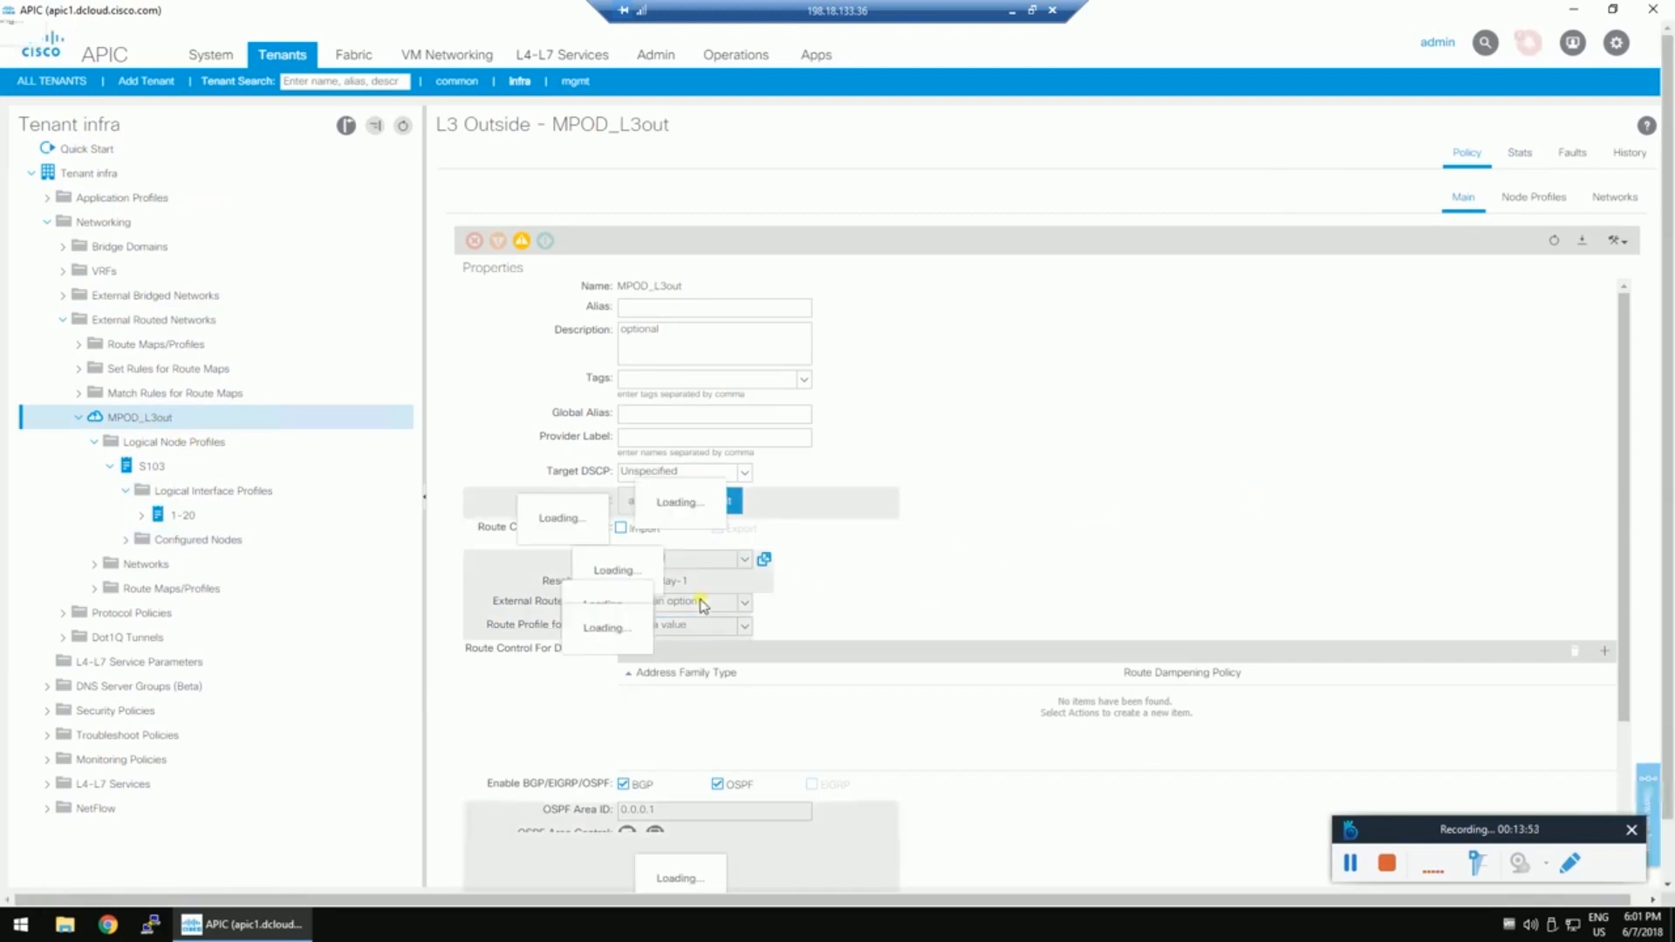
pyautogui.scroll(-2, 1134, 466)
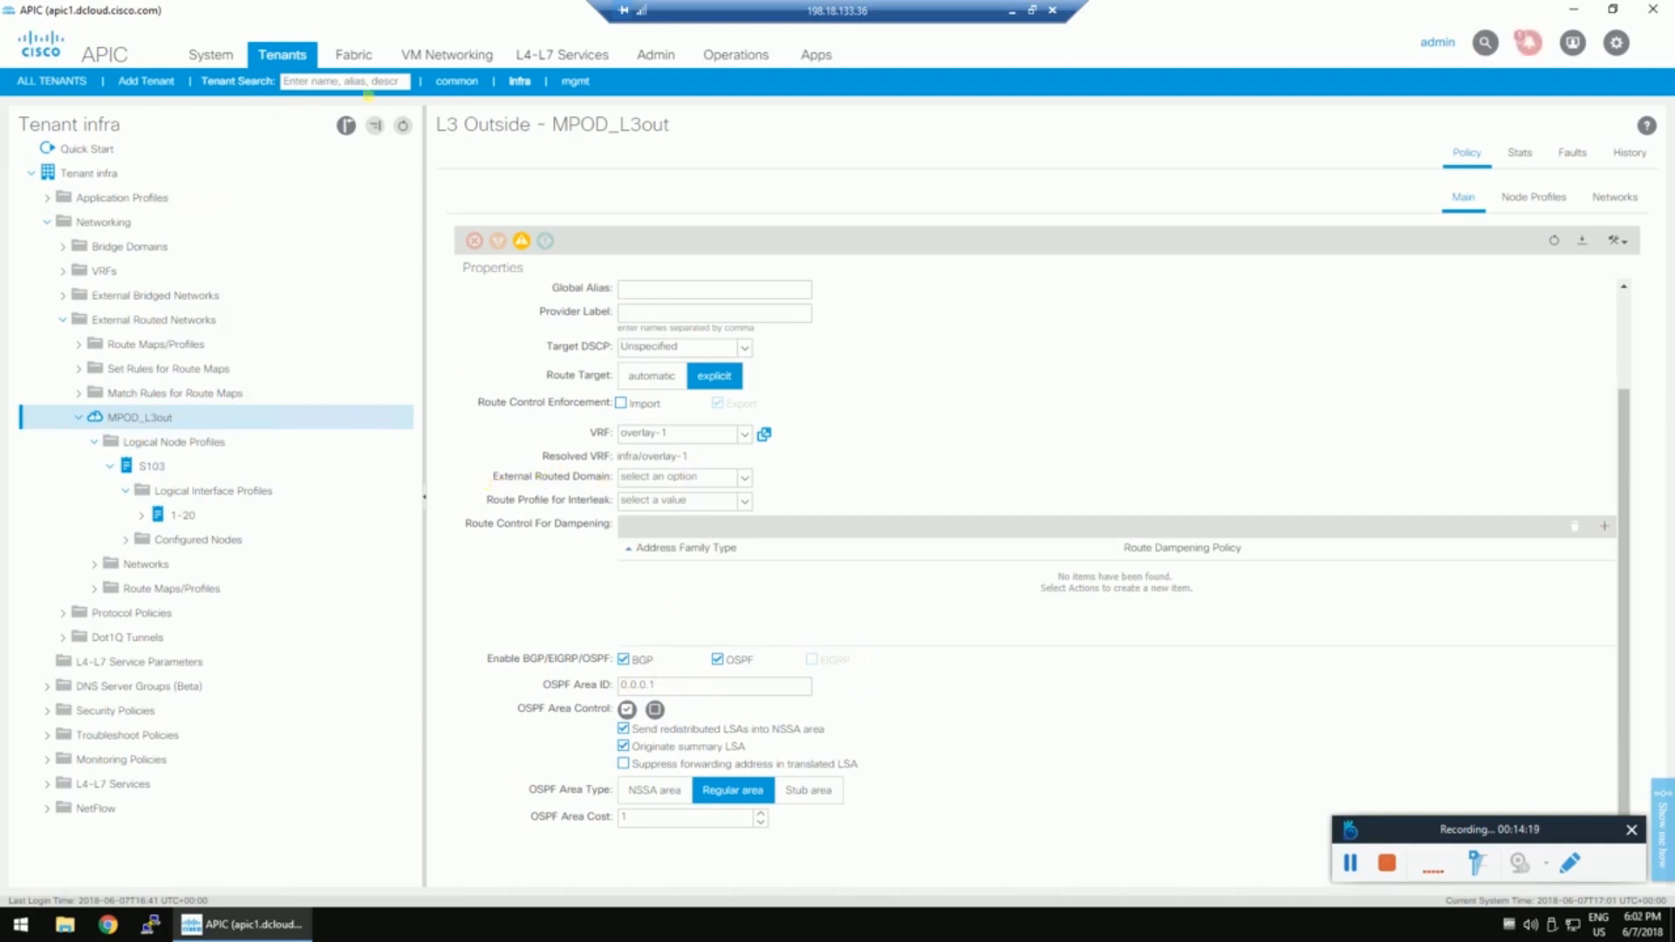
# Start a Layer 3 domain named MPOD-L3-dom under Access Policies' External Routed Domains.
pyautogui.click(353, 58)
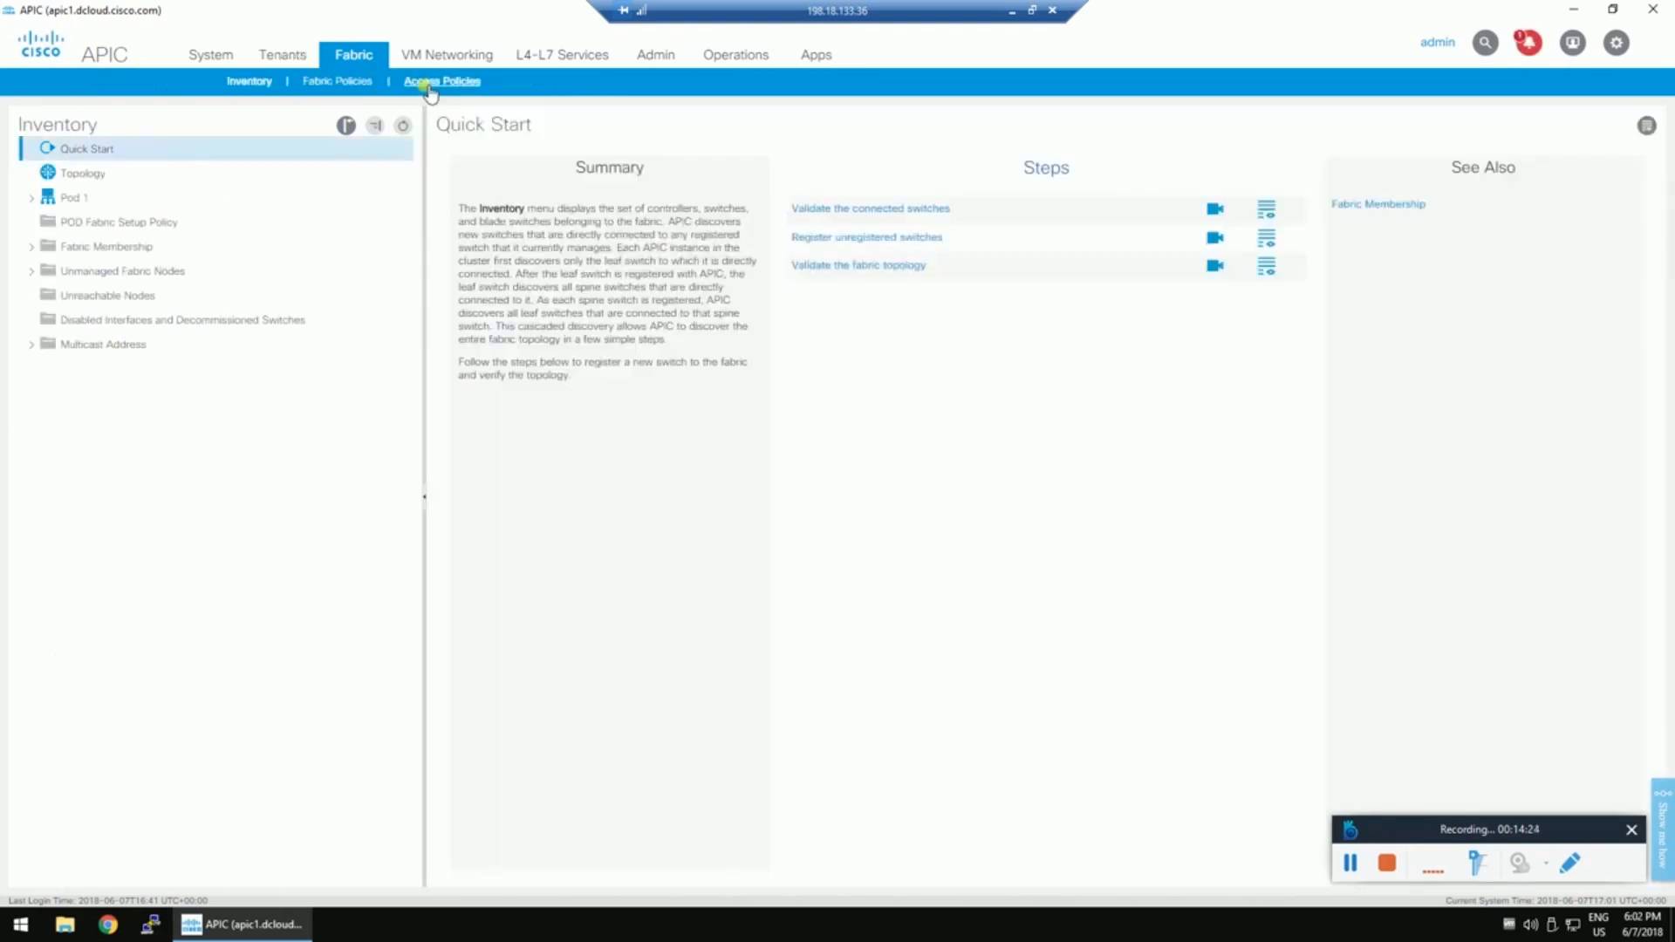
pyautogui.click(429, 87)
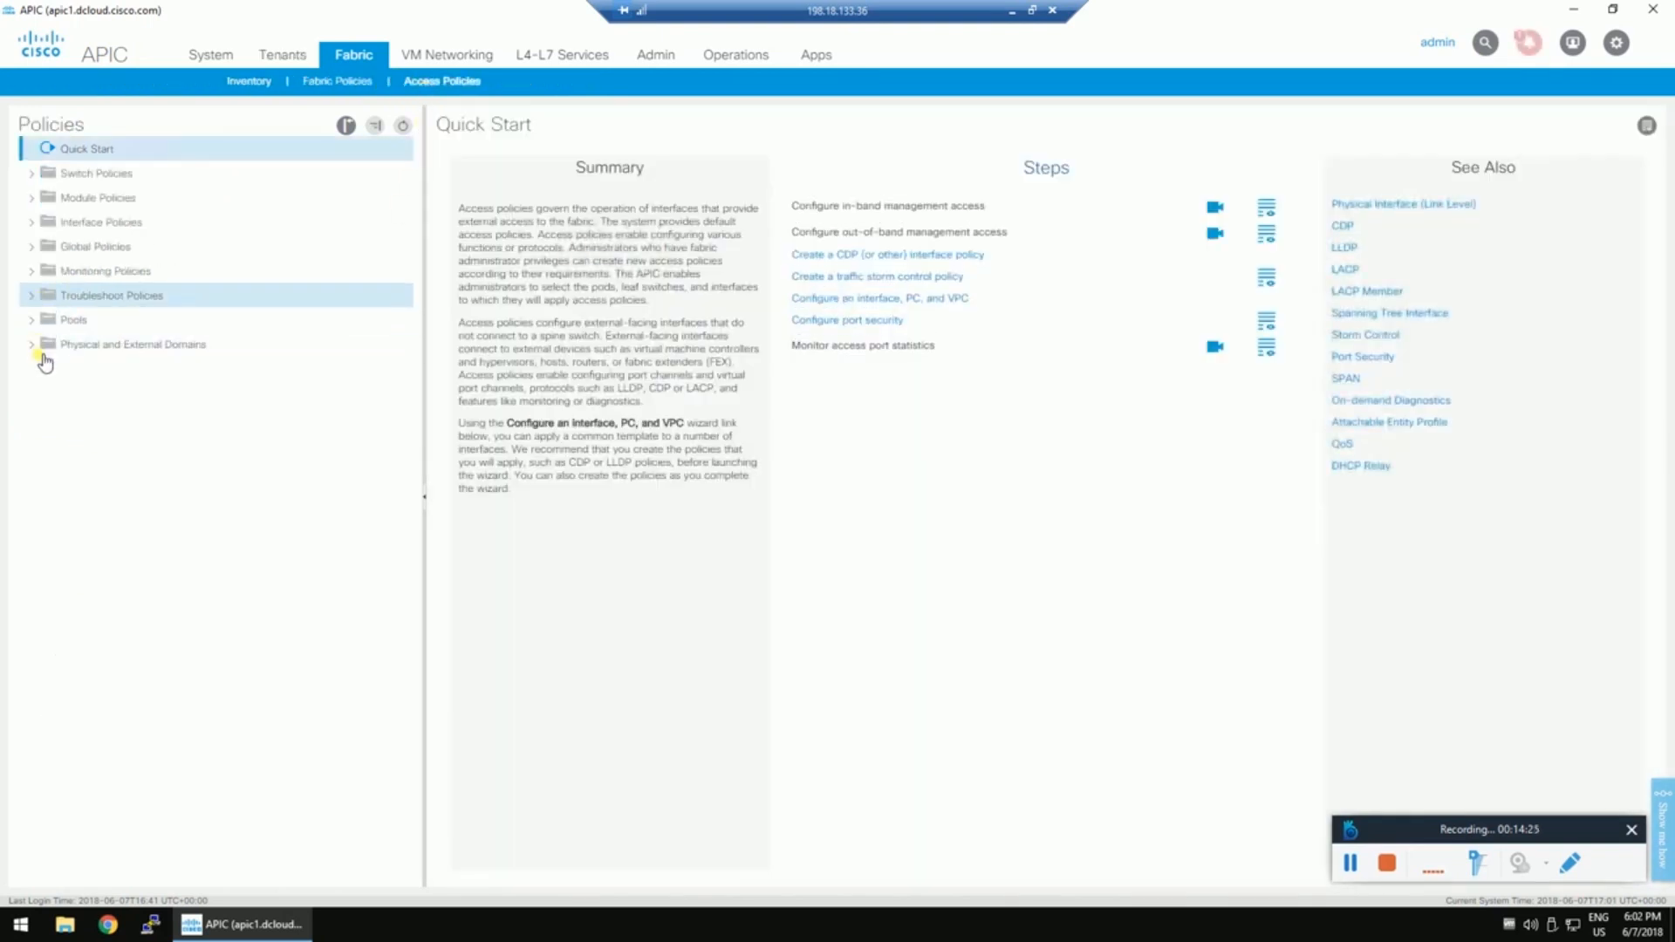
pyautogui.click(32, 349)
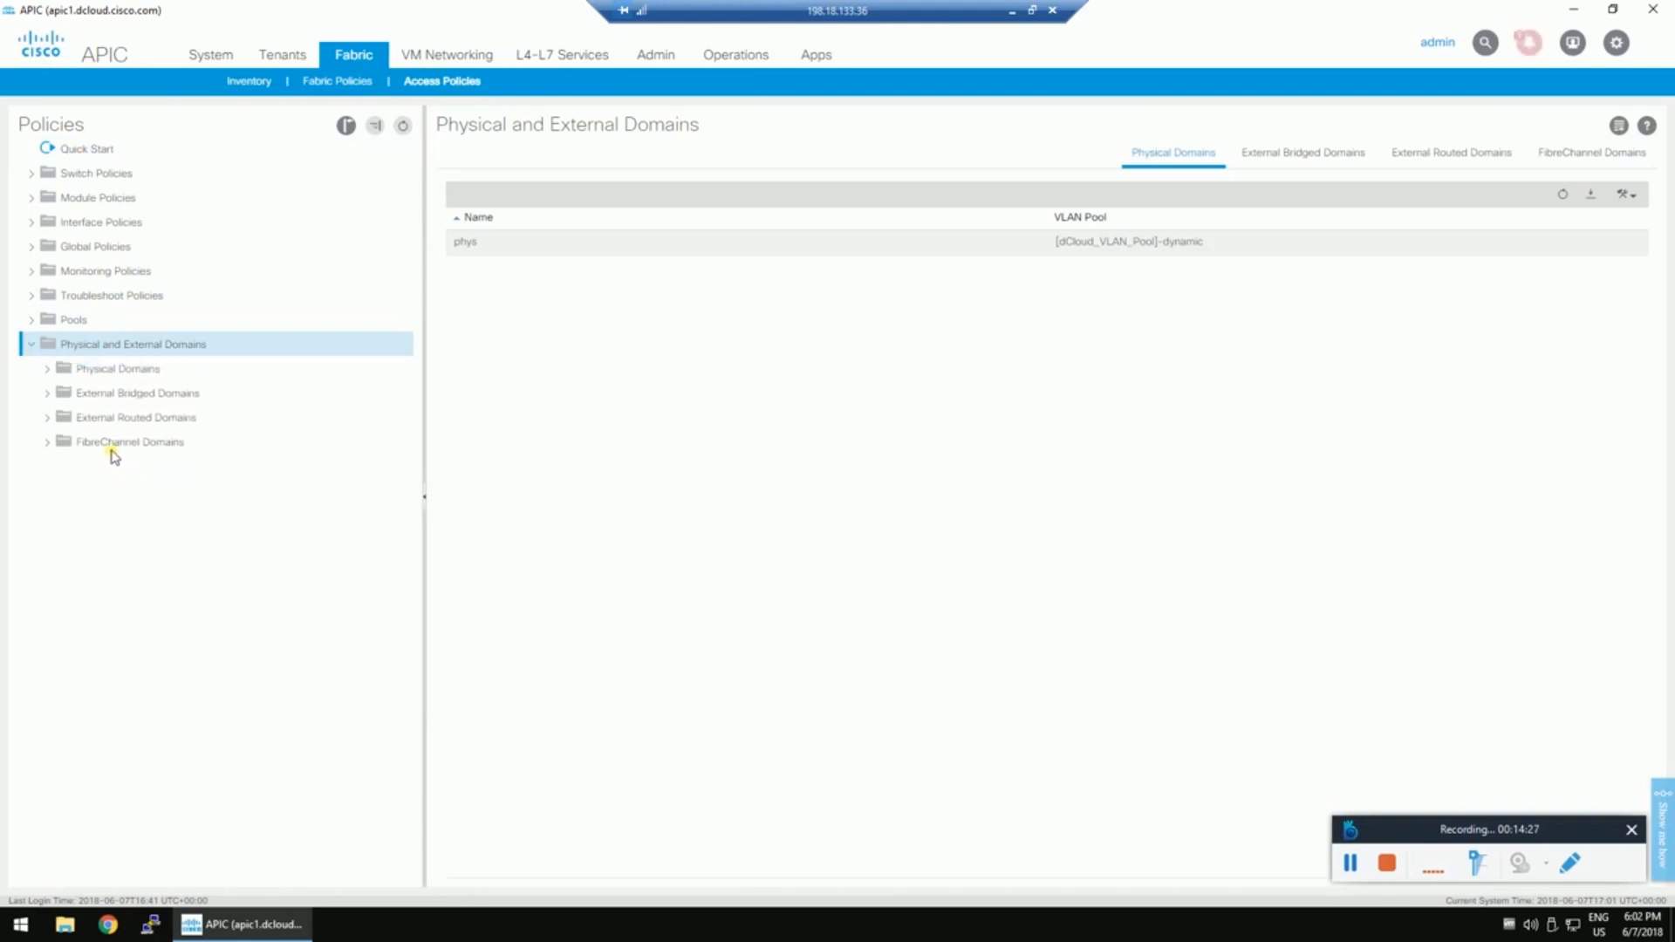
pyautogui.click(94, 426)
pyautogui.rightClick(95, 424)
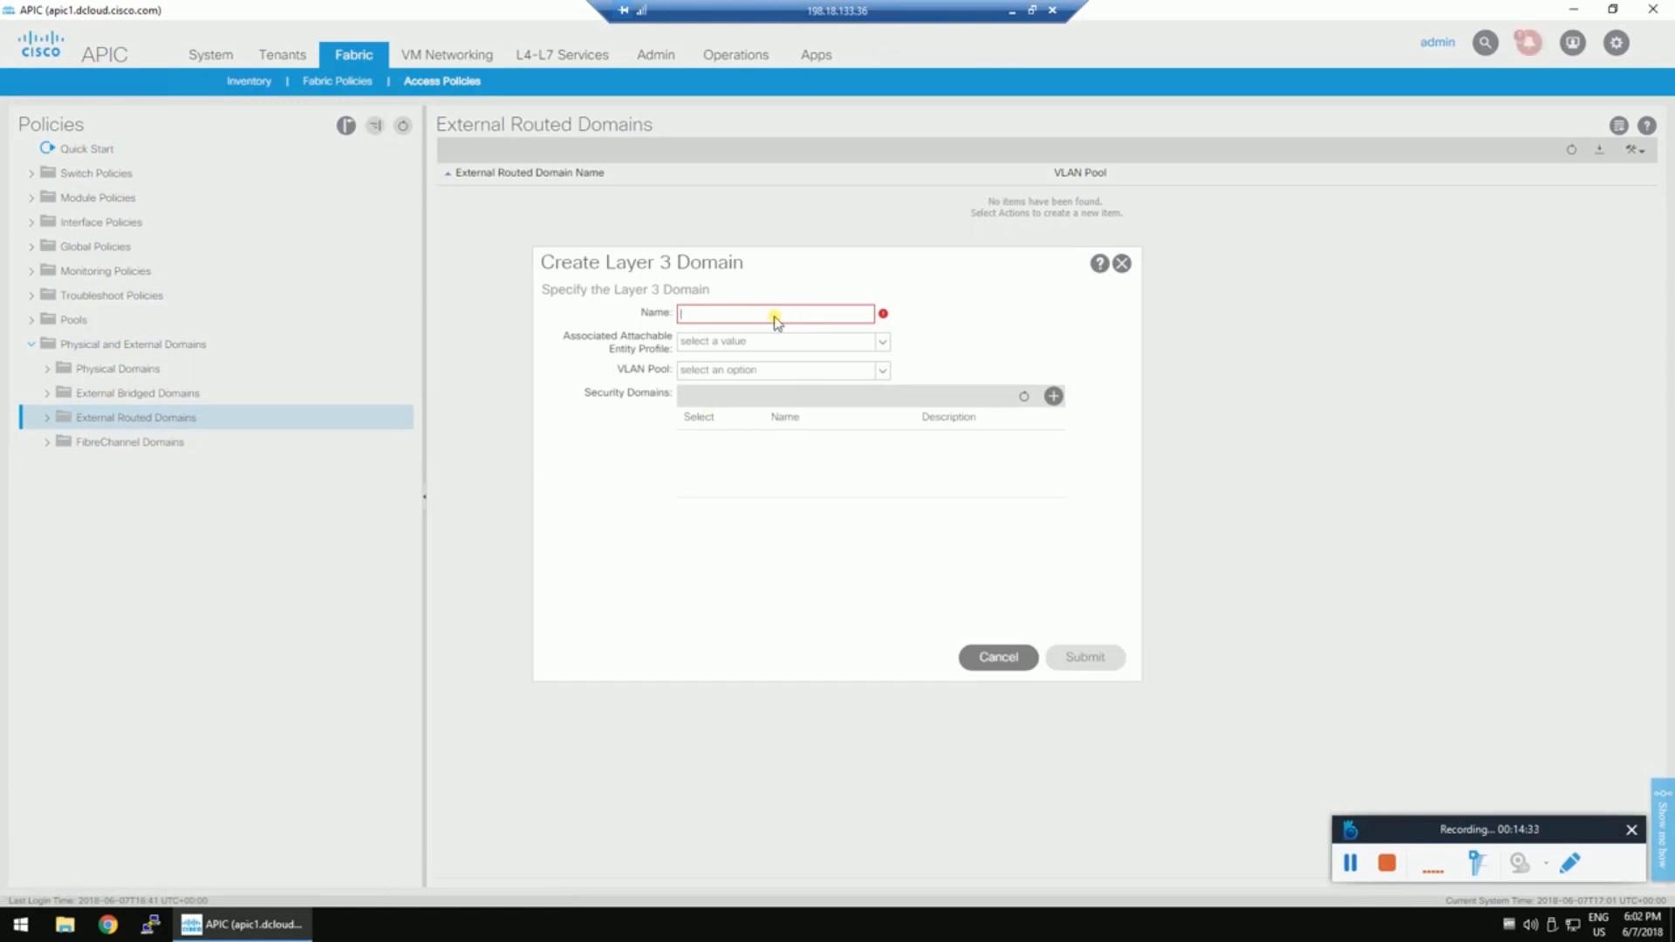
pyautogui.write('MPOD-L3-dom')
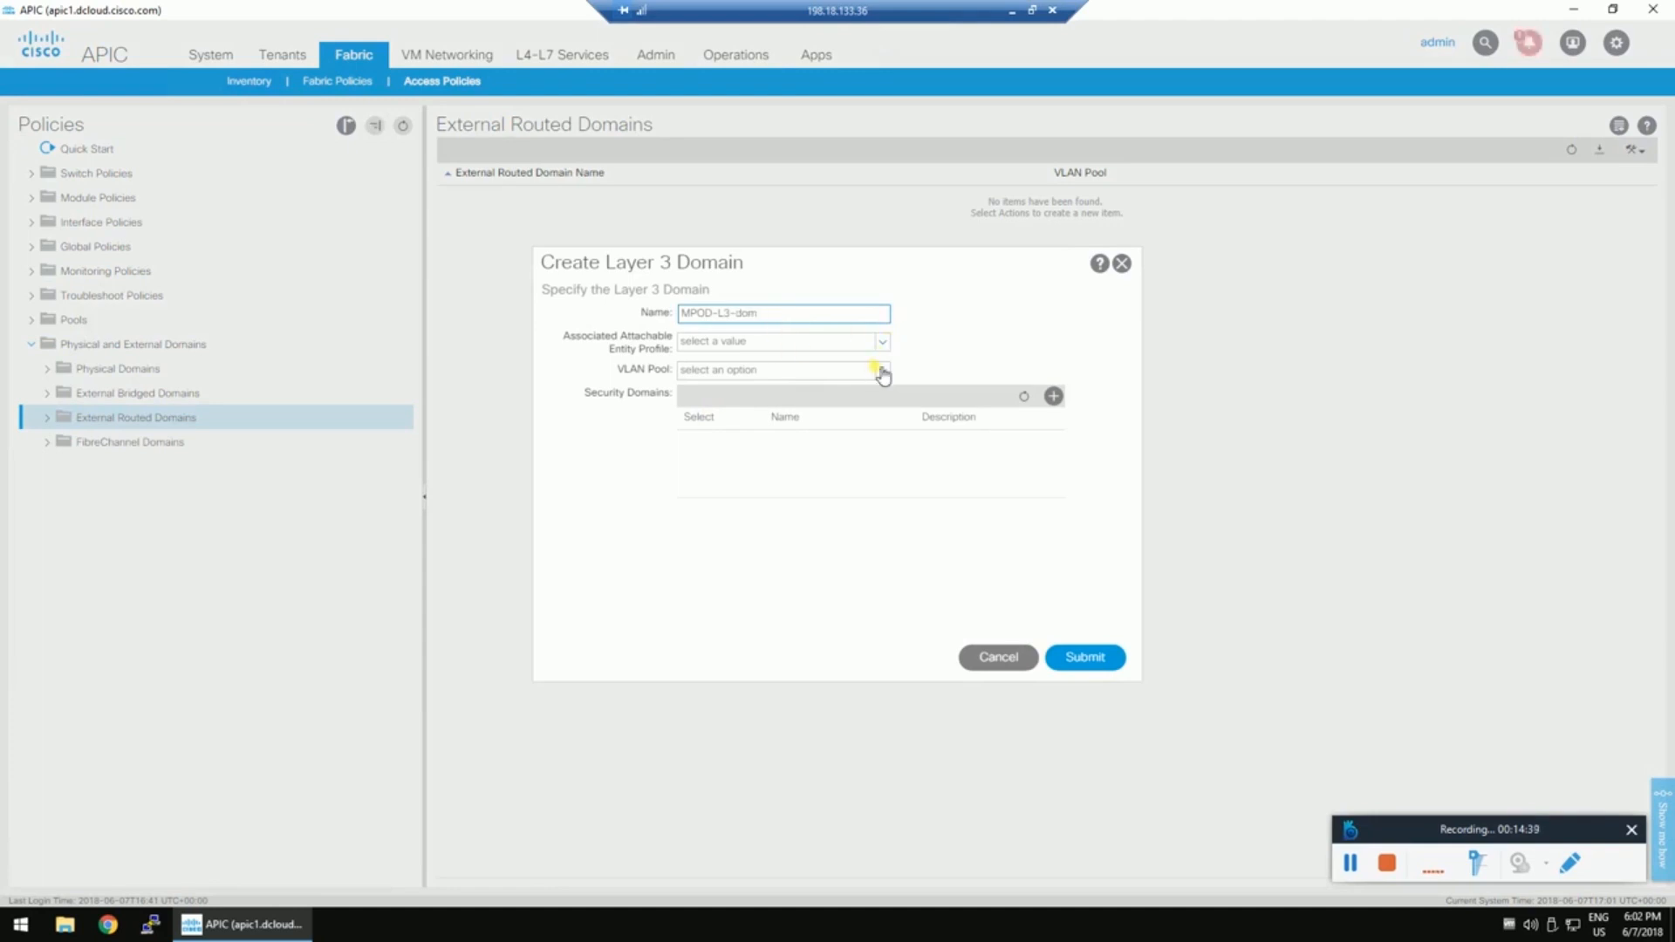
# Create static VLAN pool MPOD-VLAN with range 4-4 for the domain.
pyautogui.click(881, 370)
pyautogui.click(776, 411)
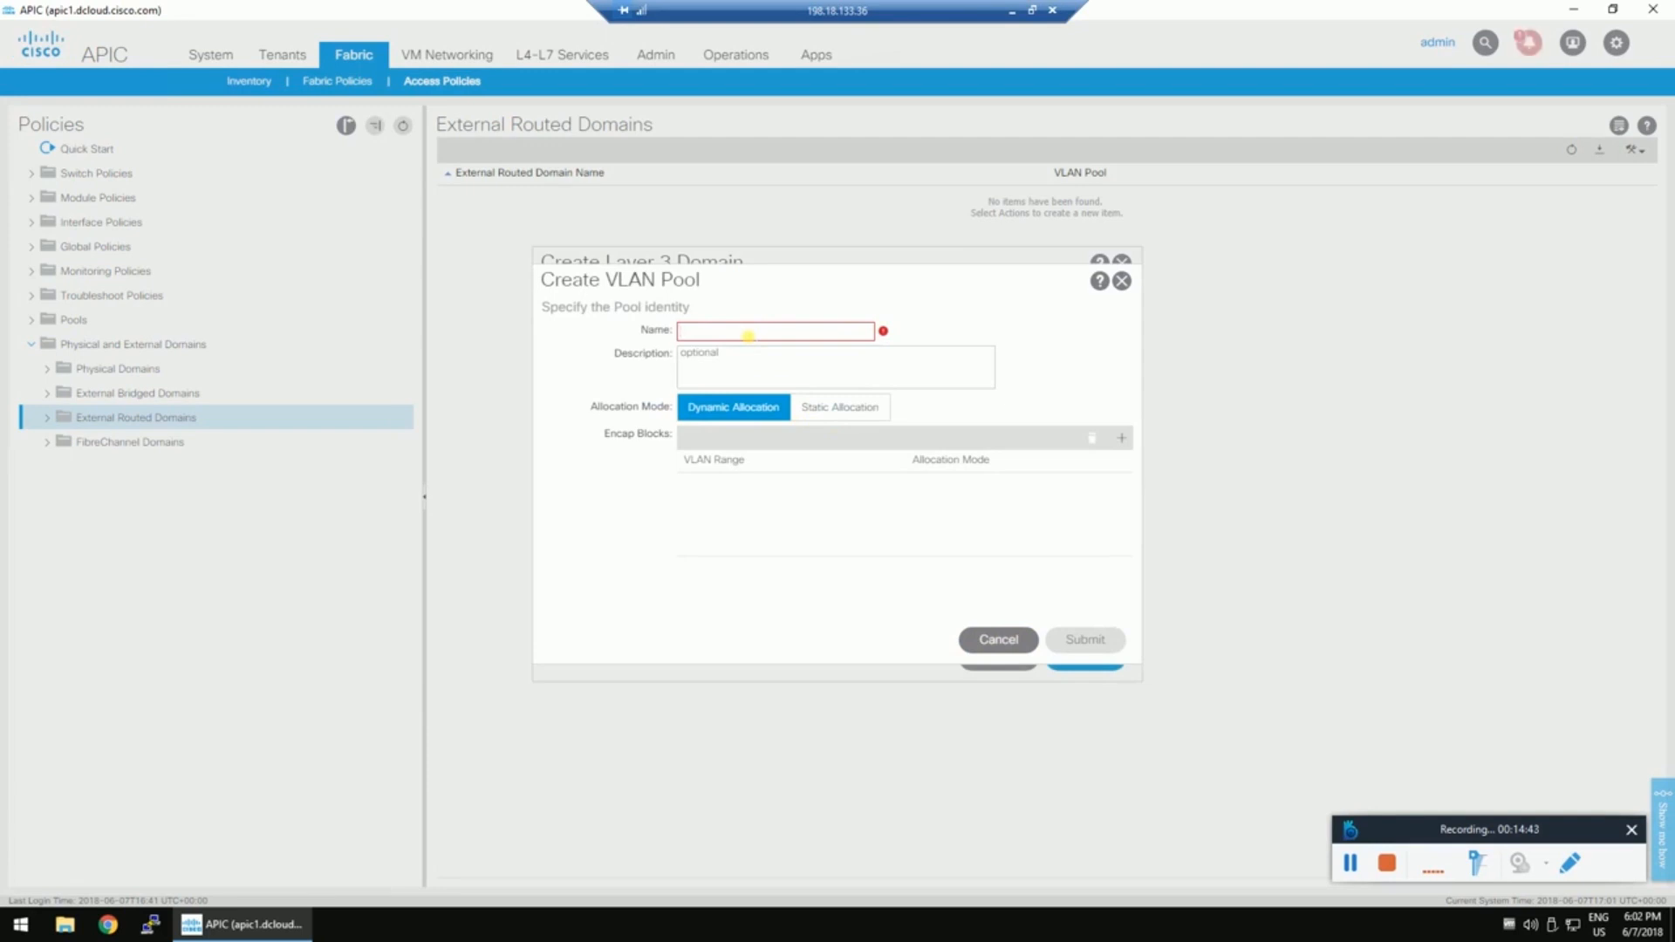
pyautogui.write('MPOD-VLAN')
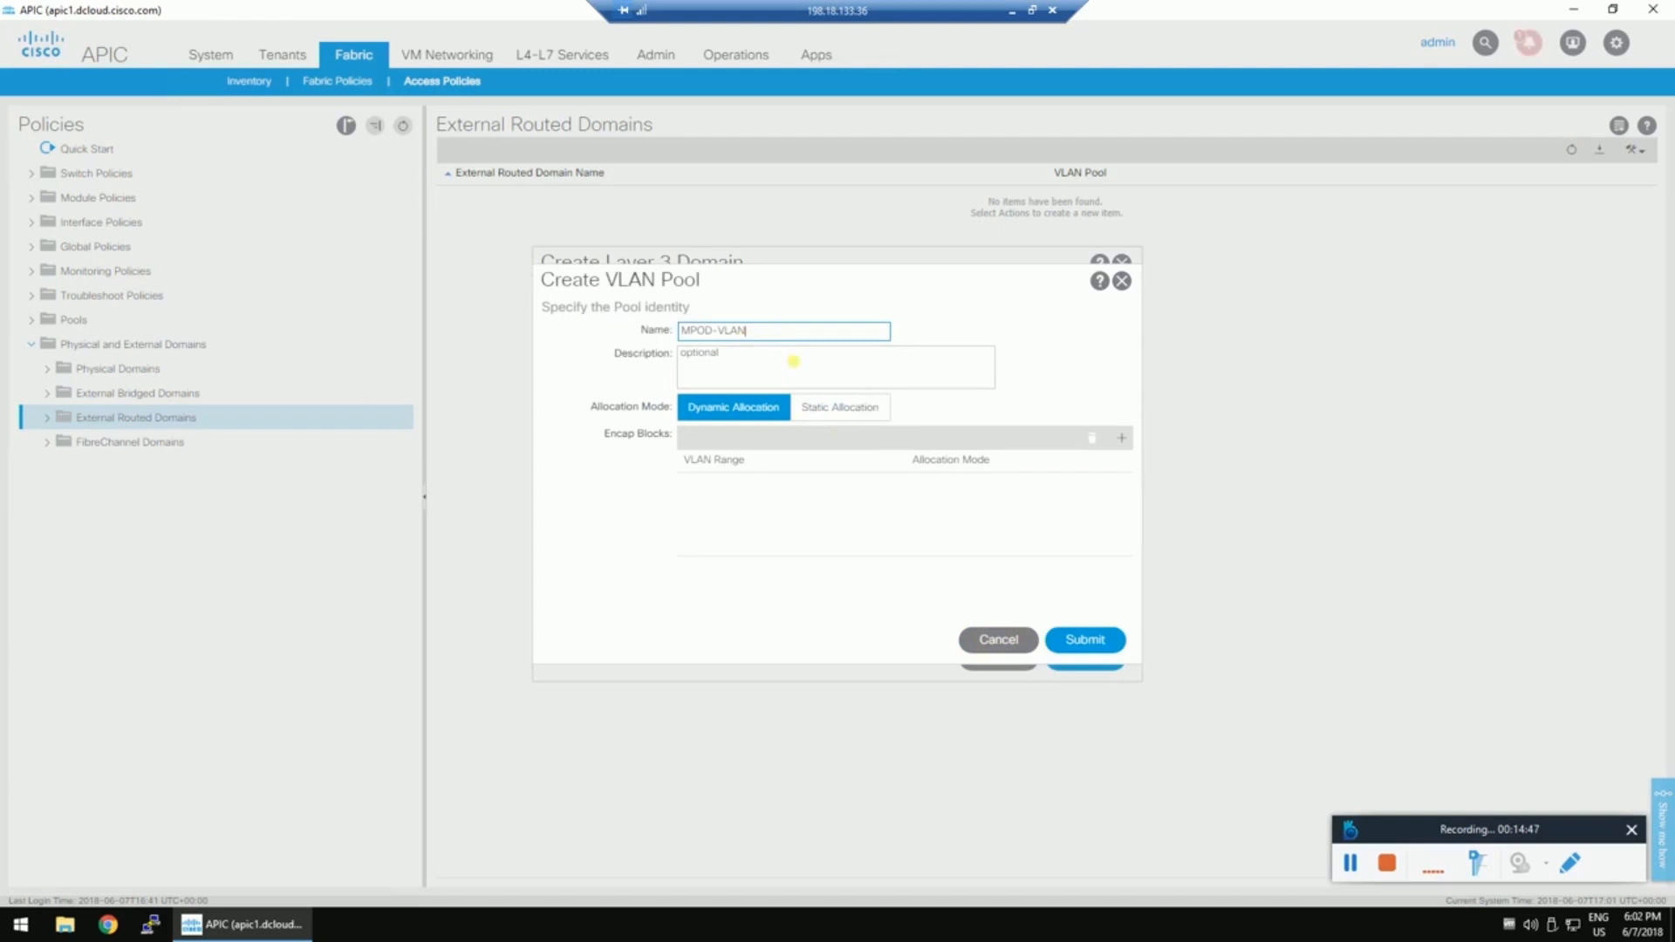
pyautogui.click(835, 411)
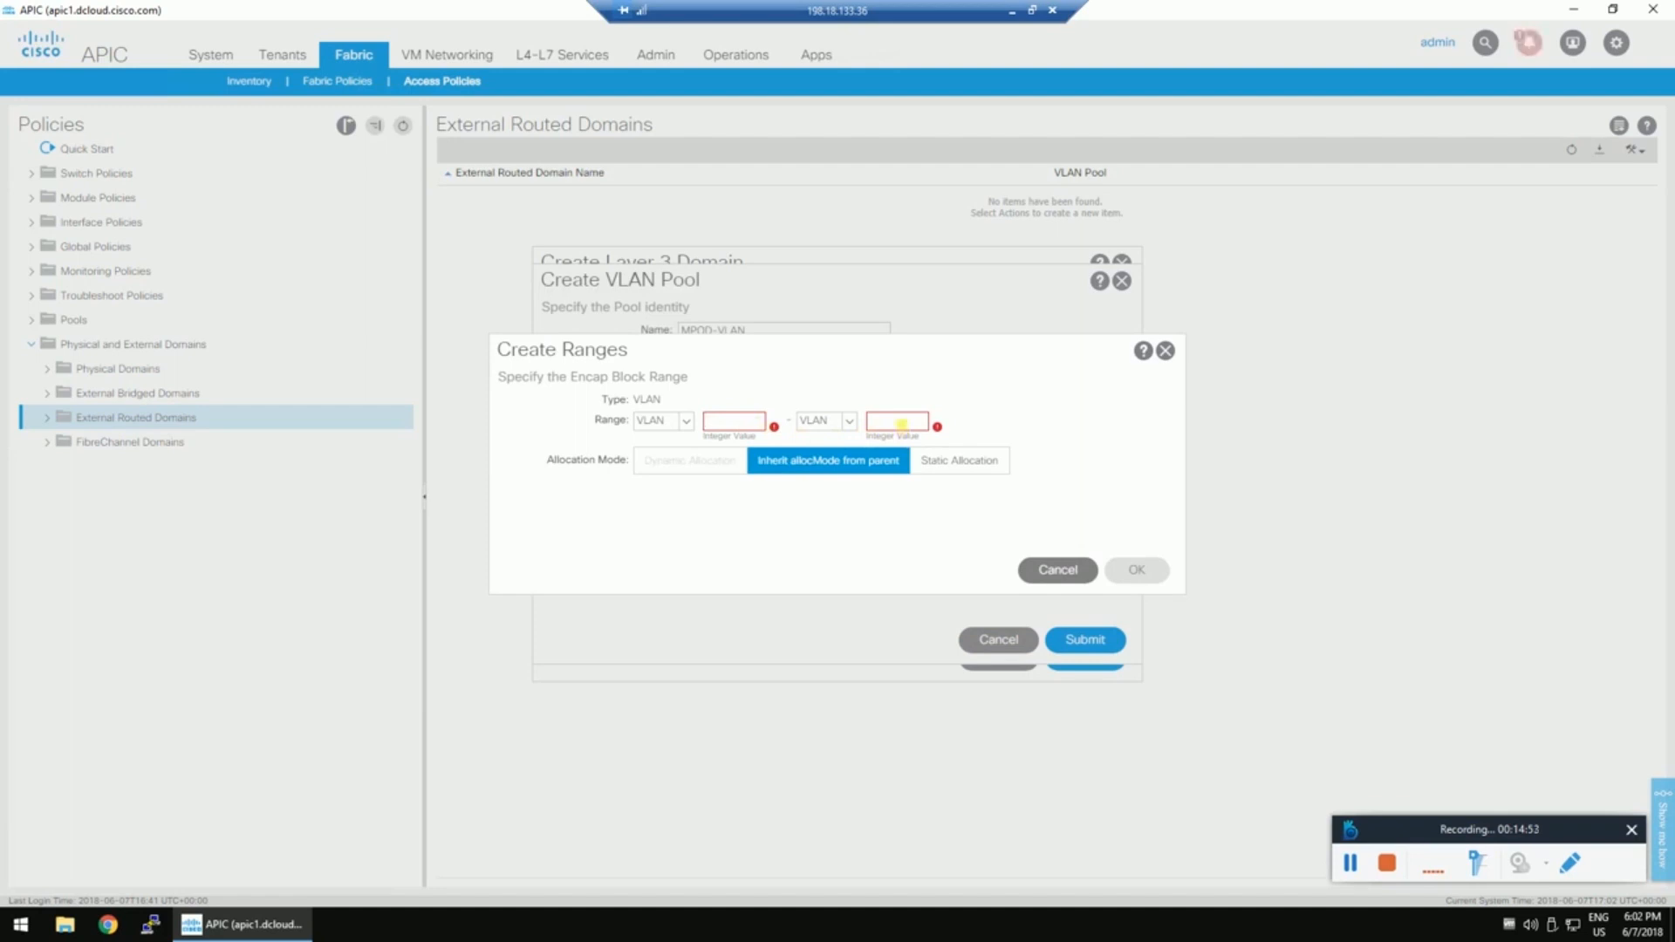
pyautogui.write('4')
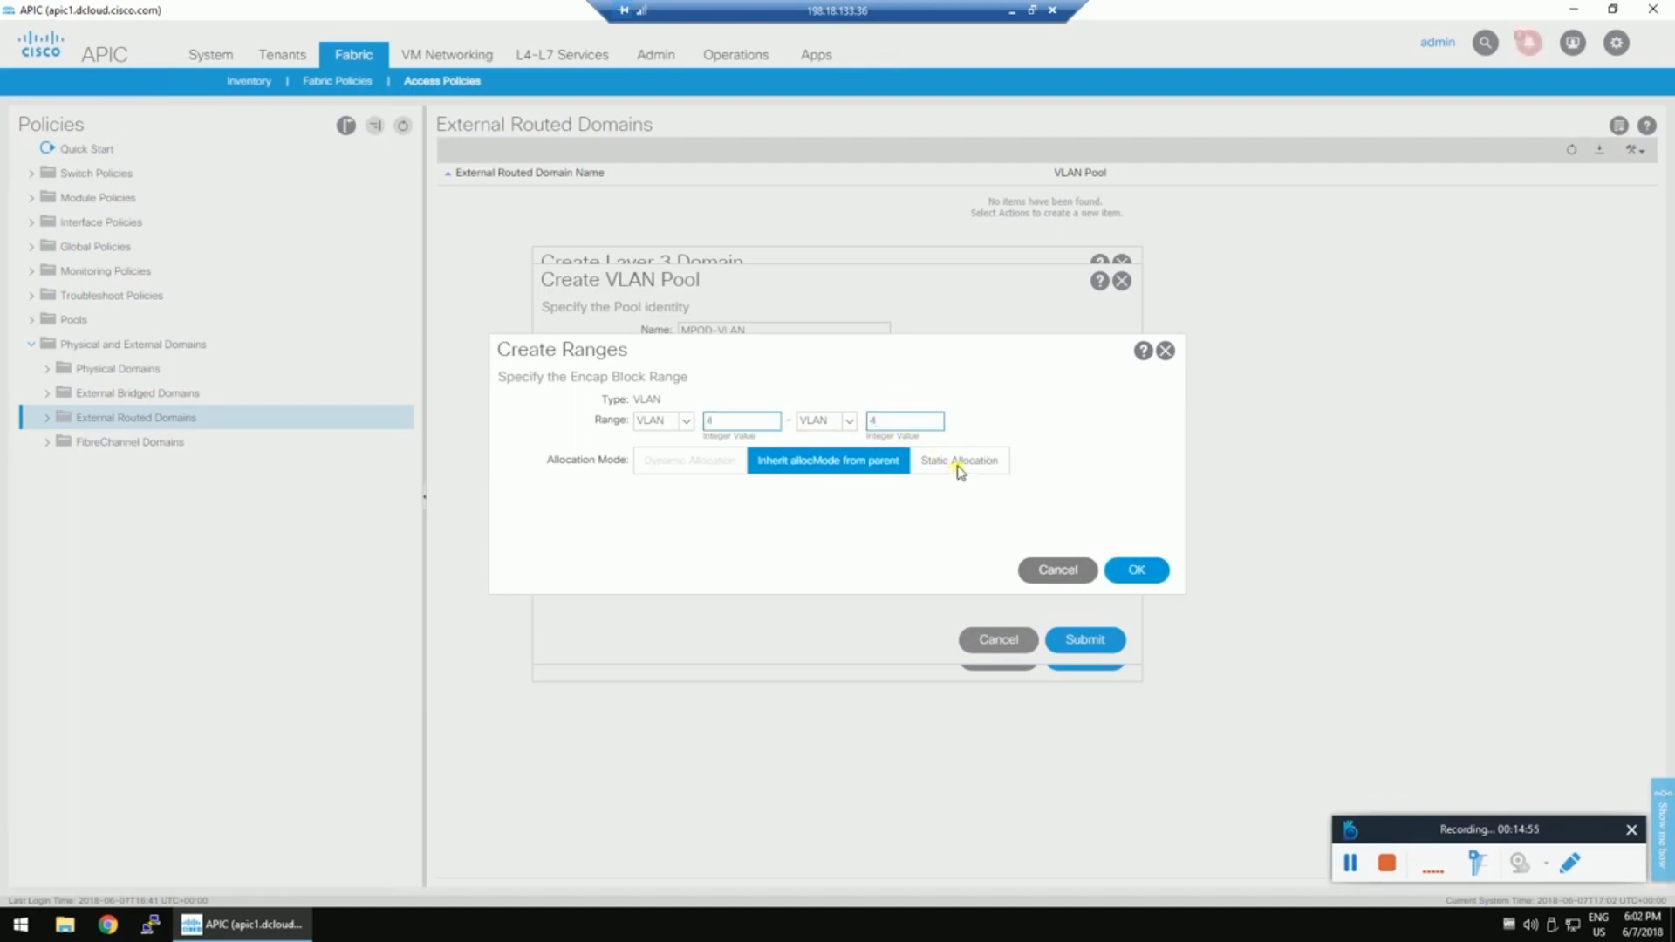
pyautogui.click(960, 463)
pyautogui.click(1082, 639)
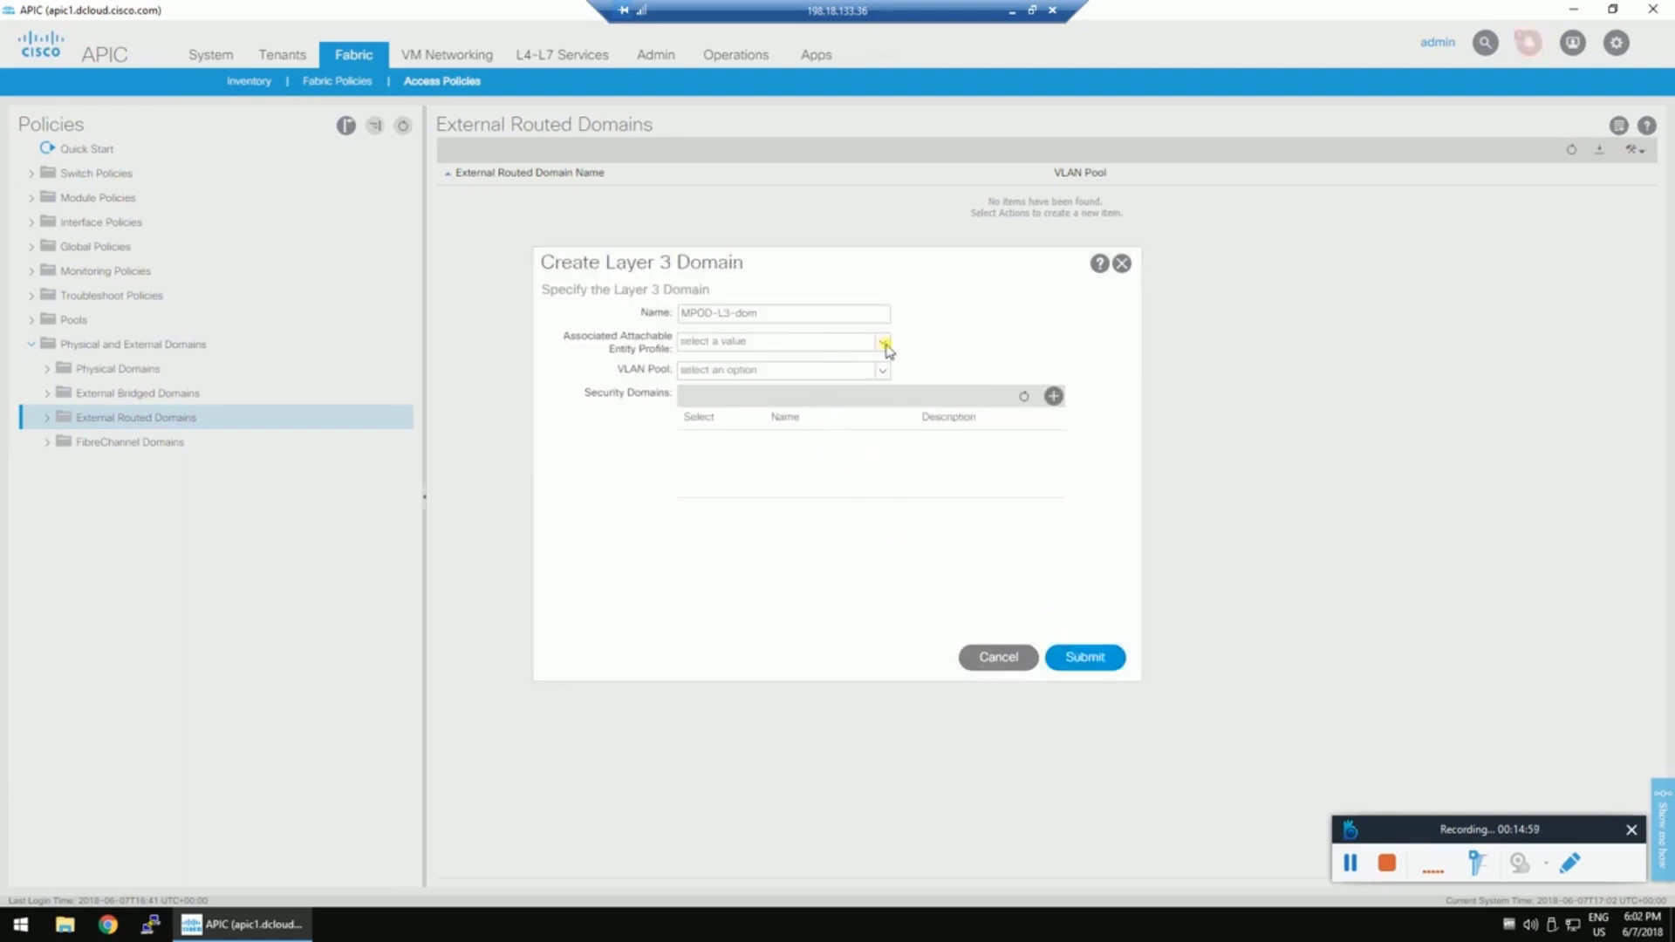
# Create attachable entity profile MPOD_aaep with infrastructure VLAN enabled.
pyautogui.click(884, 343)
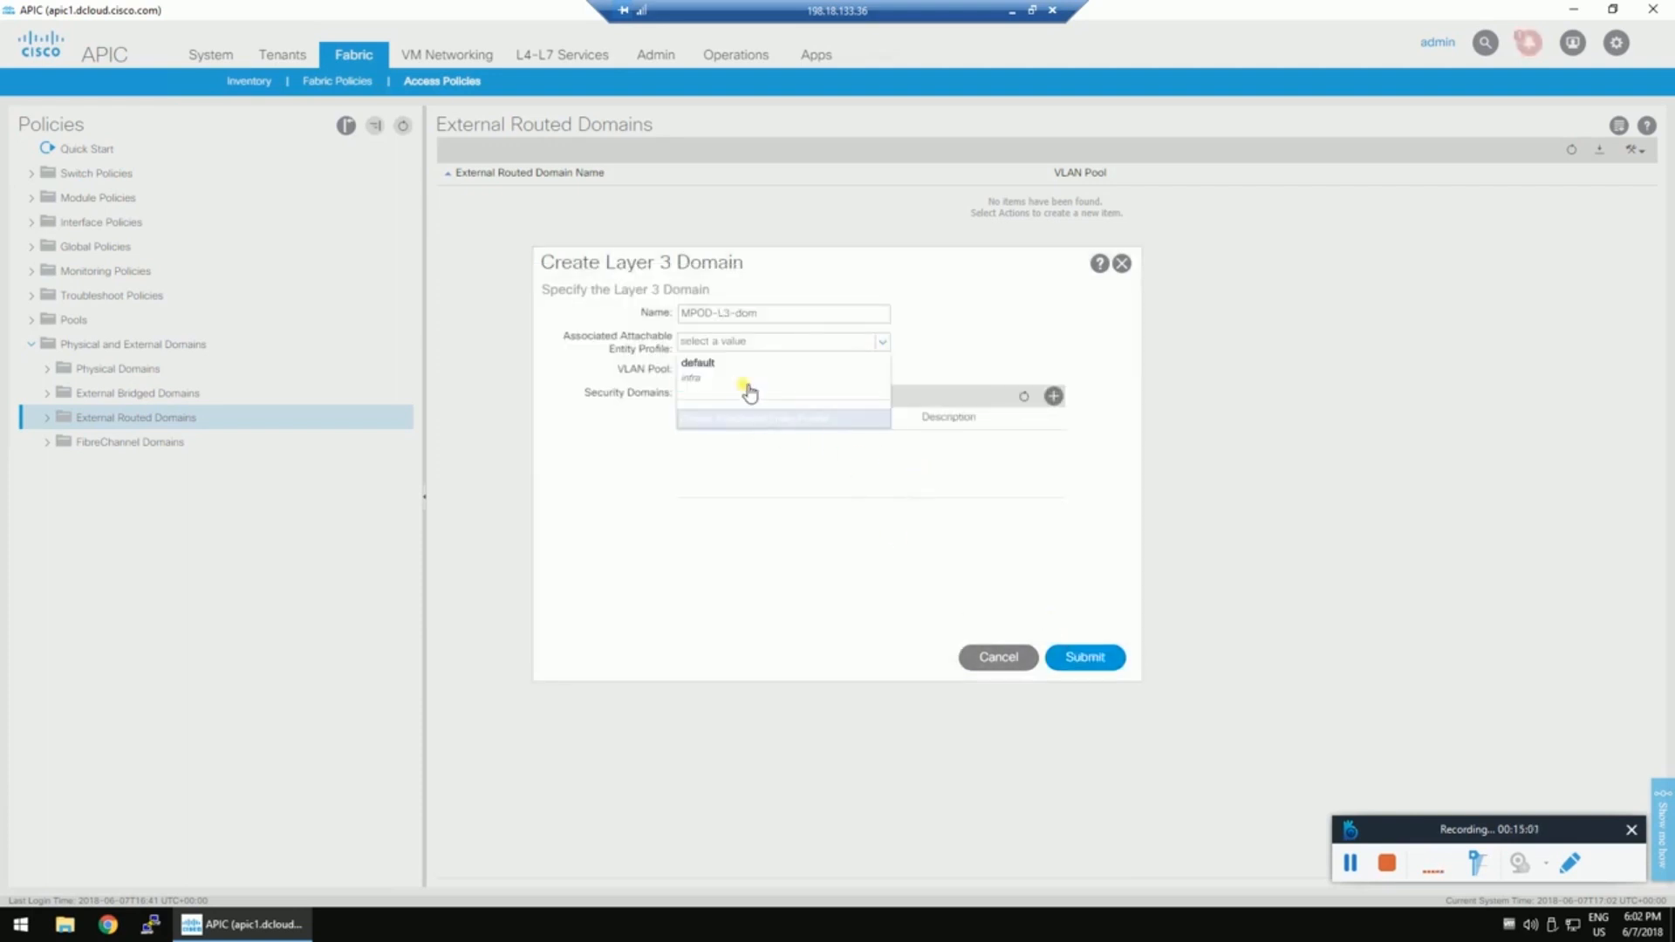
pyautogui.click(753, 418)
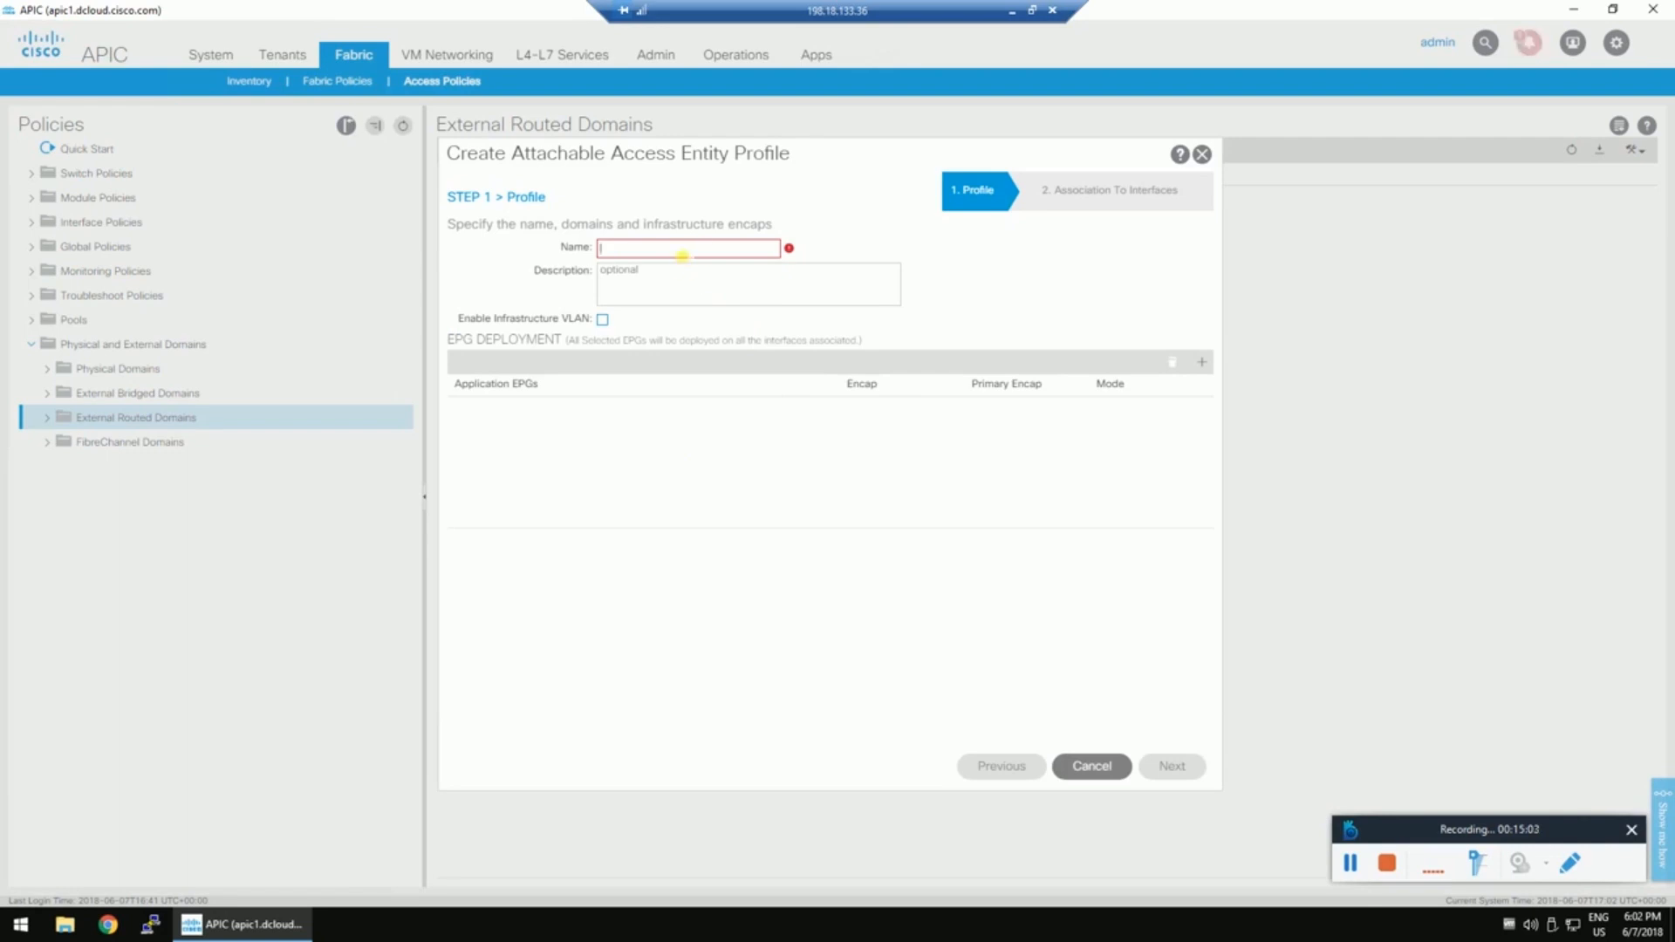
pyautogui.write('MPOD_aaep')
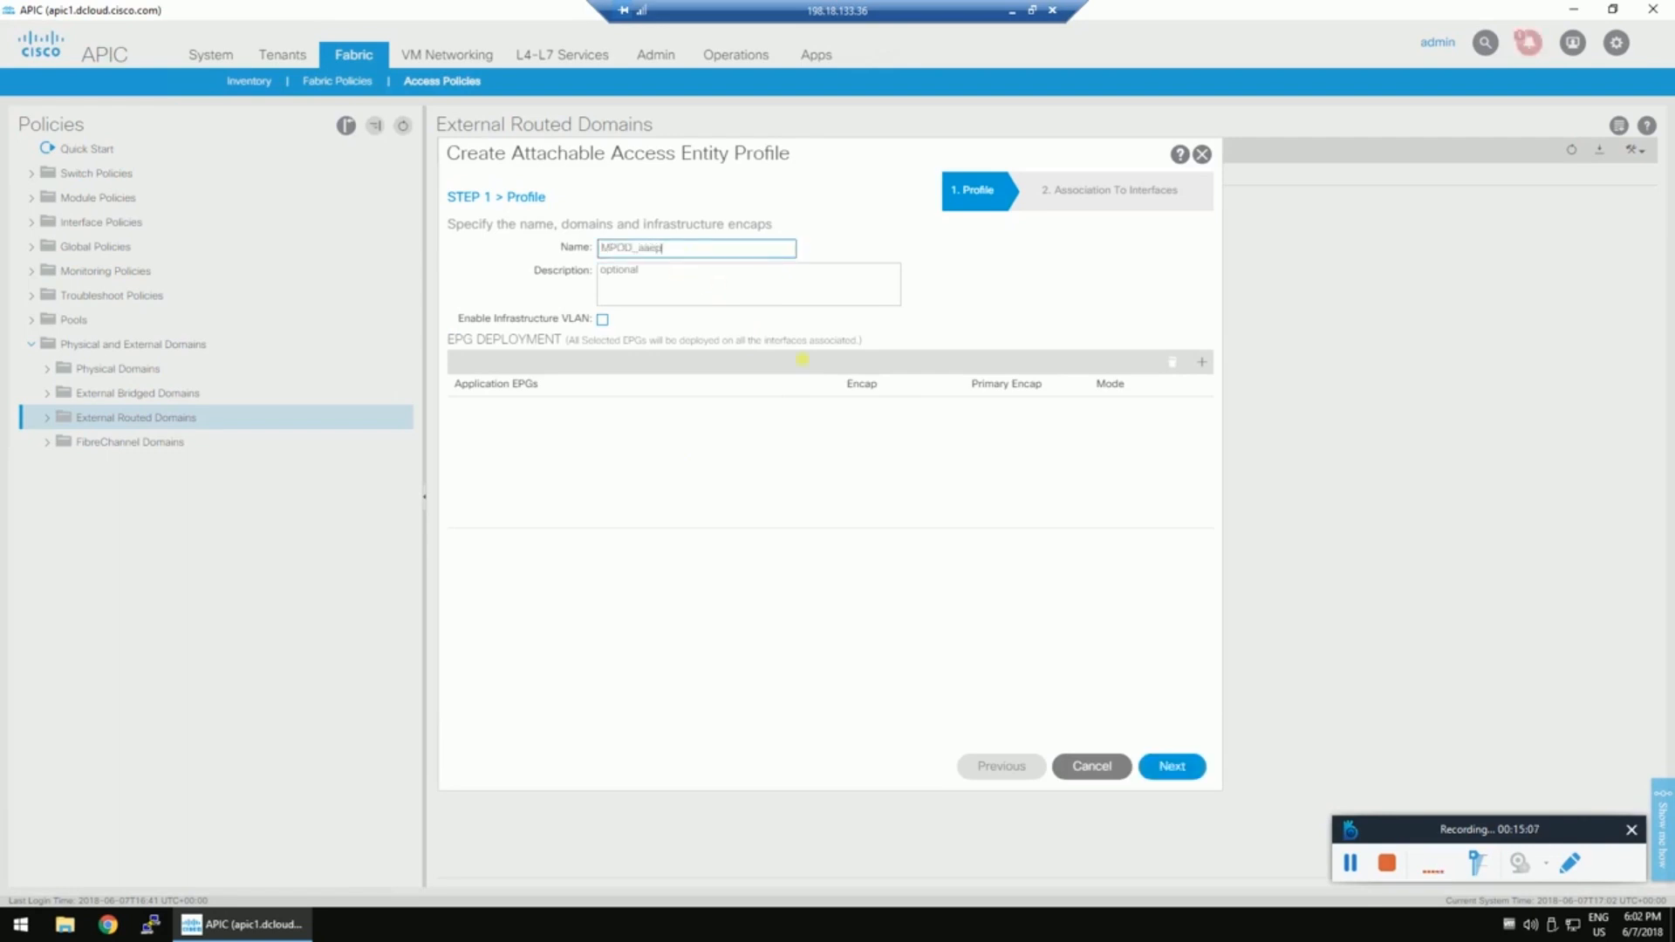
pyautogui.click(602, 319)
pyautogui.click(1165, 768)
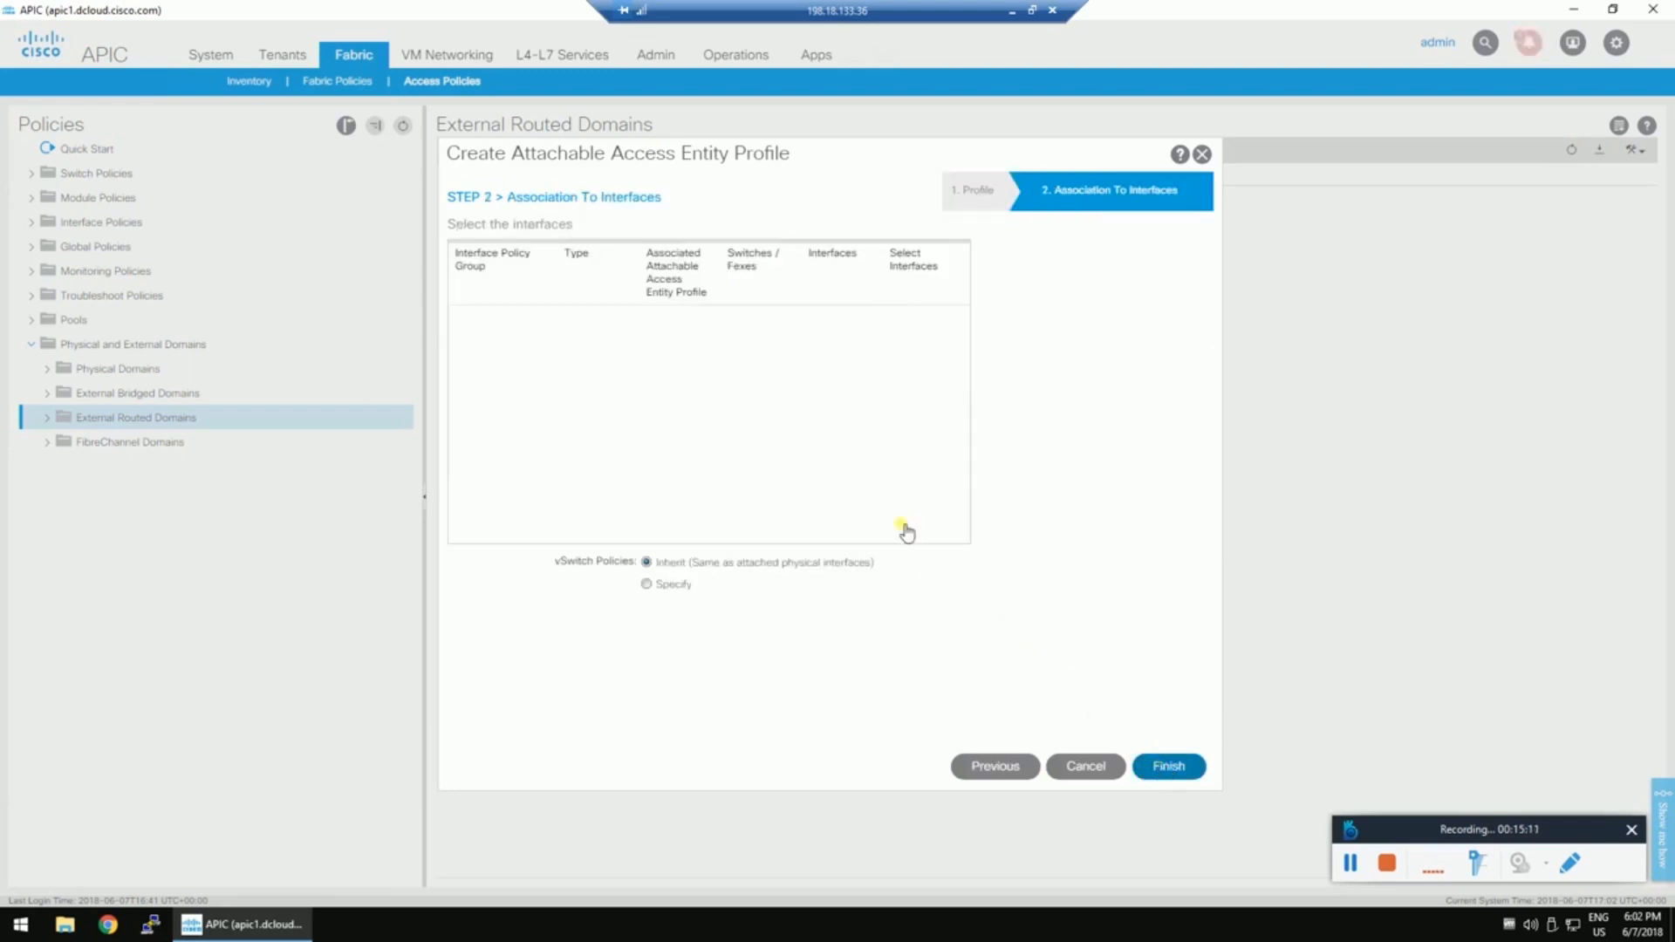
pyautogui.click(1171, 768)
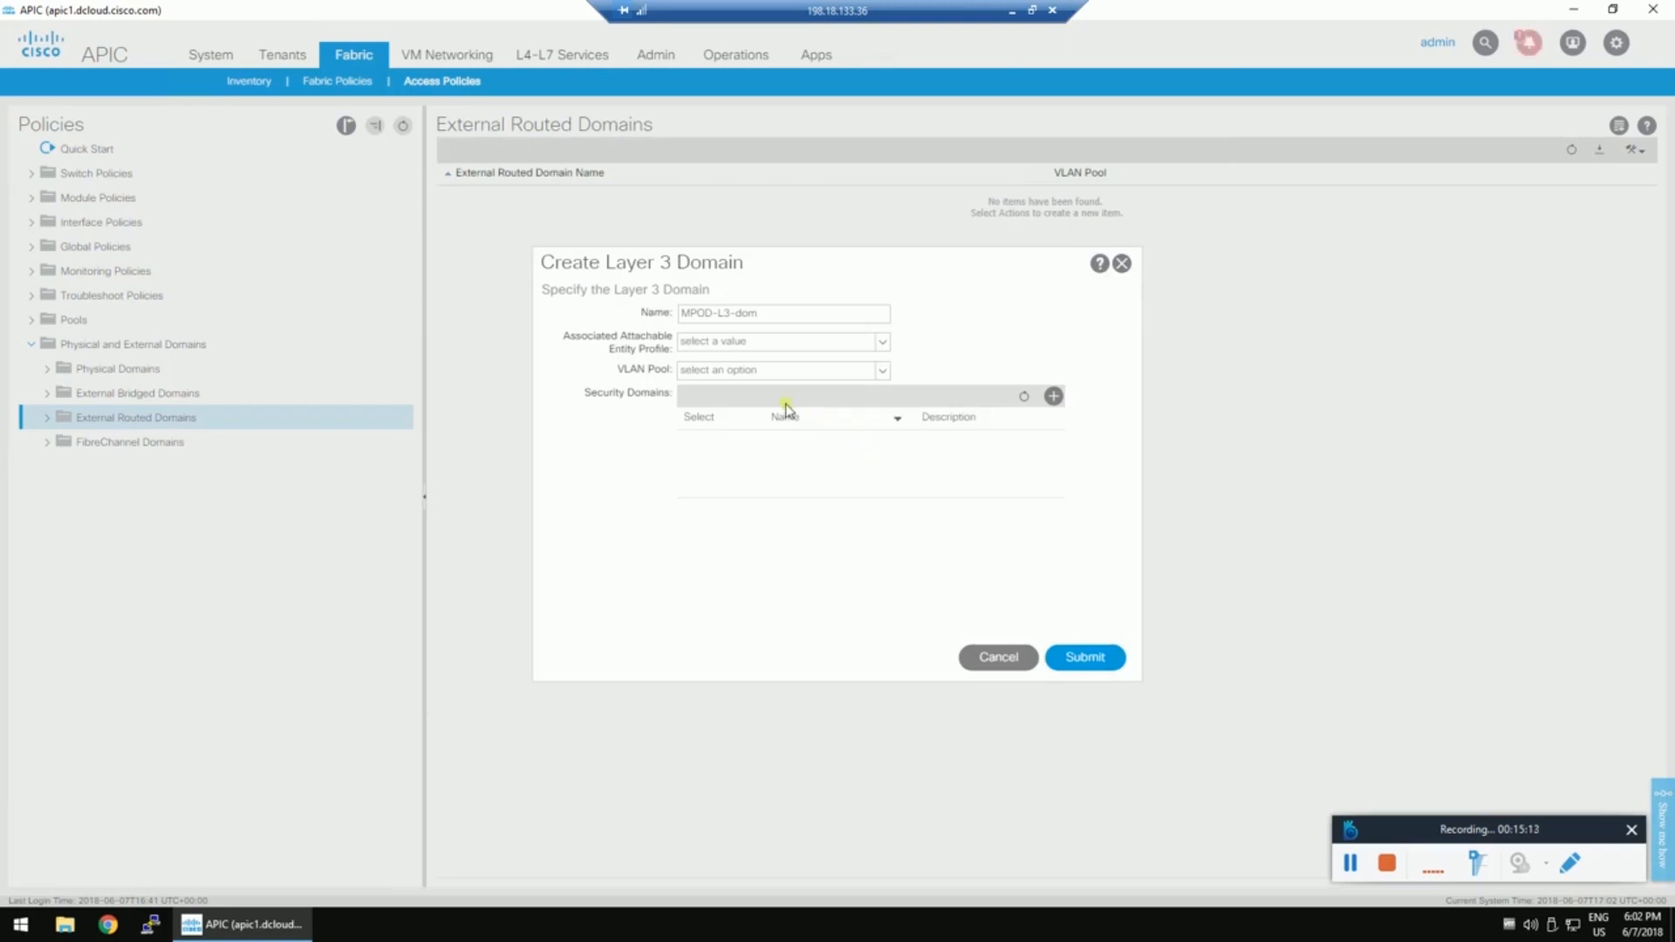
# Back the MPOD-L3-dom routed domain with the MPOD-VLAN static pool and save it.
pyautogui.click(883, 342)
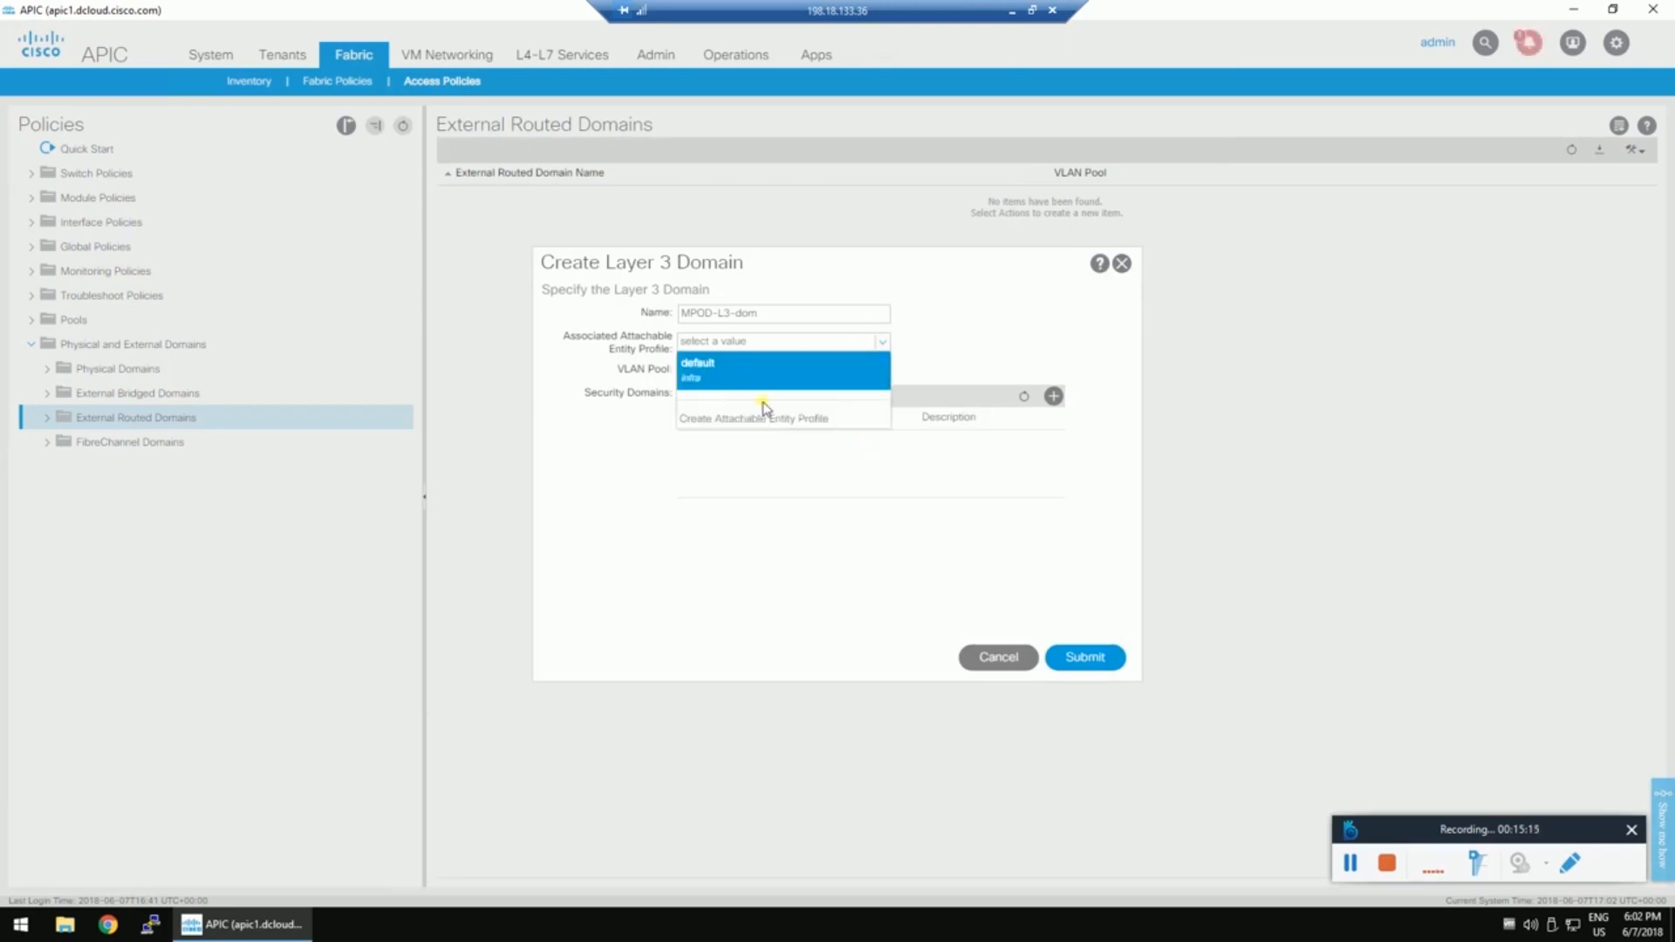
pyautogui.click(968, 411)
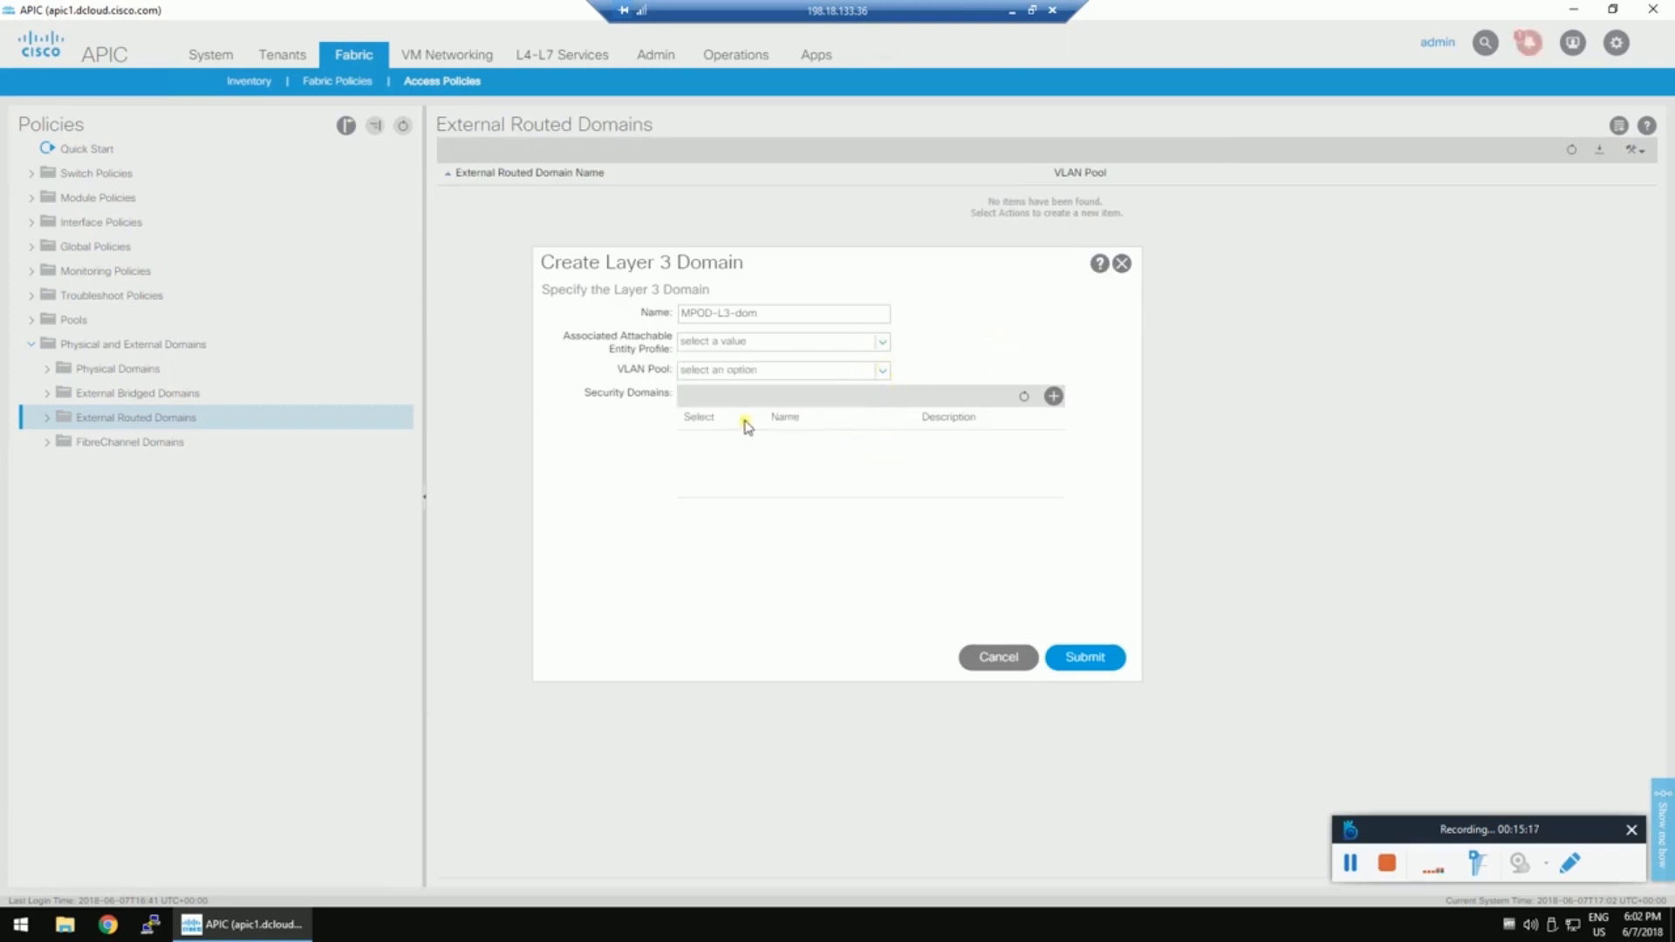
pyautogui.click(708, 392)
pyautogui.click(1086, 658)
# Under Global Policies, add domain MPOD-L3-dom (L3) to the MPOD_aaep profile and update it.
pyautogui.click(31, 248)
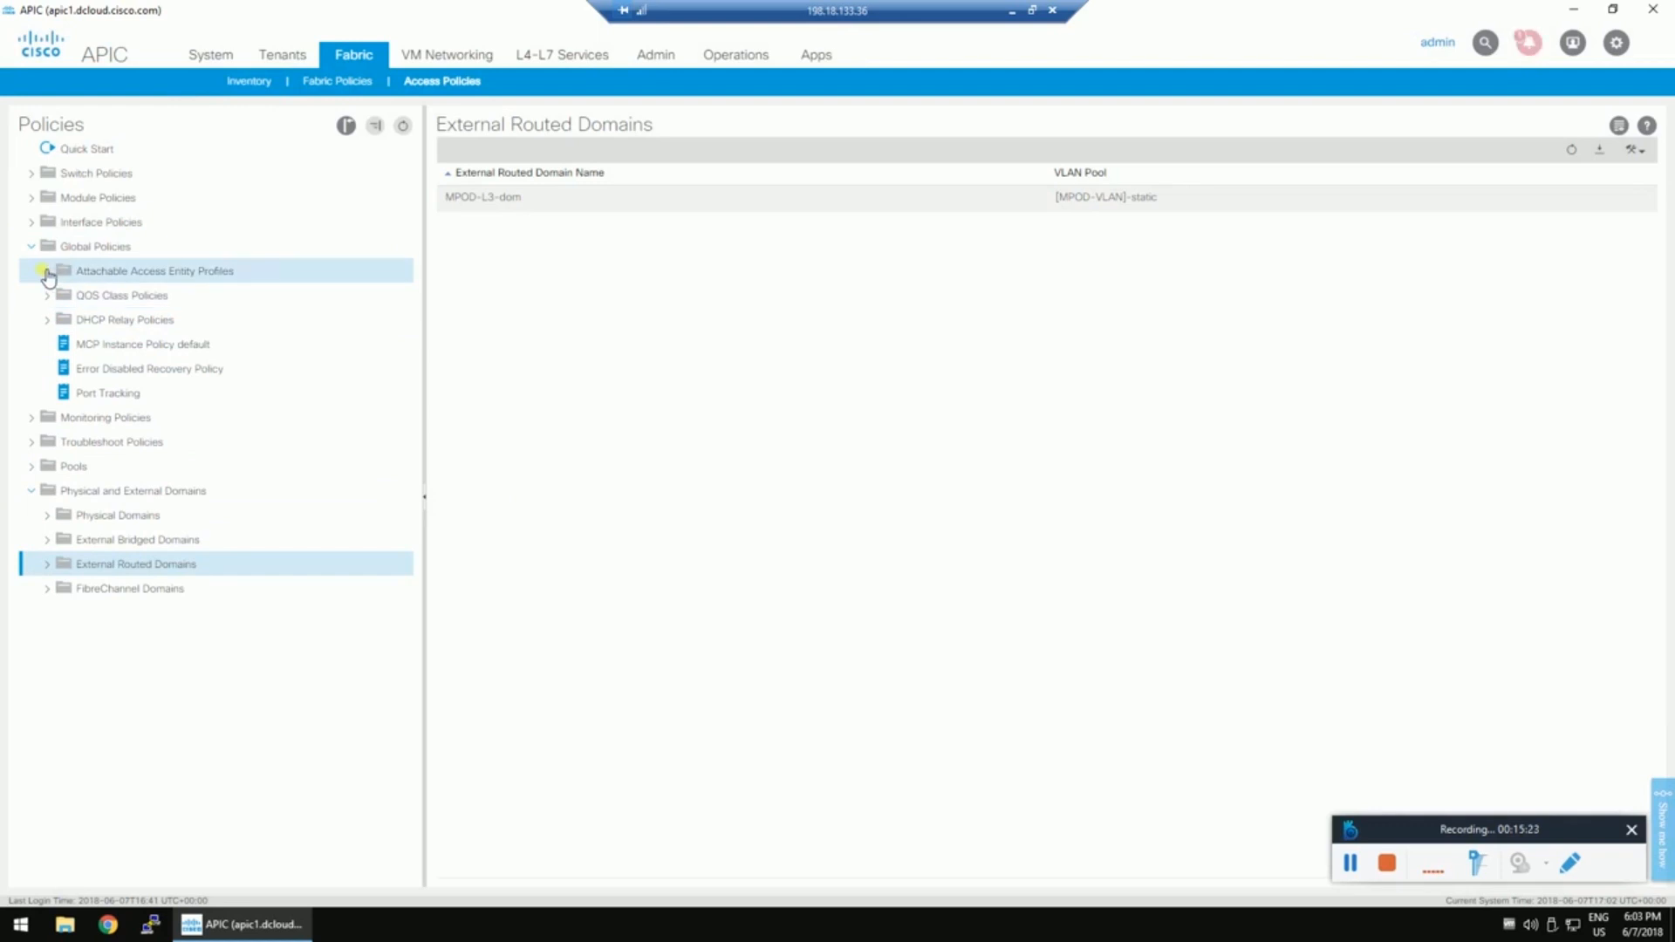
pyautogui.click(47, 272)
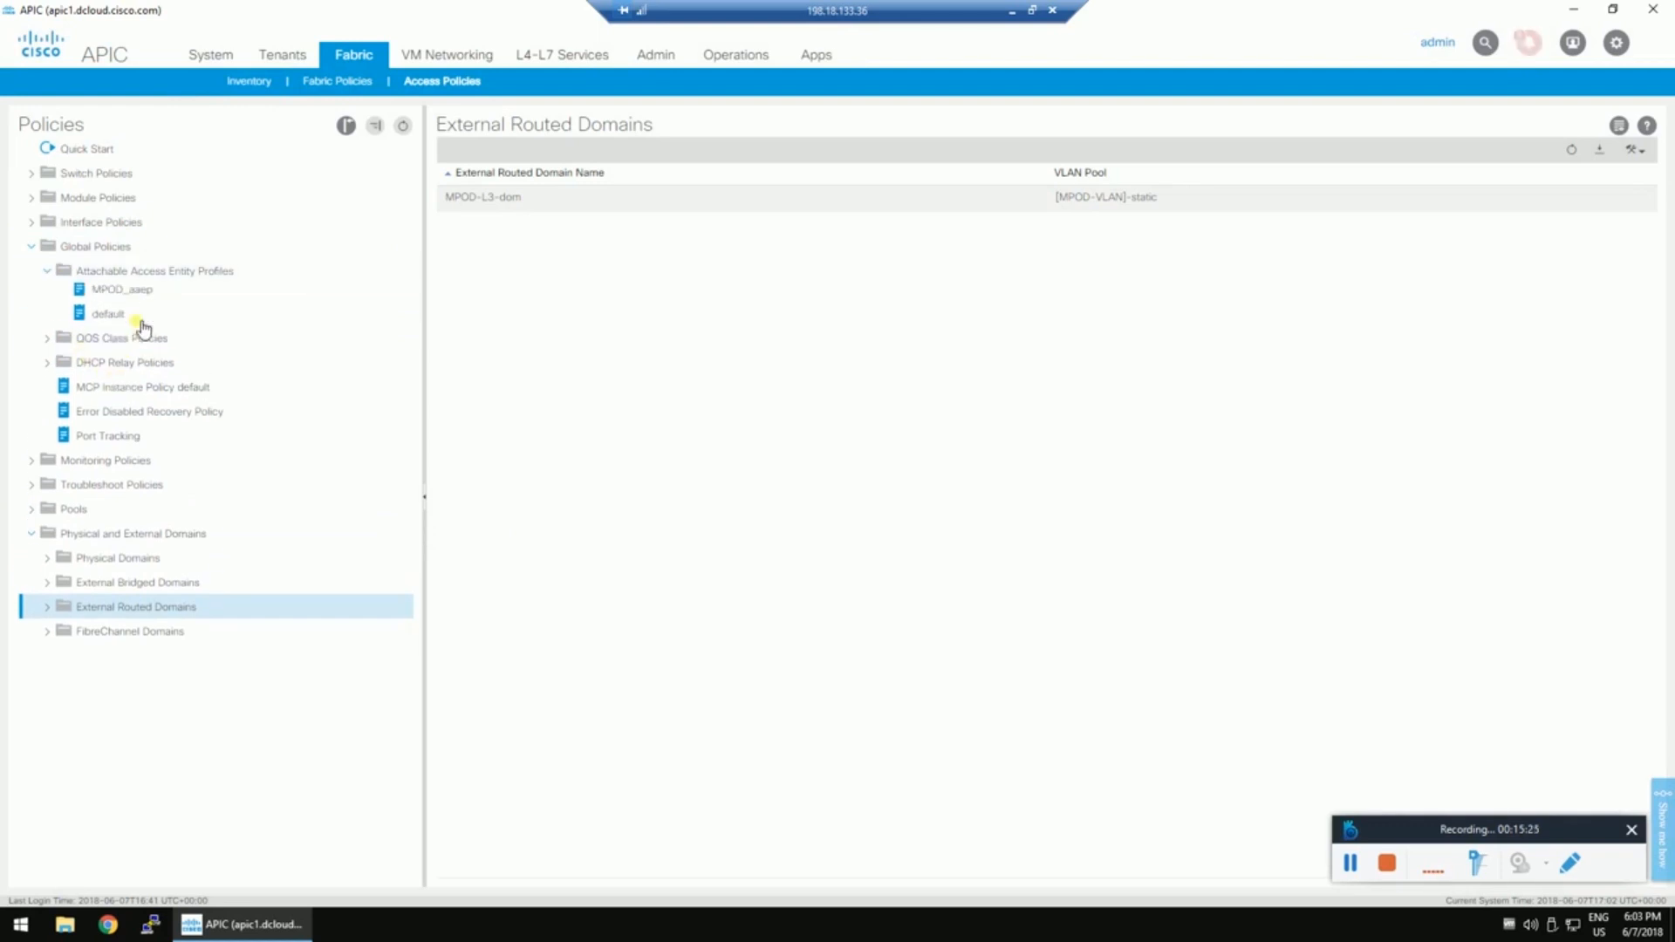
pyautogui.click(122, 289)
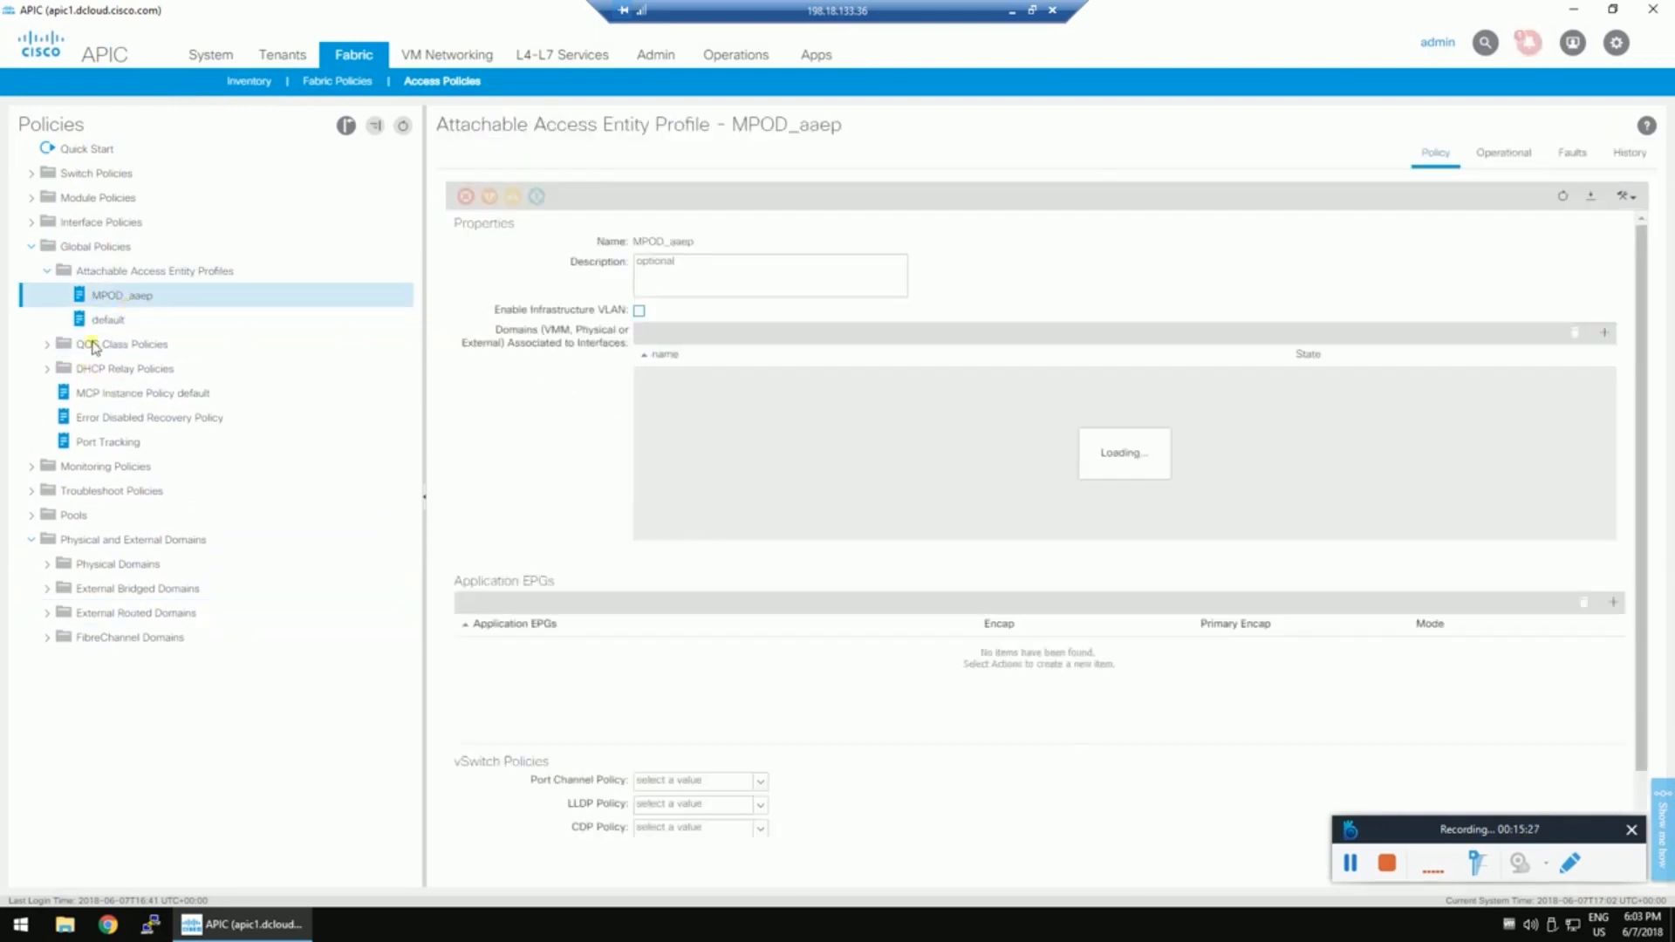
pyautogui.click(1620, 333)
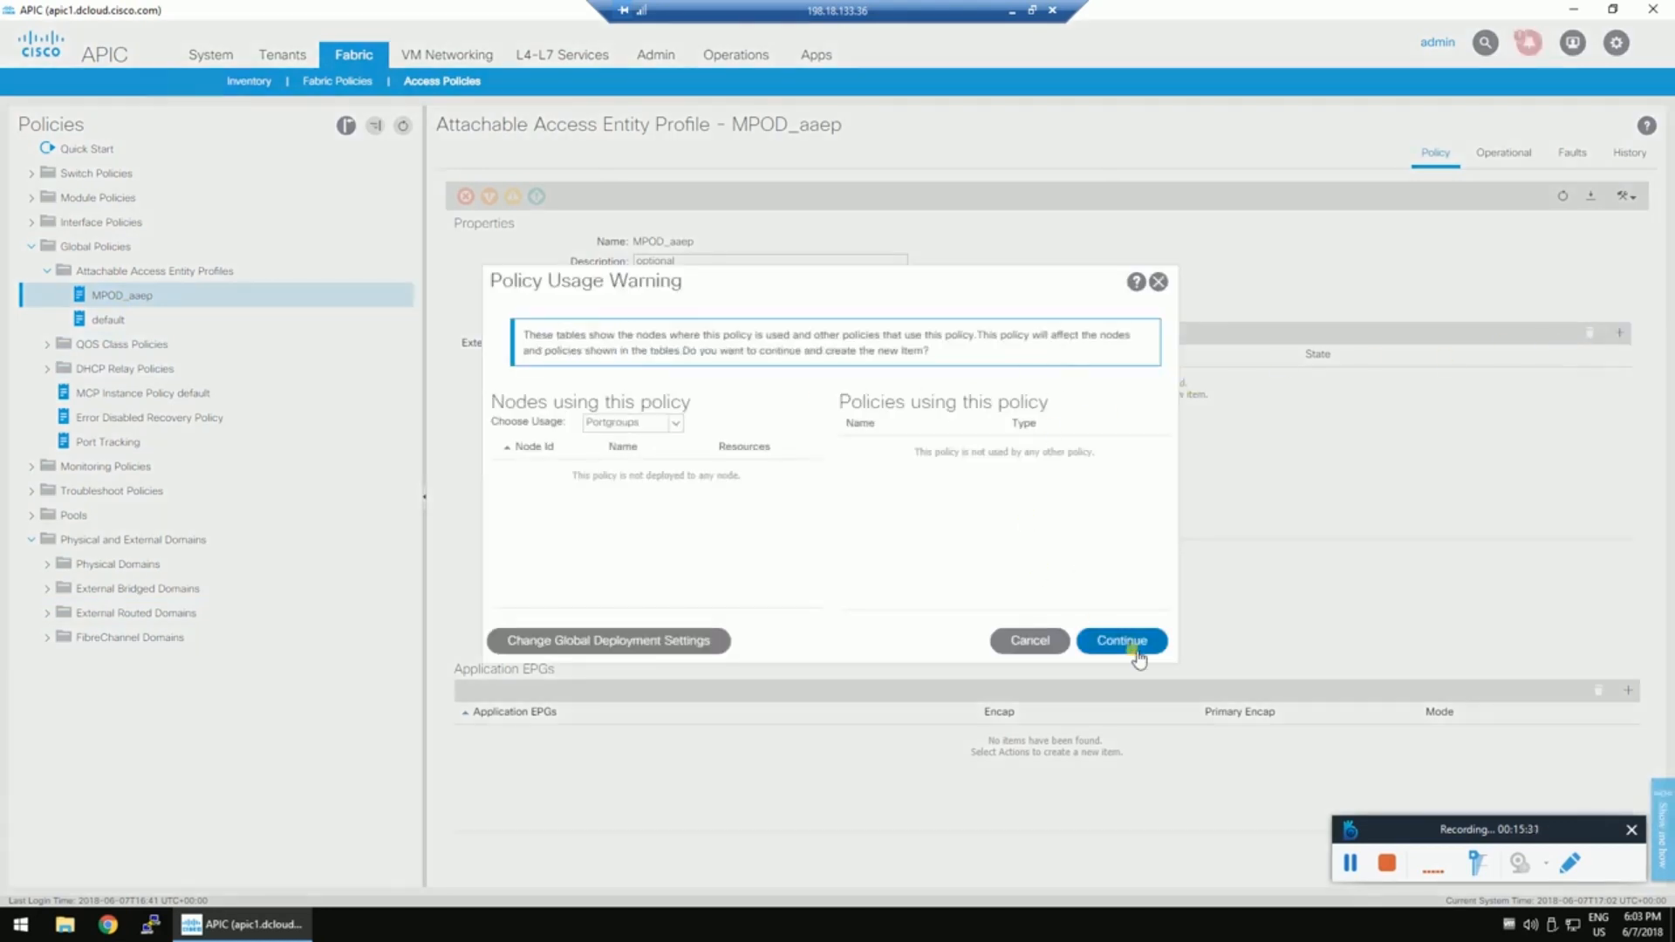
pyautogui.click(1123, 641)
pyautogui.click(1294, 375)
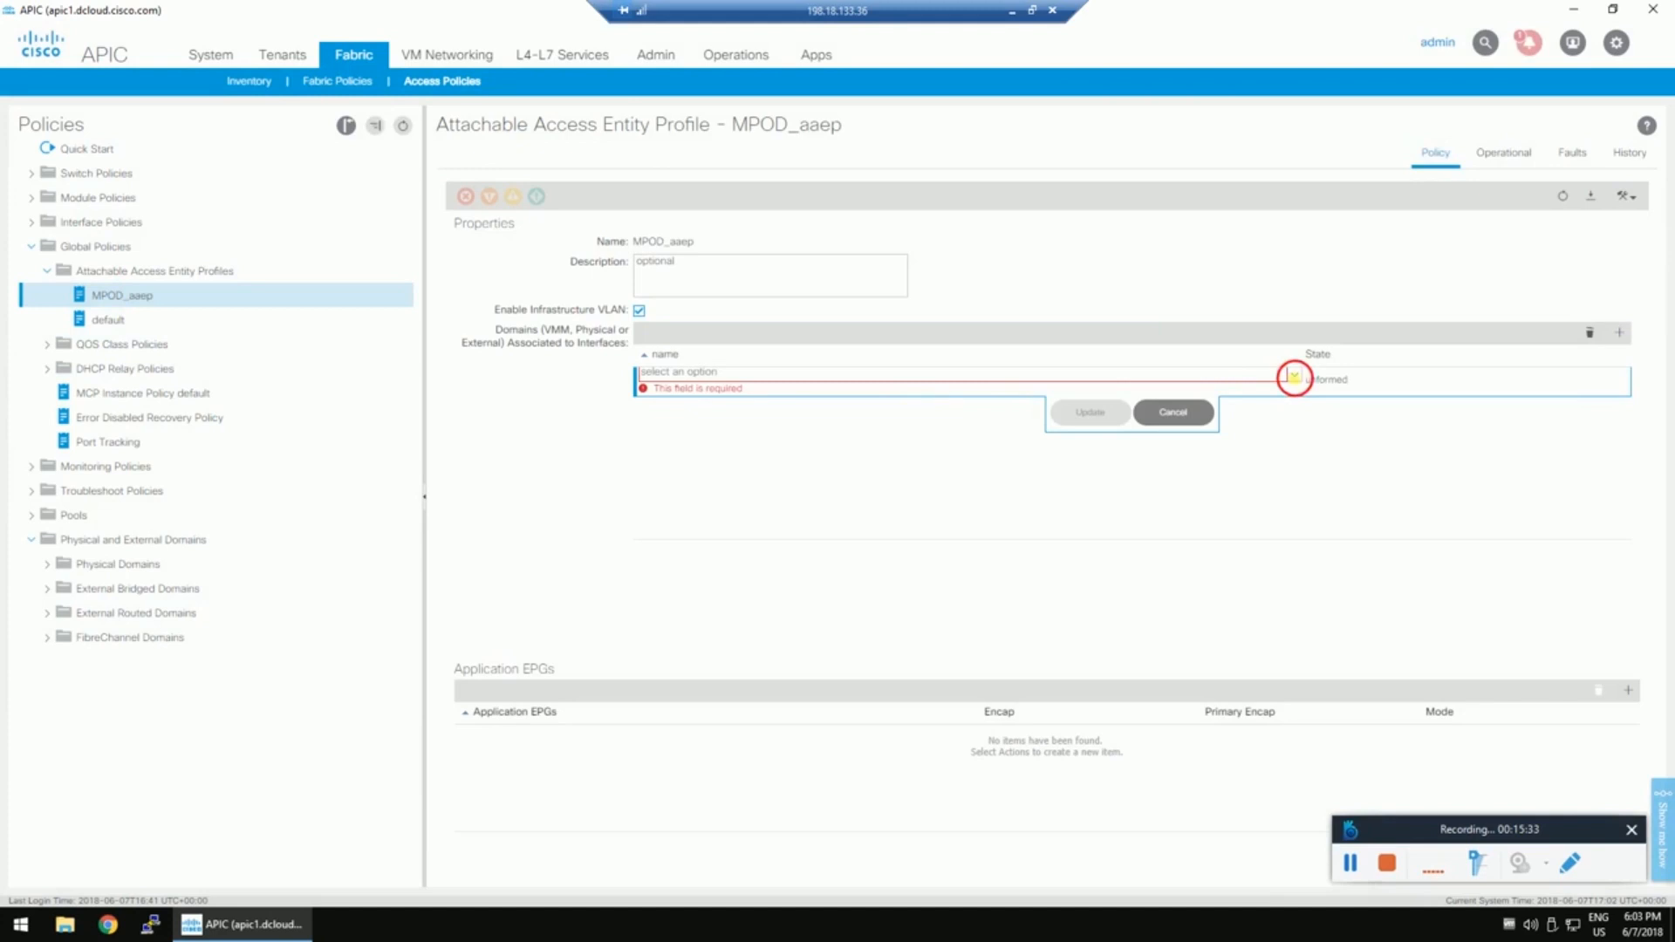
pyautogui.click(690, 393)
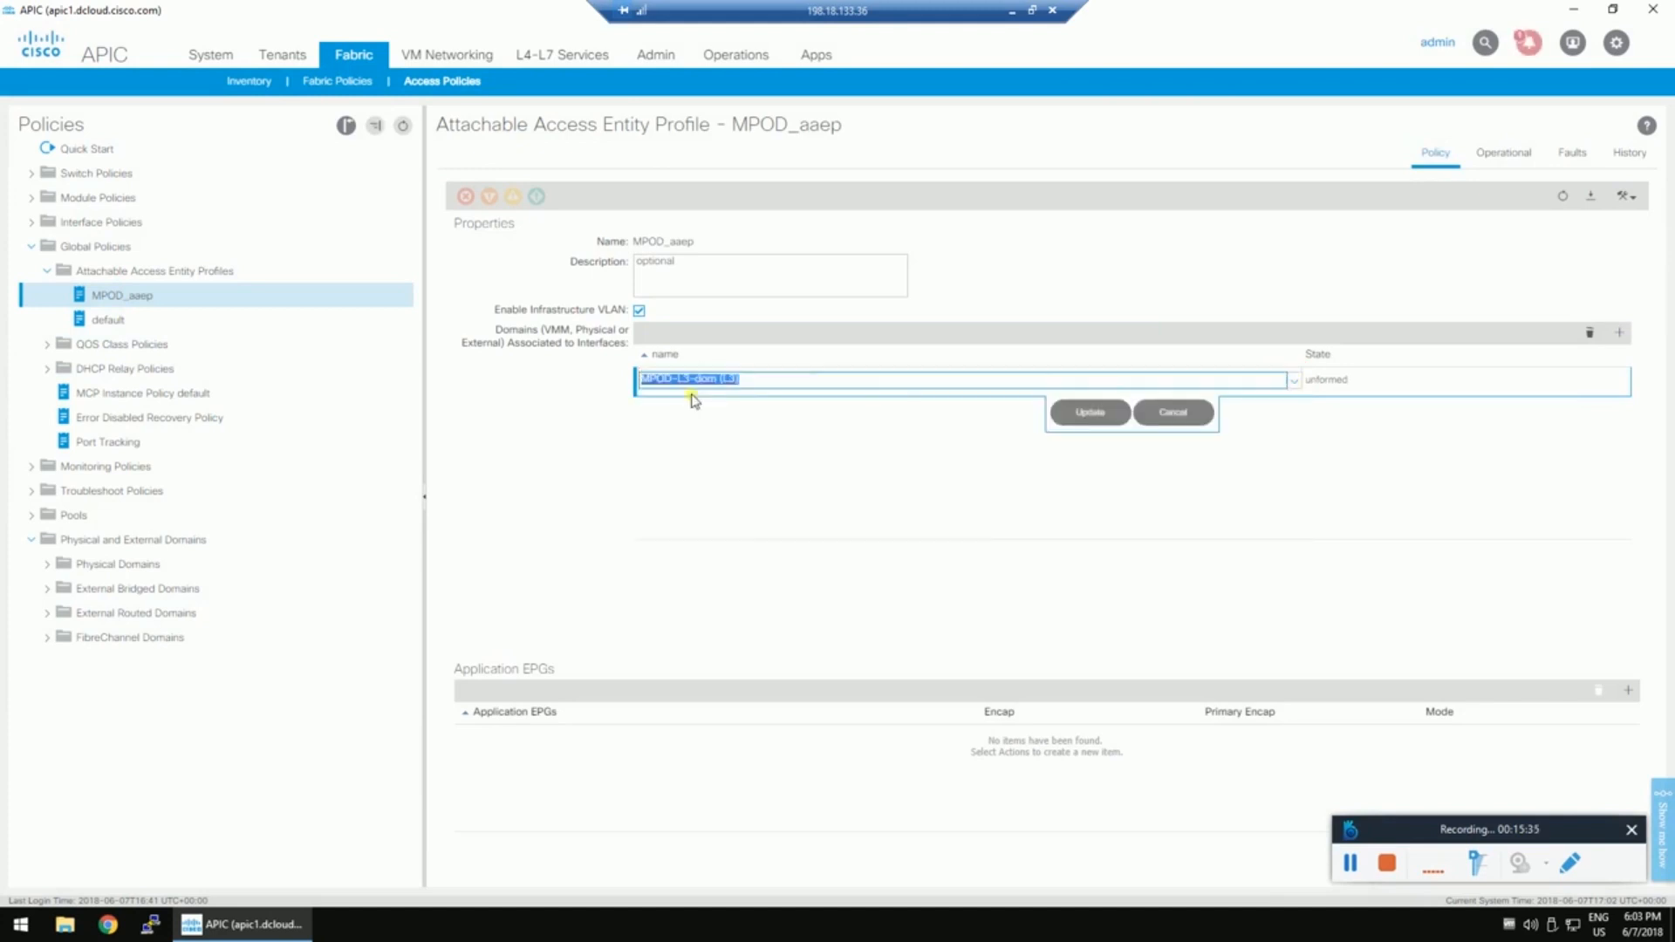
pyautogui.click(1086, 411)
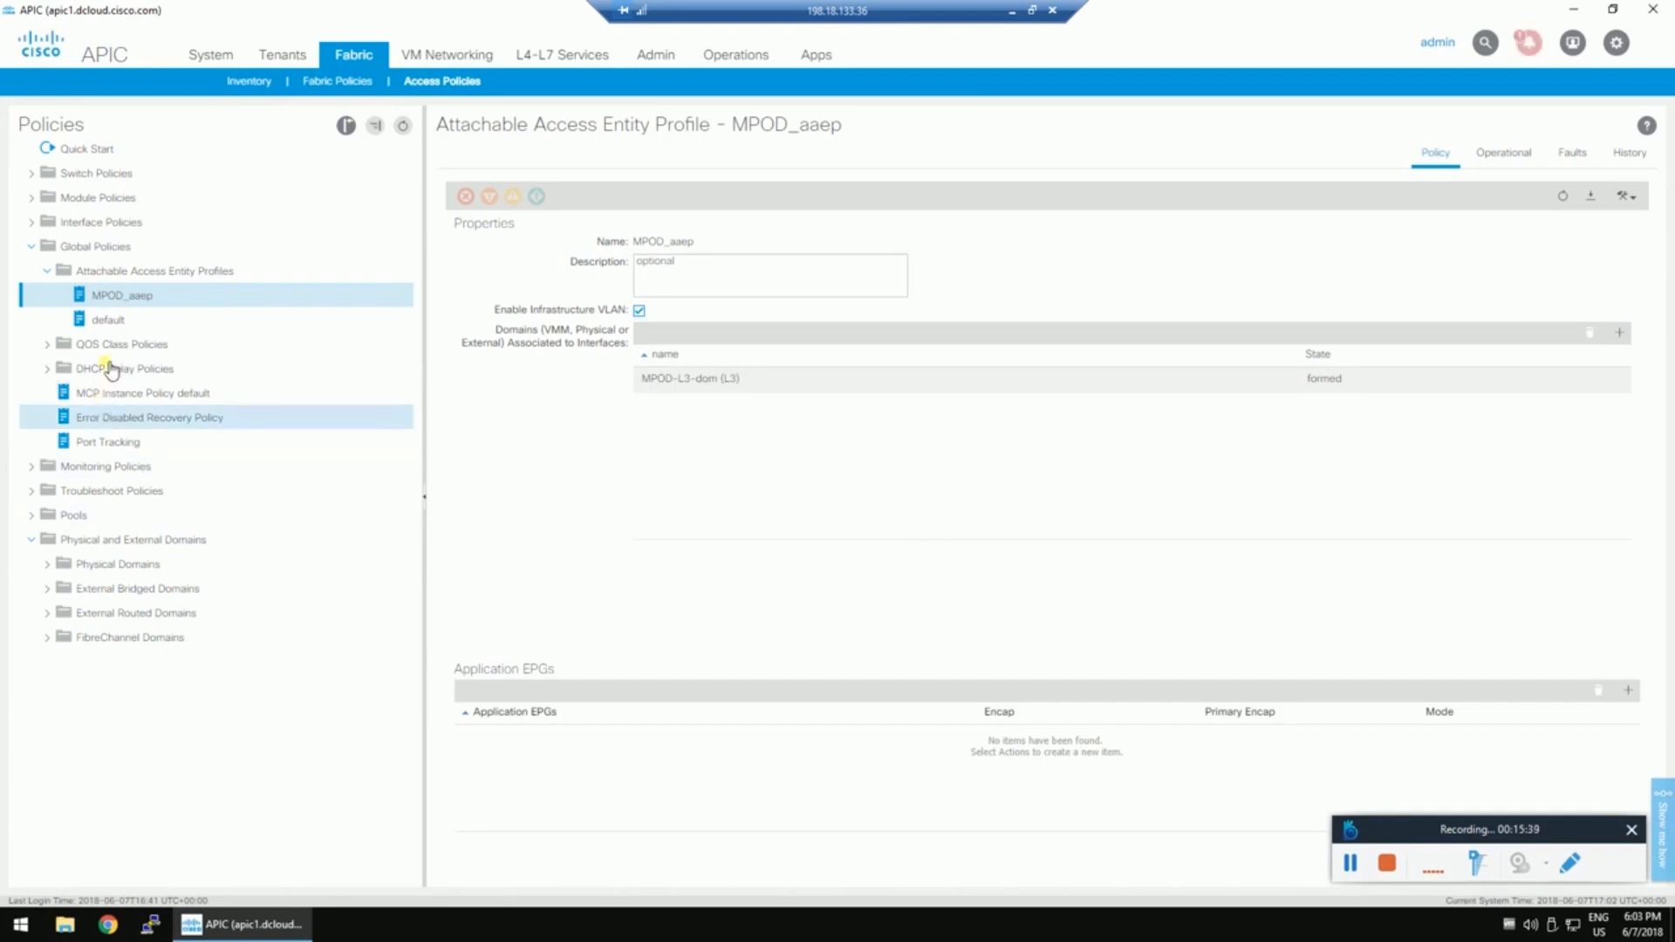
# Start a new spine profile from Switch Policies > Profiles > Spine Profiles.
pyautogui.click(37, 173)
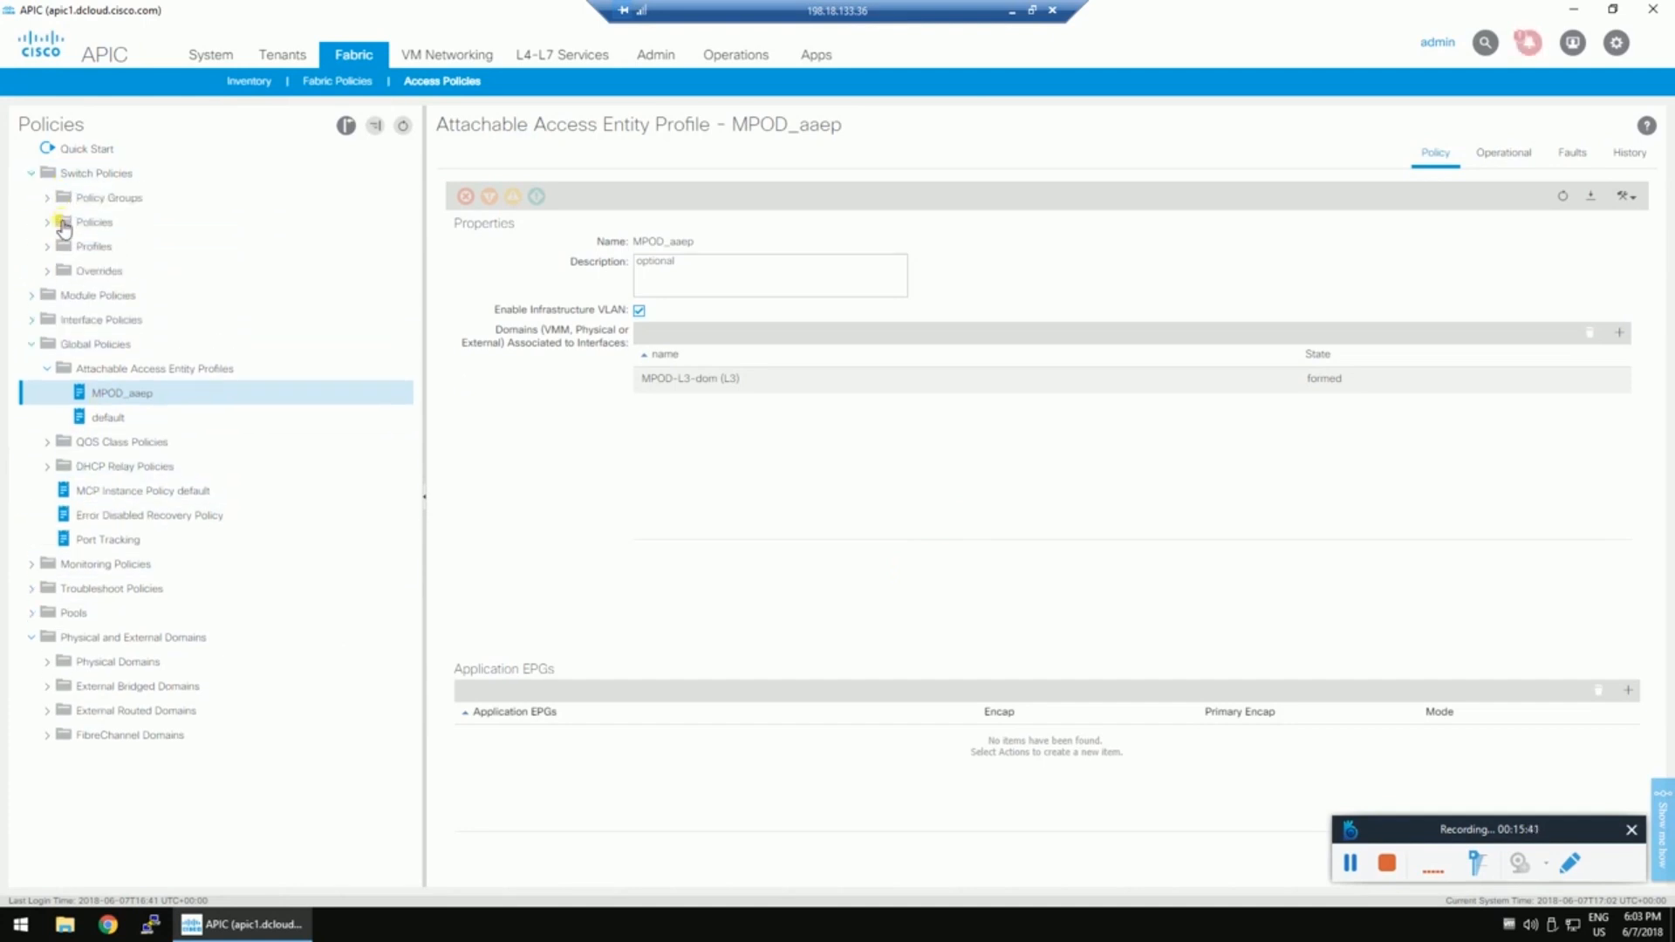
pyautogui.click(49, 248)
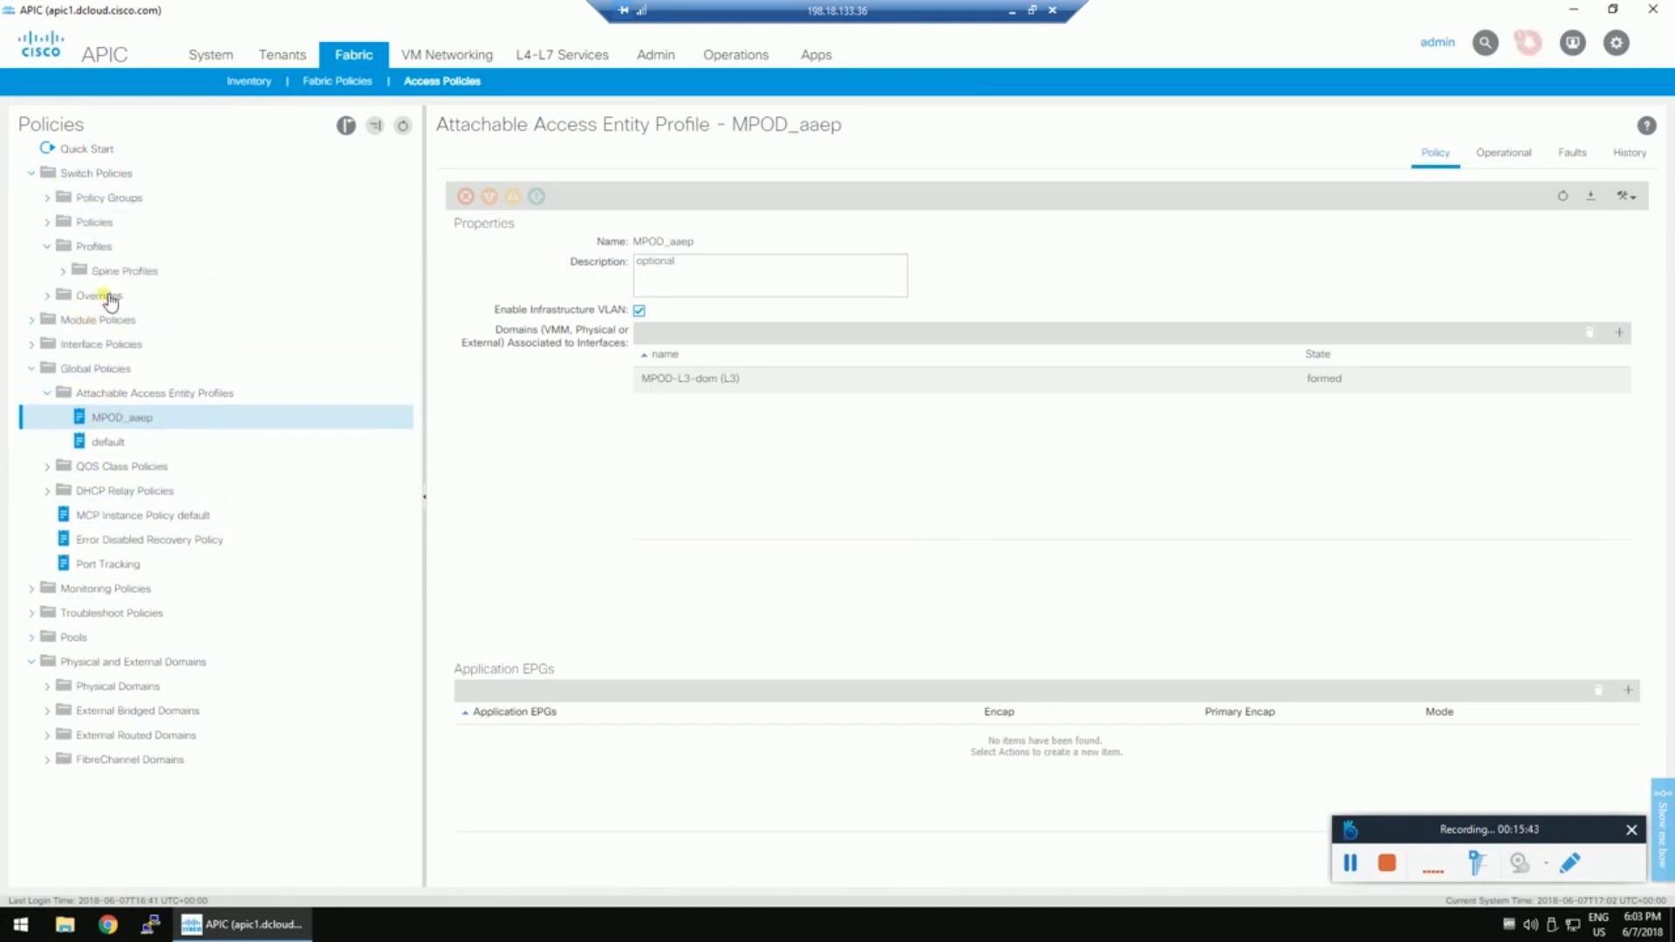
pyautogui.rightClick(102, 296)
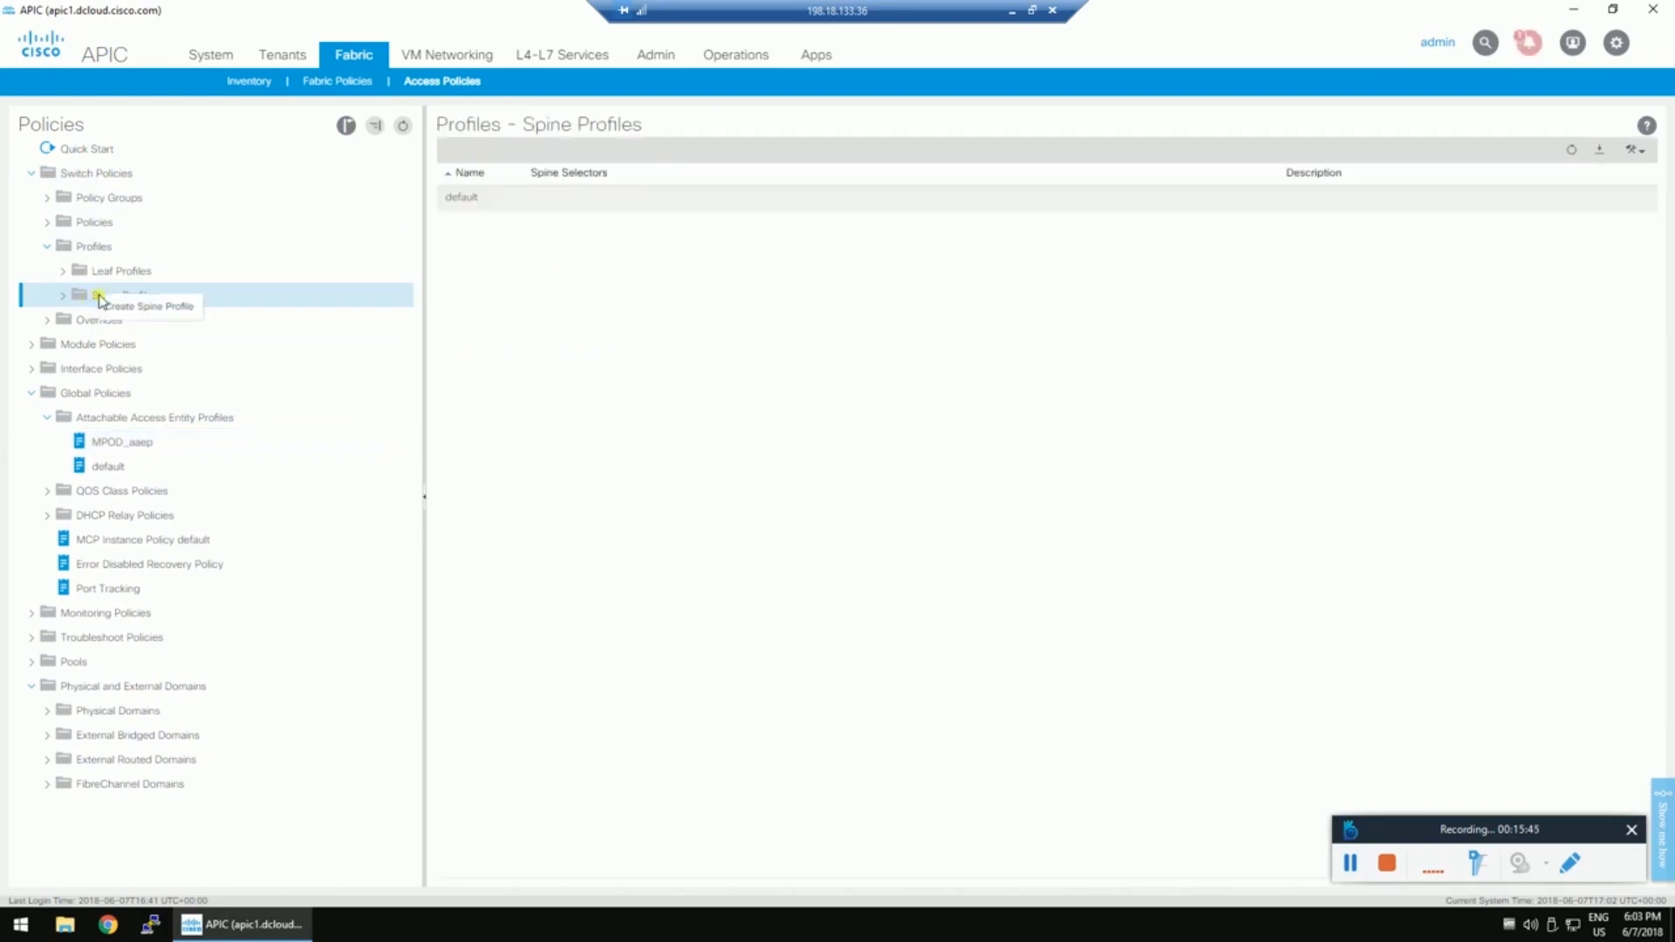
pyautogui.click(150, 307)
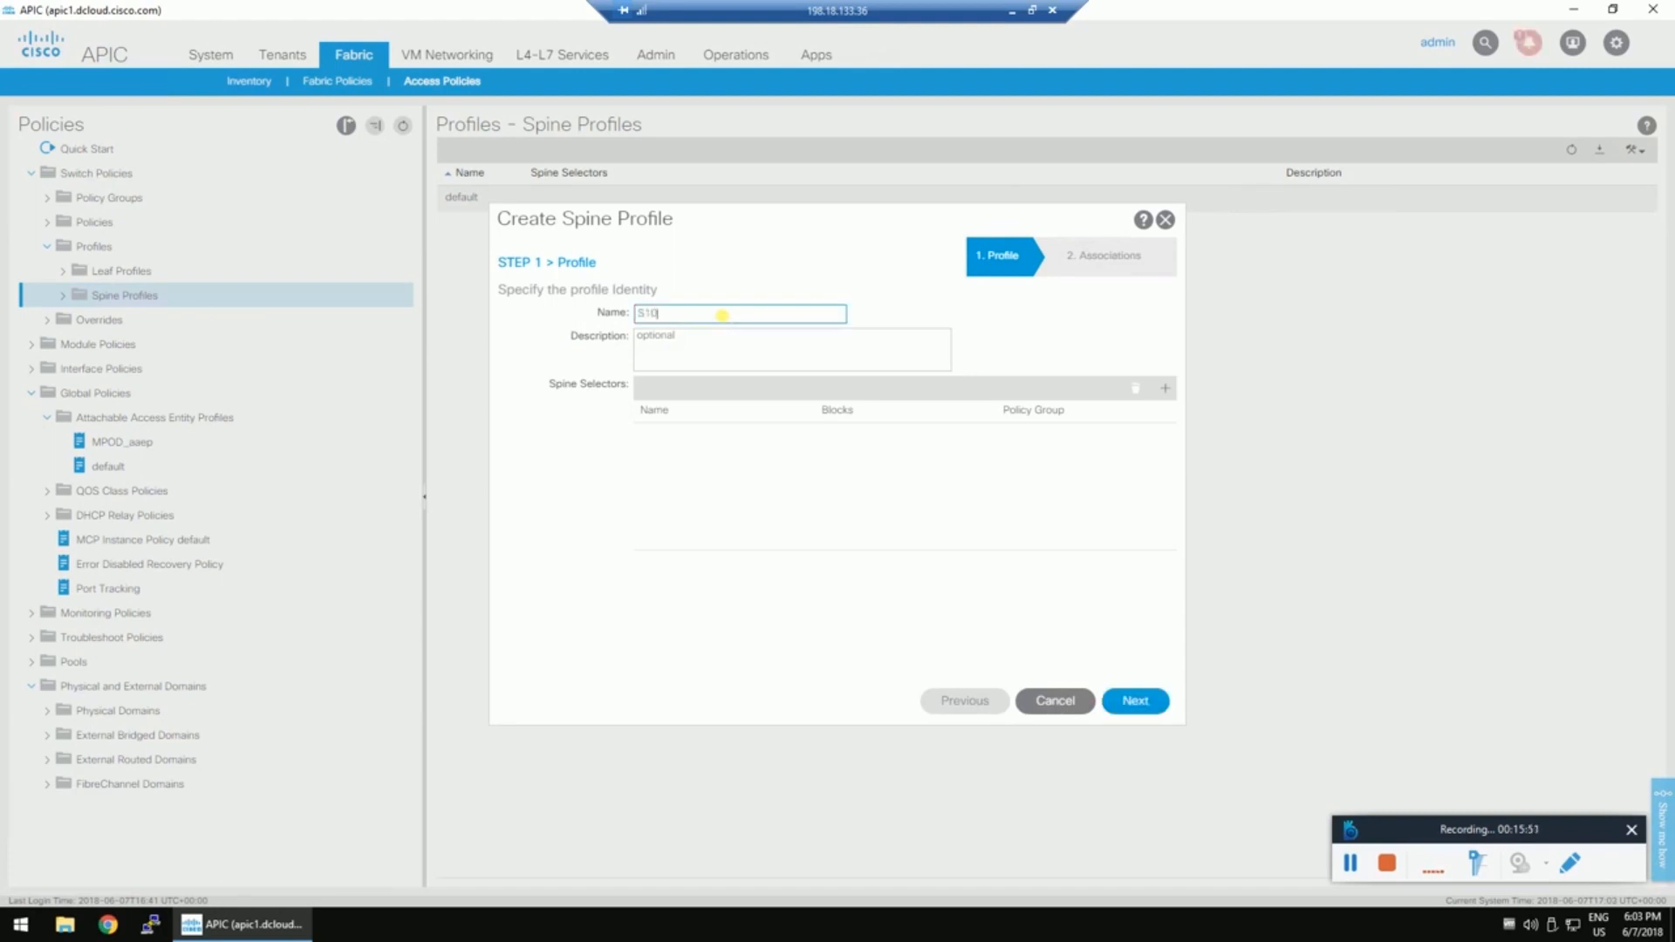
# Add spine selector S103 covering switch 103, then begin adding an interface selector profile.
pyautogui.click(1168, 388)
pyautogui.click(717, 431)
pyautogui.write('S')
pyautogui.click(972, 429)
pyautogui.click(992, 432)
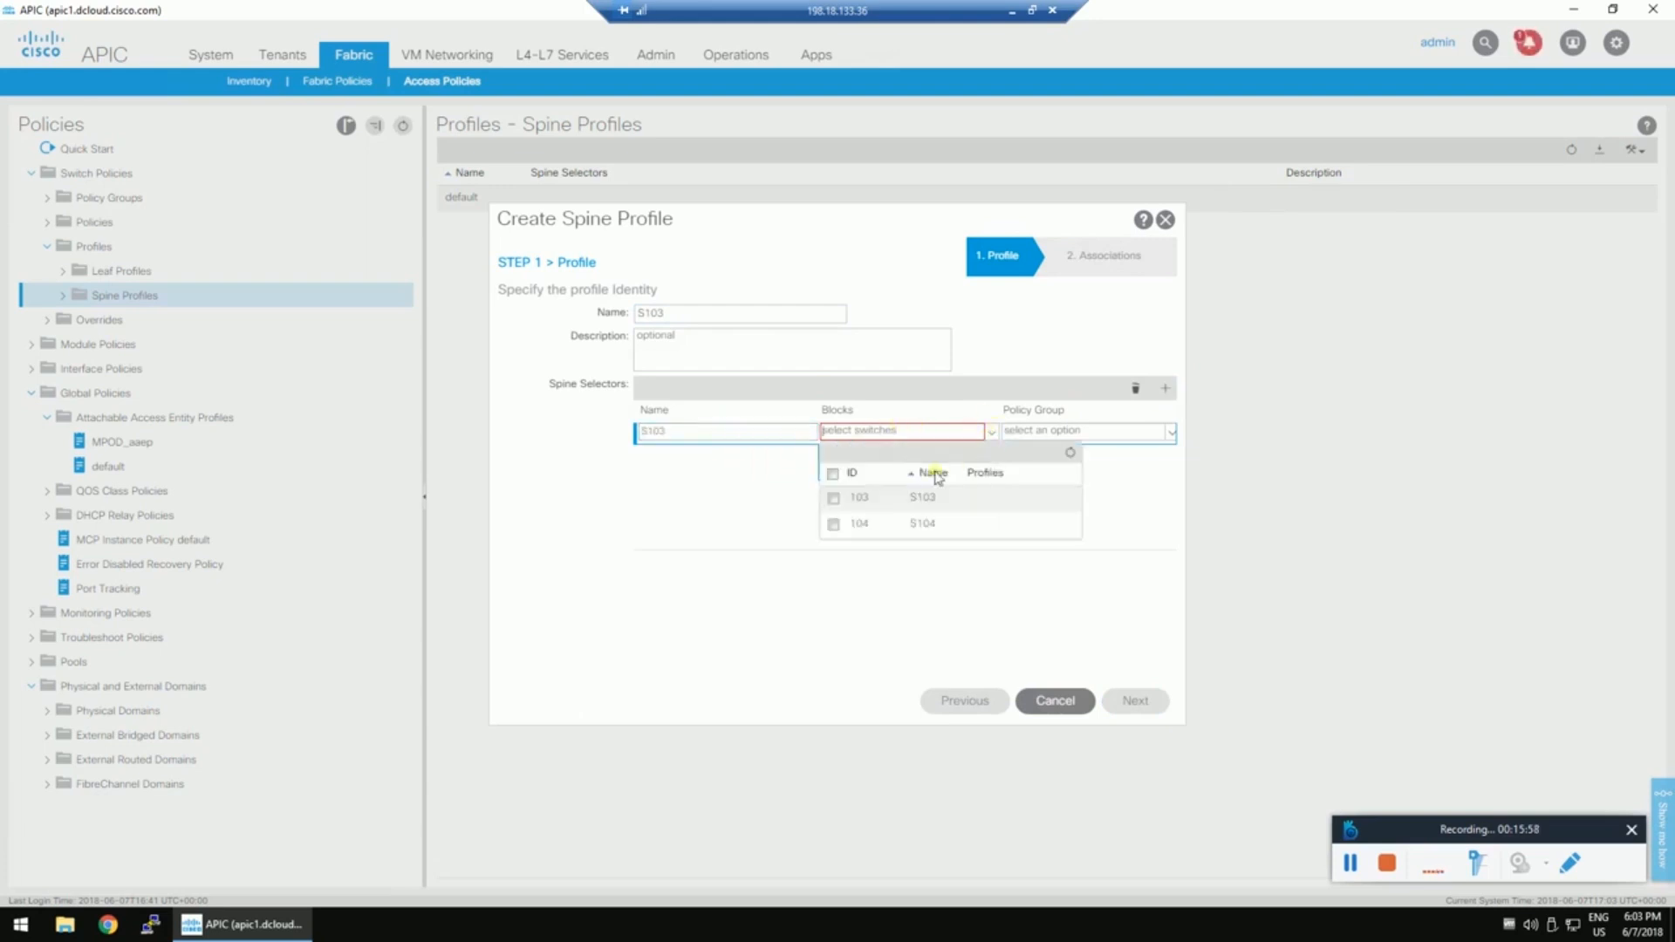
pyautogui.click(835, 499)
pyautogui.click(757, 502)
pyautogui.click(864, 460)
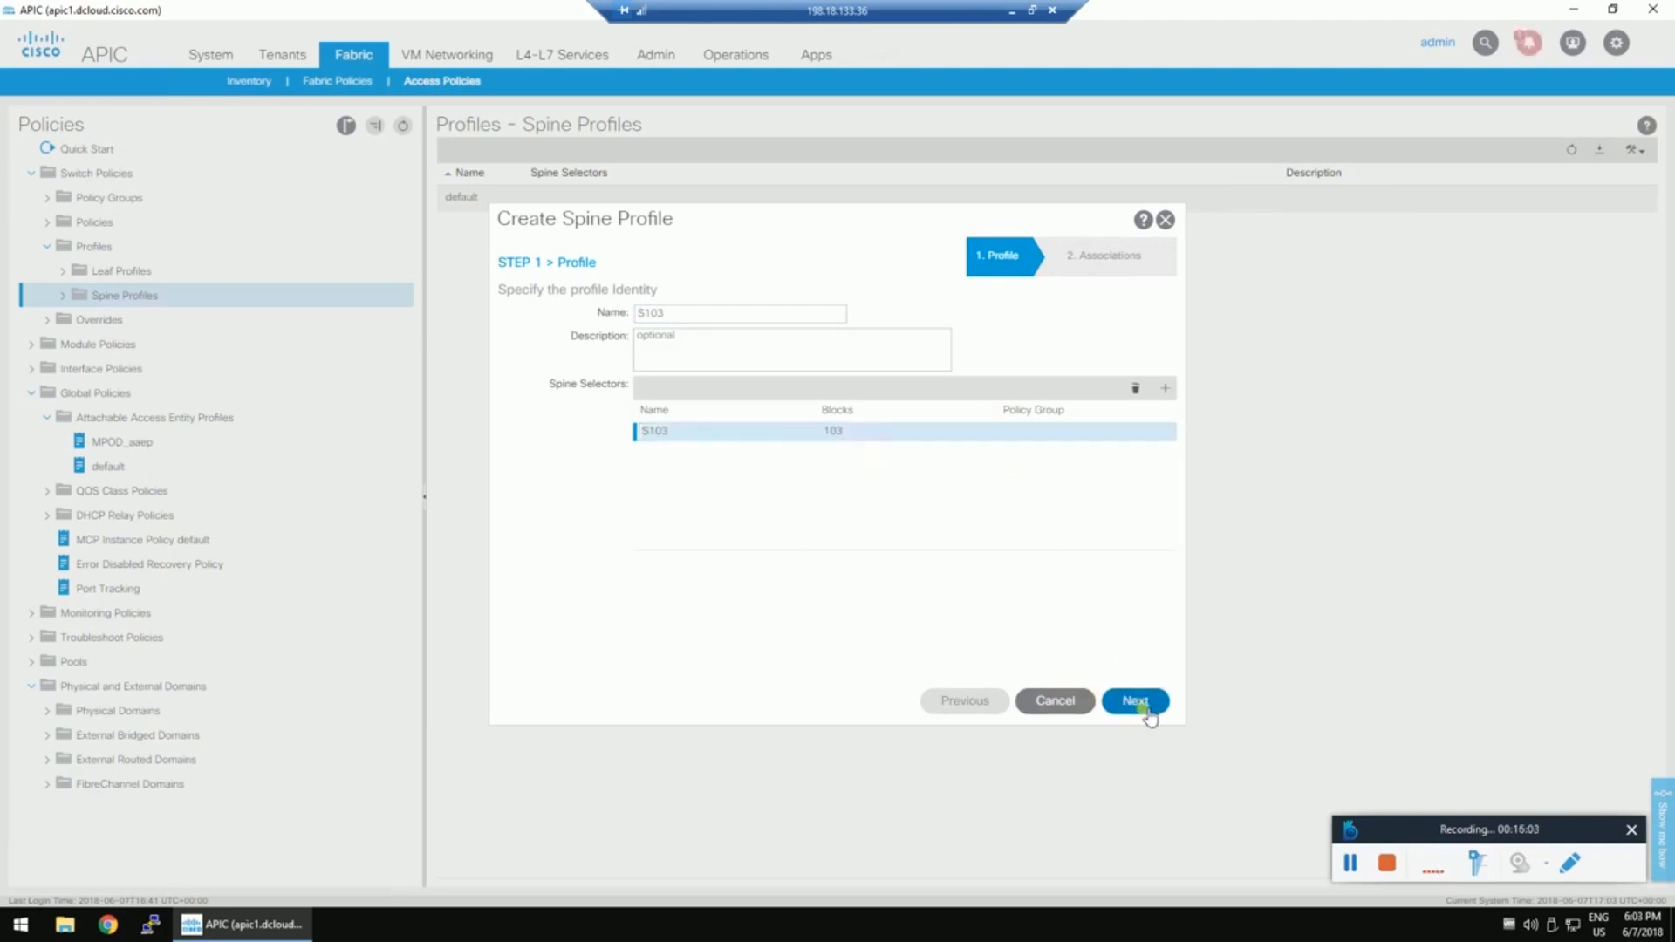
pyautogui.click(1141, 705)
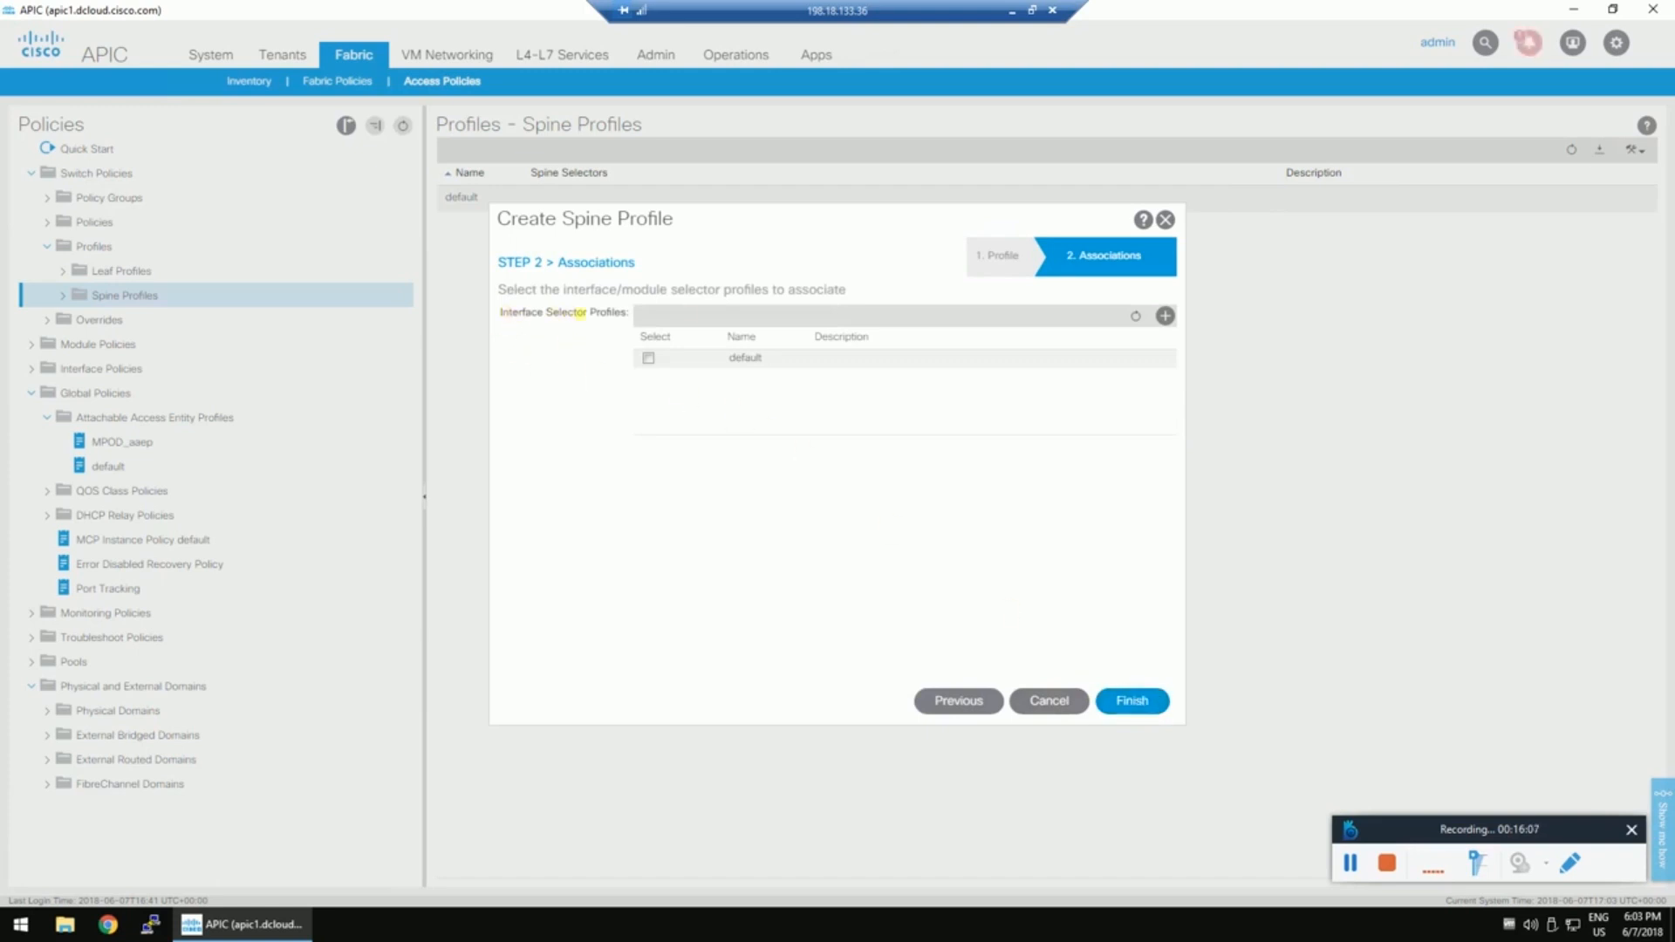
pyautogui.click(1157, 316)
# Name the new spine interface profile and add an interface selector to it.
pyautogui.click(649, 267)
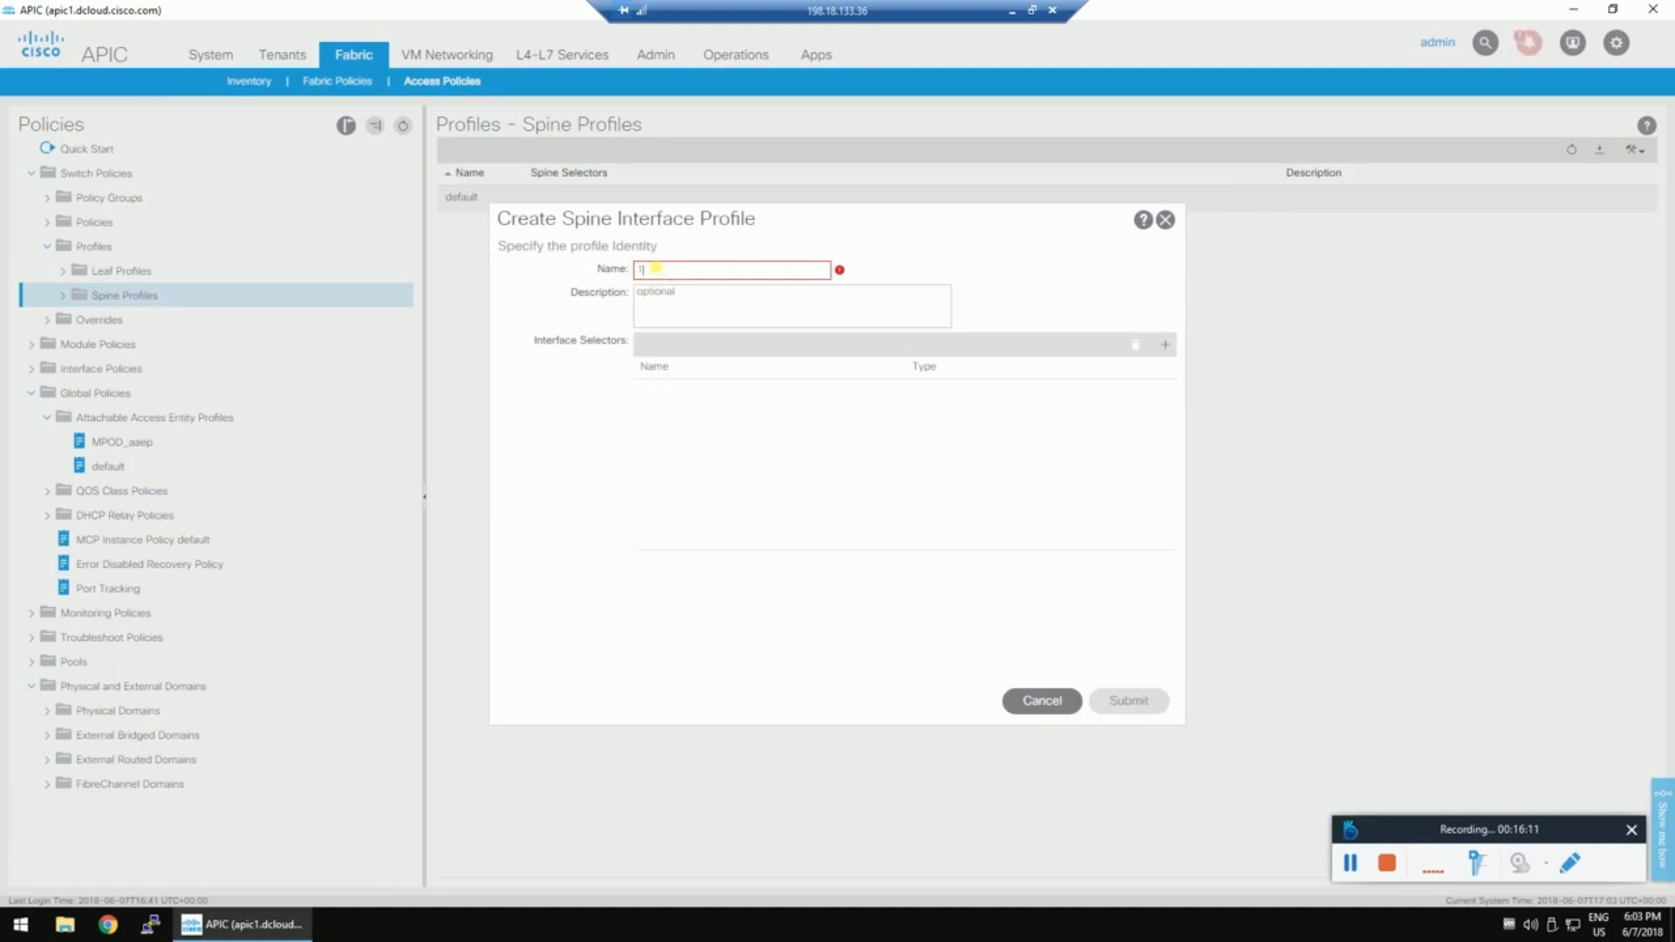
pyautogui.write('1020')
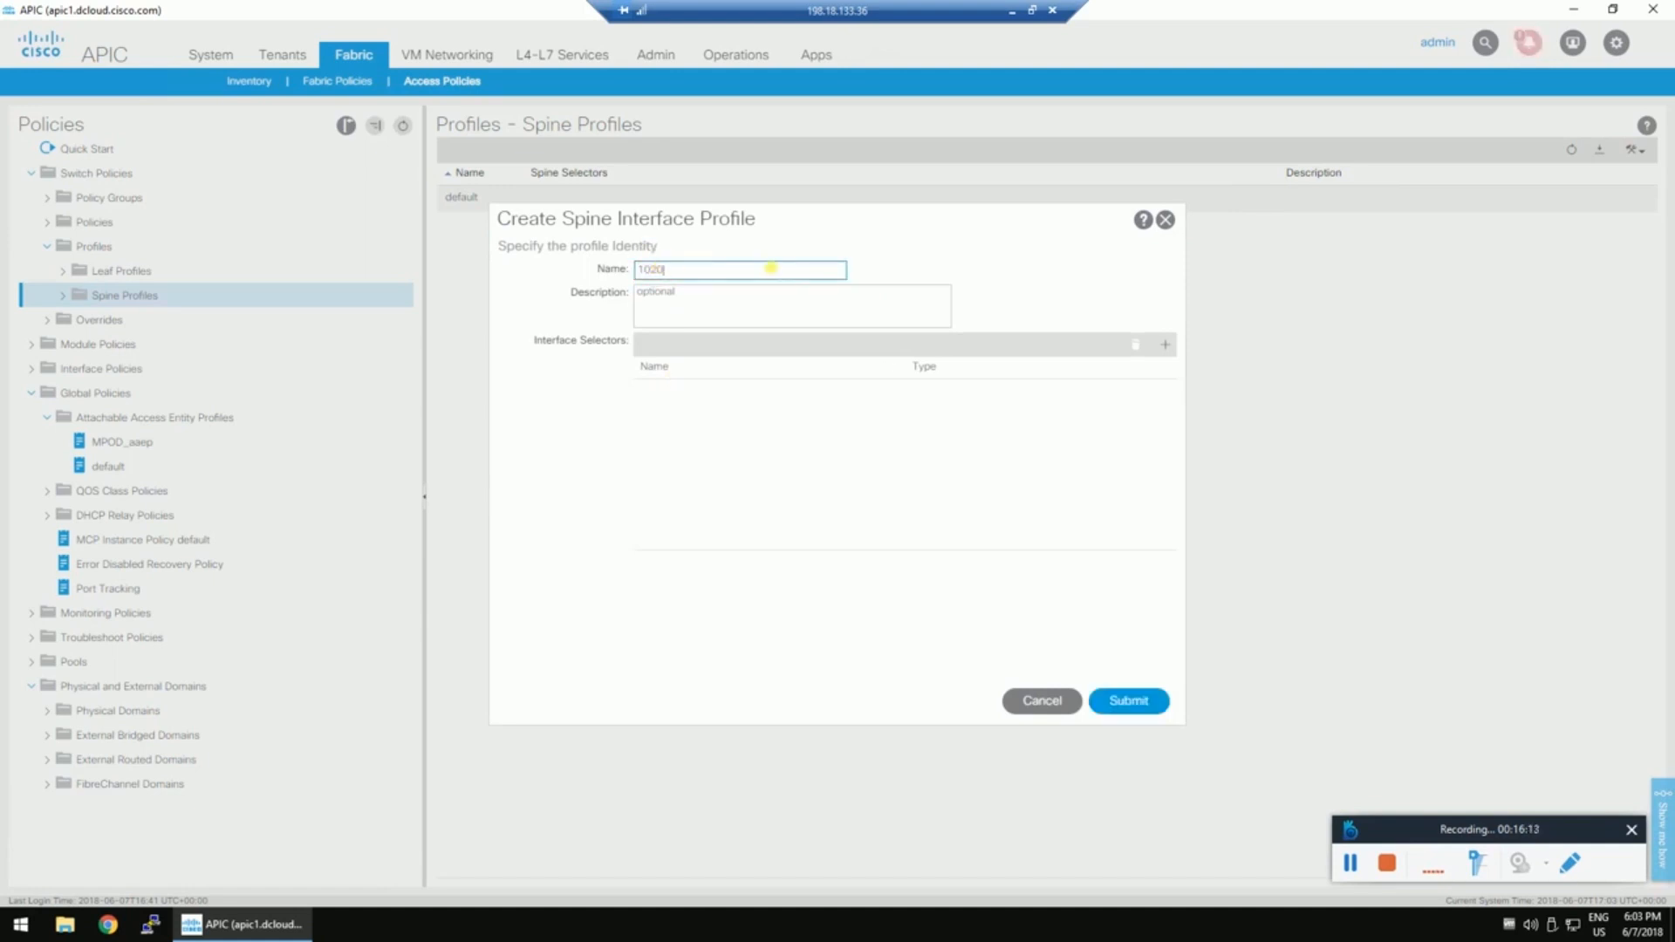
pyautogui.press('BackSpace')
pyautogui.press('BackSpace')
pyautogui.press('BackSpace')
pyautogui.write('1')
pyautogui.click(1165, 344)
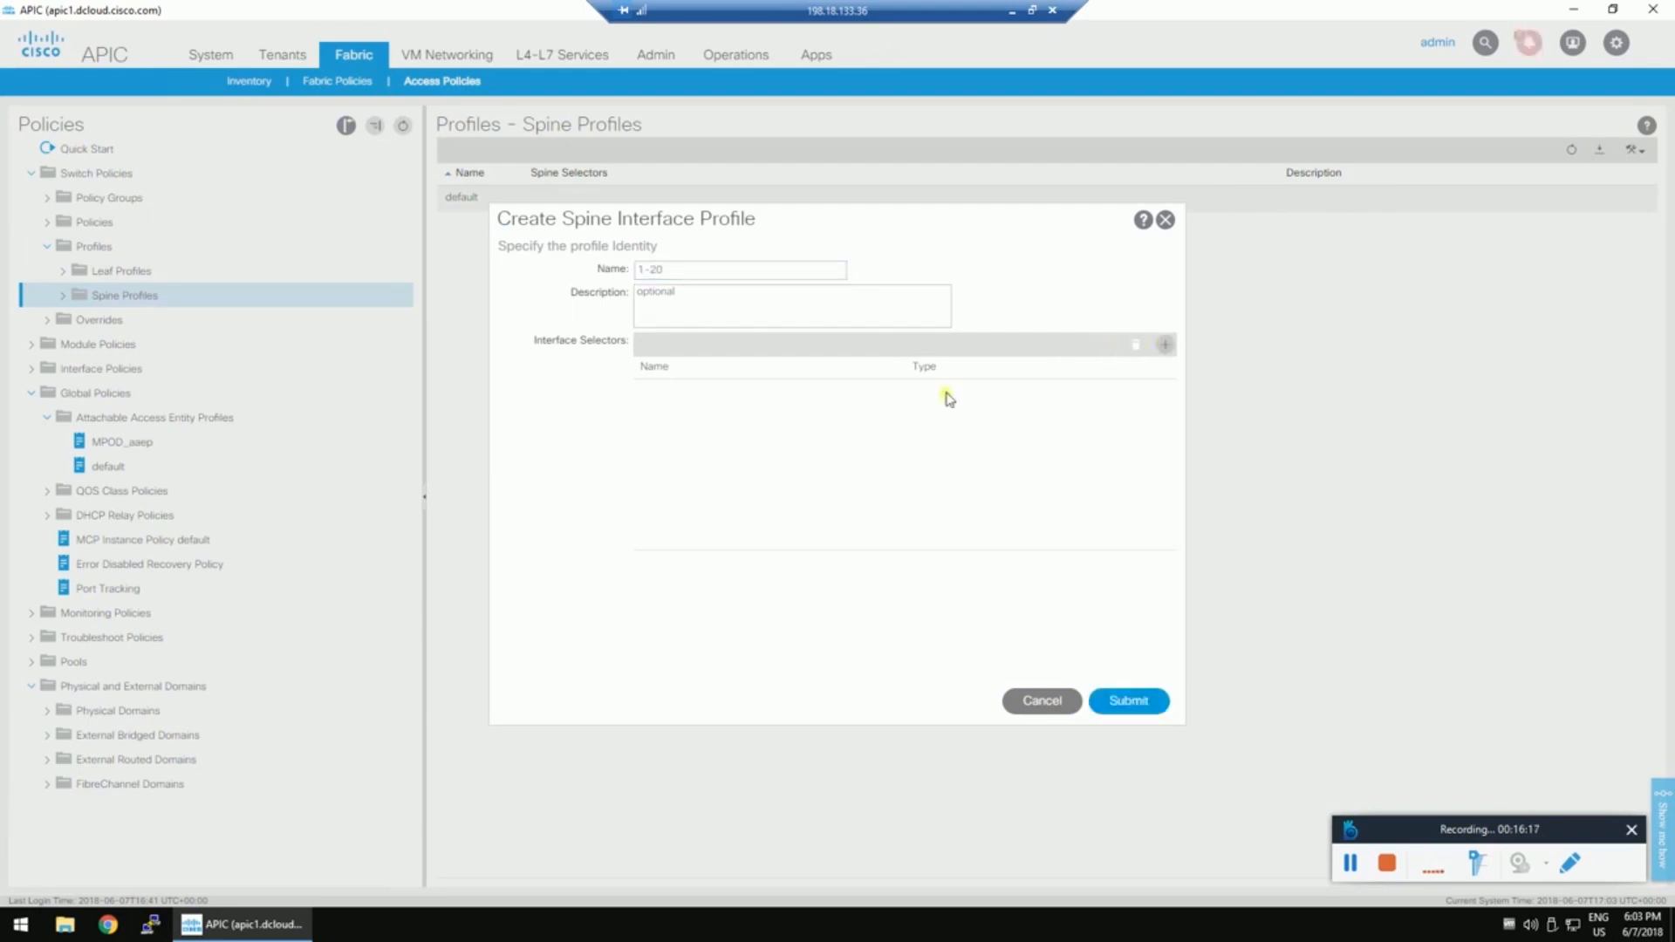
# Define port selector 1-20 with interface ID 1/20.
pyautogui.click(742, 268)
pyautogui.write('1-20')
pyautogui.click(787, 342)
pyautogui.write('1/20')
# Start spine port policy group MPOD_IPG and create CDP policy cdp-on for it.
pyautogui.click(840, 392)
pyautogui.click(720, 434)
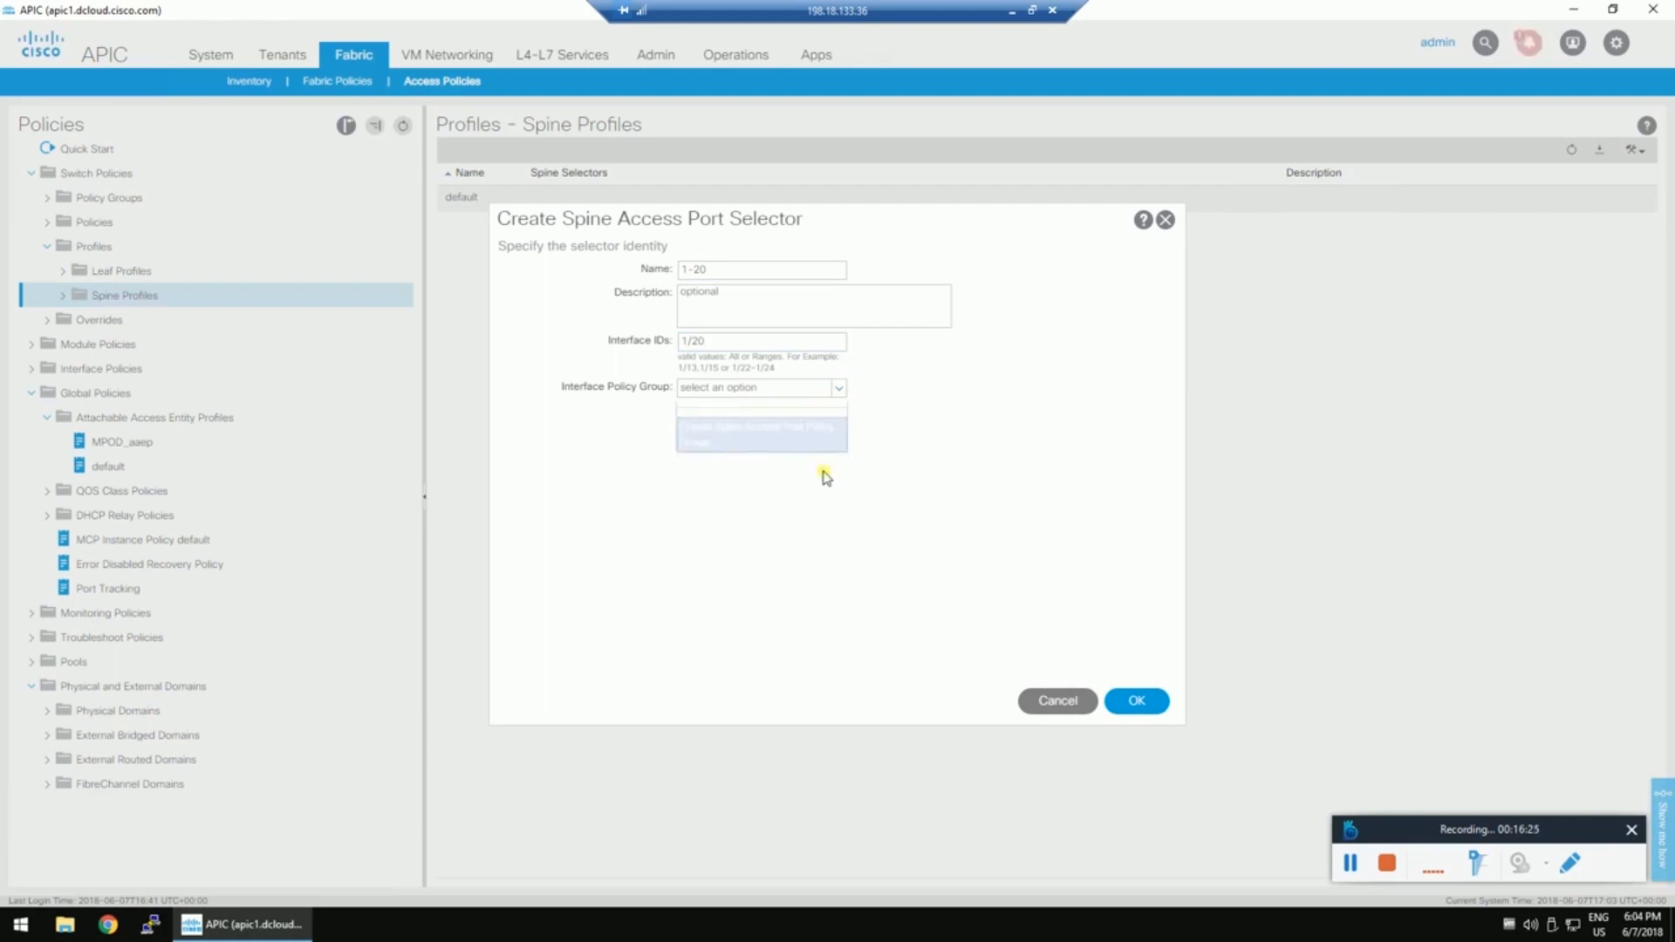
pyautogui.click(689, 270)
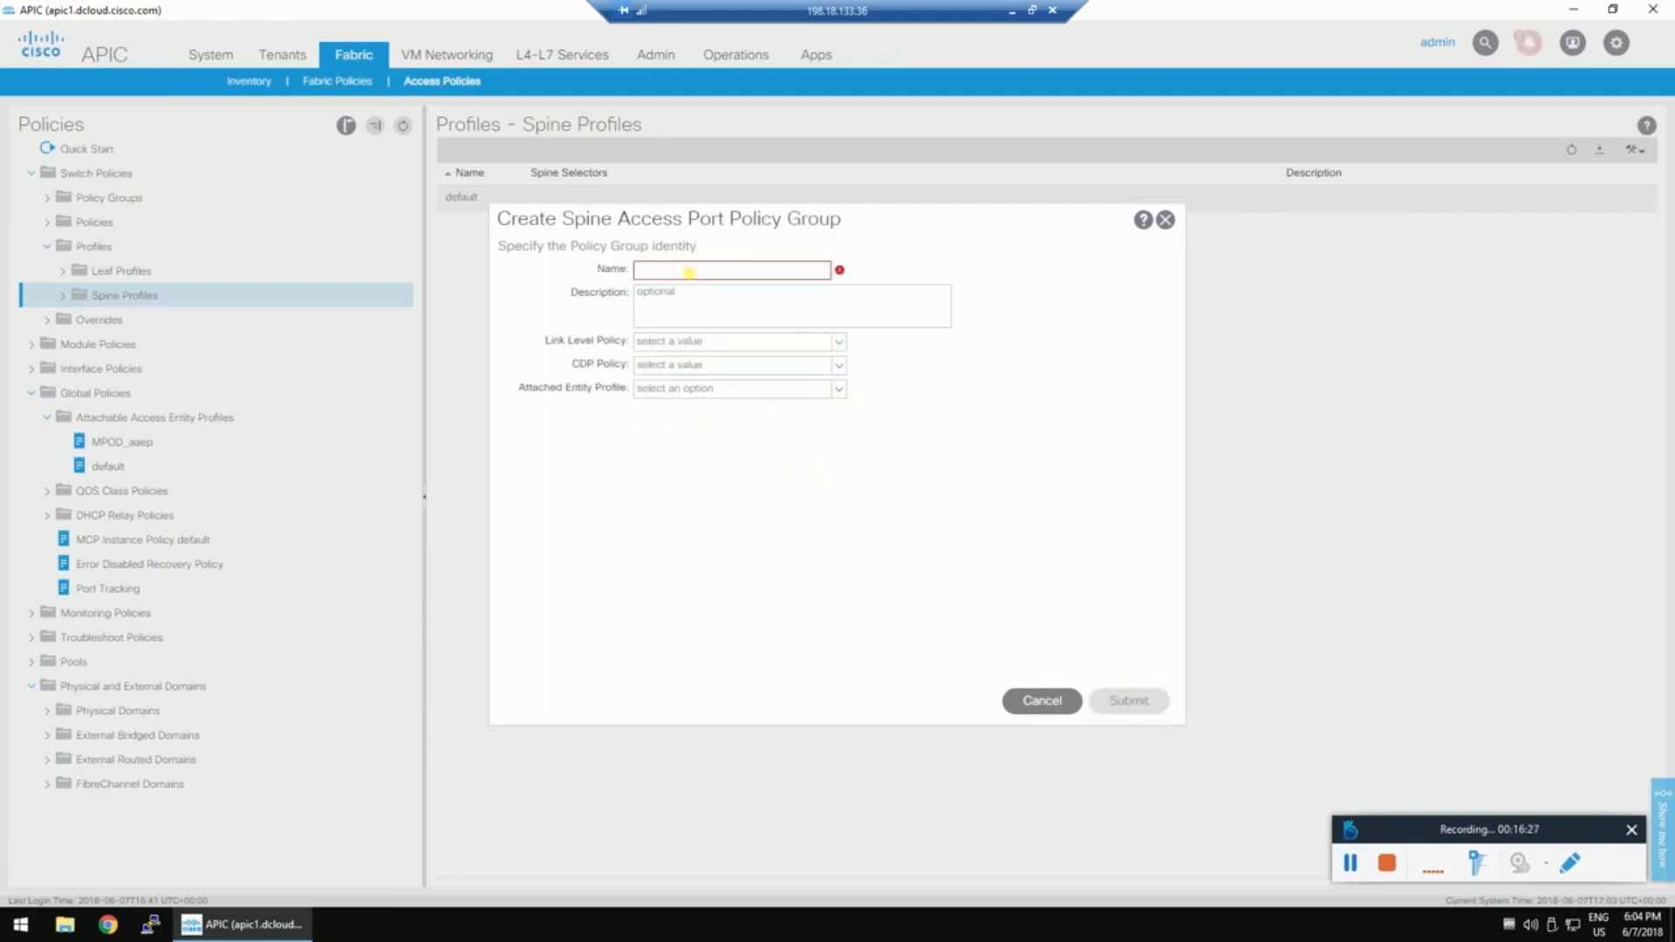
pyautogui.write('MPOD_IPG')
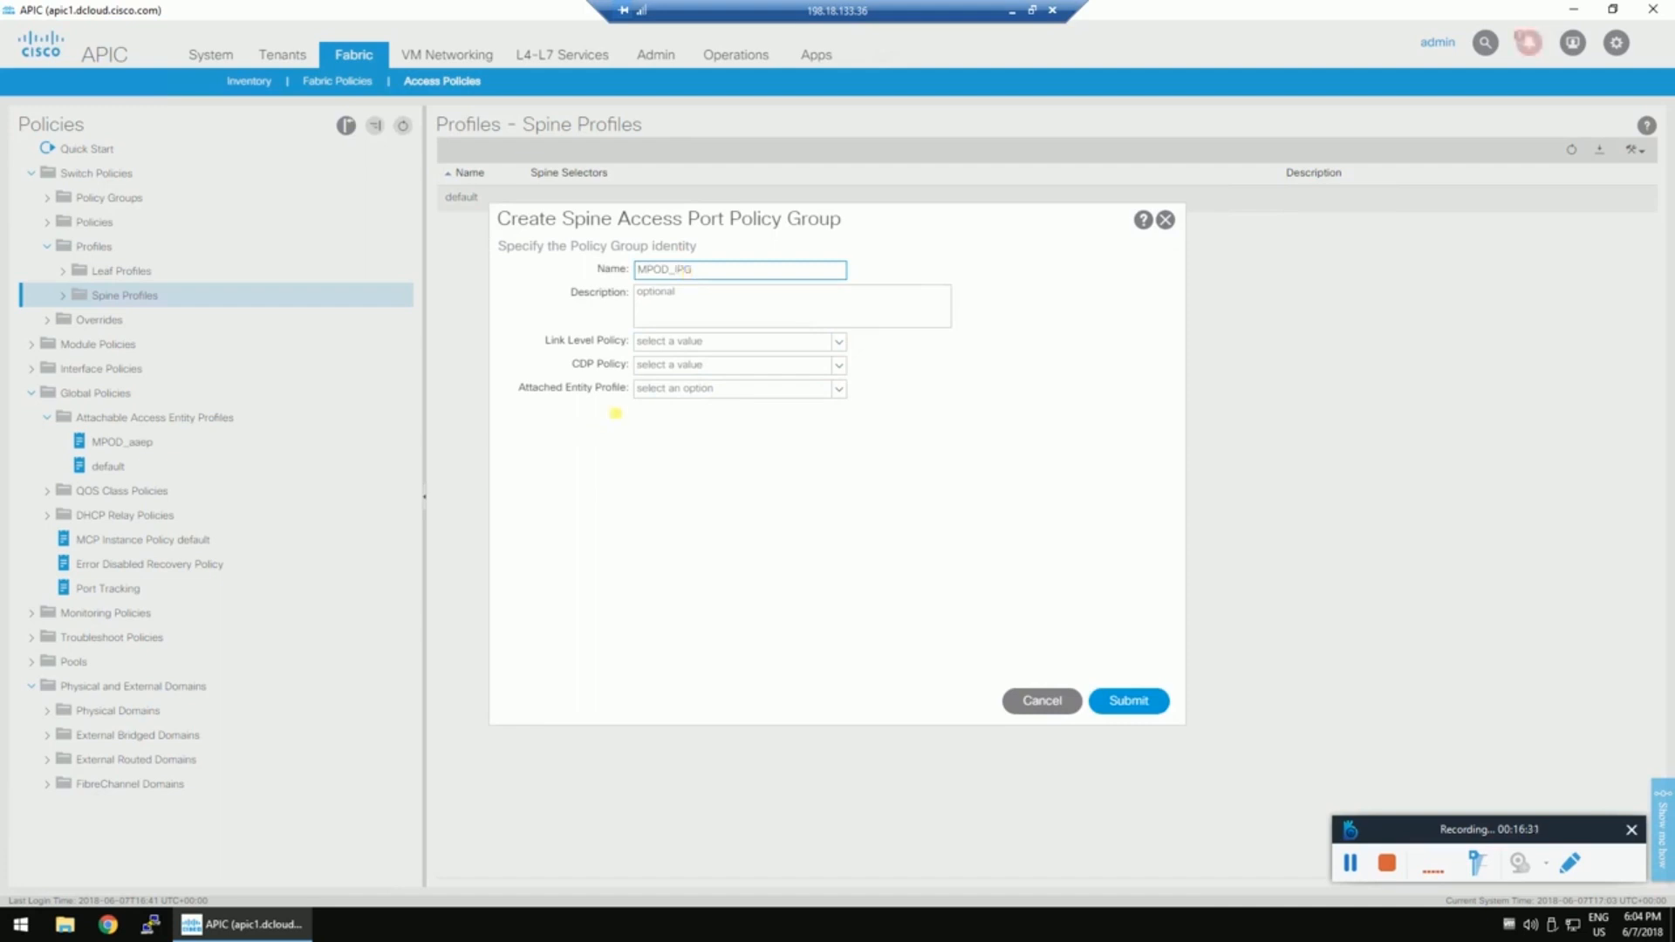
pyautogui.click(839, 367)
pyautogui.click(686, 446)
pyautogui.write('cdp-on')
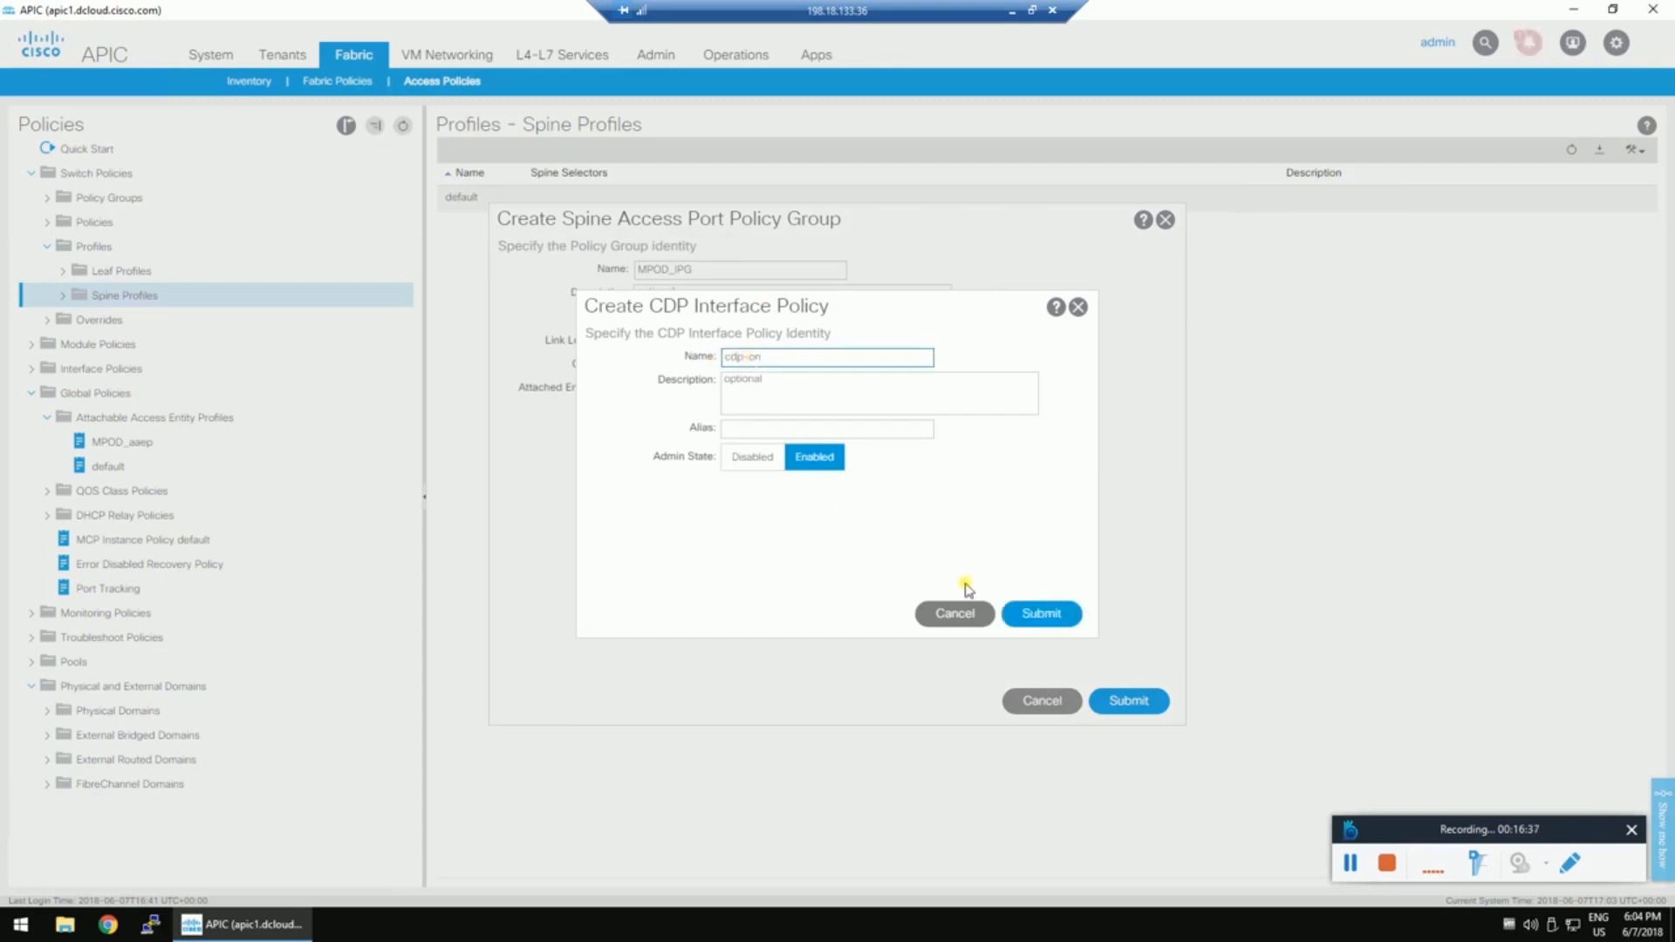
pyautogui.click(1041, 613)
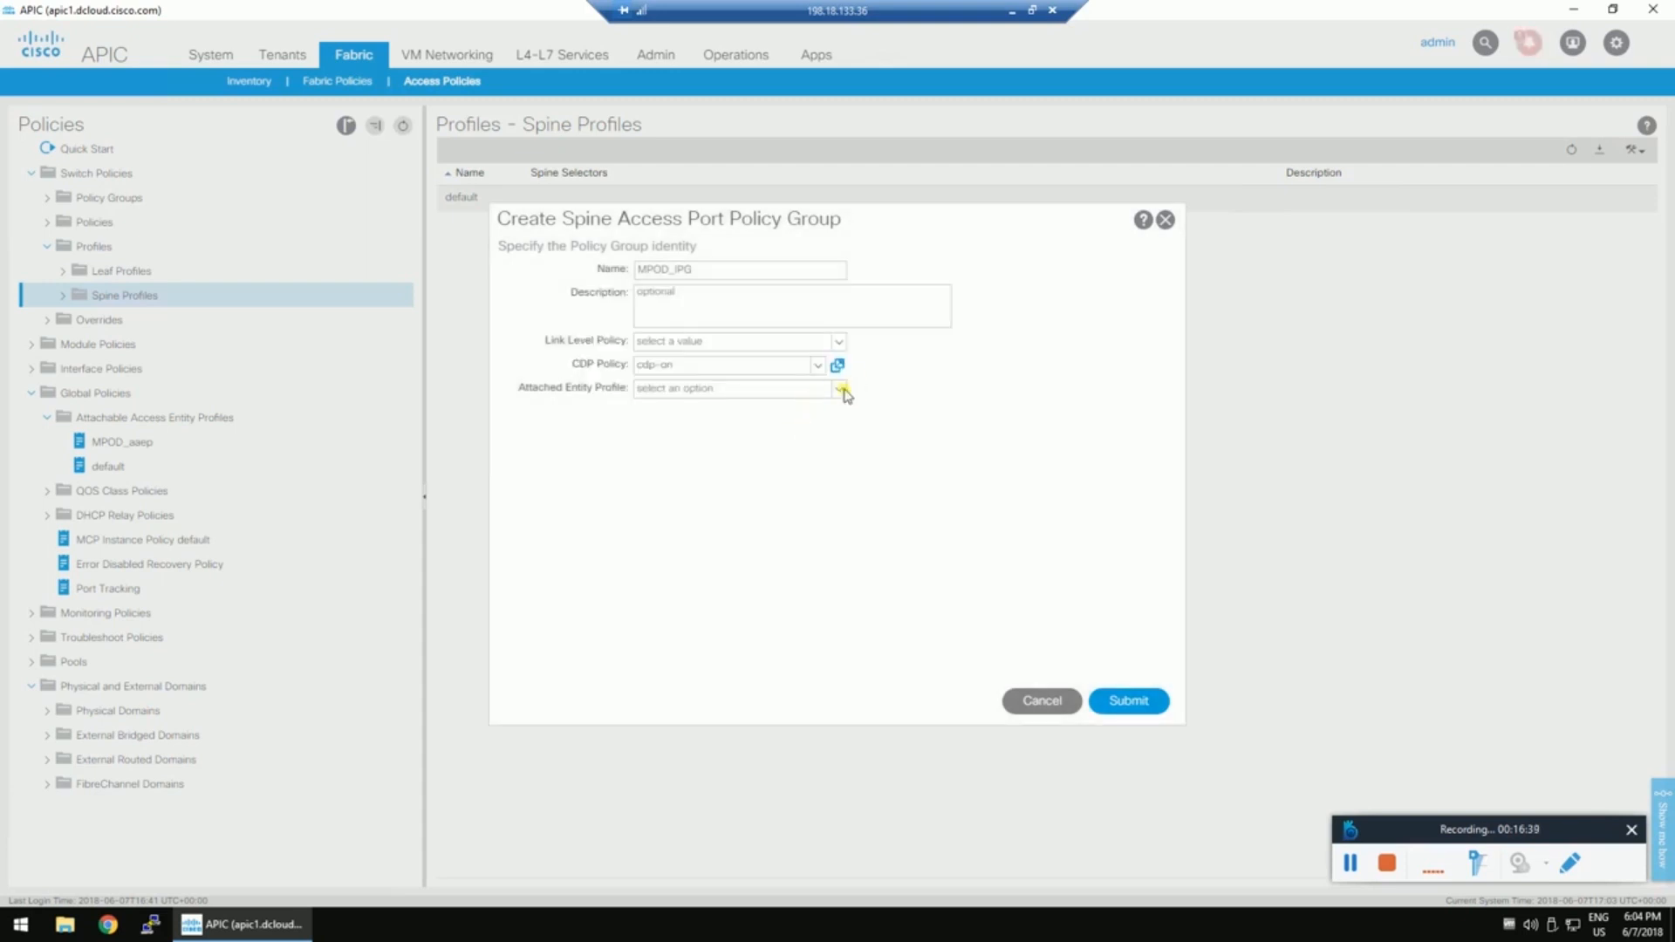
# Attach MPOD_aaep, save MPOD_IPG and the 1-20 profile, and associate it with the spine profile.
pyautogui.click(841, 389)
pyautogui.click(676, 416)
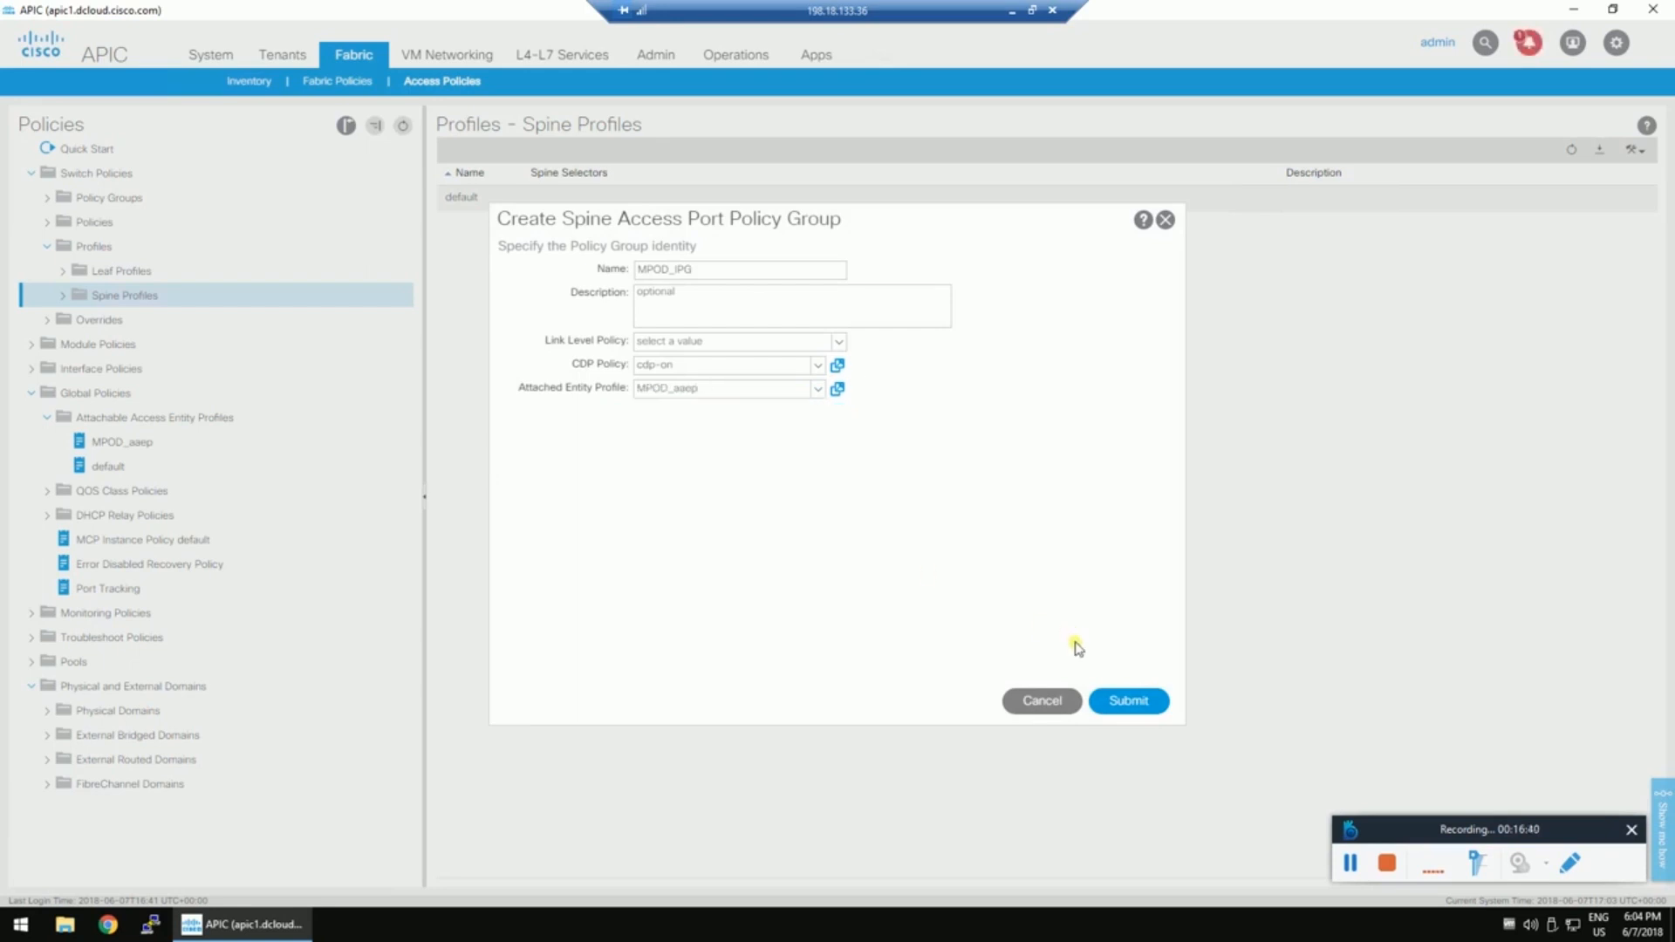
pyautogui.click(1129, 702)
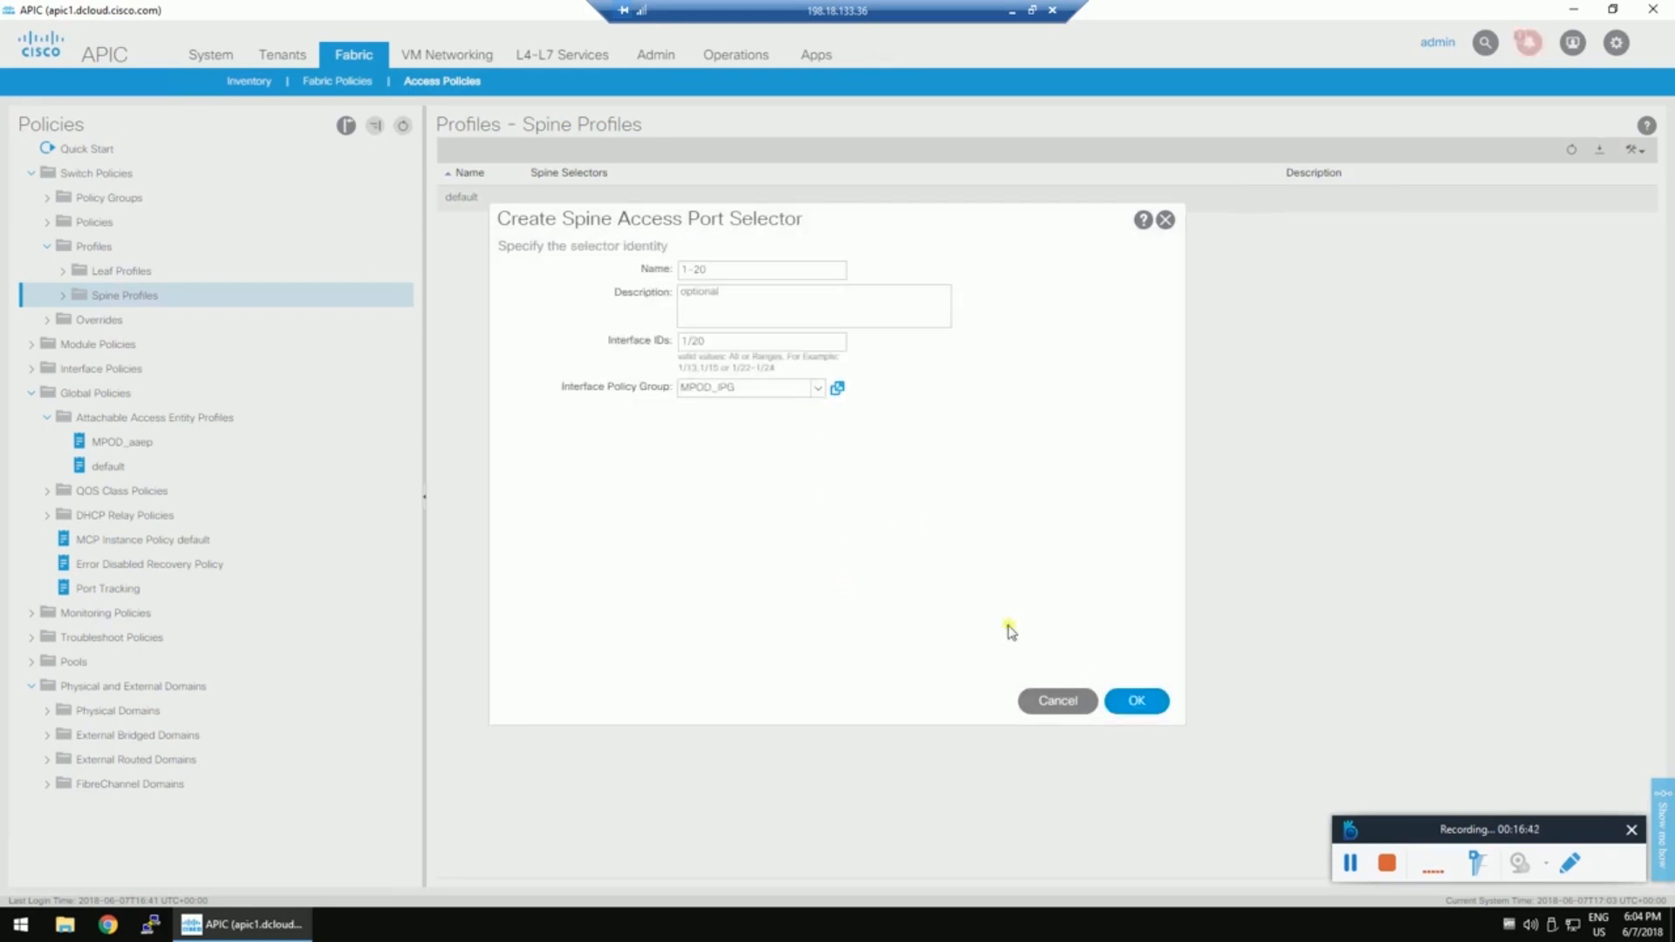
pyautogui.click(1137, 700)
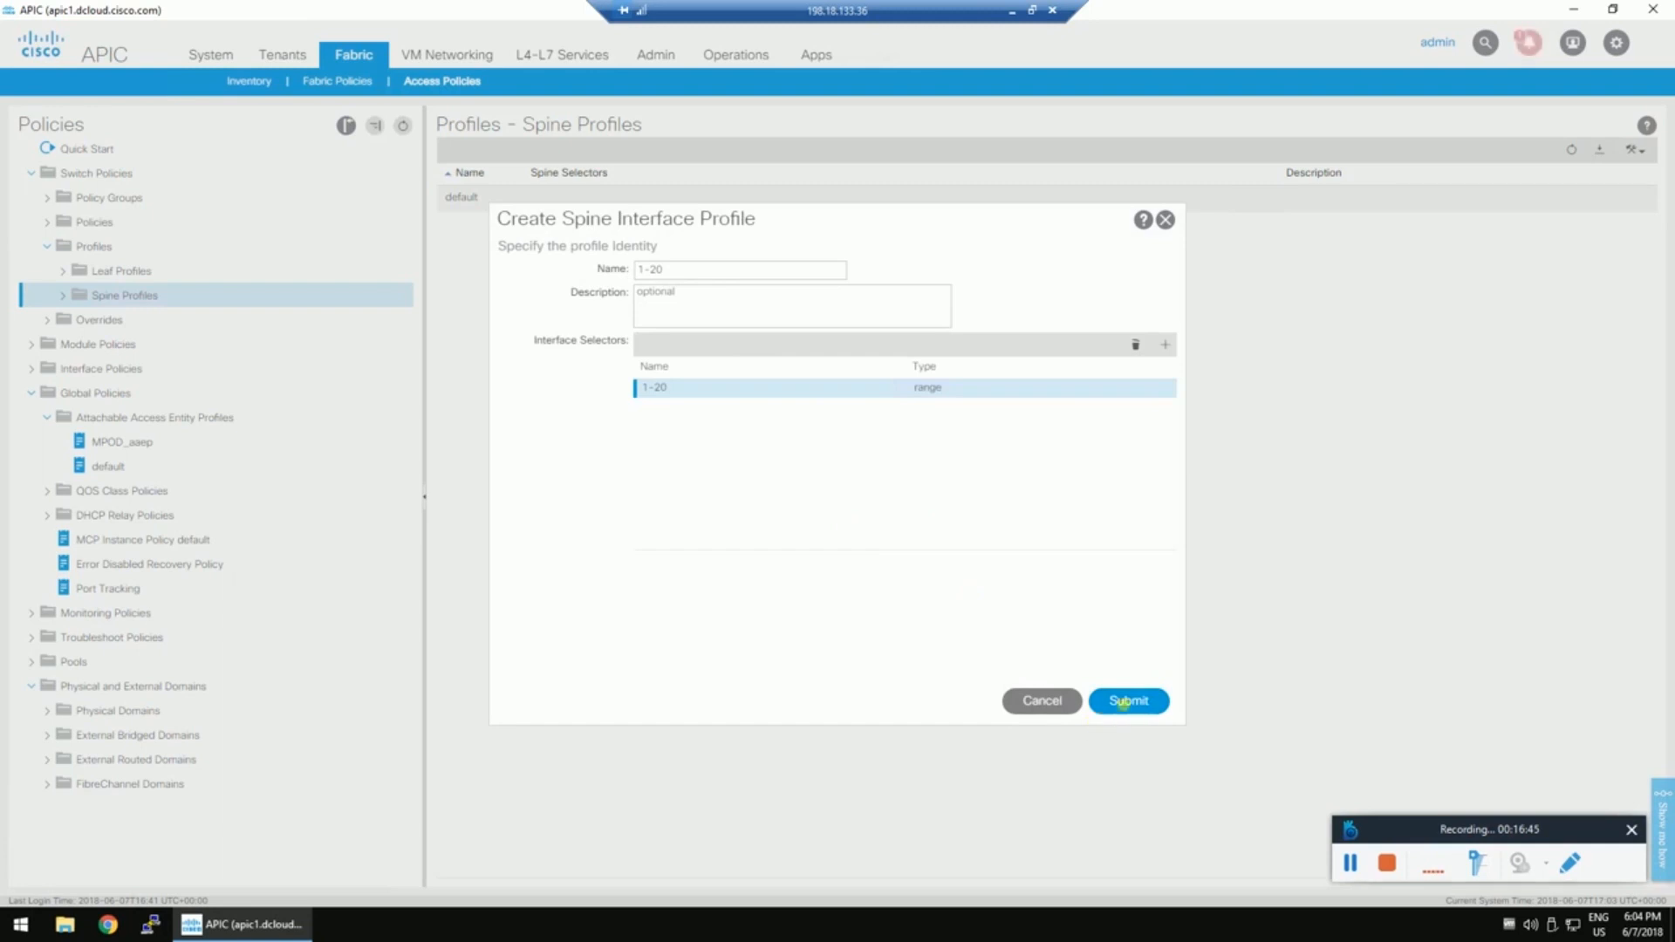
pyautogui.click(1131, 702)
pyautogui.click(648, 376)
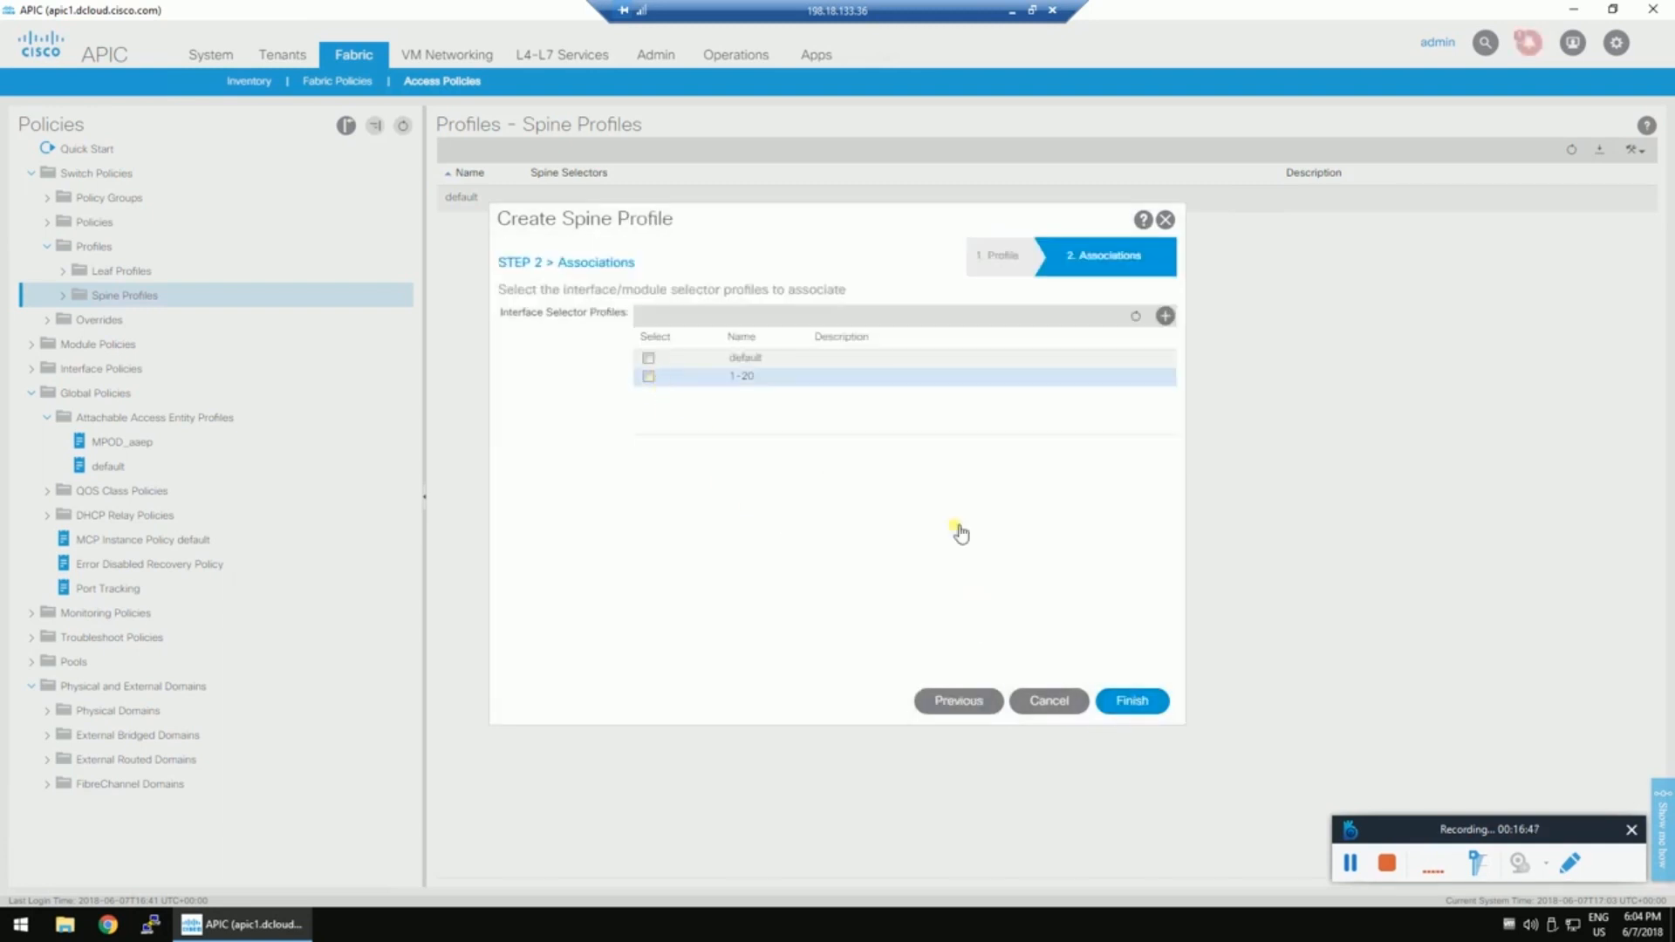
# Finish spine profile S103, confirm it under Spine Profiles, and go to the Tenants area.
pyautogui.click(1125, 700)
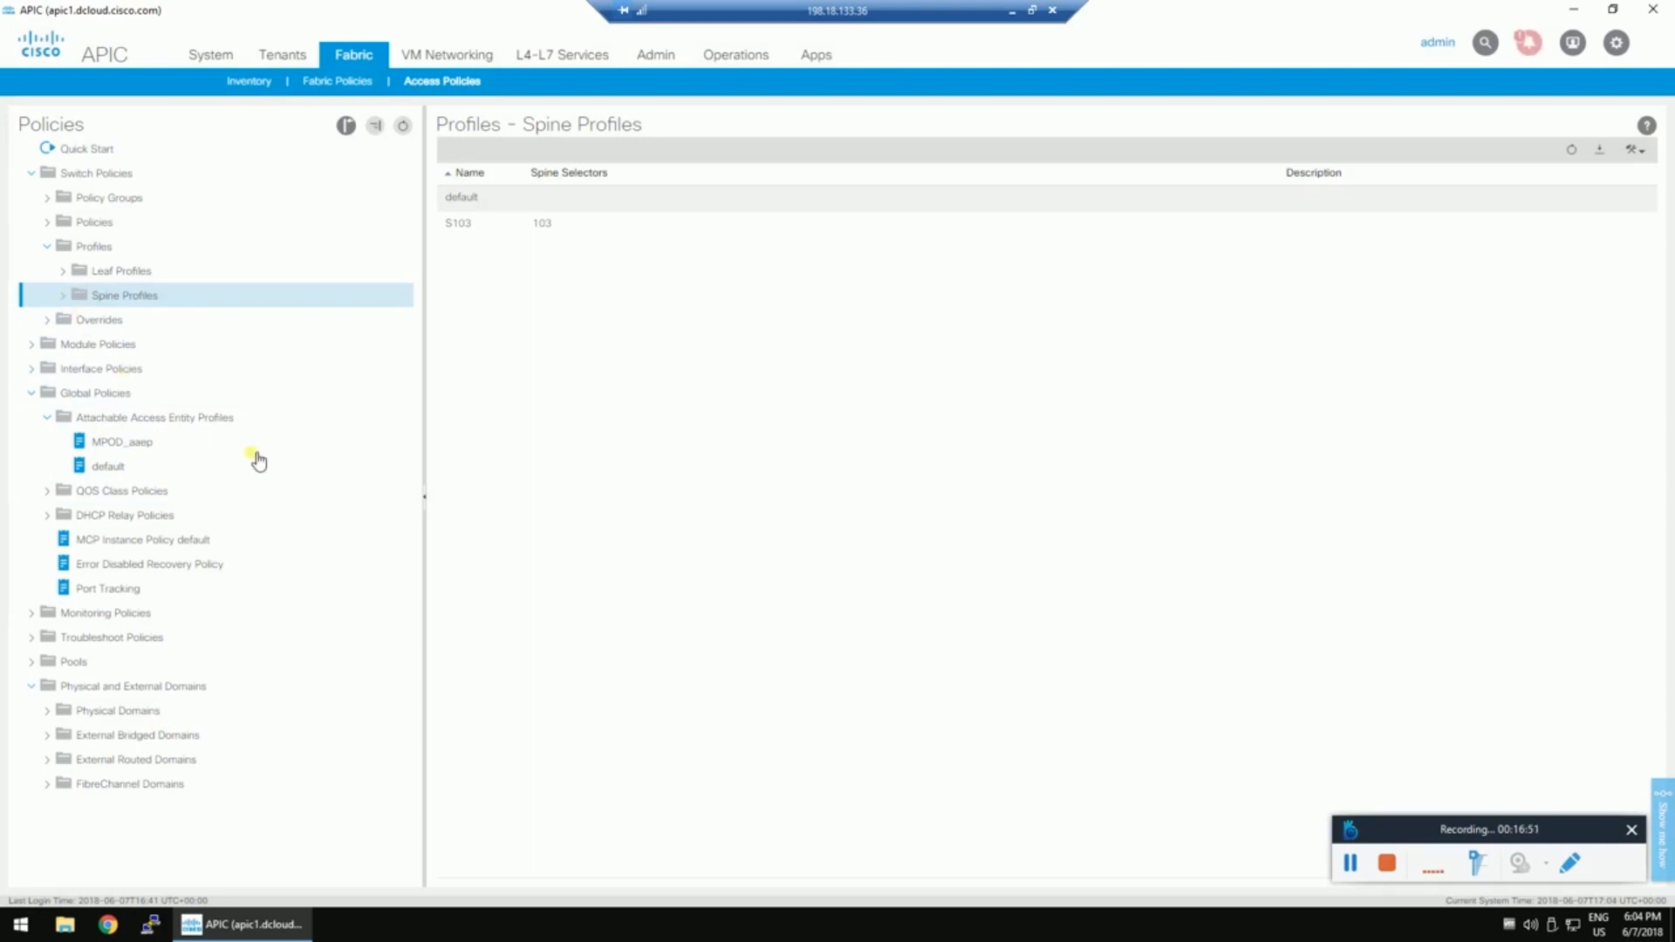
pyautogui.click(64, 295)
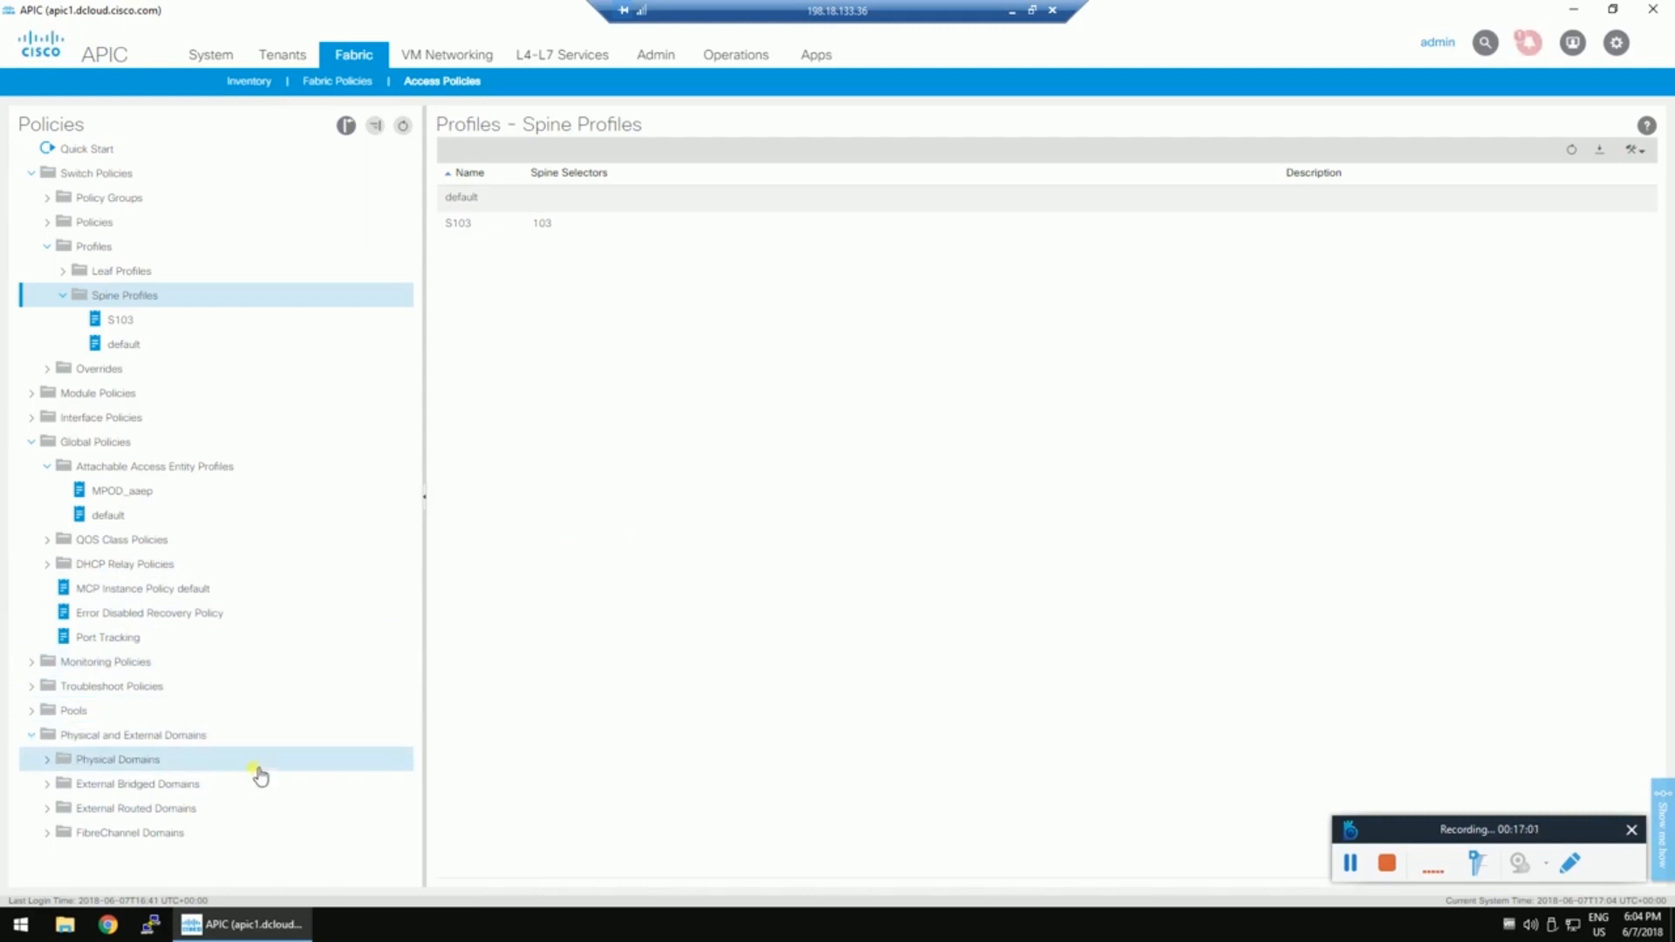
pyautogui.click(287, 56)
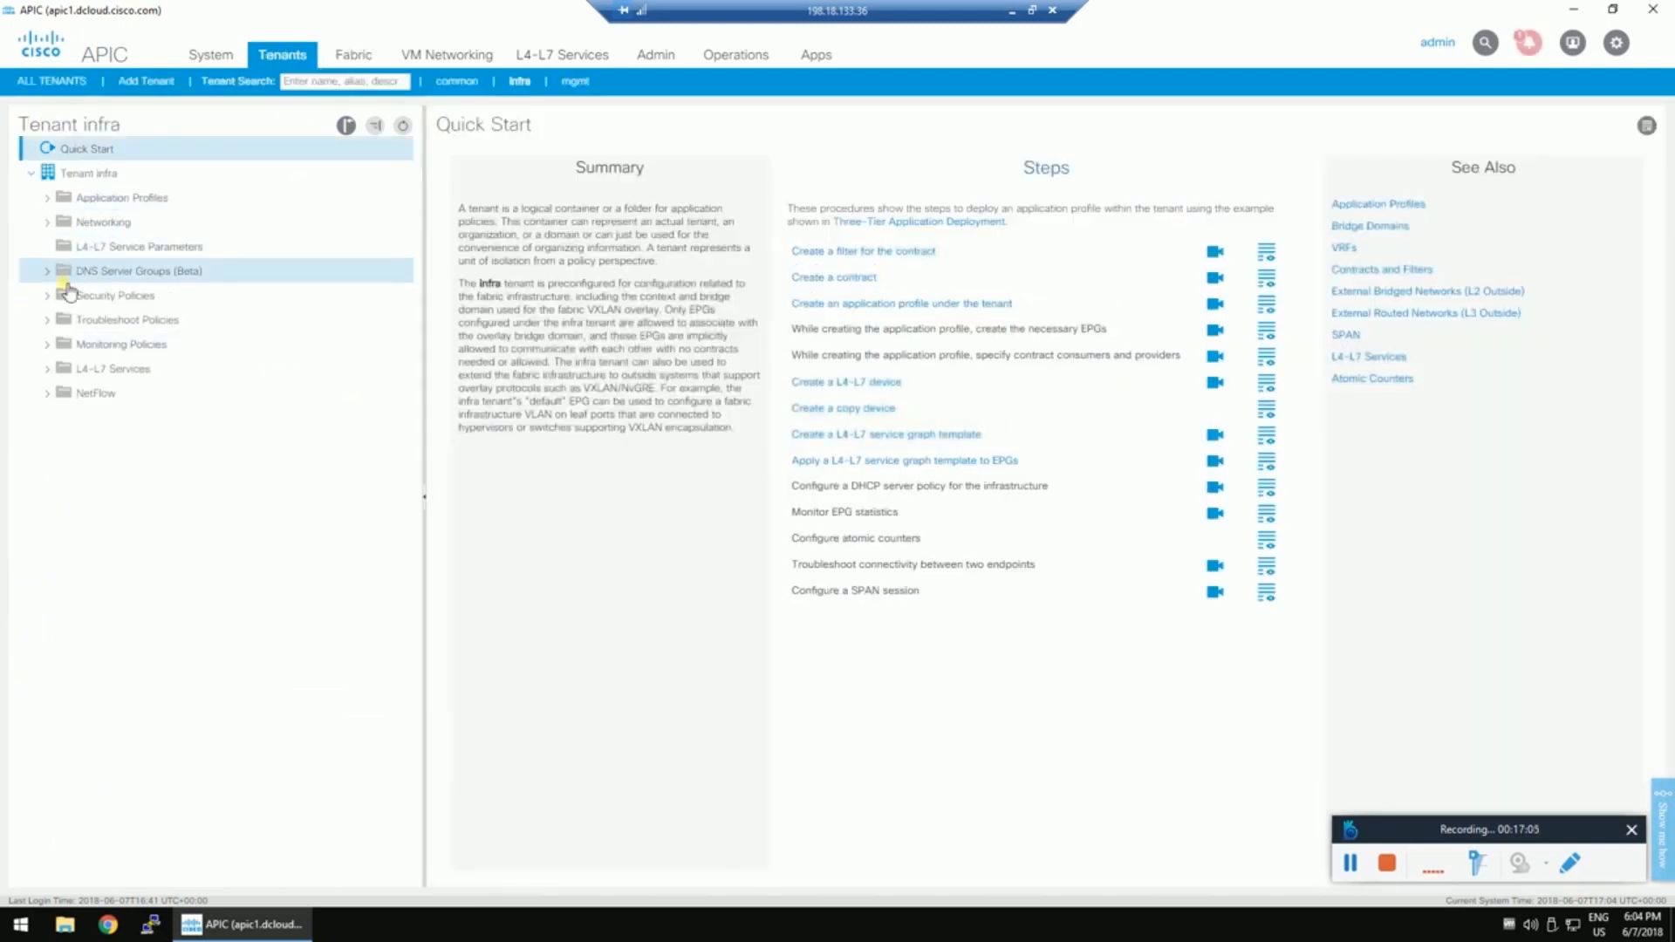
# Set MPOD_L3out's external routed domain to MPOD-L3-dom and submit the change.
pyautogui.click(46, 222)
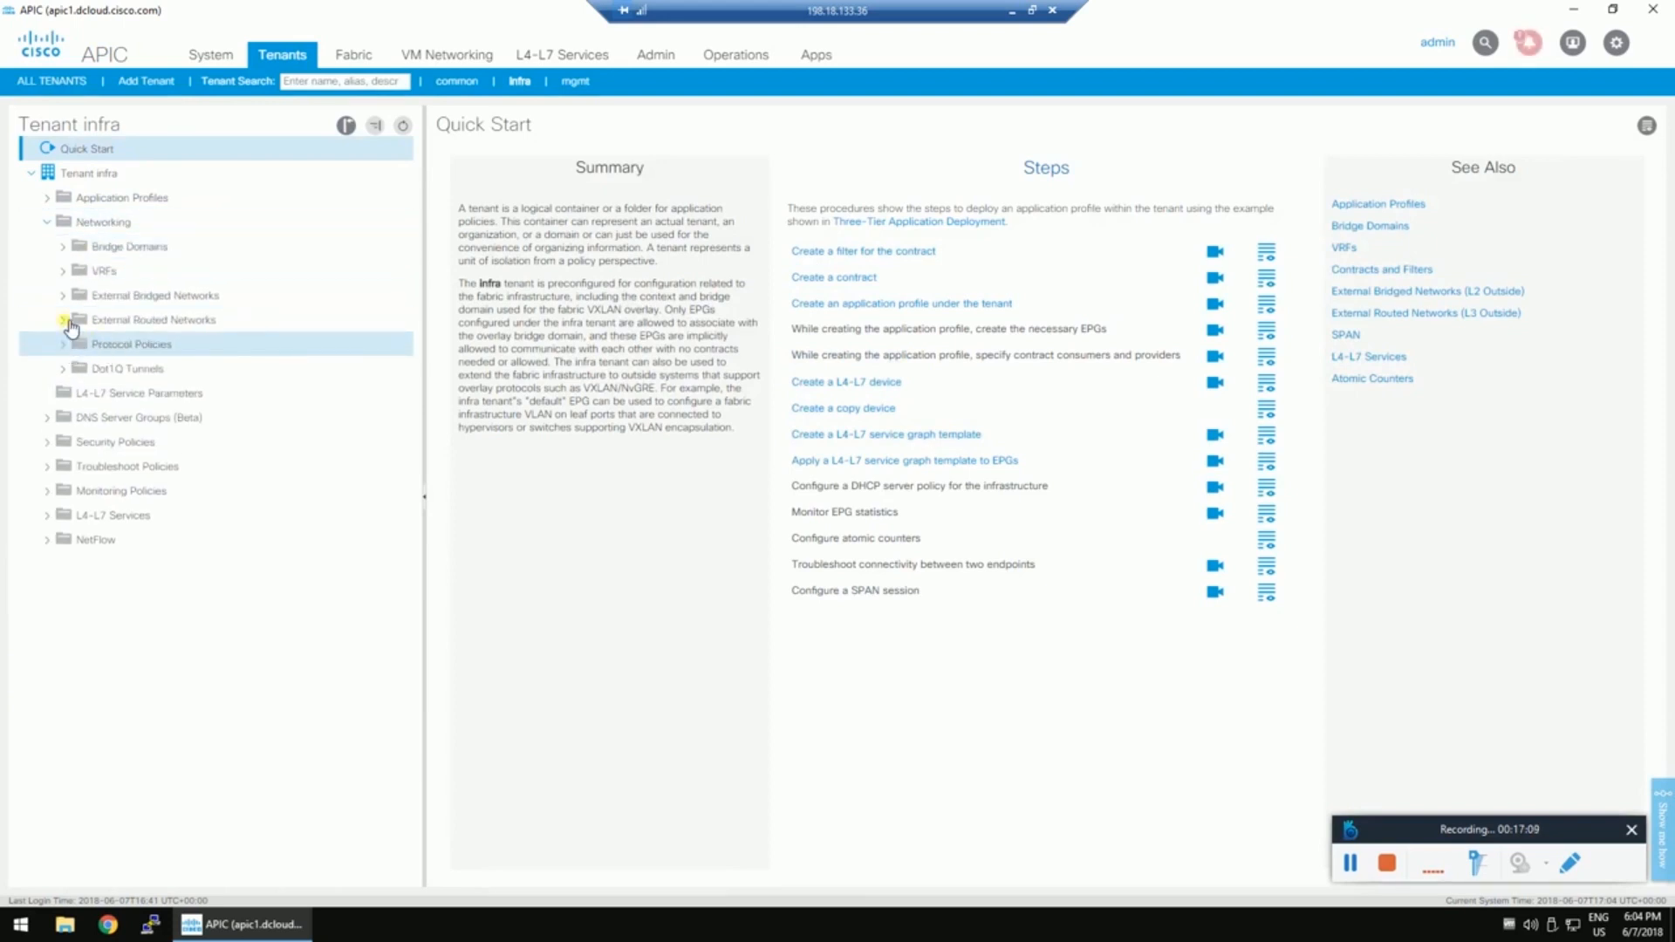
pyautogui.click(67, 321)
pyautogui.click(102, 423)
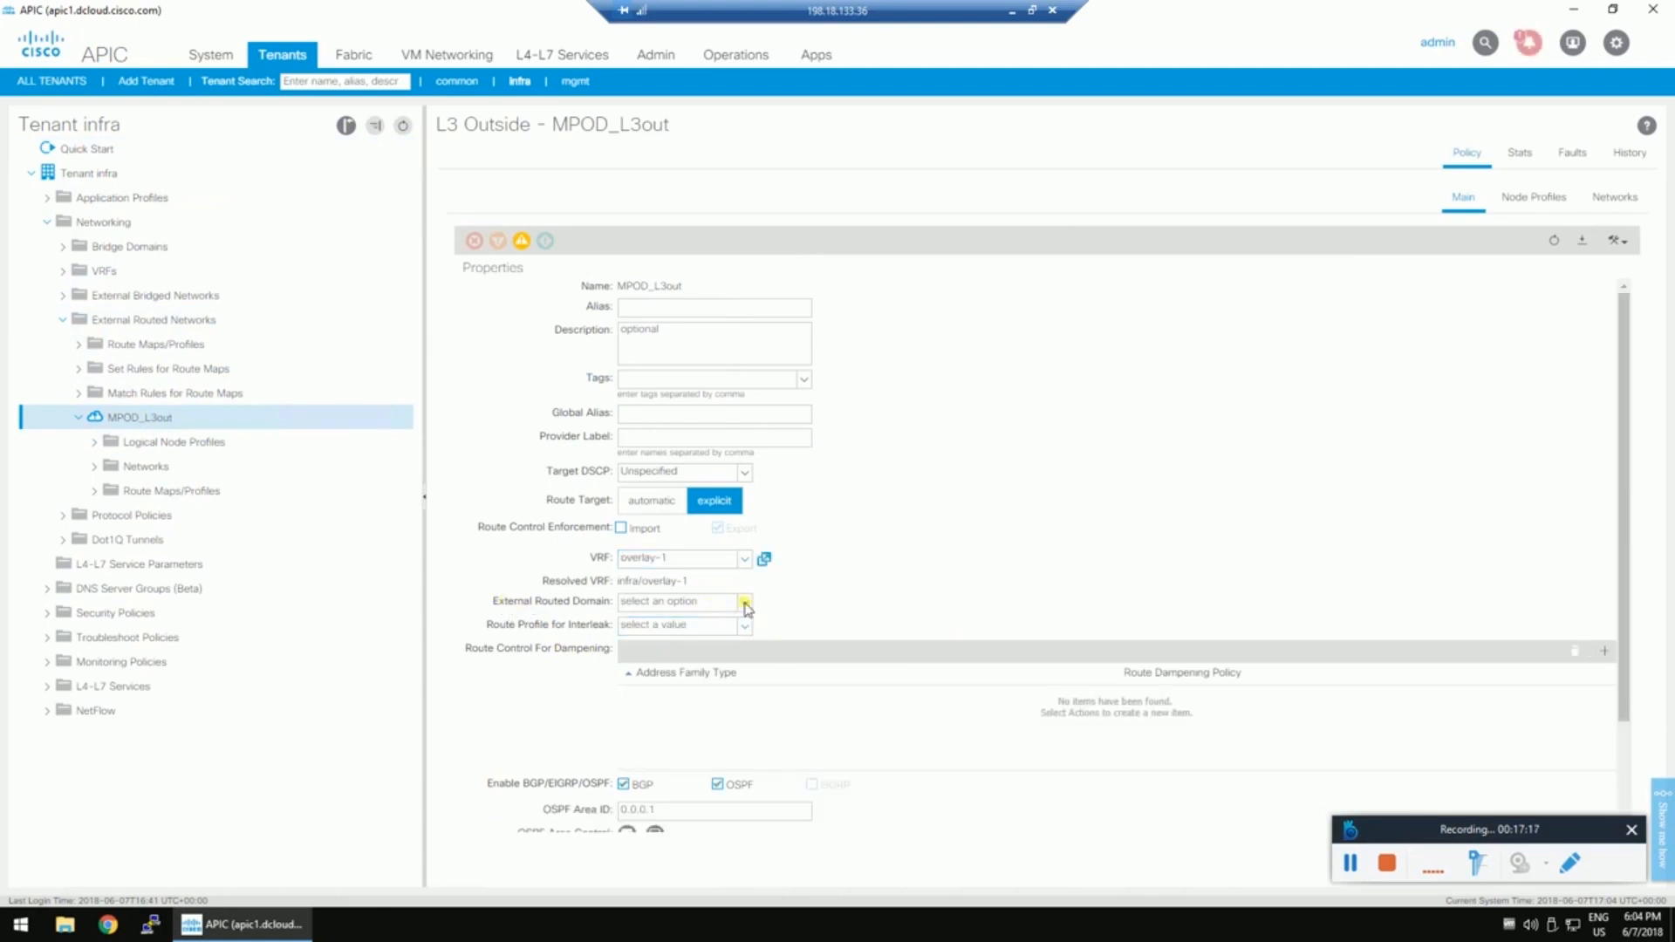
pyautogui.click(716, 601)
pyautogui.click(728, 635)
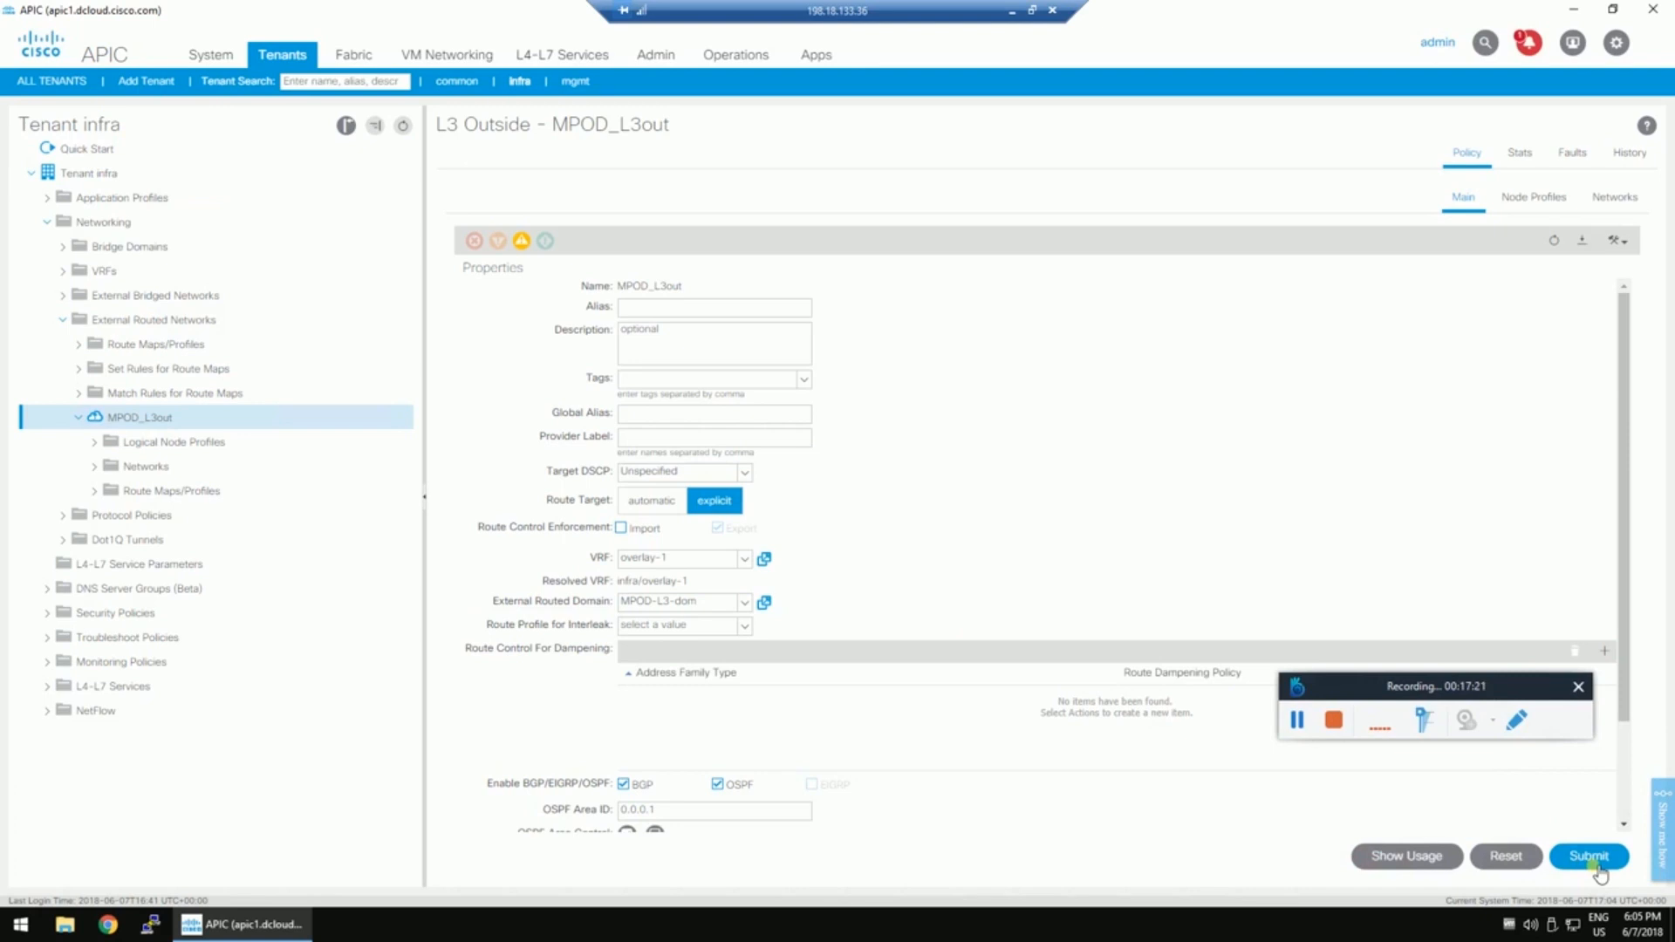
pyautogui.click(1593, 859)
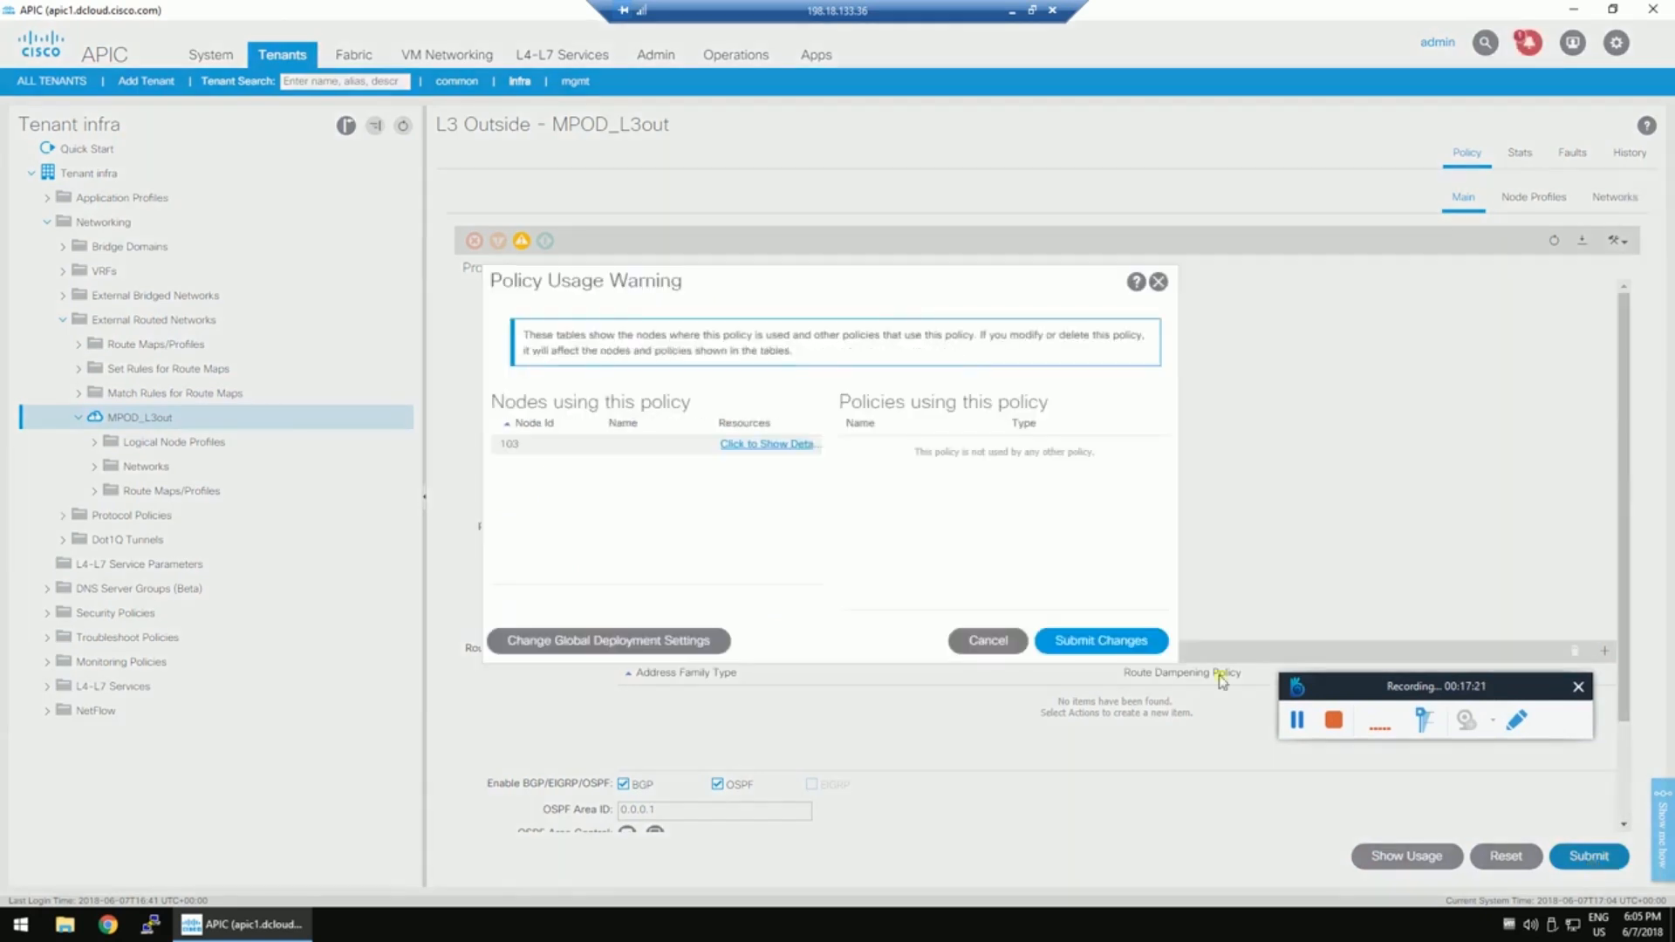
pyautogui.click(1127, 649)
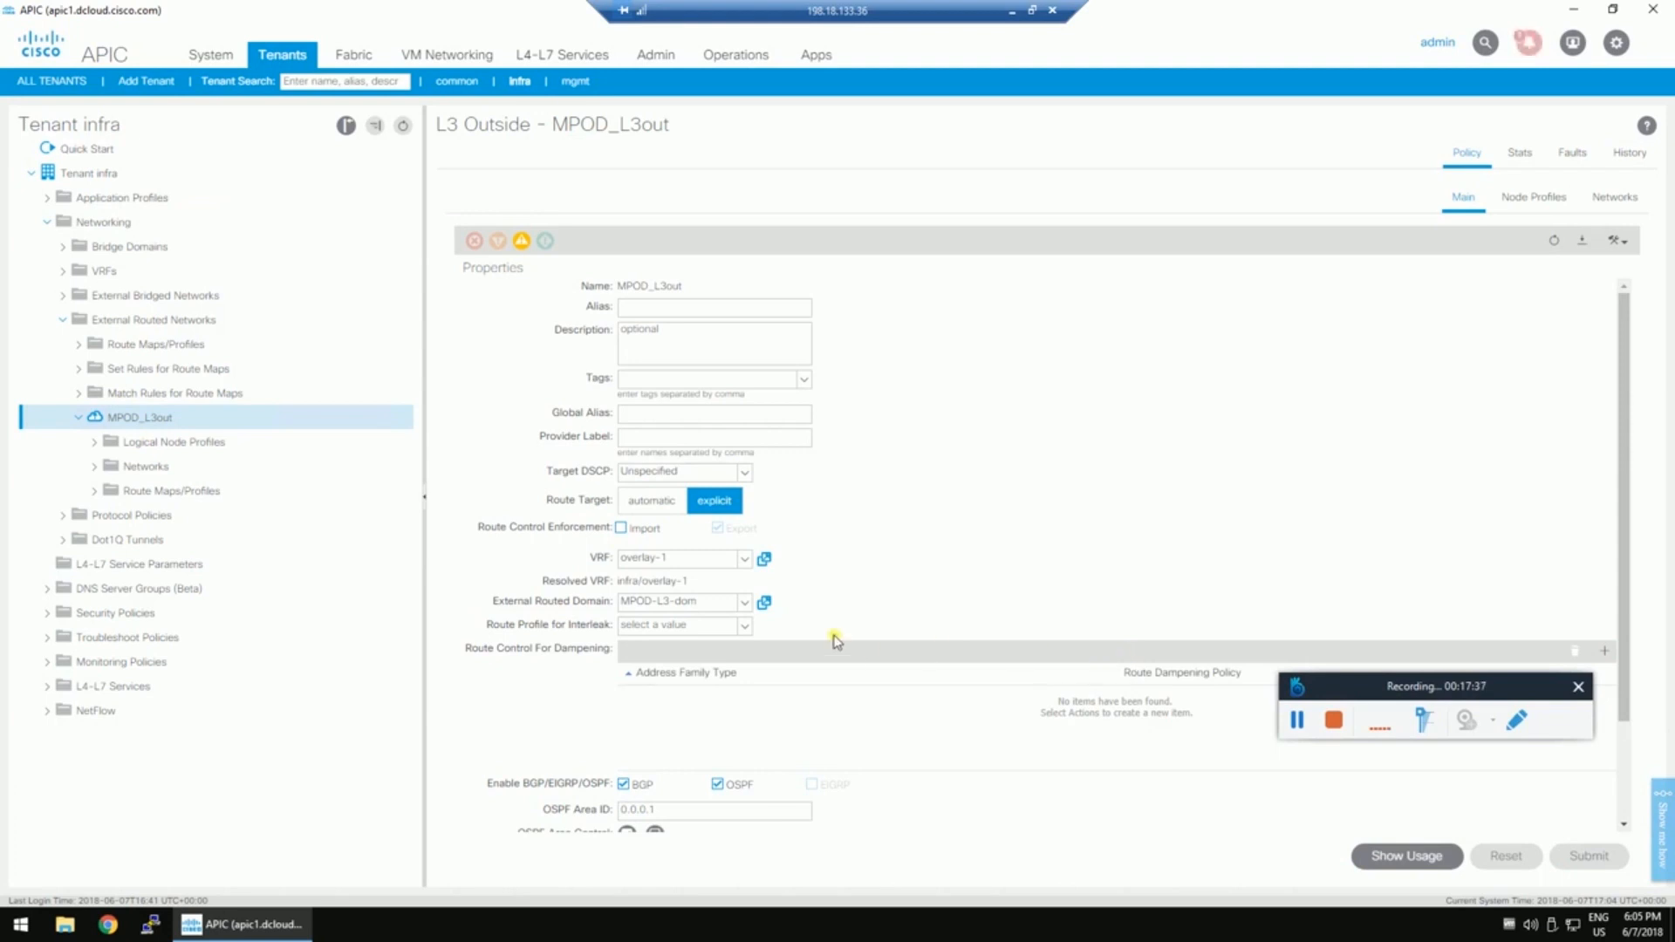
# Minimize the remote APIC session to bring up the MTU-9150 slide.
pyautogui.scroll(-3, 837, 646)
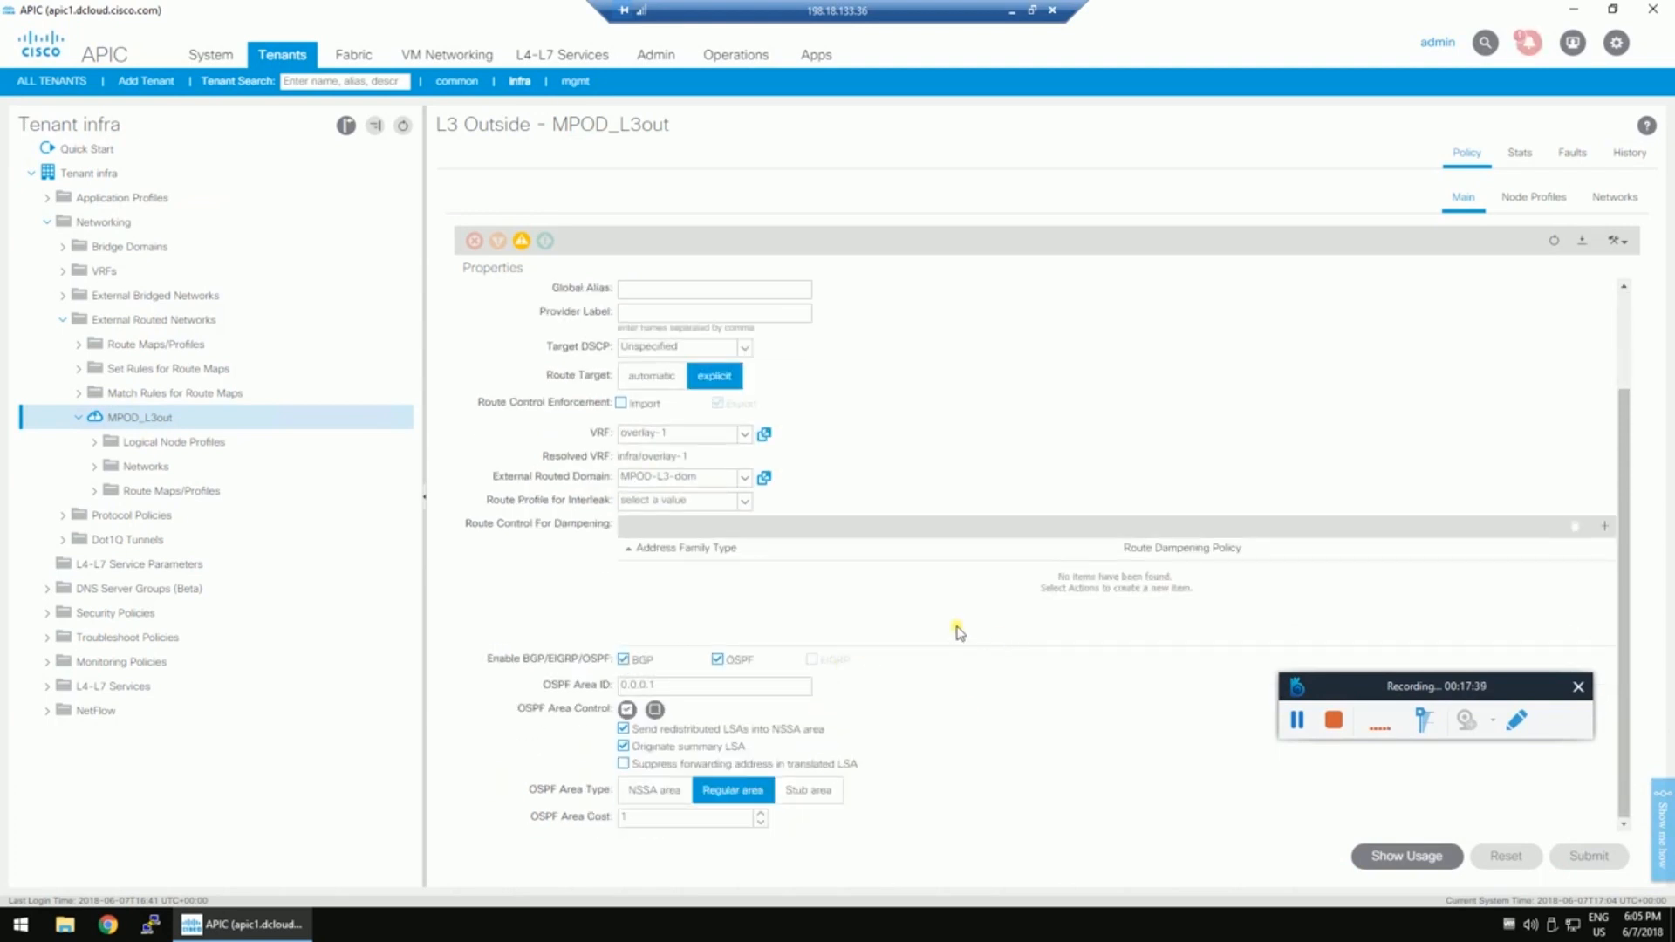
pyautogui.scroll(3, 924, 642)
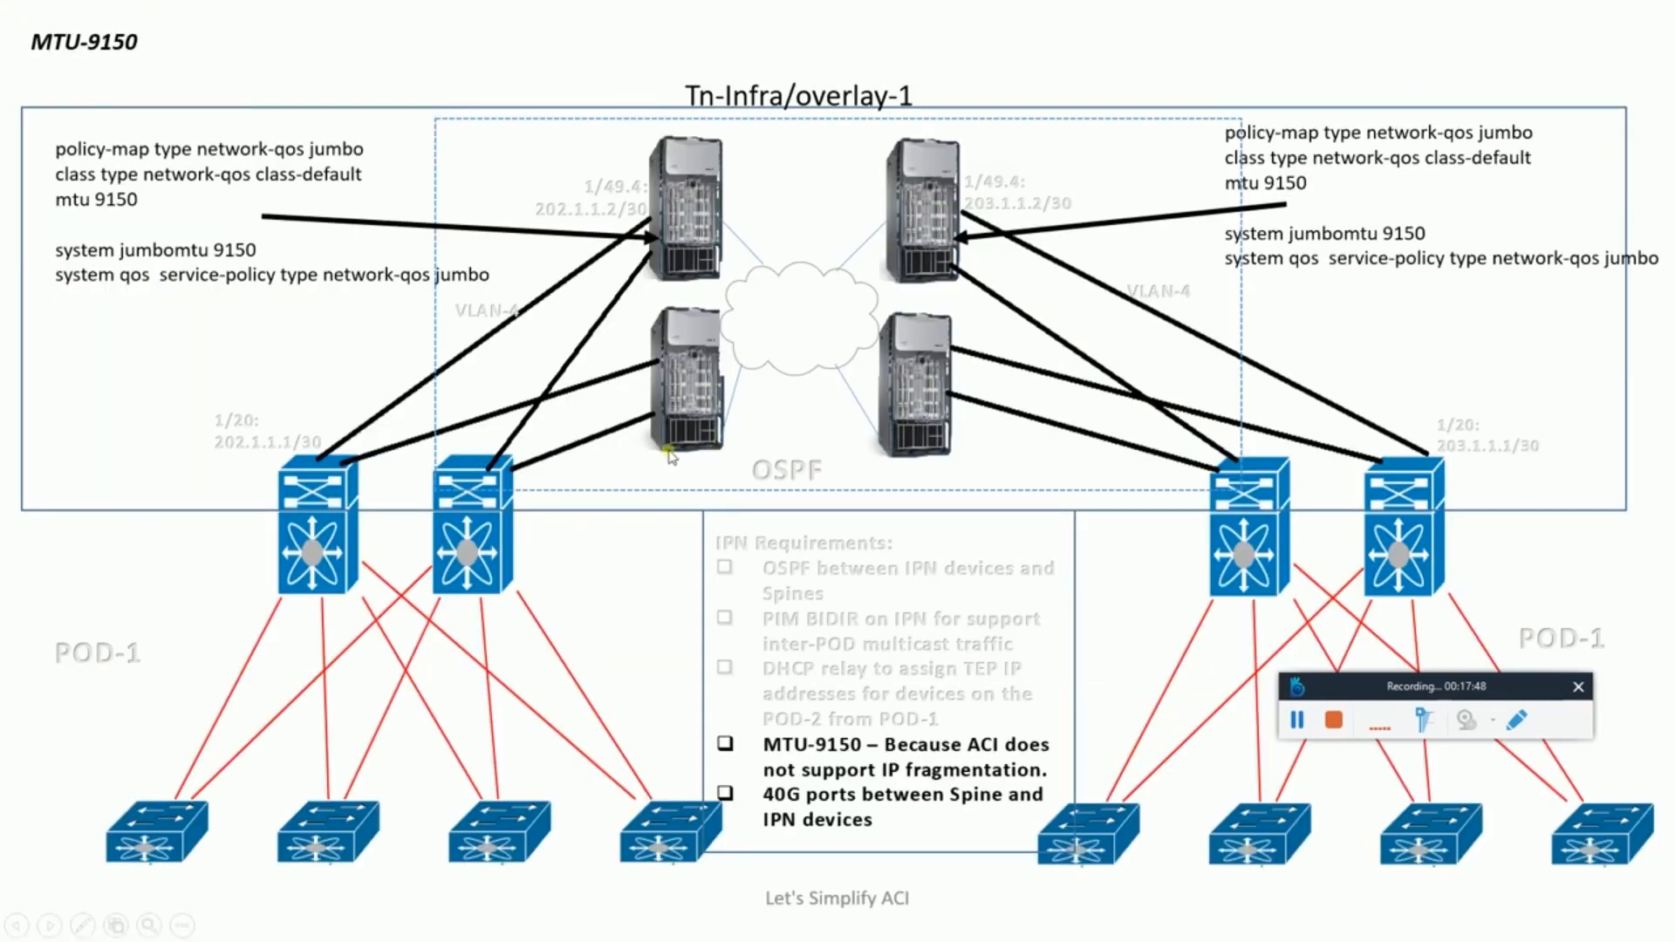
pyautogui.click(1012, 11)
# Switch from the slideshow back to the remote APIC session with Alt+Tab.
pyautogui.hotkey('alt', 'Tab')
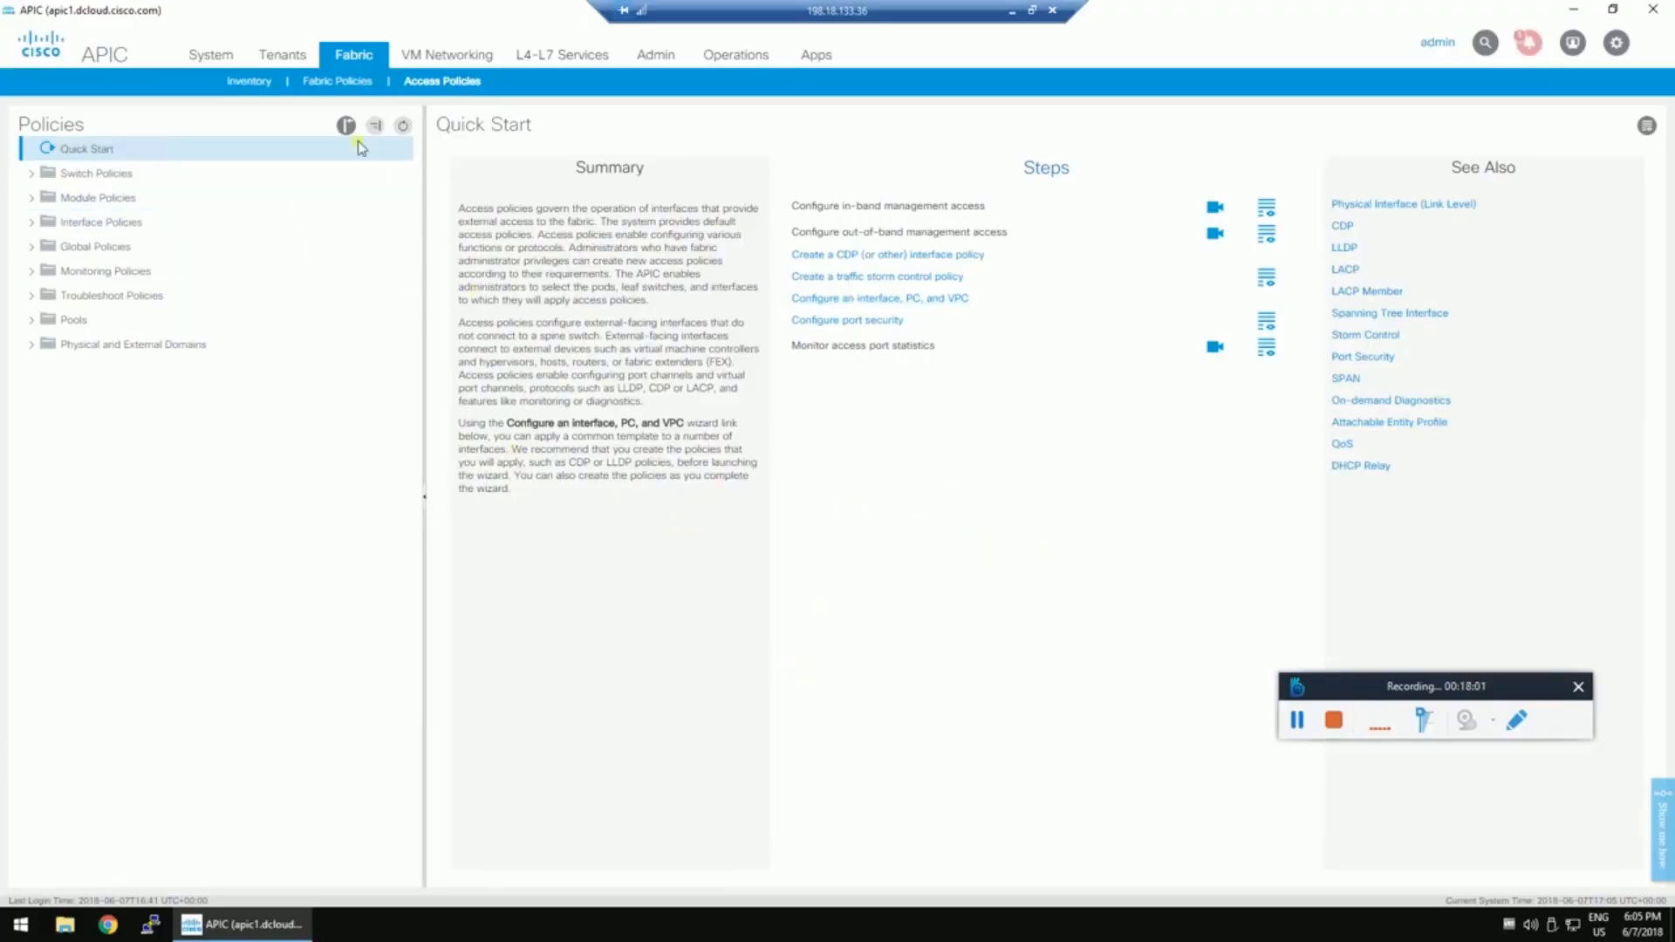
# Review Fabric Membership's switches L101, L102, S103 and S104, then open the Pod 1 dashboard.
pyautogui.click(249, 81)
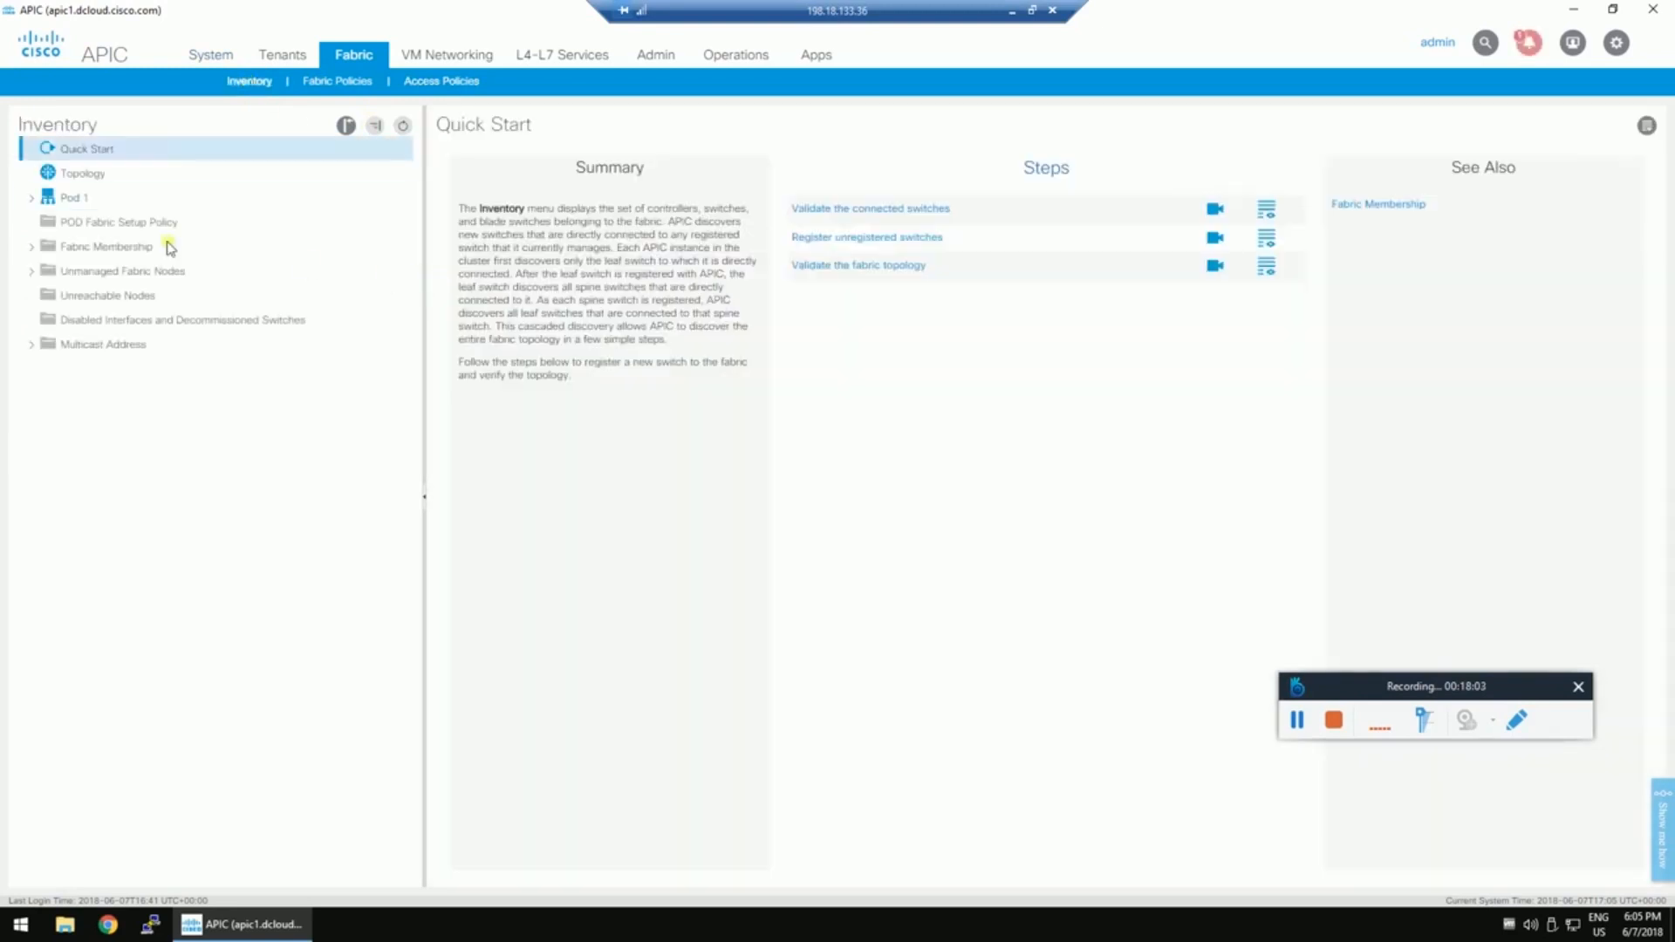
pyautogui.click(87, 247)
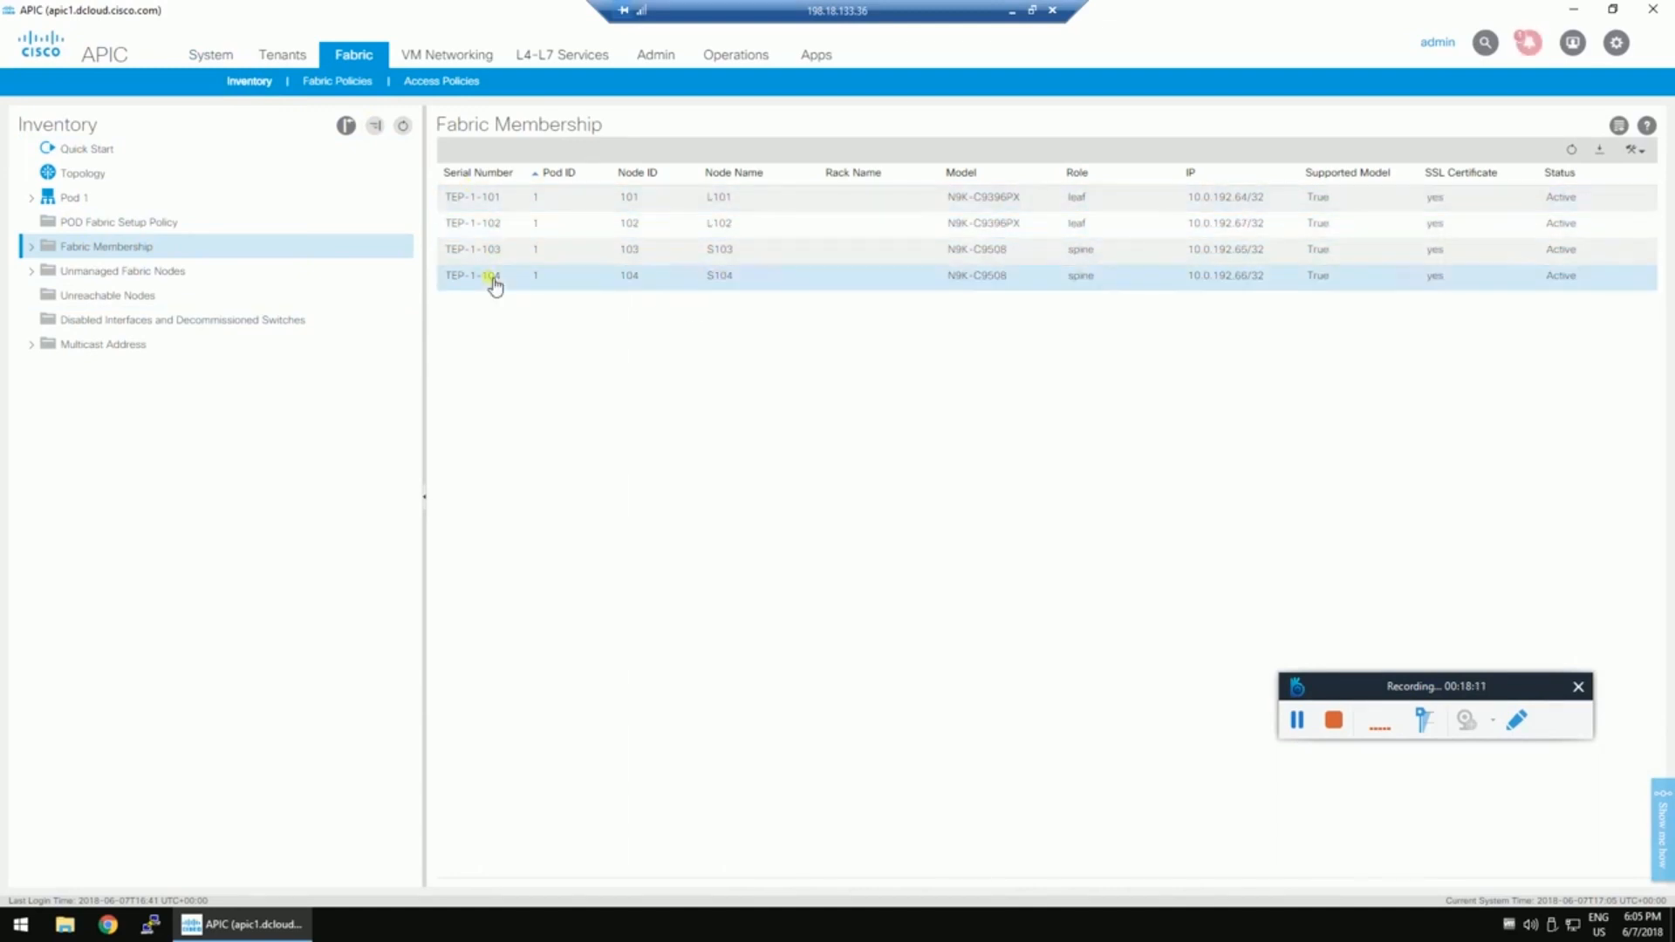
pyautogui.moveTo(1450, 677); pyautogui.dragTo(1480, 662)
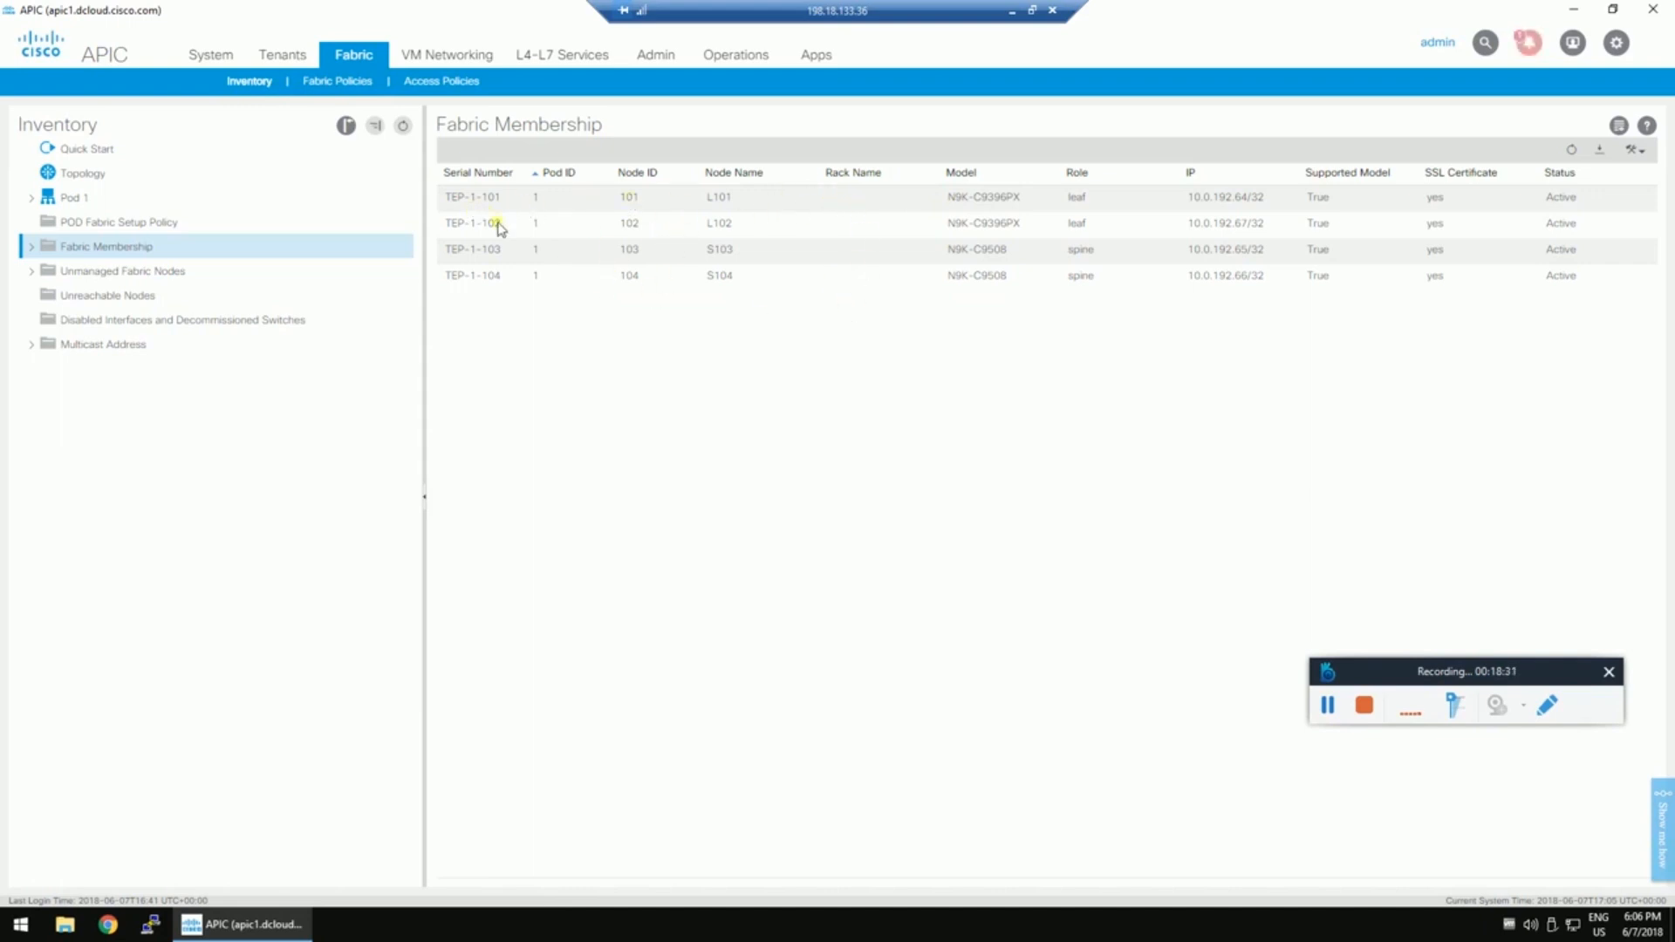
pyautogui.click(77, 201)
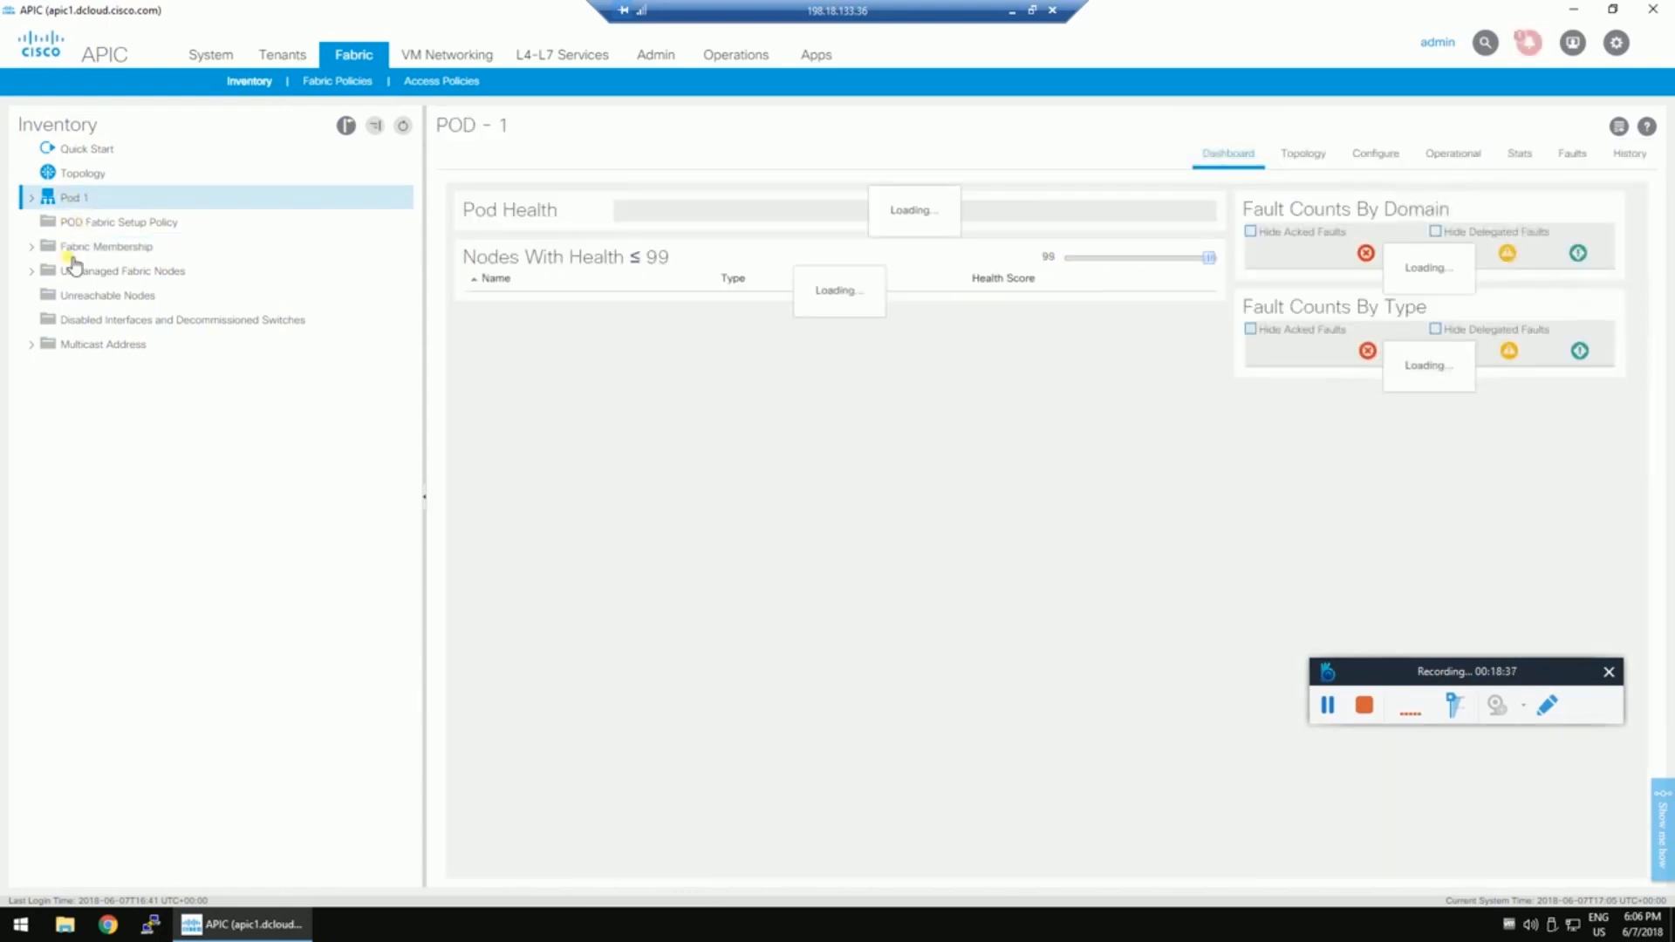
# Update spine node 104's Fabric Membership entry keeping node name S104, then return to Tenants.
pyautogui.click(84, 251)
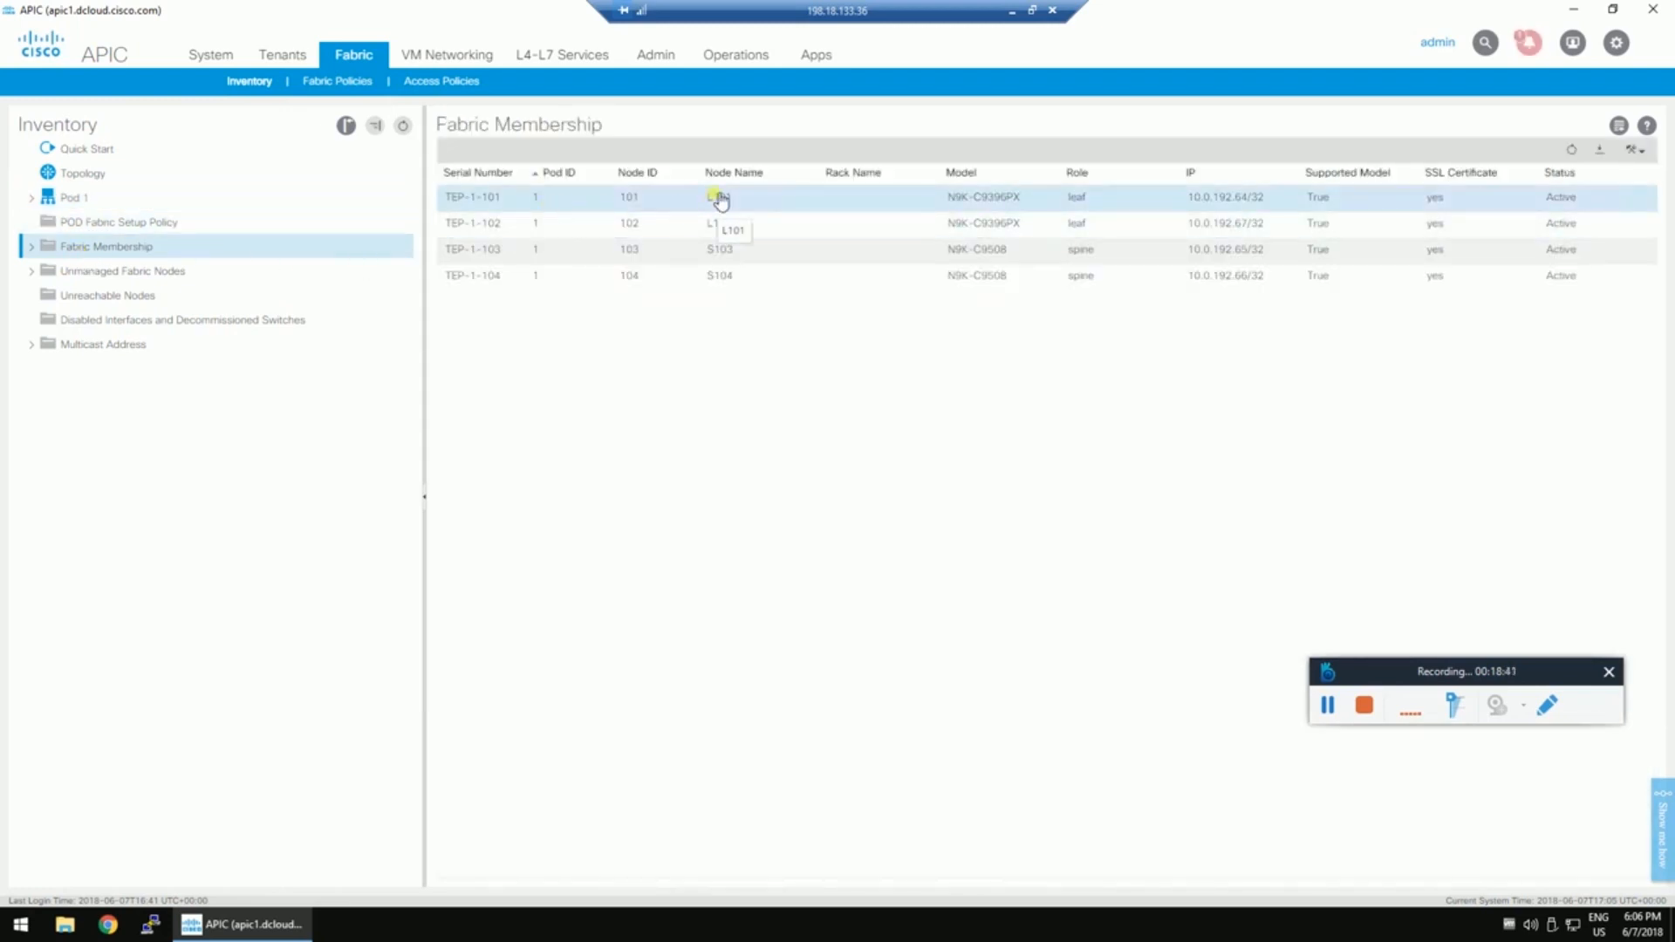
pyautogui.click(729, 254)
pyautogui.keyDown('shift'); pyautogui.click(741, 276); pyautogui.keyUp('shift')
pyautogui.doubleClick(742, 276)
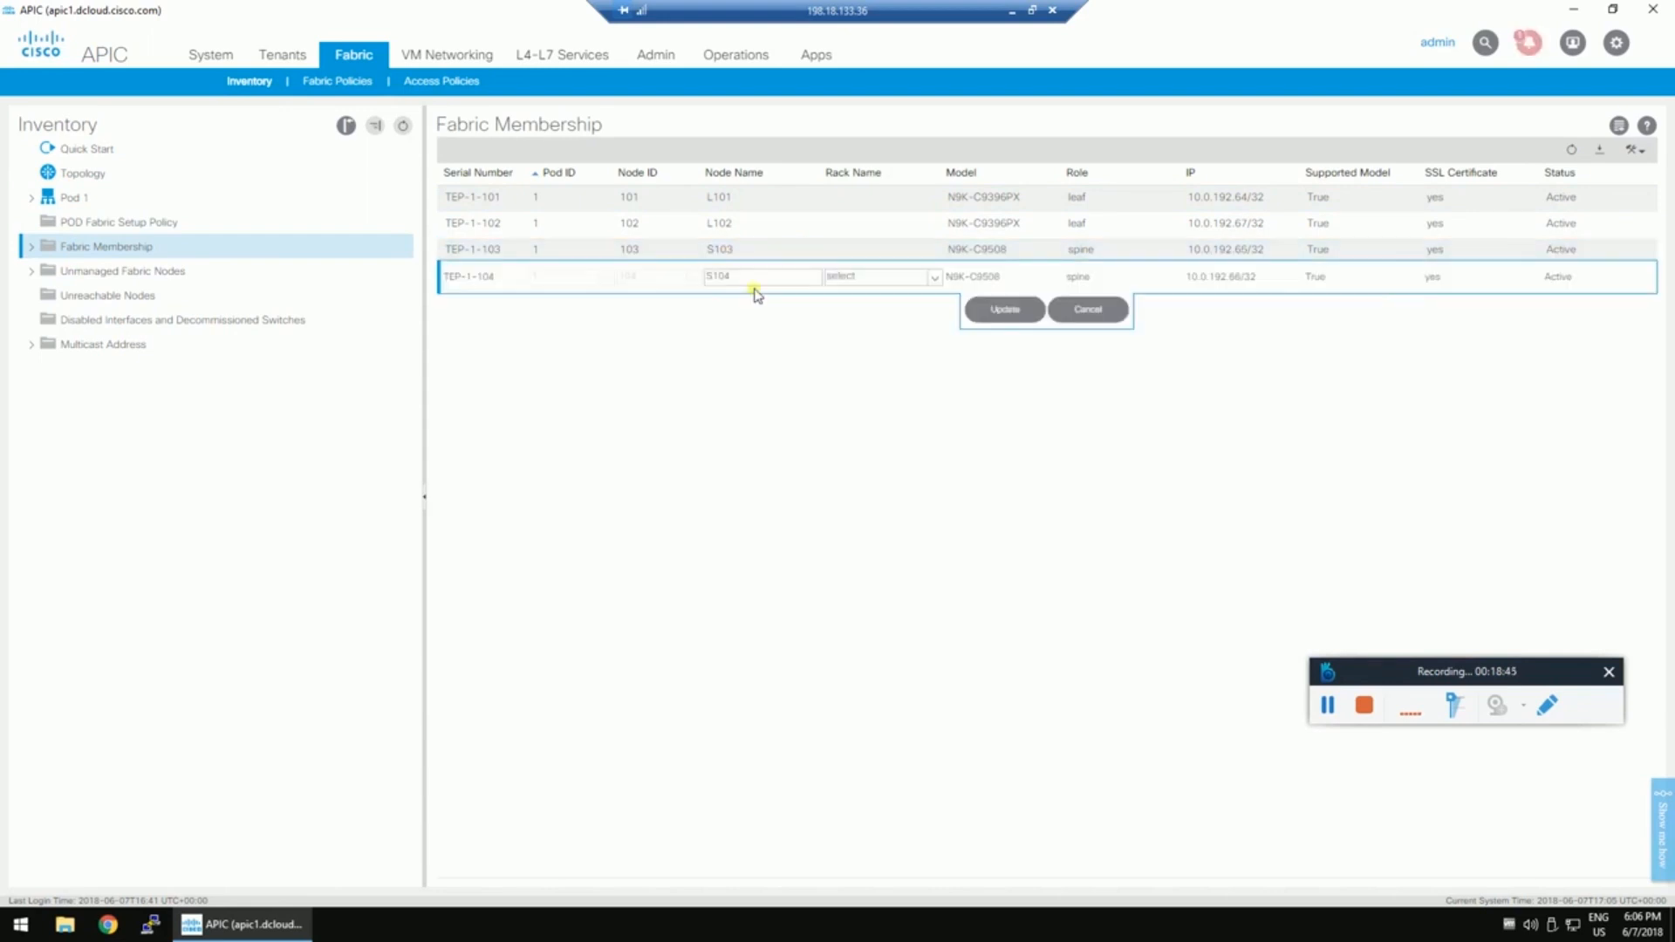
pyautogui.click(750, 281)
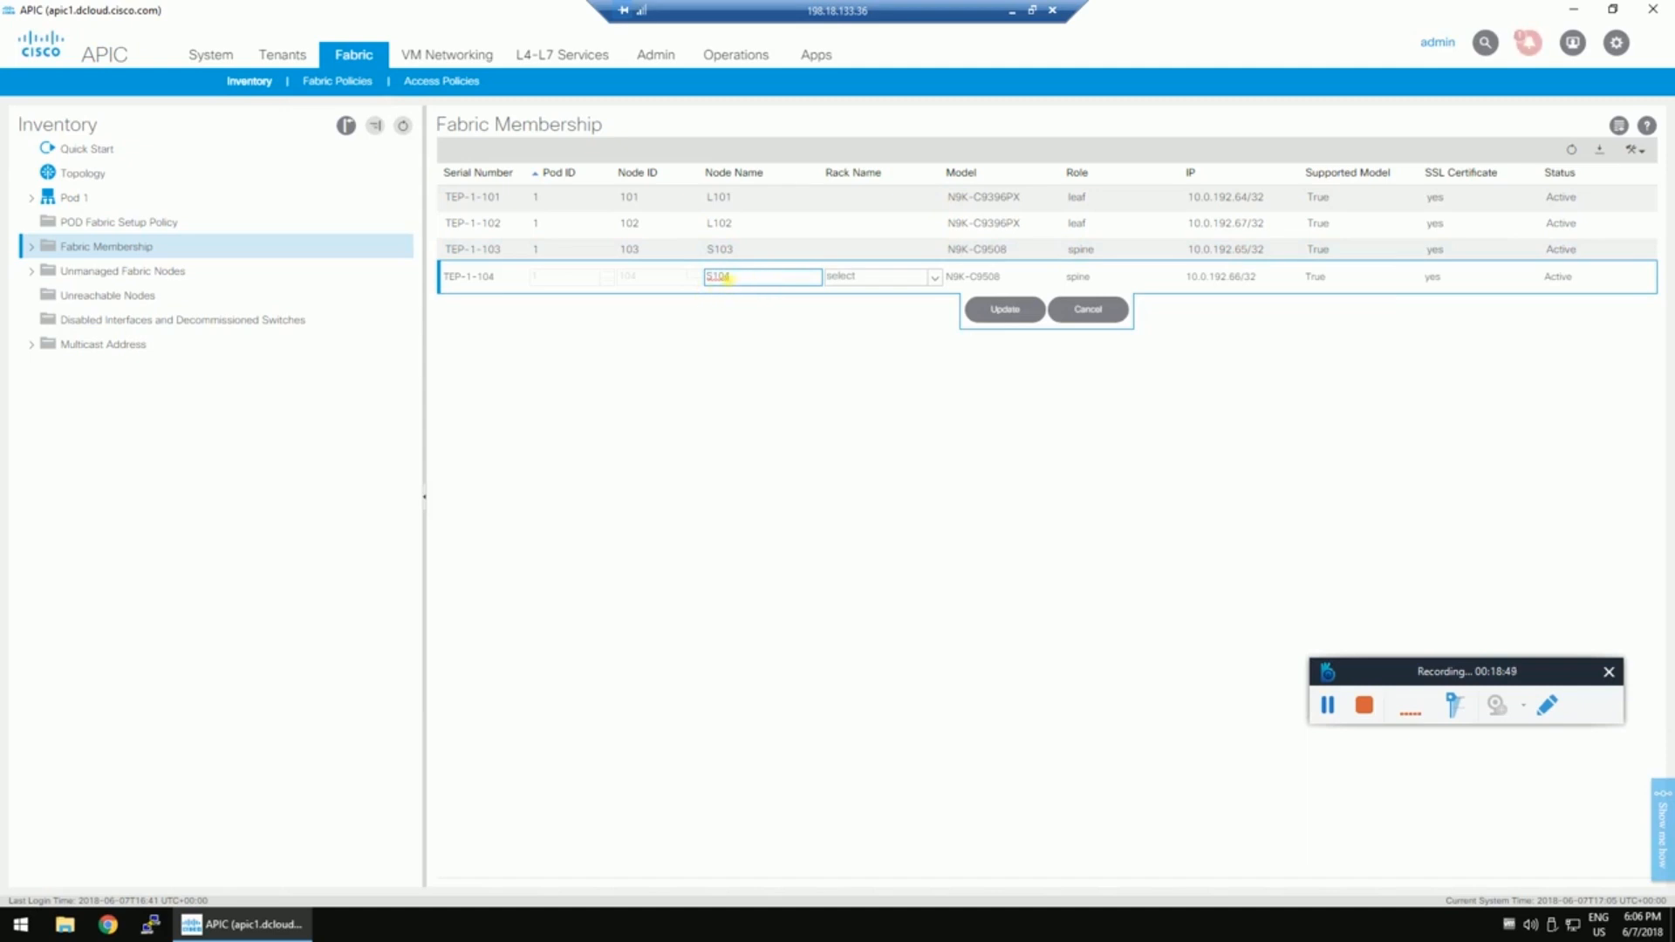
pyautogui.click(552, 282)
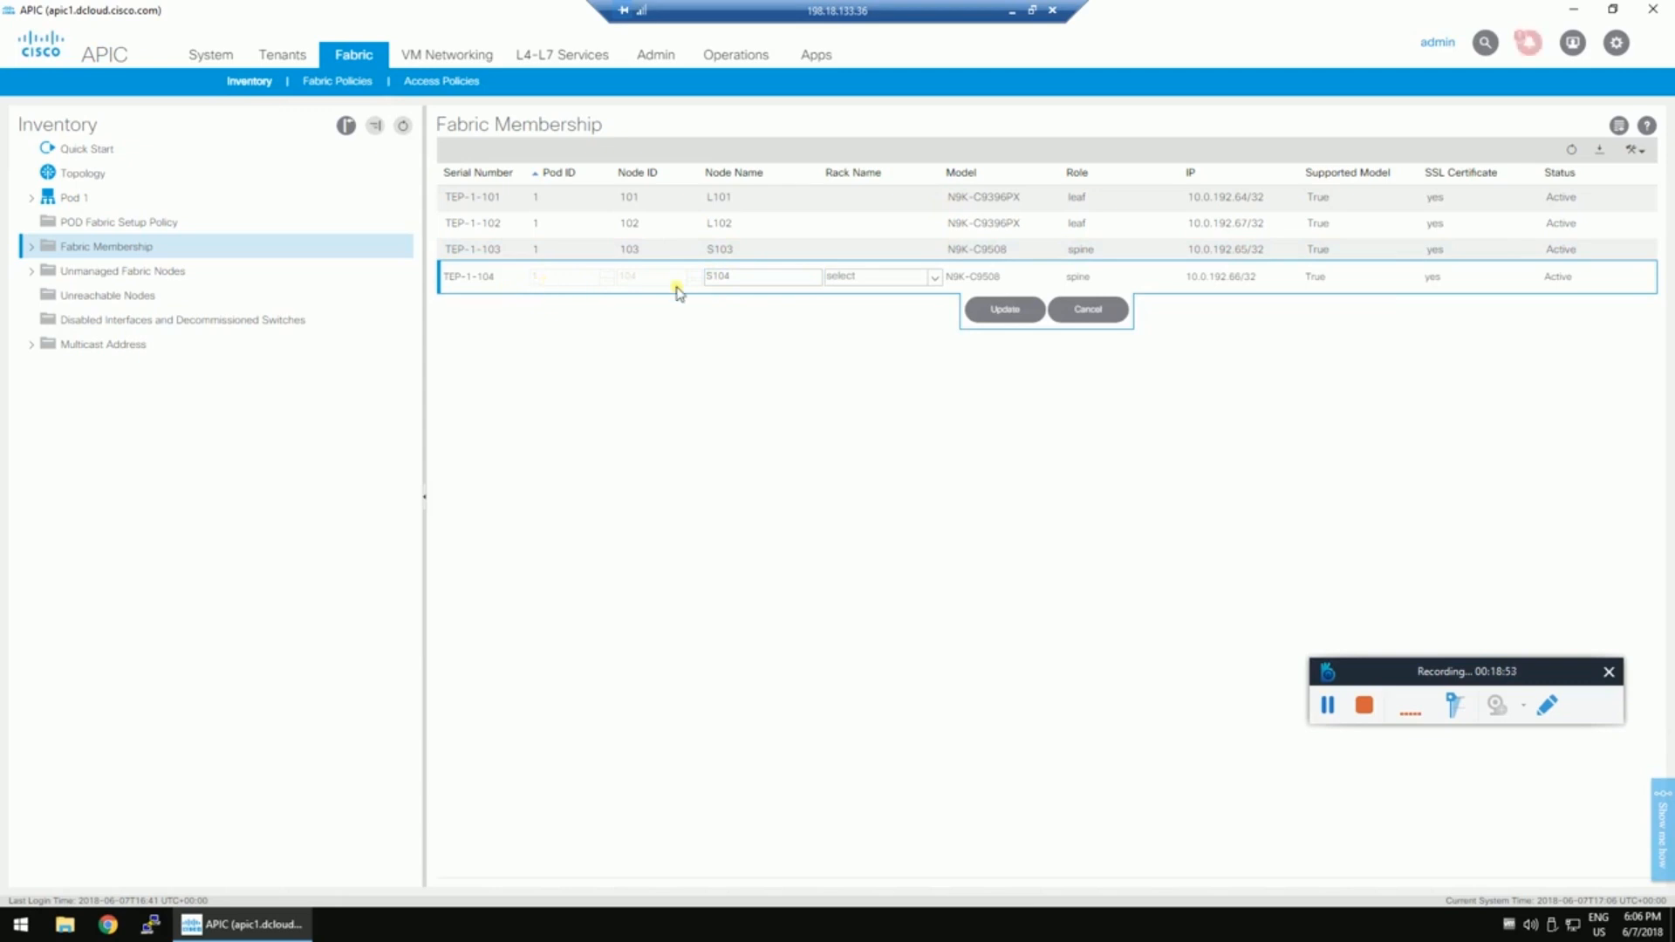
pyautogui.press('Tab')
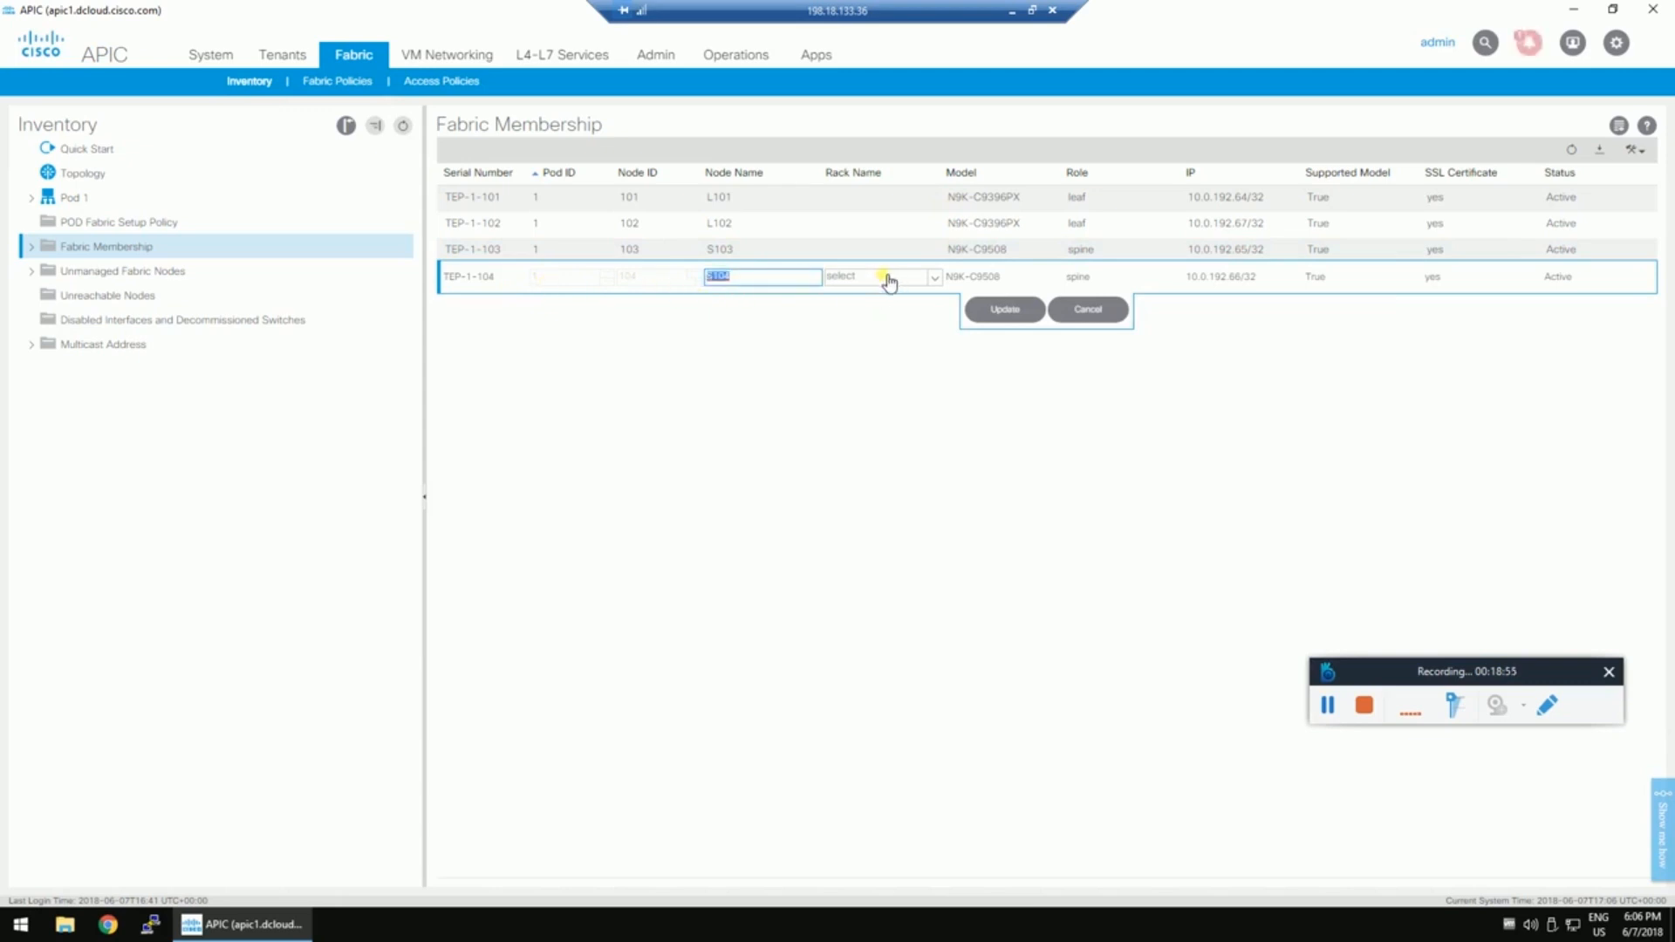
pyautogui.click(1003, 310)
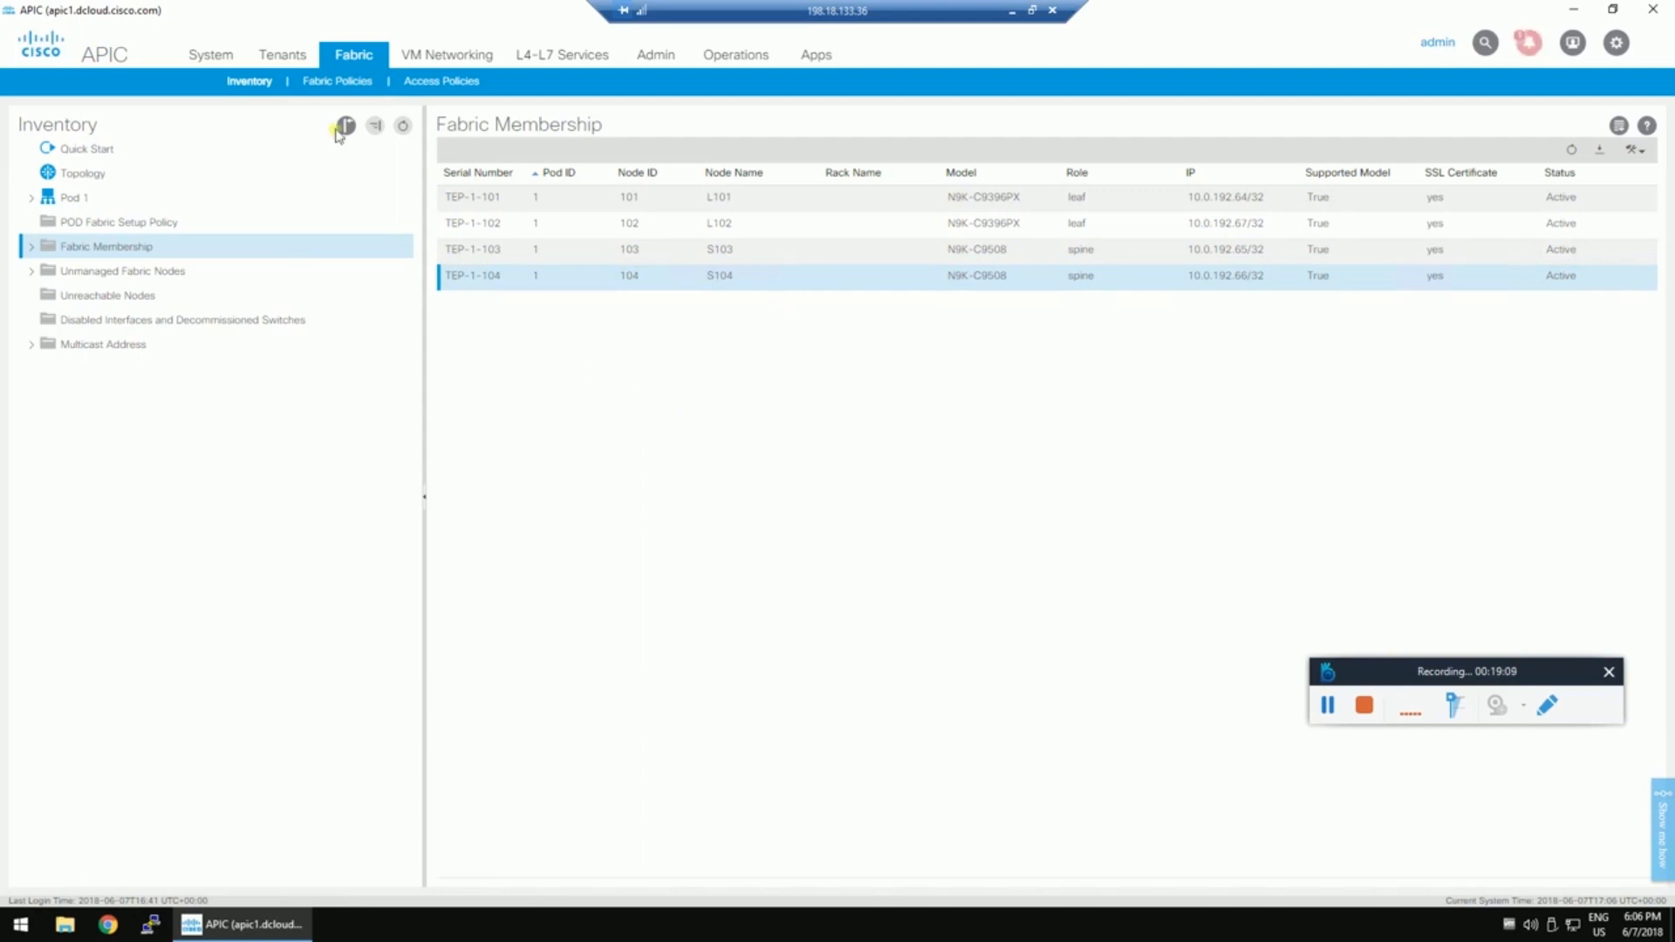
pyautogui.click(286, 56)
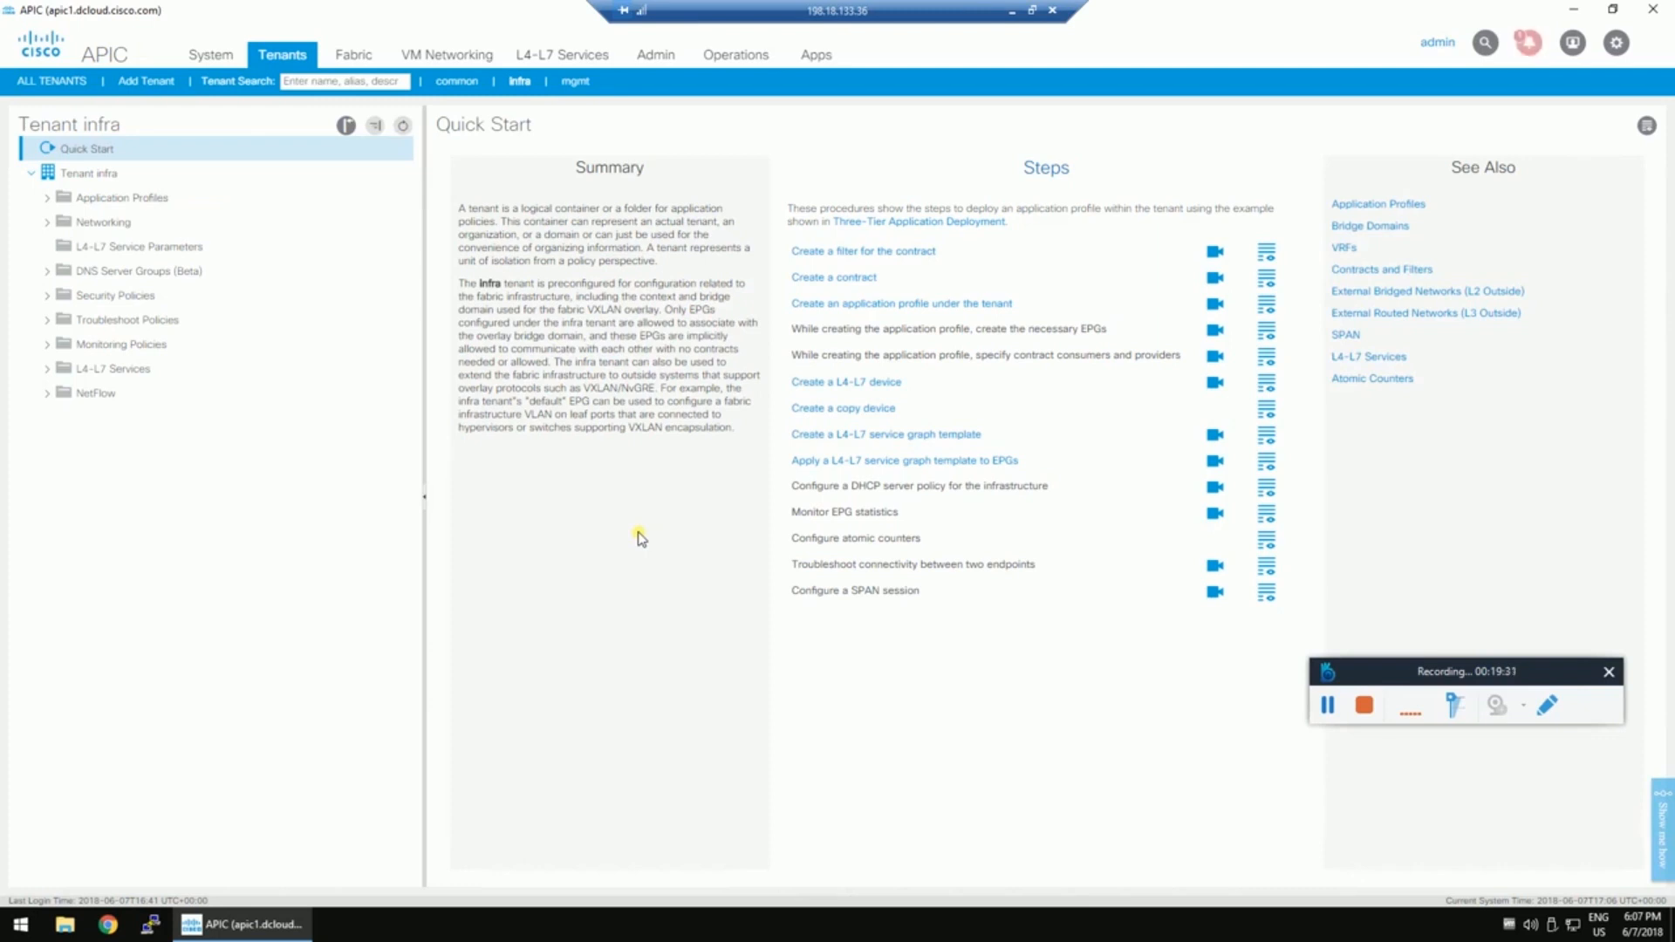
# Minimize the remote desktop window to reveal the MTU-9150 slide.
pyautogui.click(1013, 12)
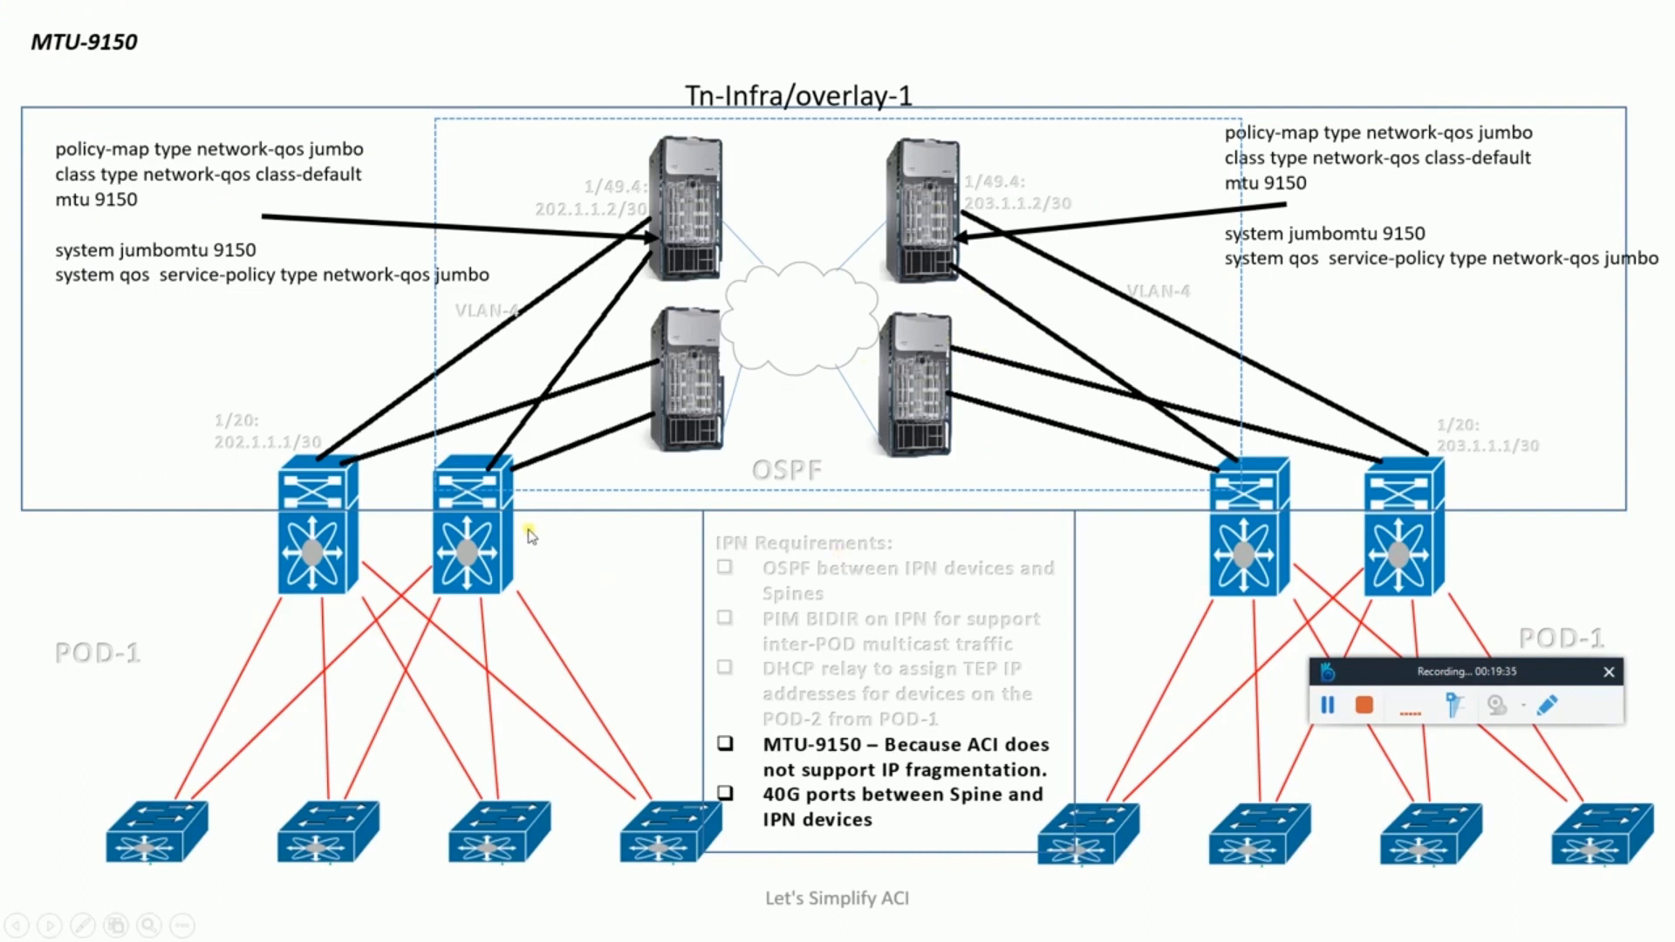
pyautogui.moveTo(1438, 663); pyautogui.dragTo(1484, 27)
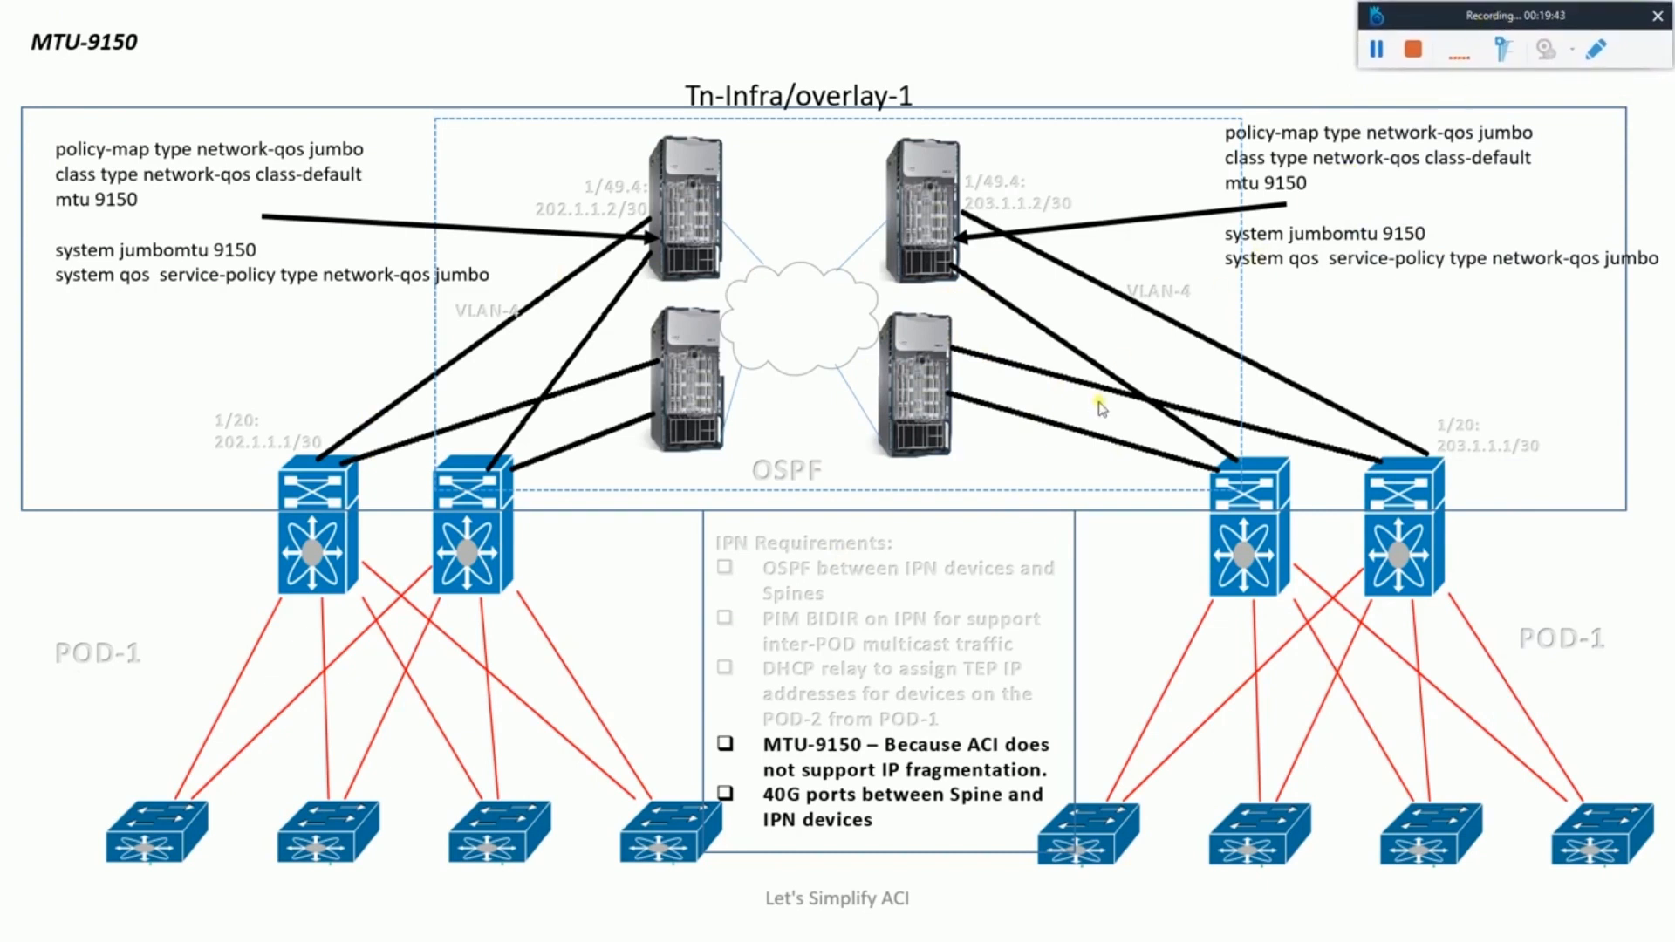